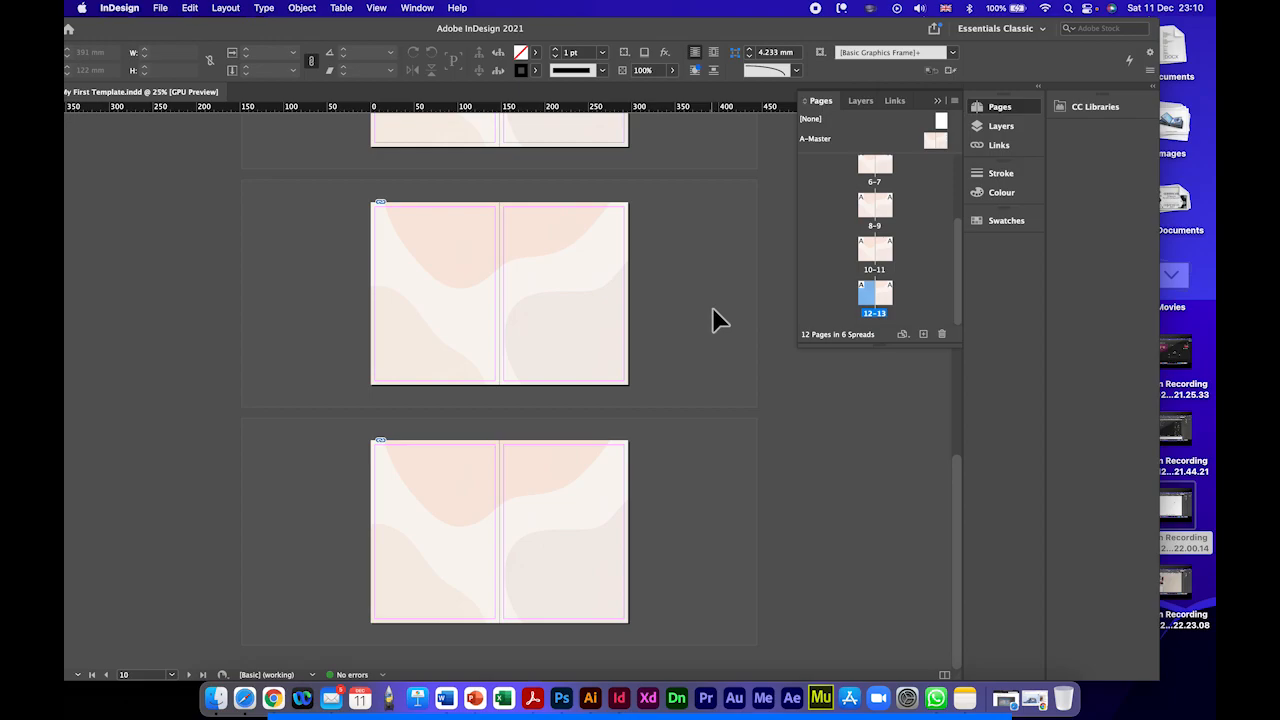
# Step: Look through the document's spreads and examine the blank spread on pages 2-3 up close
pyautogui.scroll(10, 510, 324)
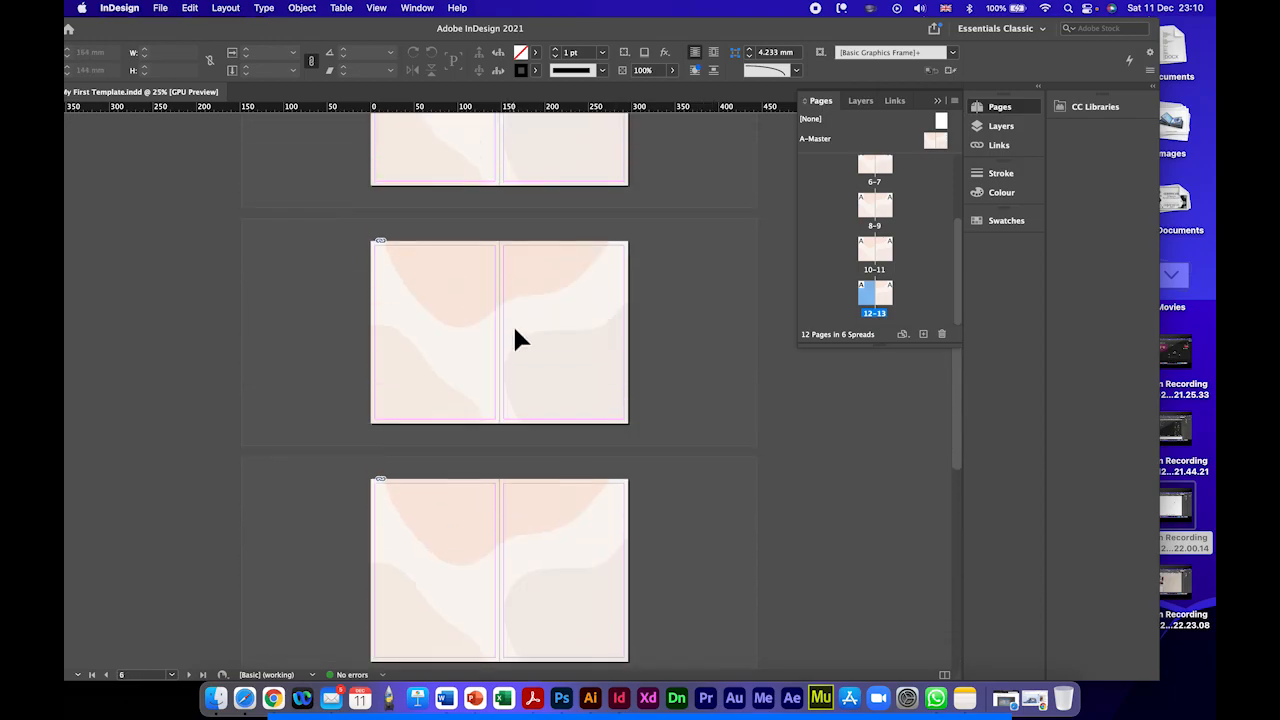
pyautogui.scroll(5, 514, 330)
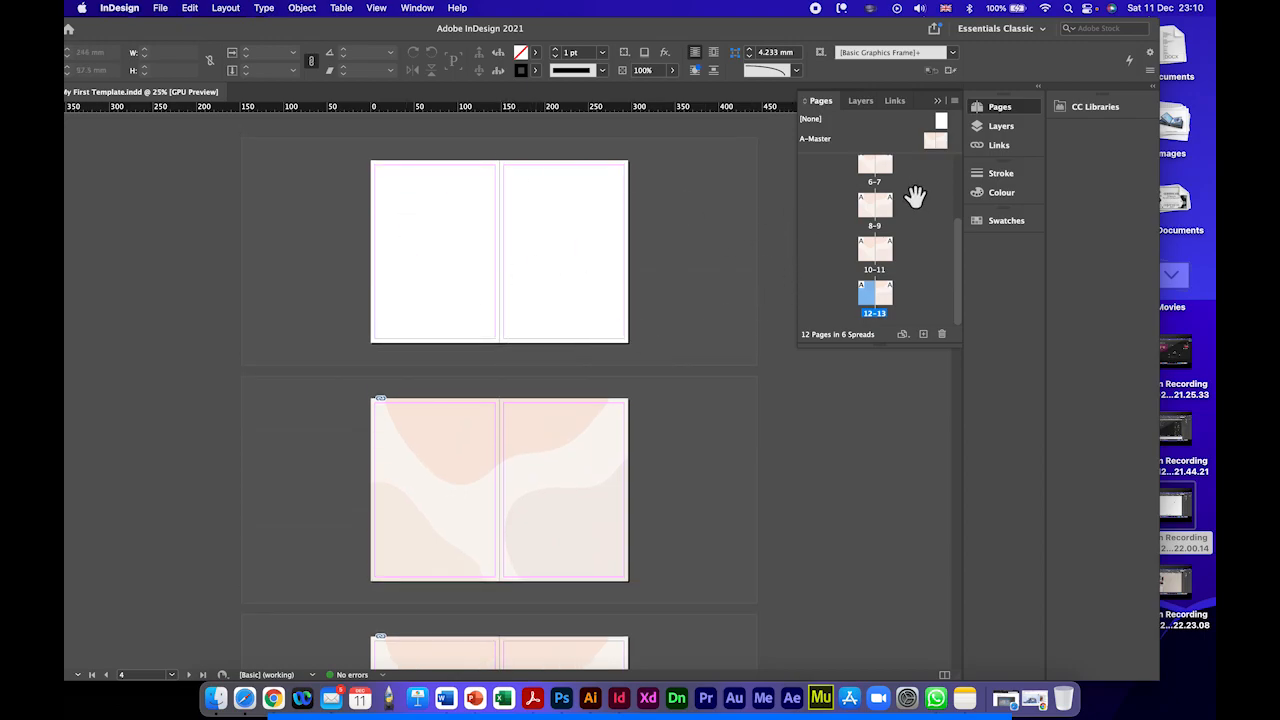
pyautogui.scroll(3, 880, 205)
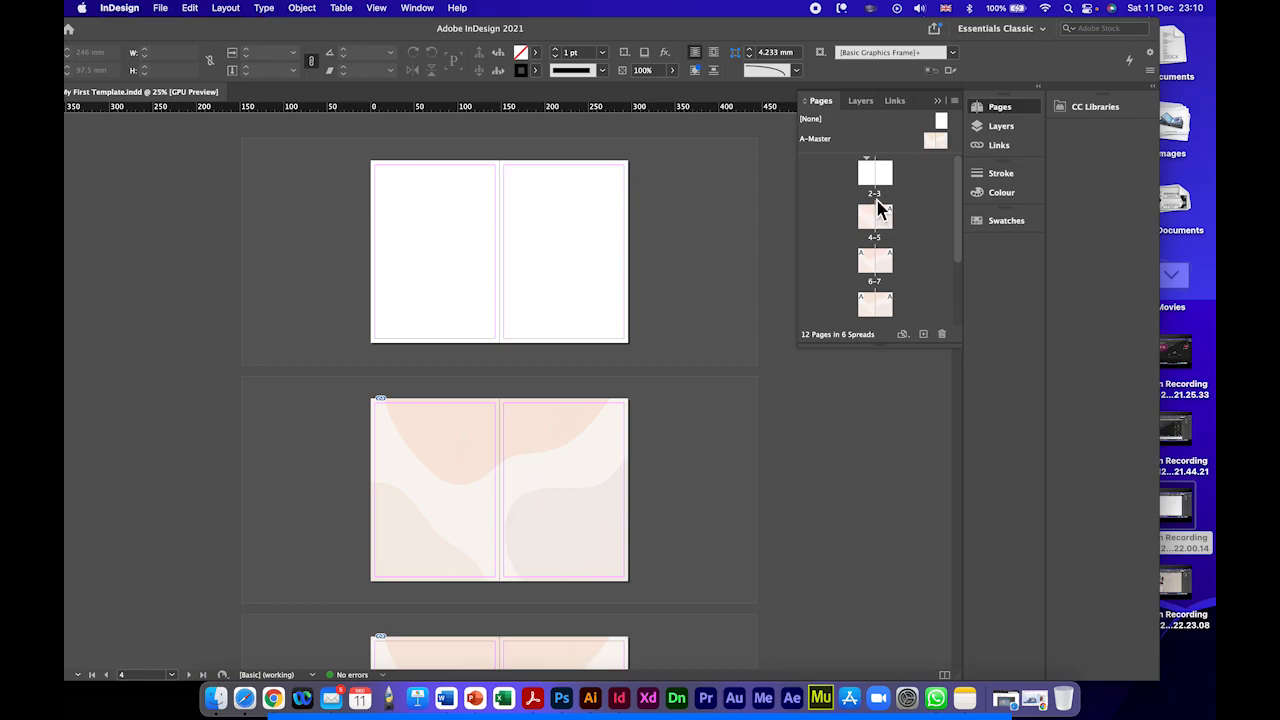
pyautogui.click(877, 199)
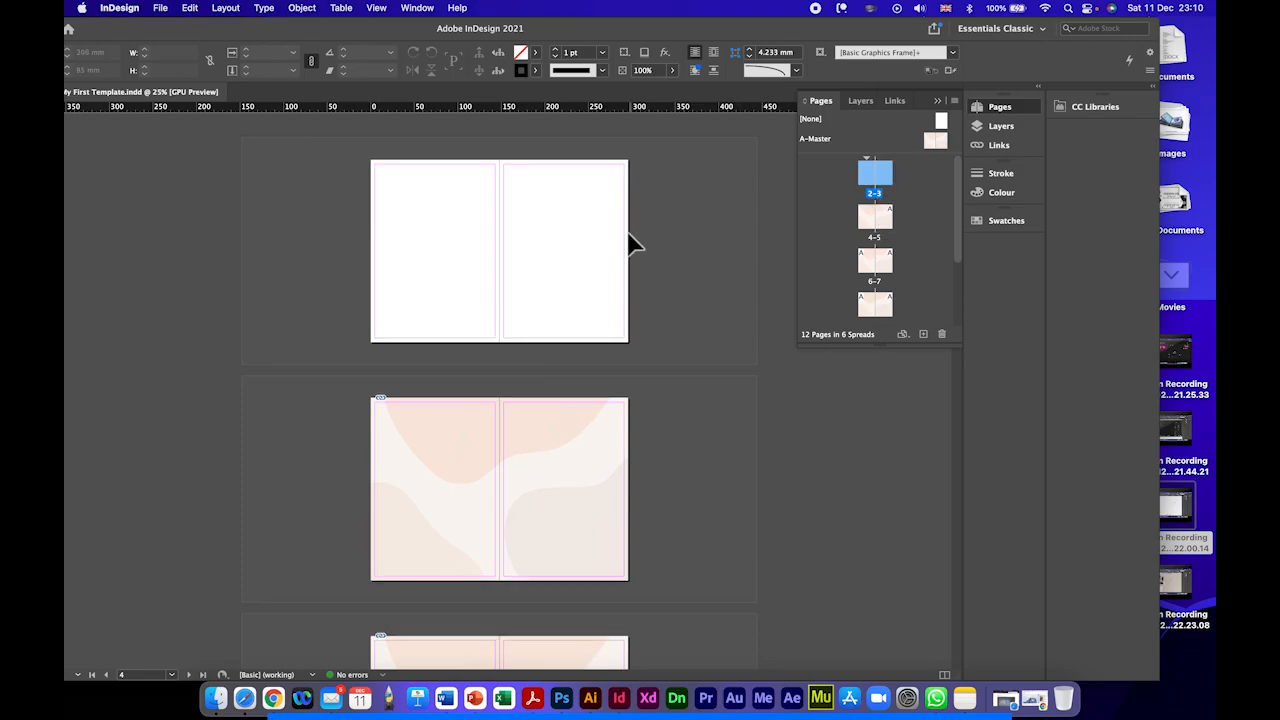
pyautogui.press('super+0')
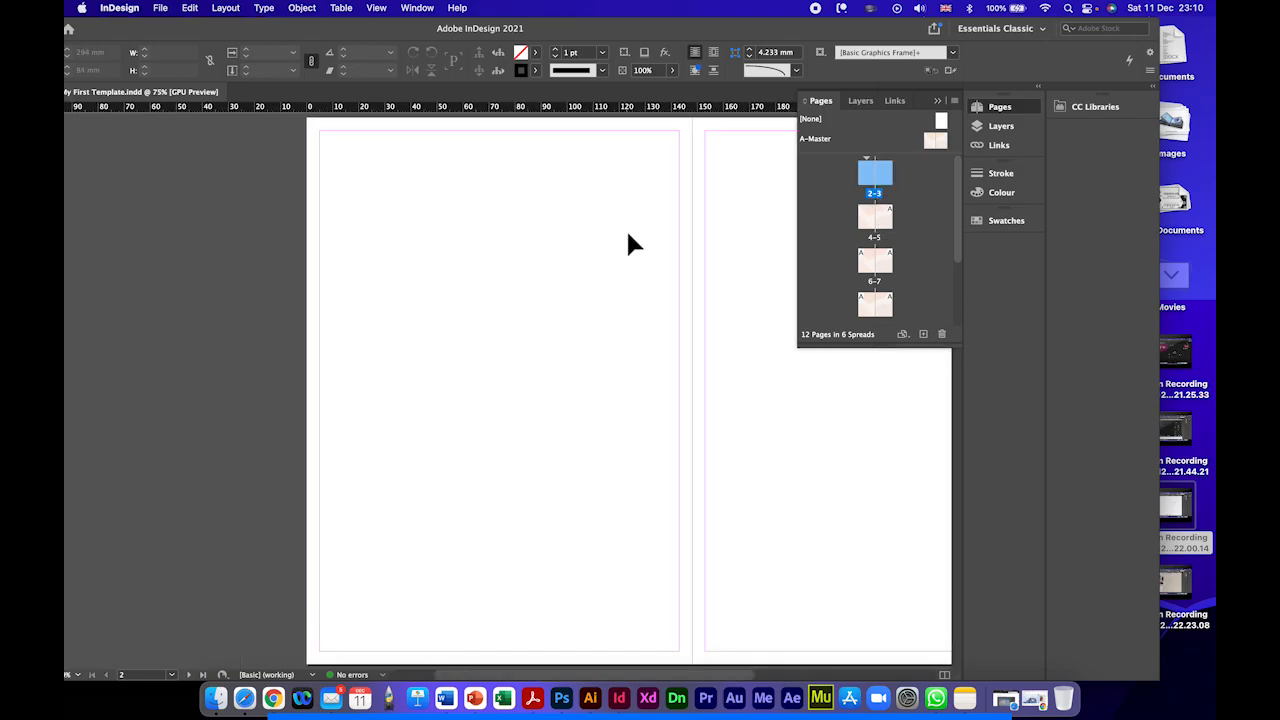
pyautogui.moveTo(656, 253); pyautogui.dragTo(451, 264)
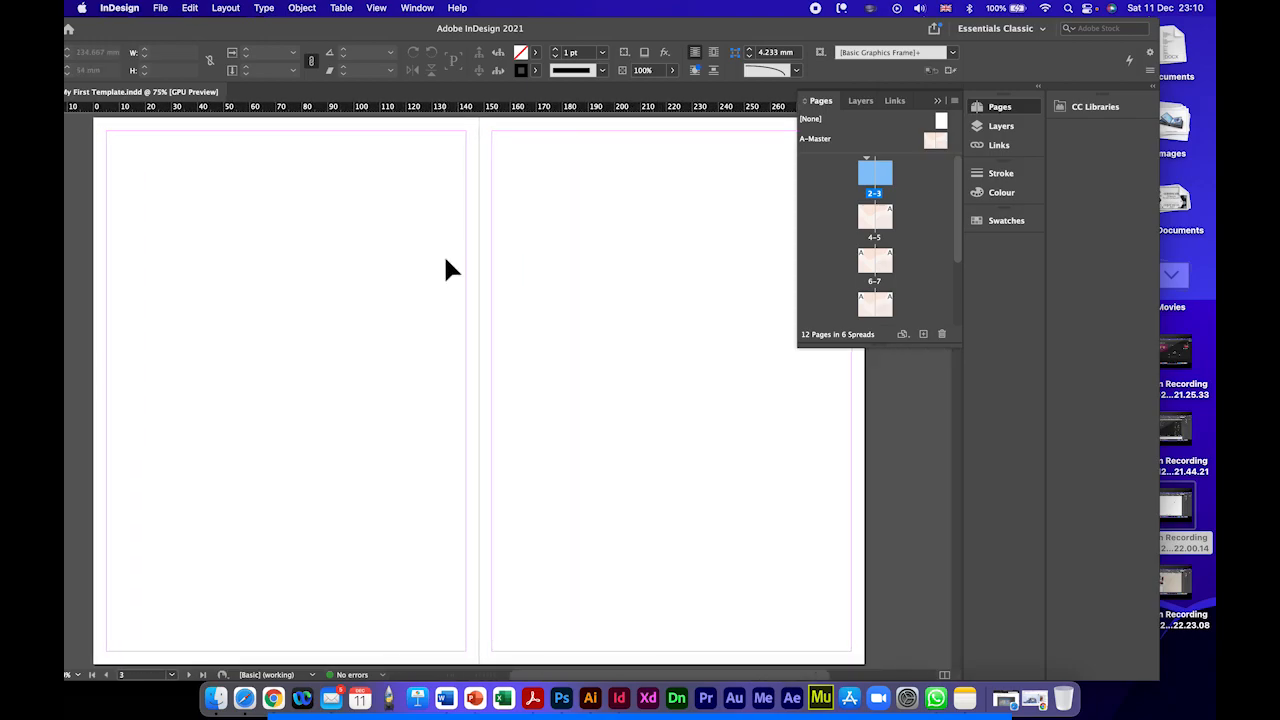
pyautogui.press('super+minus')
pyautogui.press('super+minus')
pyautogui.press('super+equal')
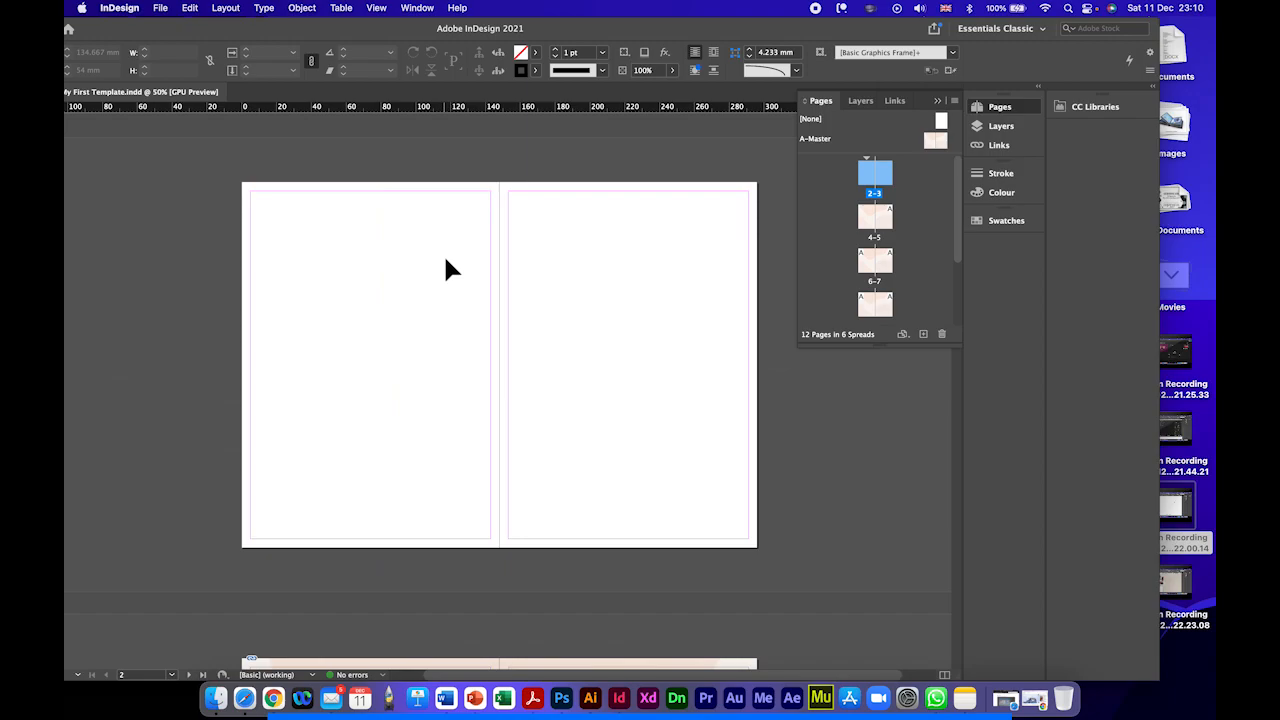
pyautogui.press('super+equal')
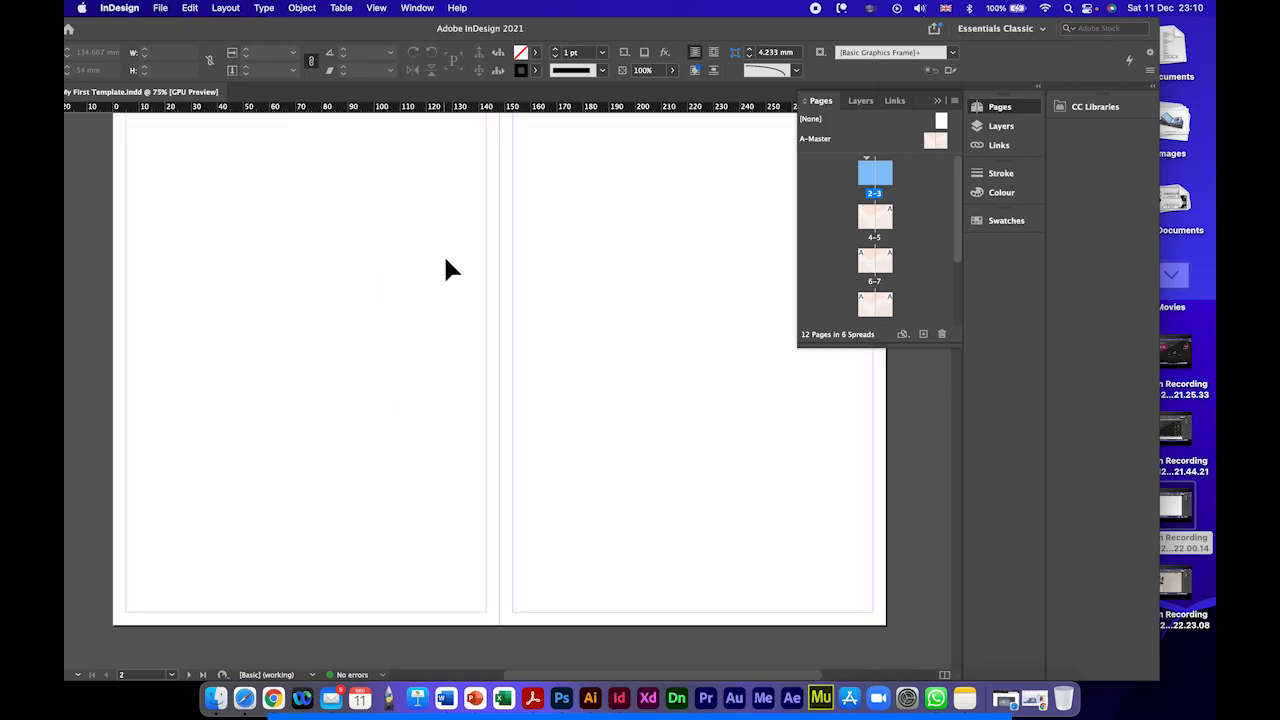
pyautogui.press('super+equal')
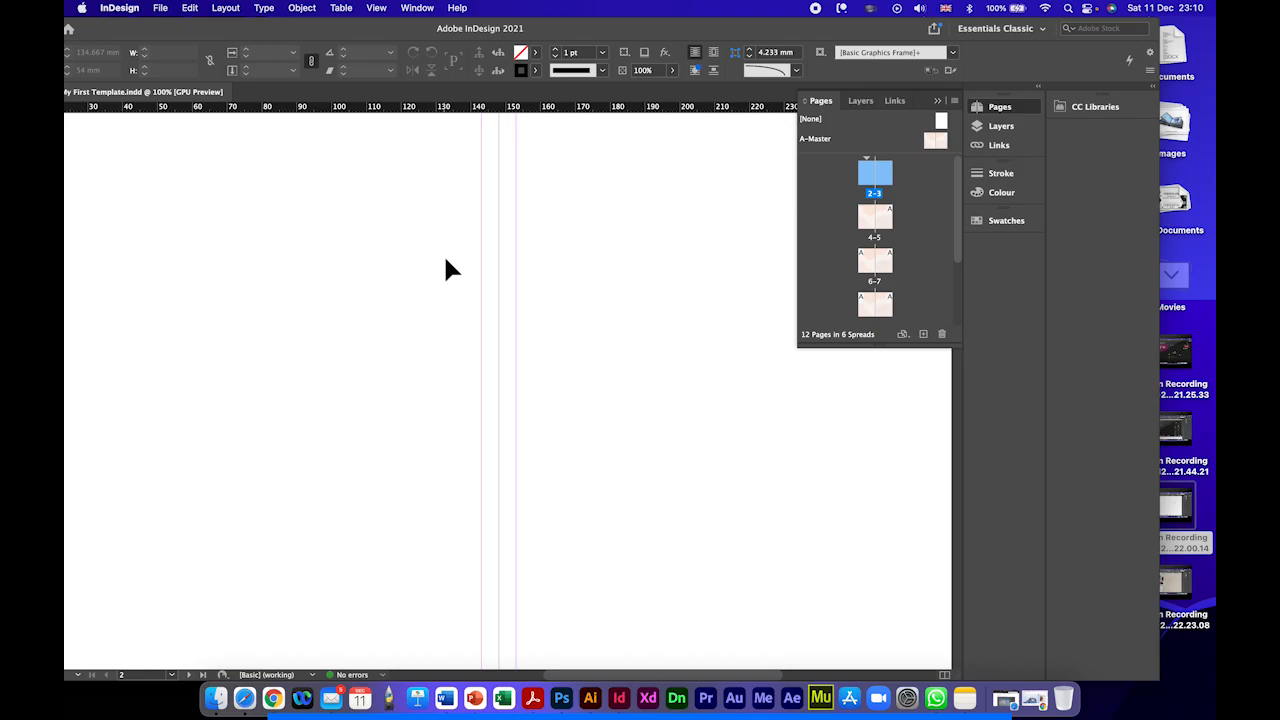
pyautogui.press('super+minus')
pyautogui.press('space')
pyautogui.moveTo(511, 266); pyautogui.dragTo(338, 269)
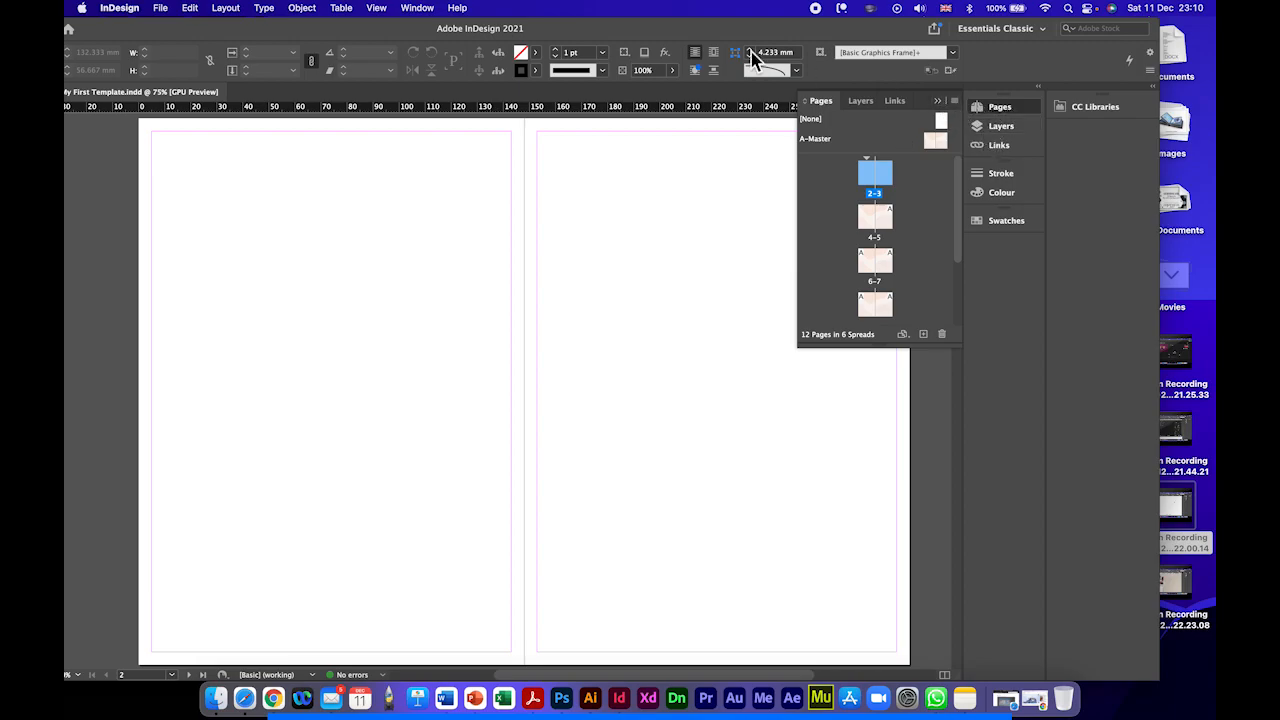
# Step: Display the document's layers and move the application window so its tools are fully on screen
pyautogui.click(940, 112)
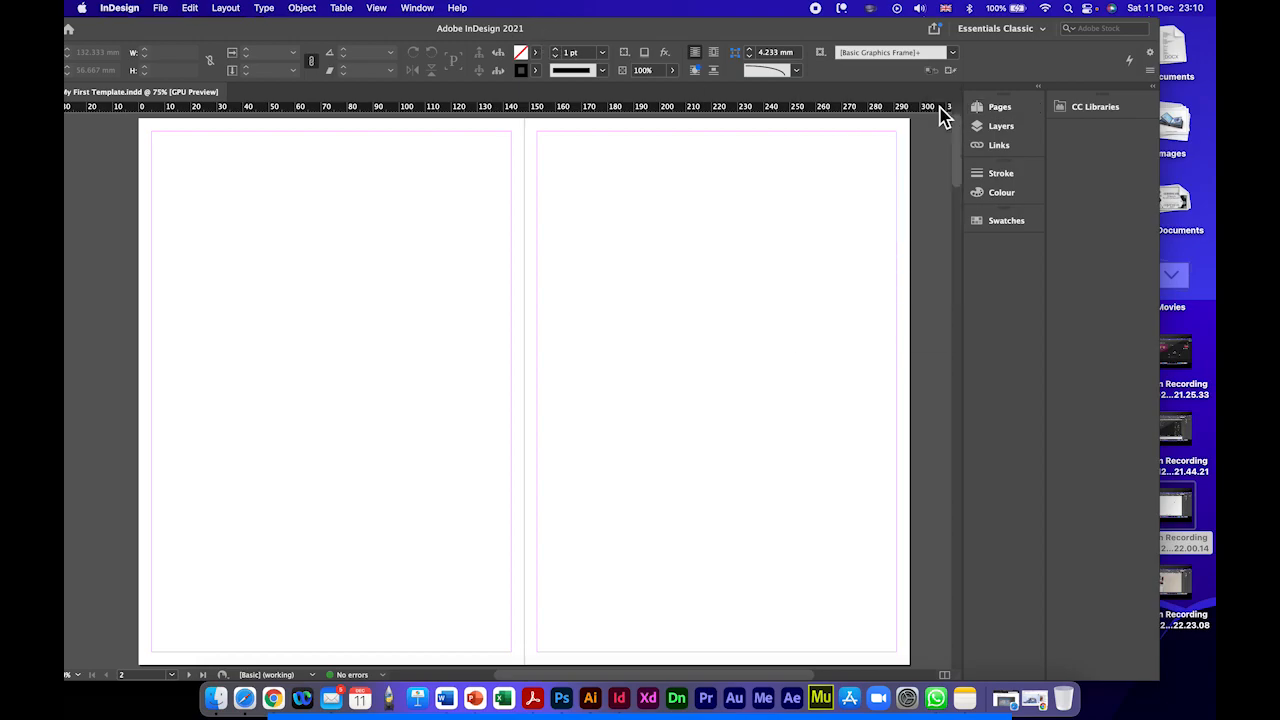
pyautogui.click(998, 130)
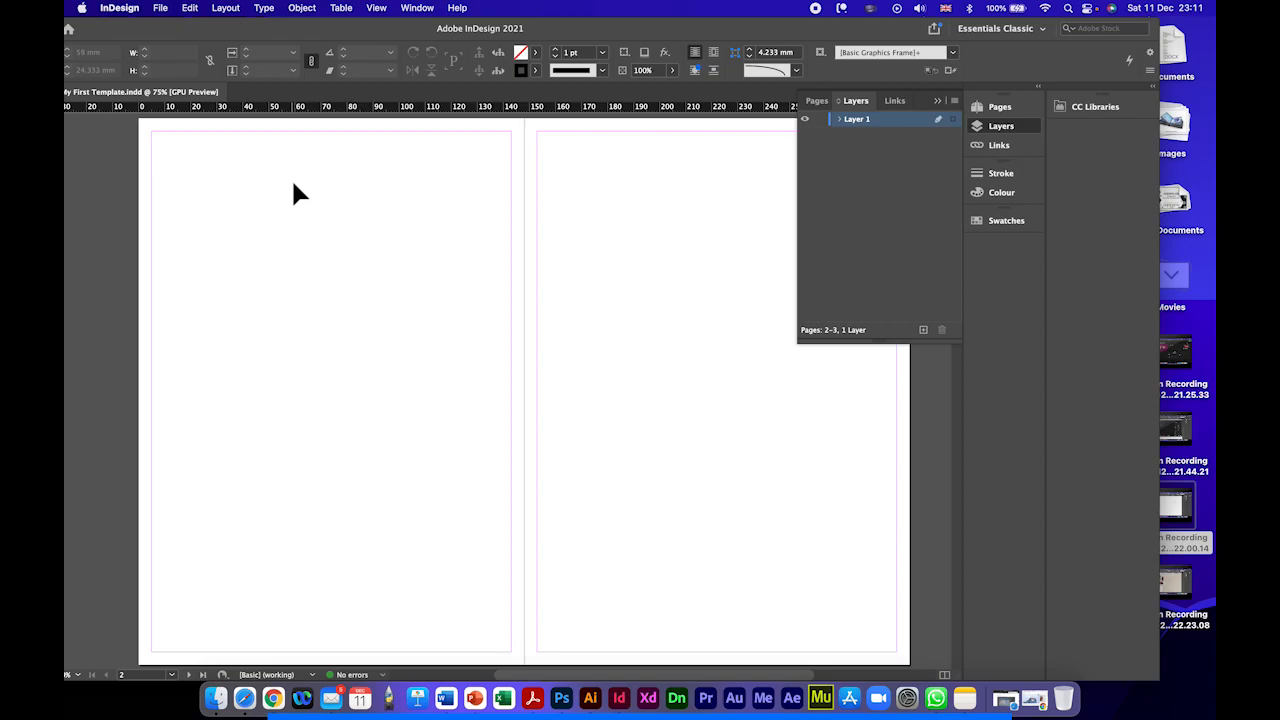
pyautogui.moveTo(271, 30); pyautogui.dragTo(328, 26)
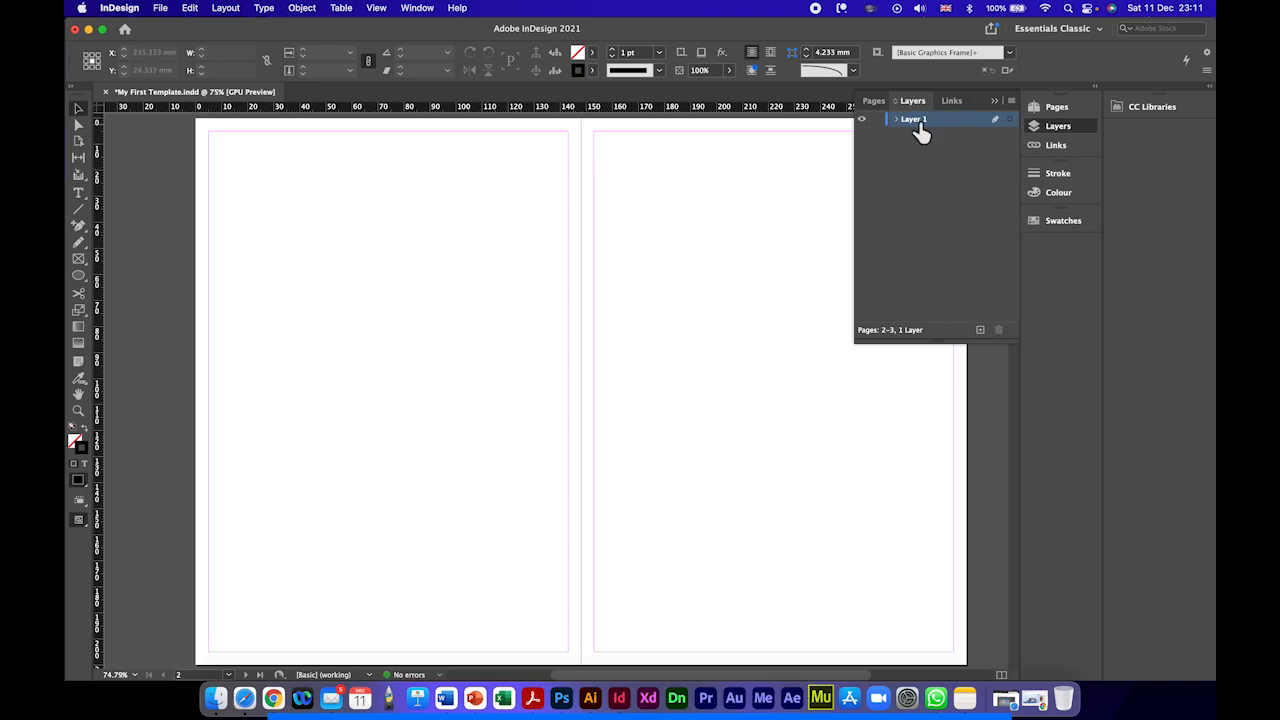
# Step: Open the A-Master spread for editing, with both of its pages in view
pyautogui.click(1055, 107)
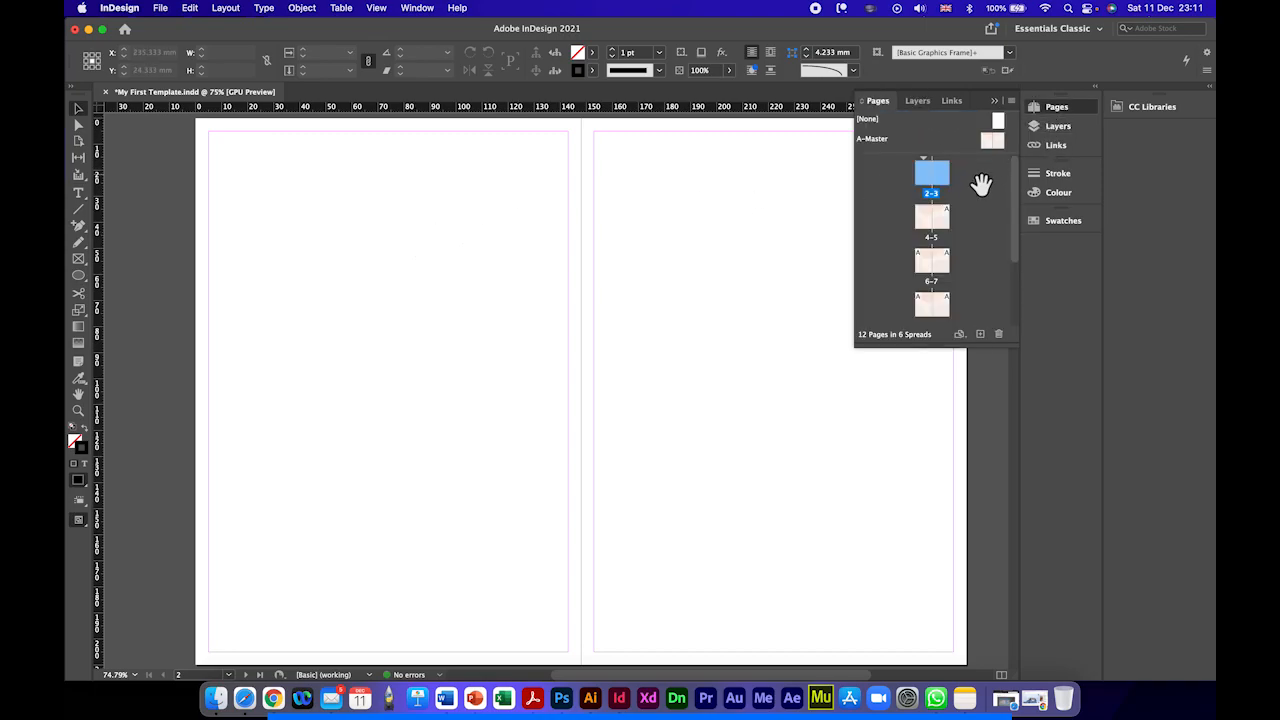
pyautogui.doubleClick(874, 142)
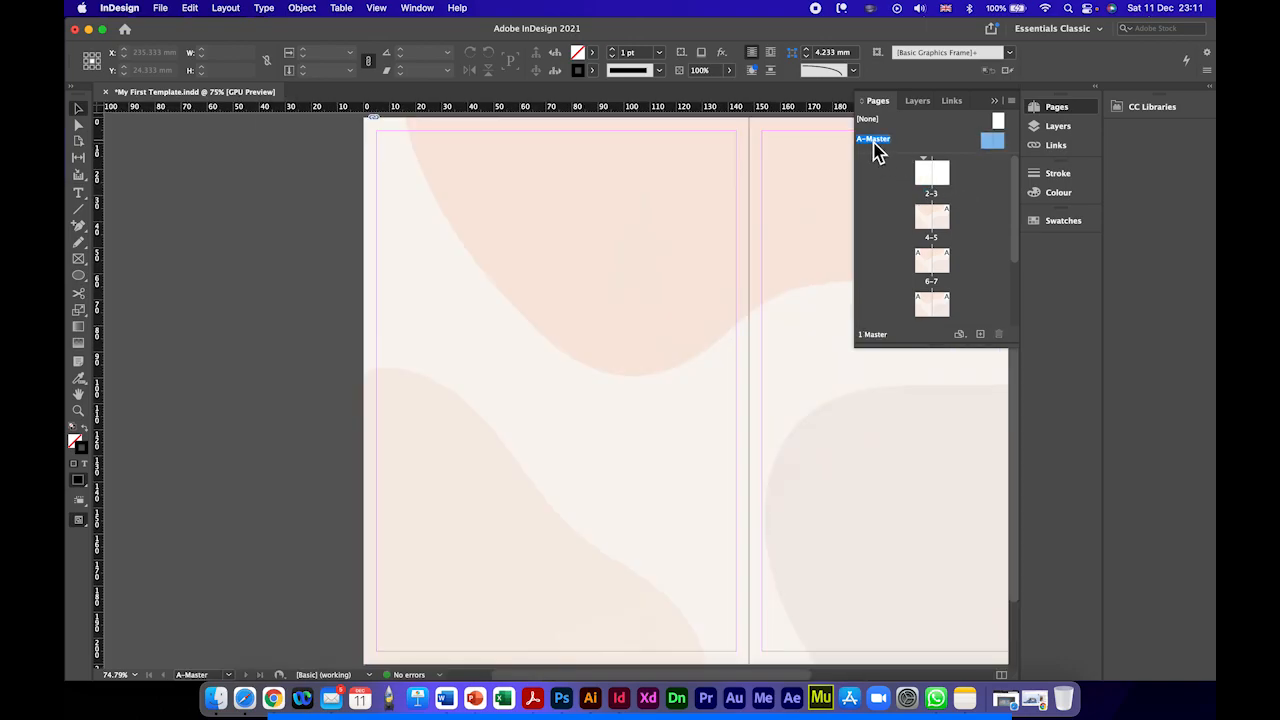
pyautogui.hscroll(5, 612, 234)
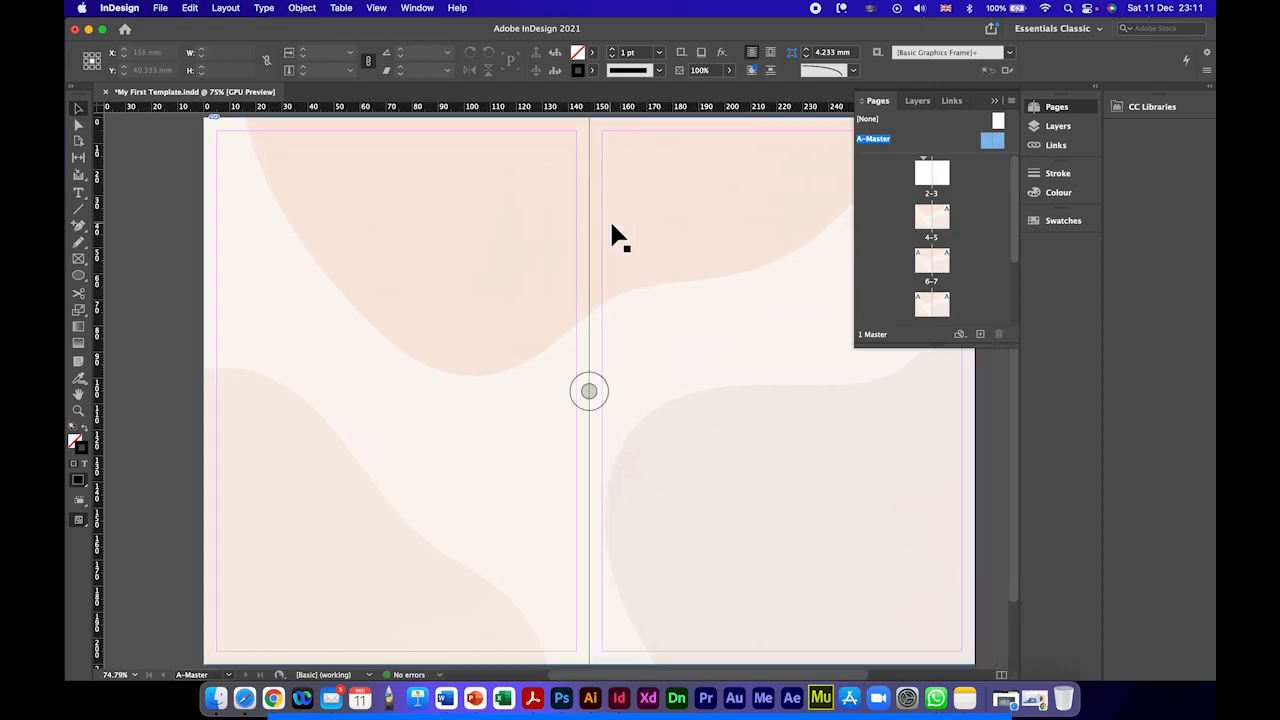
# Step: Rename Layer 1 as Background
pyautogui.click(1058, 128)
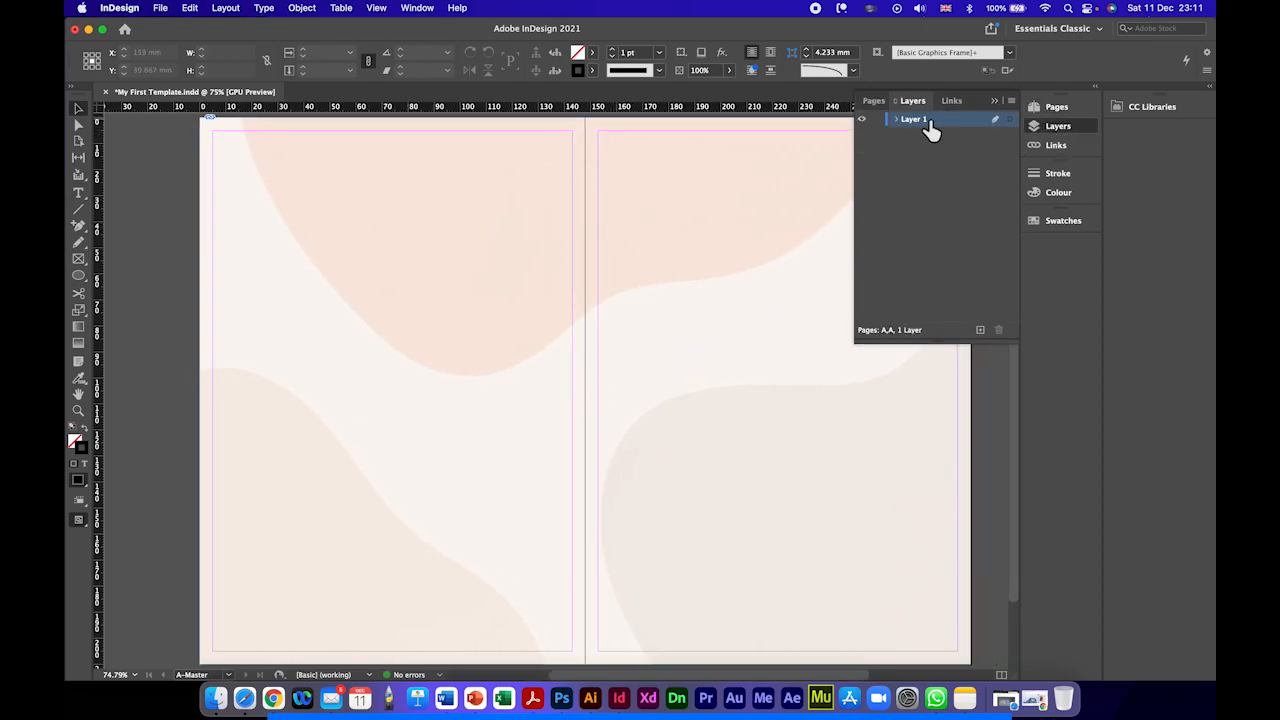
pyautogui.doubleClick(930, 128)
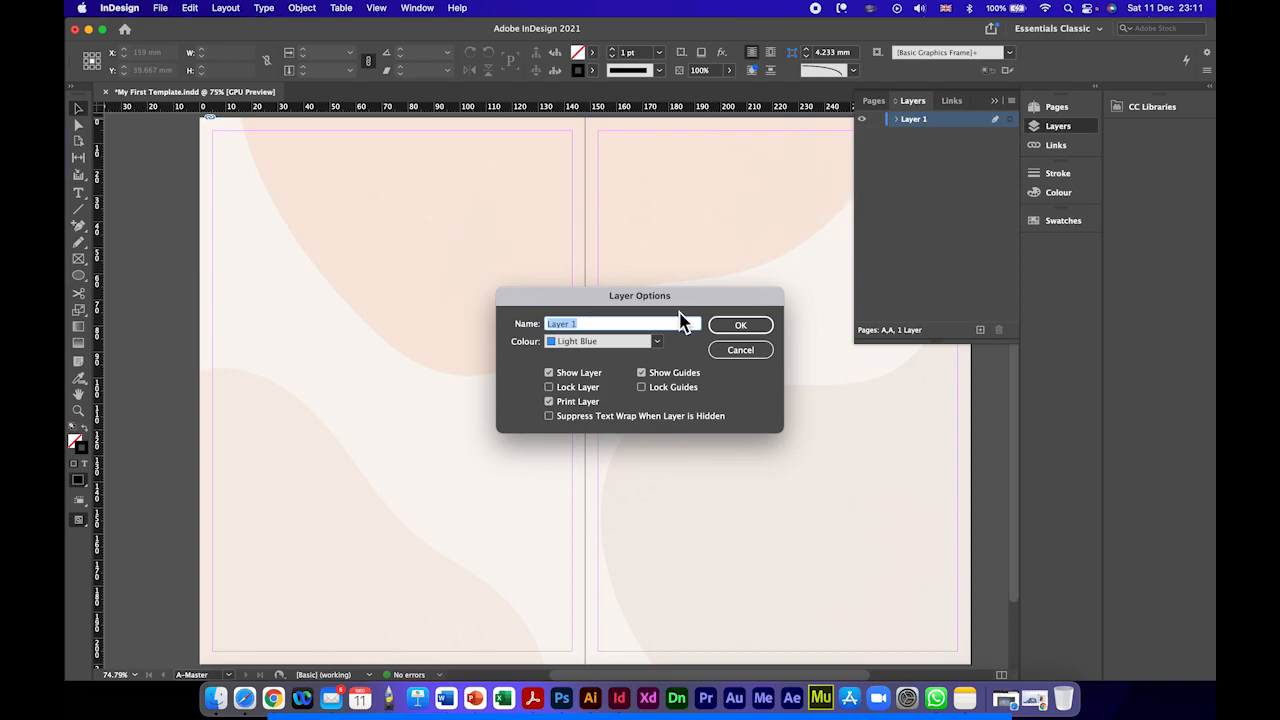
pyautogui.write('Background')
pyautogui.click(744, 332)
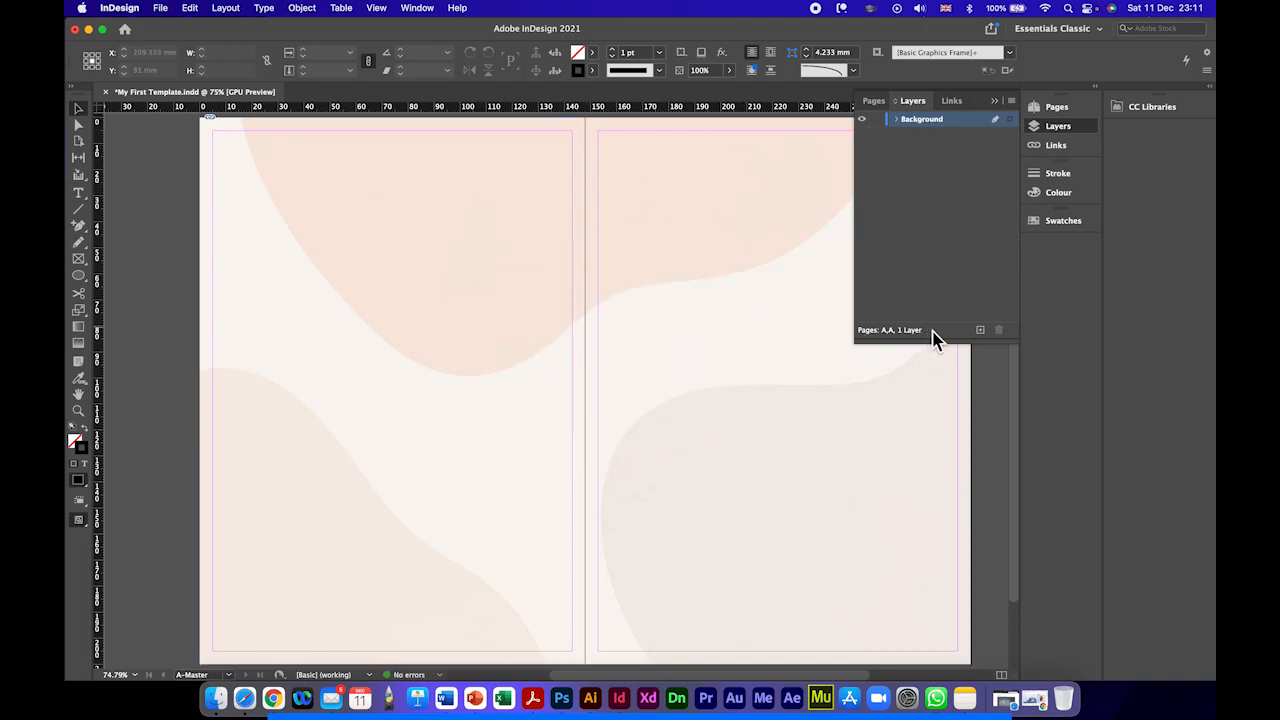
# Step: Add a new layer above Background and name it Images
pyautogui.click(980, 330)
pyautogui.doubleClick(921, 121)
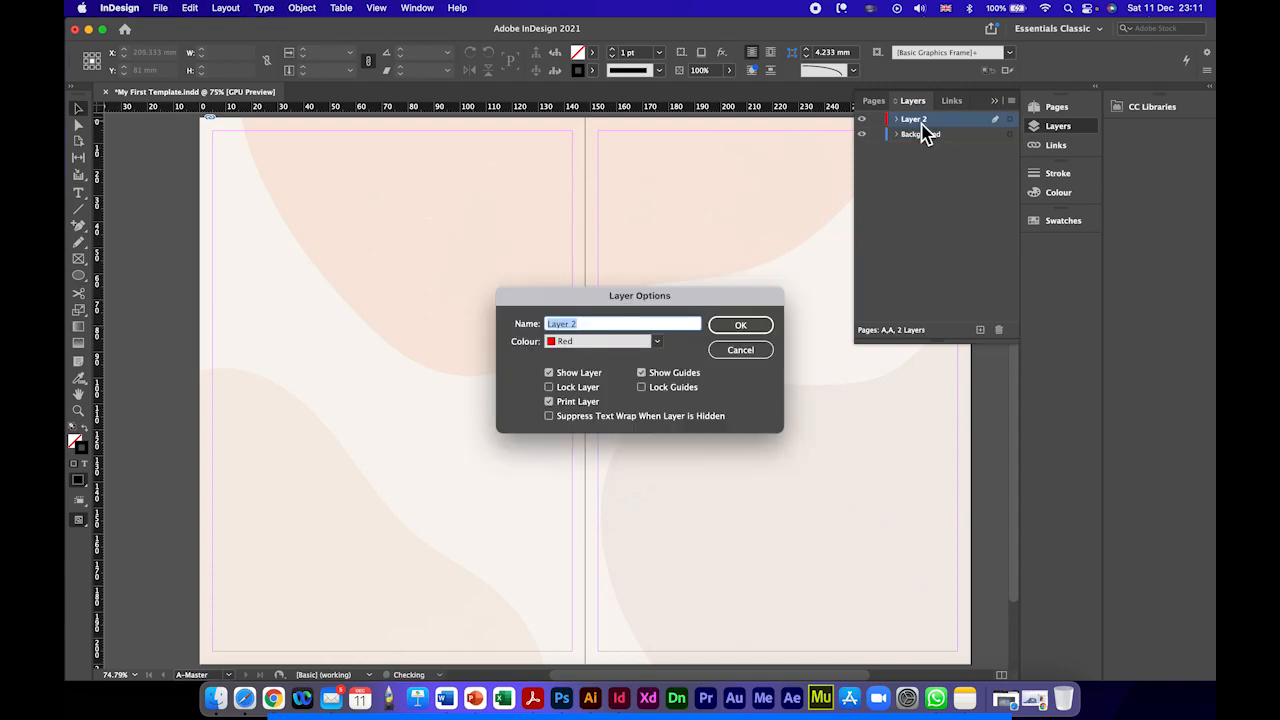
pyautogui.press('BackSpace')
pyautogui.press('Return')
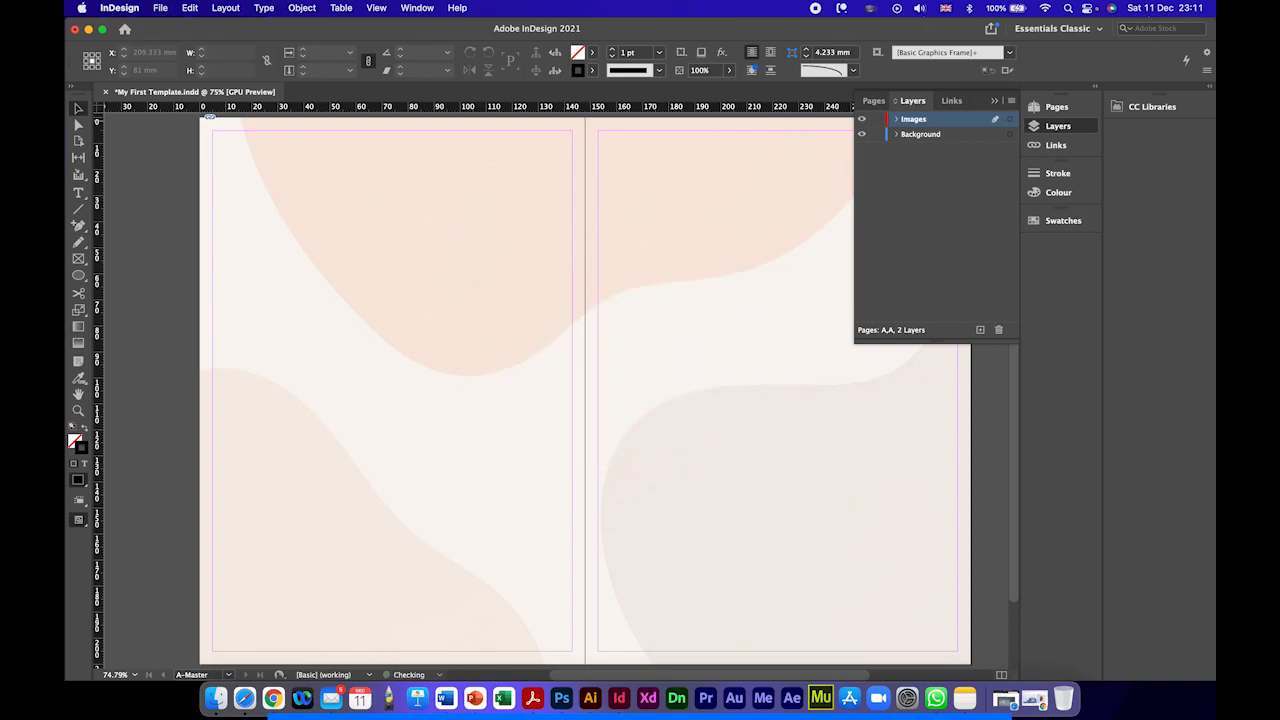
# Step: Add a new layer above Images and name it Text
pyautogui.click(980, 329)
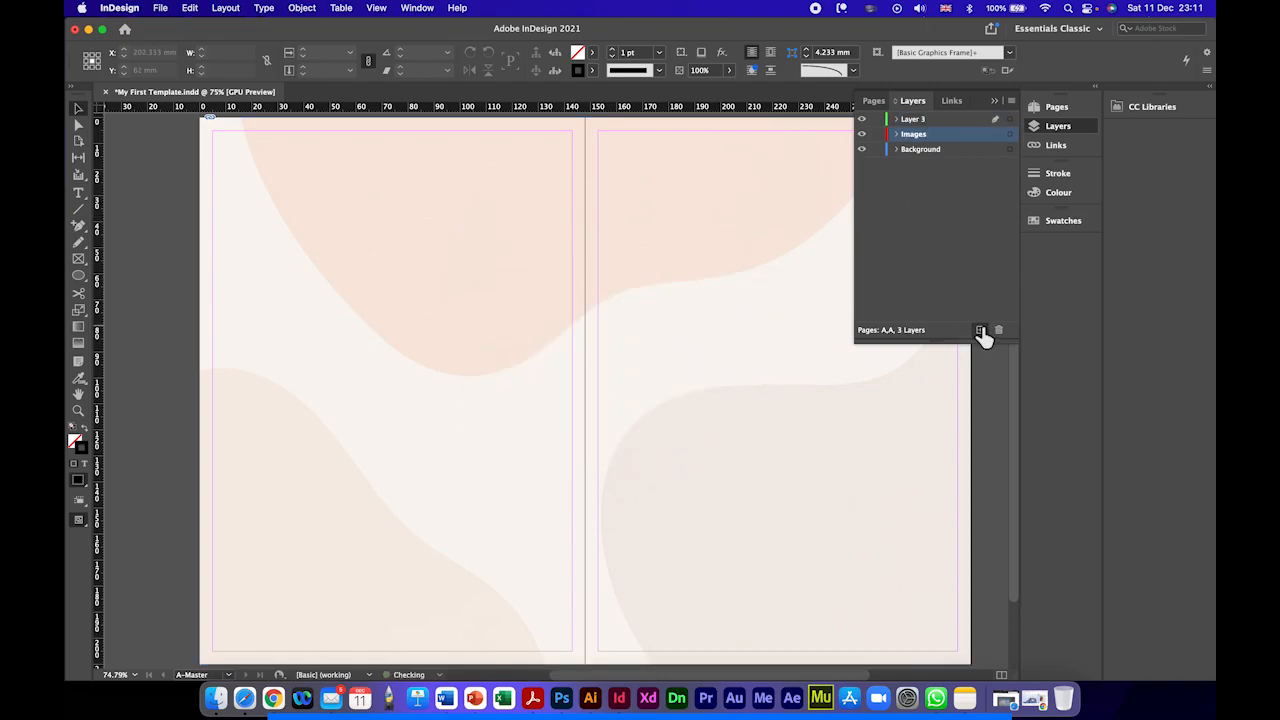
pyautogui.doubleClick(923, 119)
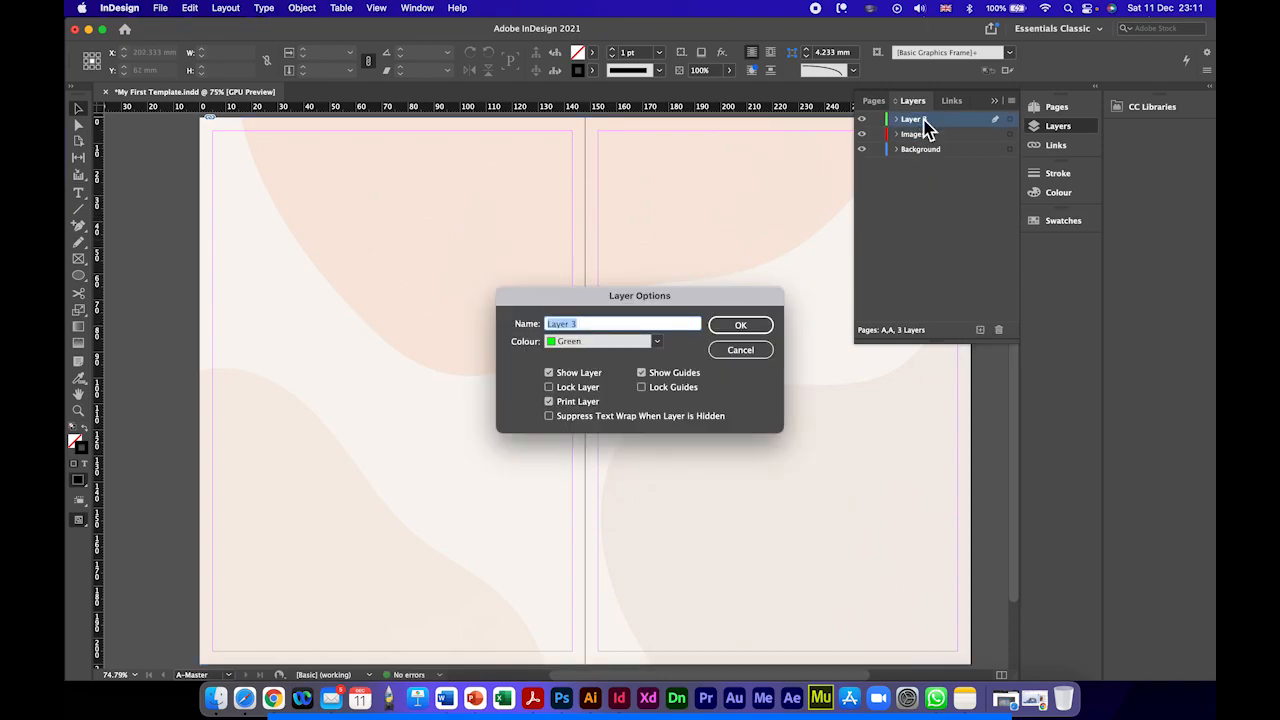
pyautogui.write('Text')
pyautogui.press('Return')
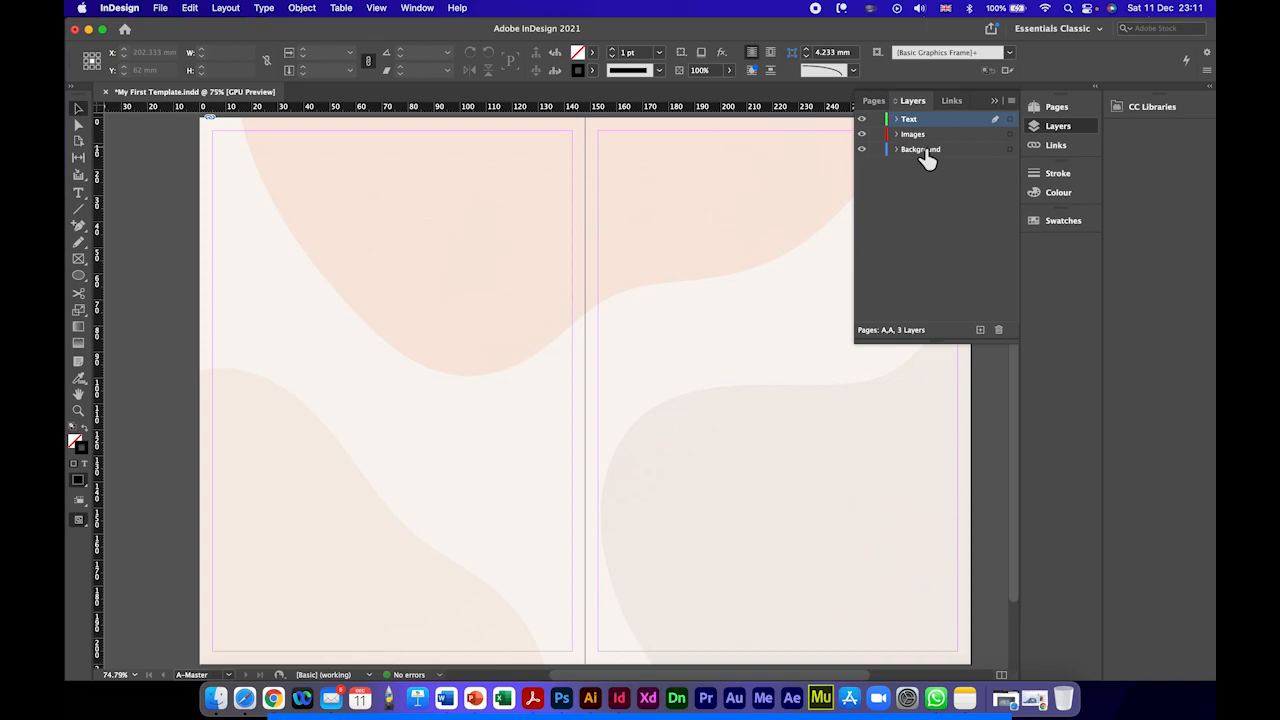
# Step: Add a new layer above Text and name it Guide Lines
pyautogui.click(980, 330)
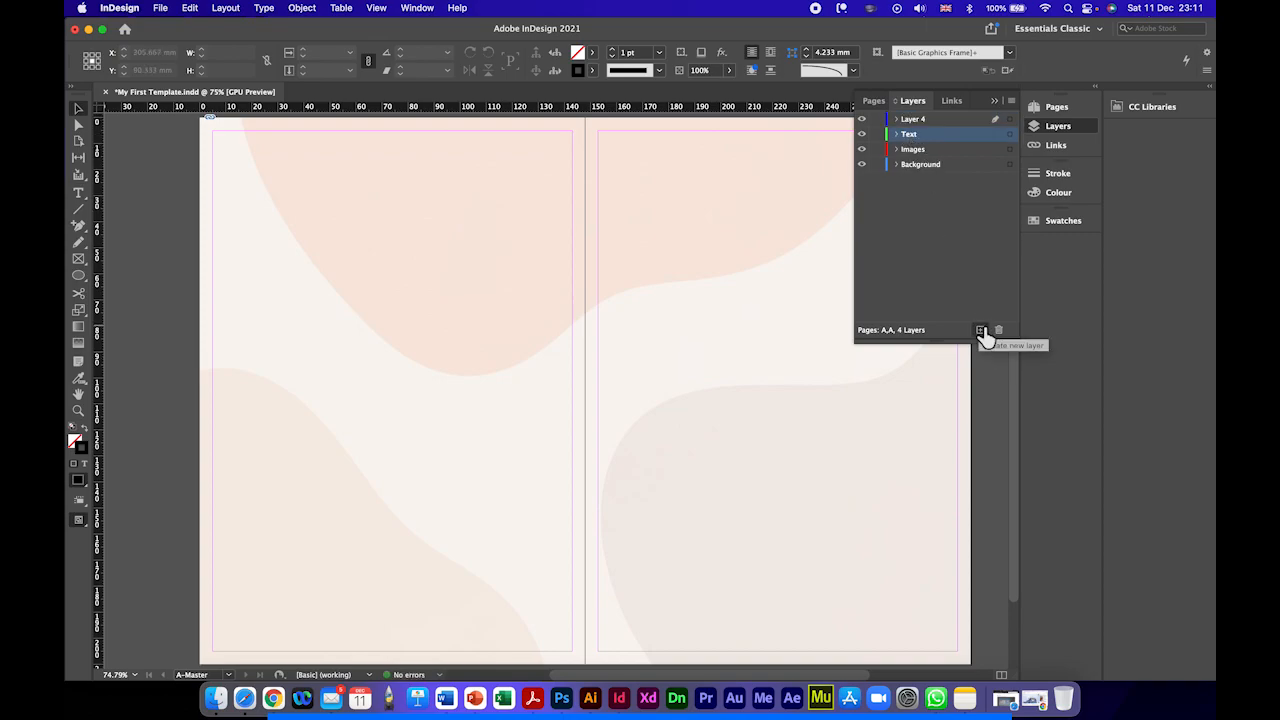
pyautogui.doubleClick(916, 124)
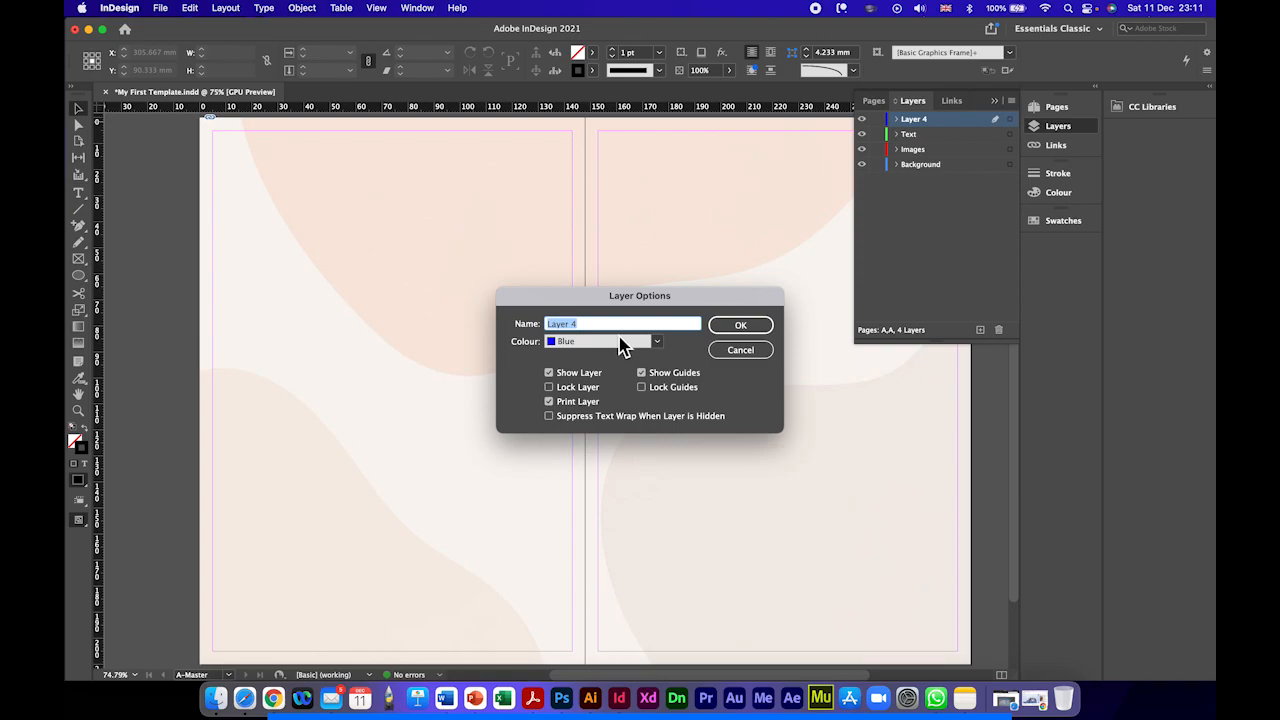
pyautogui.write('C')
pyautogui.press('Return')
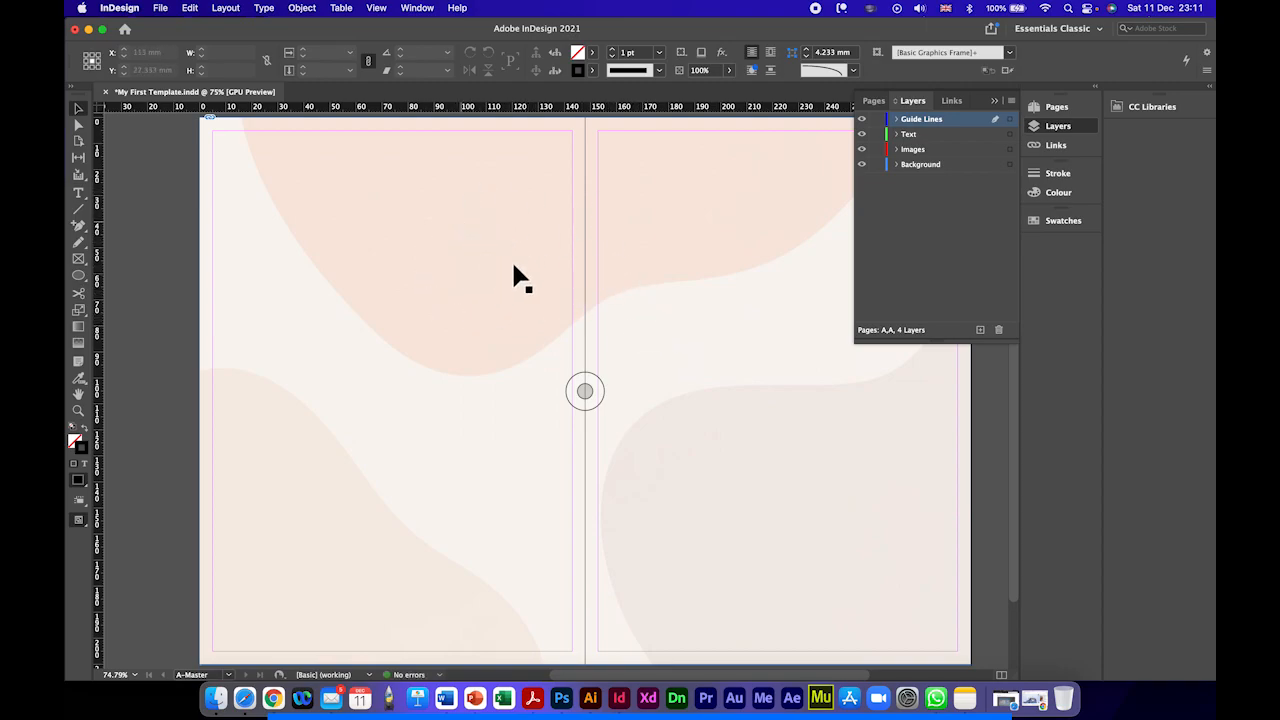
# Step: Draw a small cross of two lines, about 11 by 12 mm, near the upper left of the left master page on the Guide Lines layer
pyautogui.hscroll(2, 548, 240)
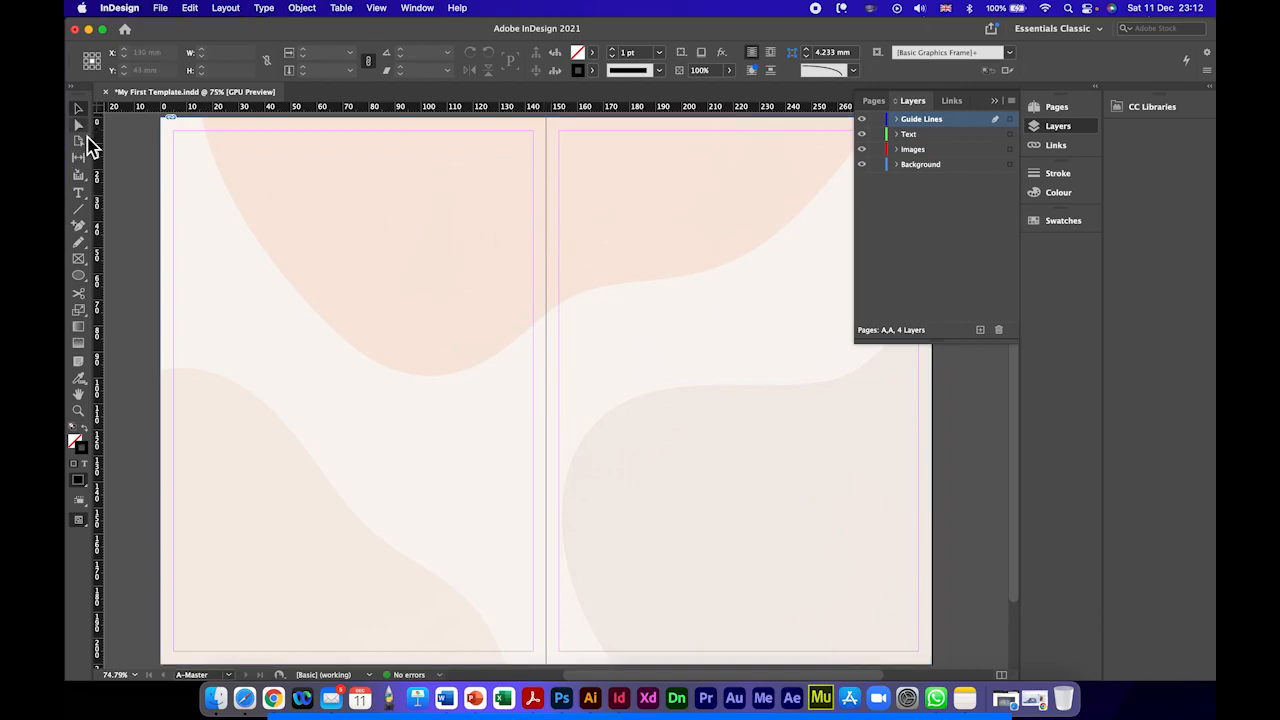
pyautogui.click(84, 212)
pyautogui.moveTo(251, 212)
pyautogui.mouseDown()
pyautogui.moveTo(273, 210)
pyautogui.moveTo(260, 201)
pyautogui.moveTo(259, 228)
pyautogui.mouseUp()
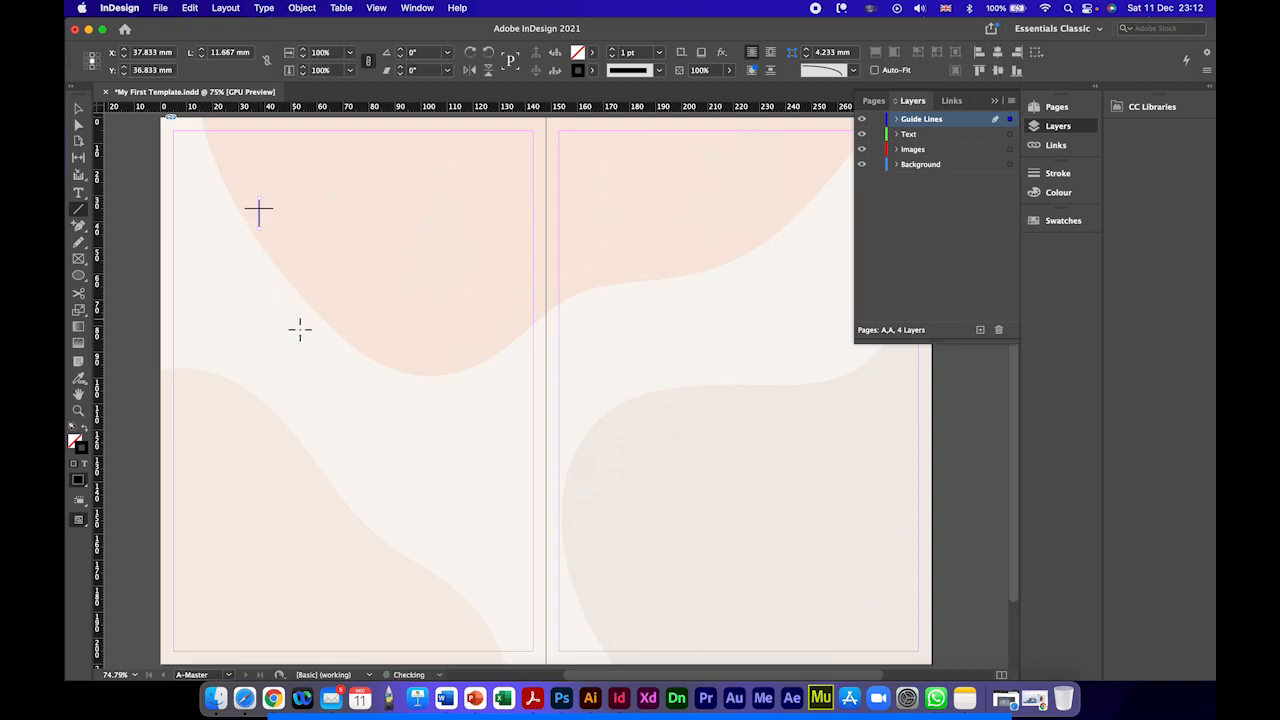
pyautogui.click(79, 109)
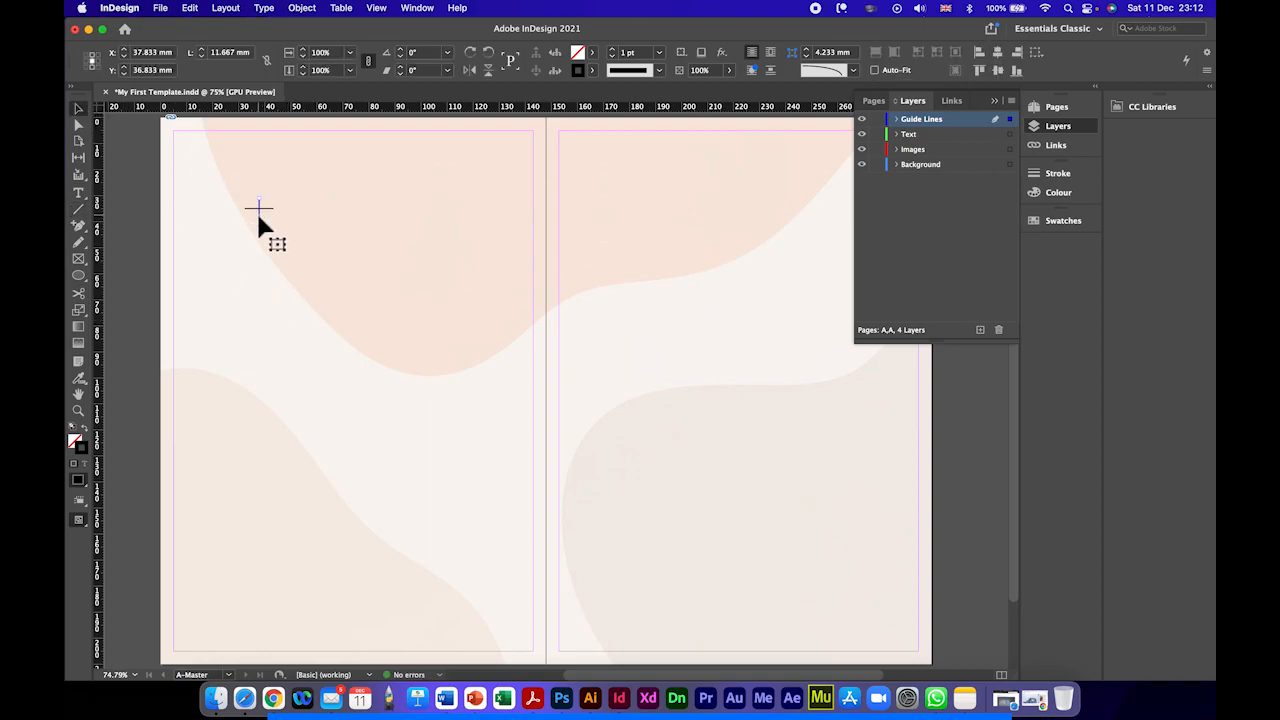
pyautogui.moveTo(259, 214); pyautogui.dragTo(259, 209)
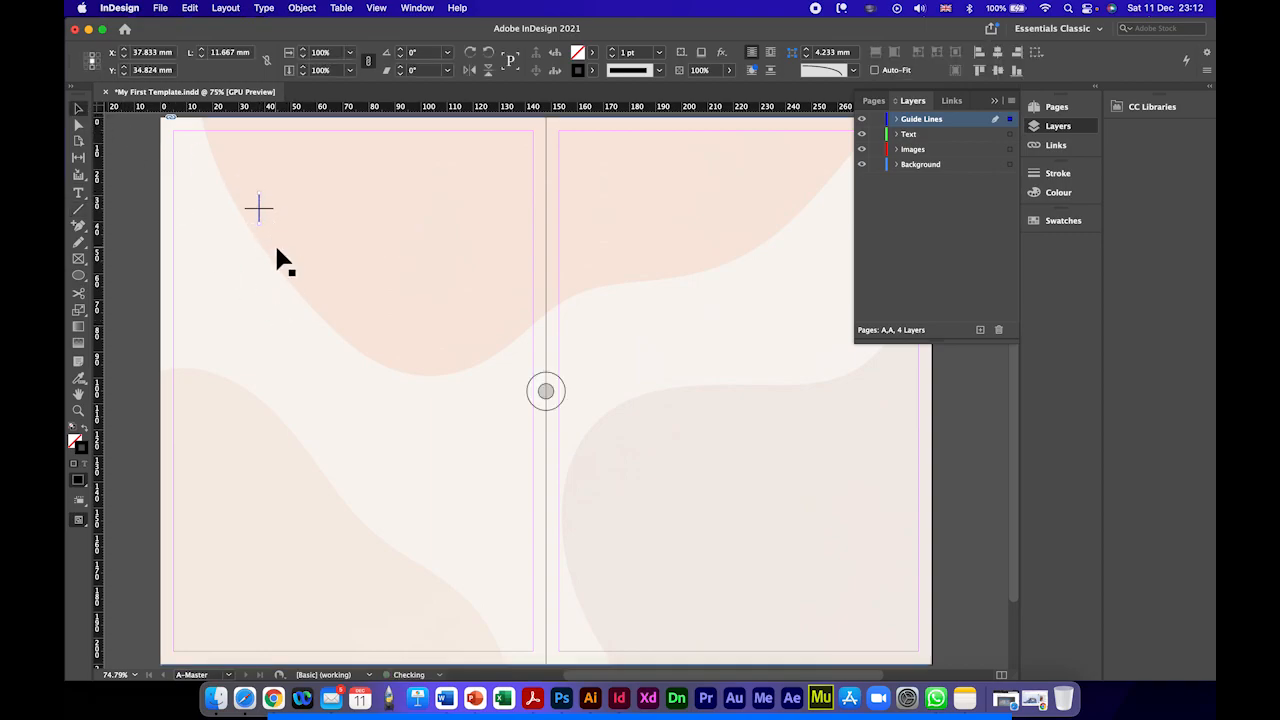
pyautogui.moveTo(285, 278); pyautogui.dragTo(289, 251)
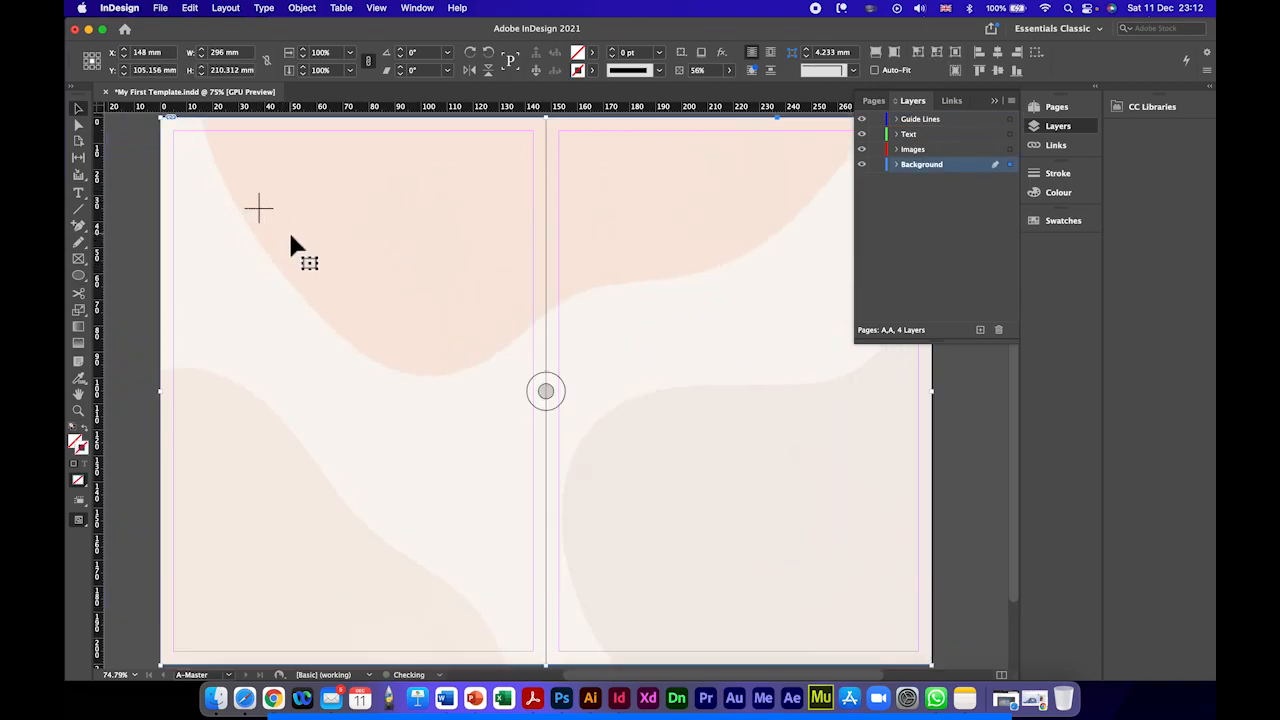
# Step: Group the two lines of the small cross on the left master page into one object
pyautogui.click(262, 213)
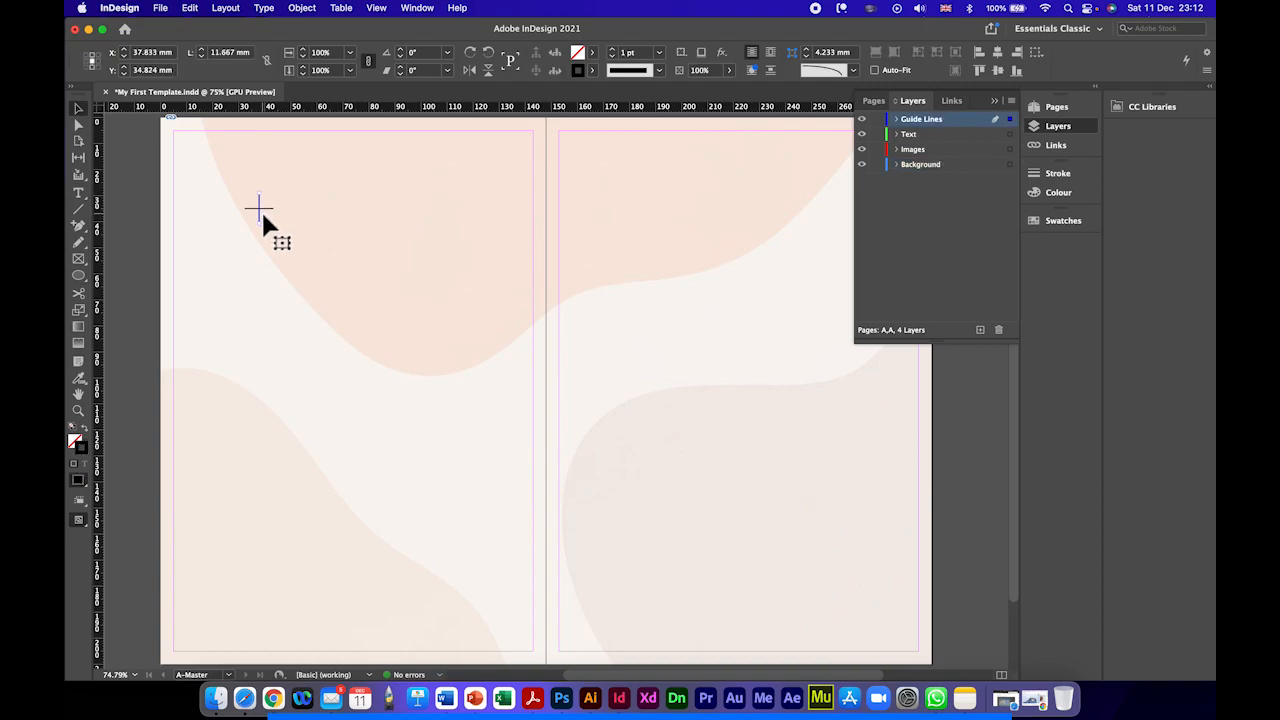
pyautogui.keyDown('shift'); pyautogui.click(266, 211); pyautogui.keyUp('shift')
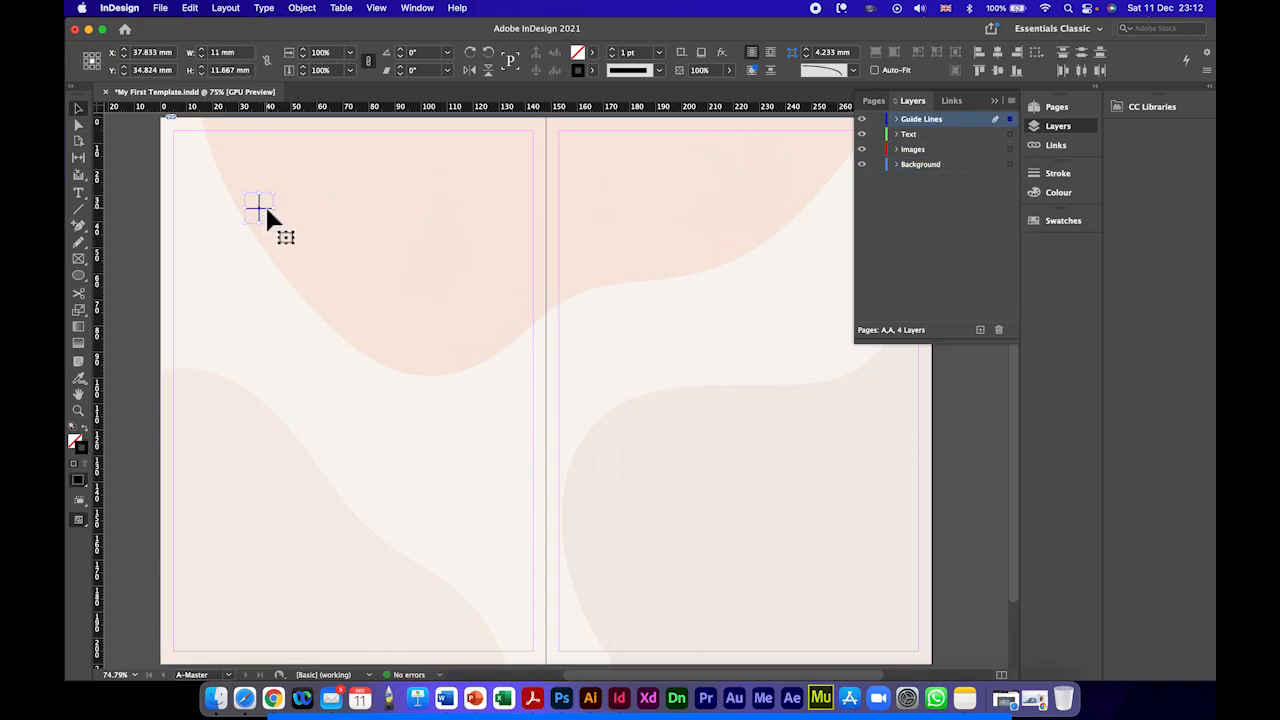
pyautogui.rightClick(269, 218)
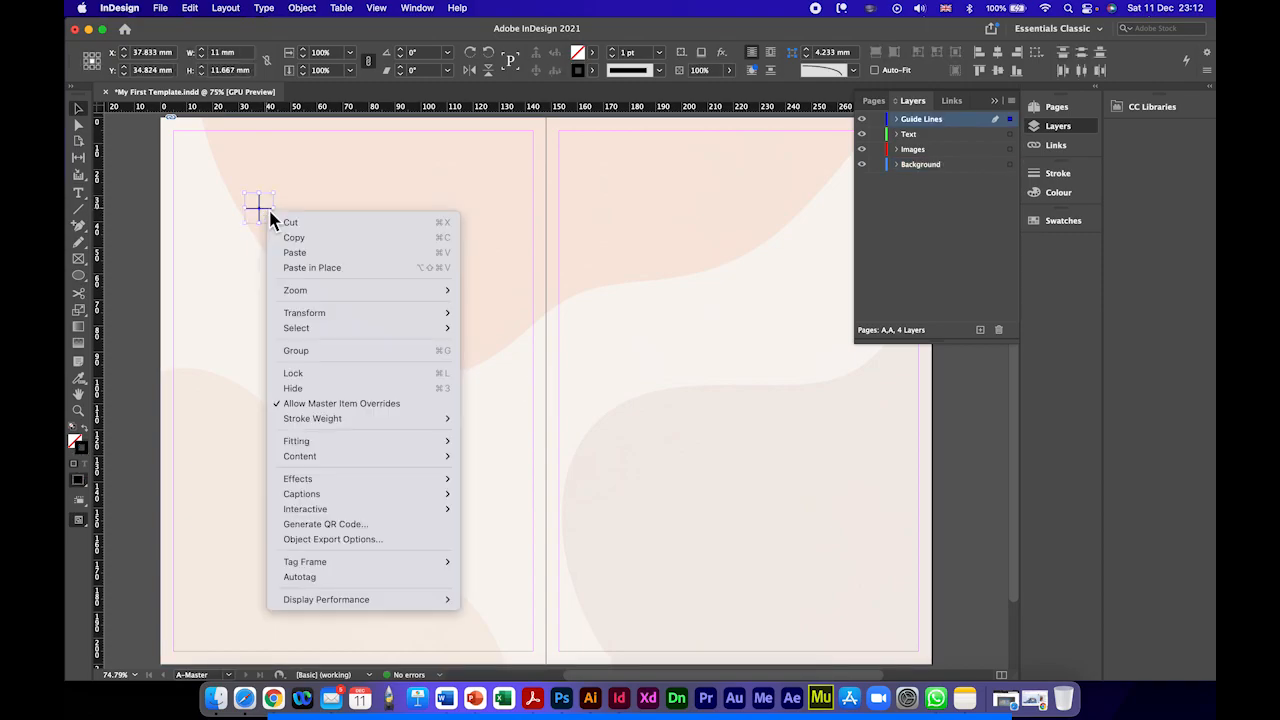
pyautogui.click(310, 351)
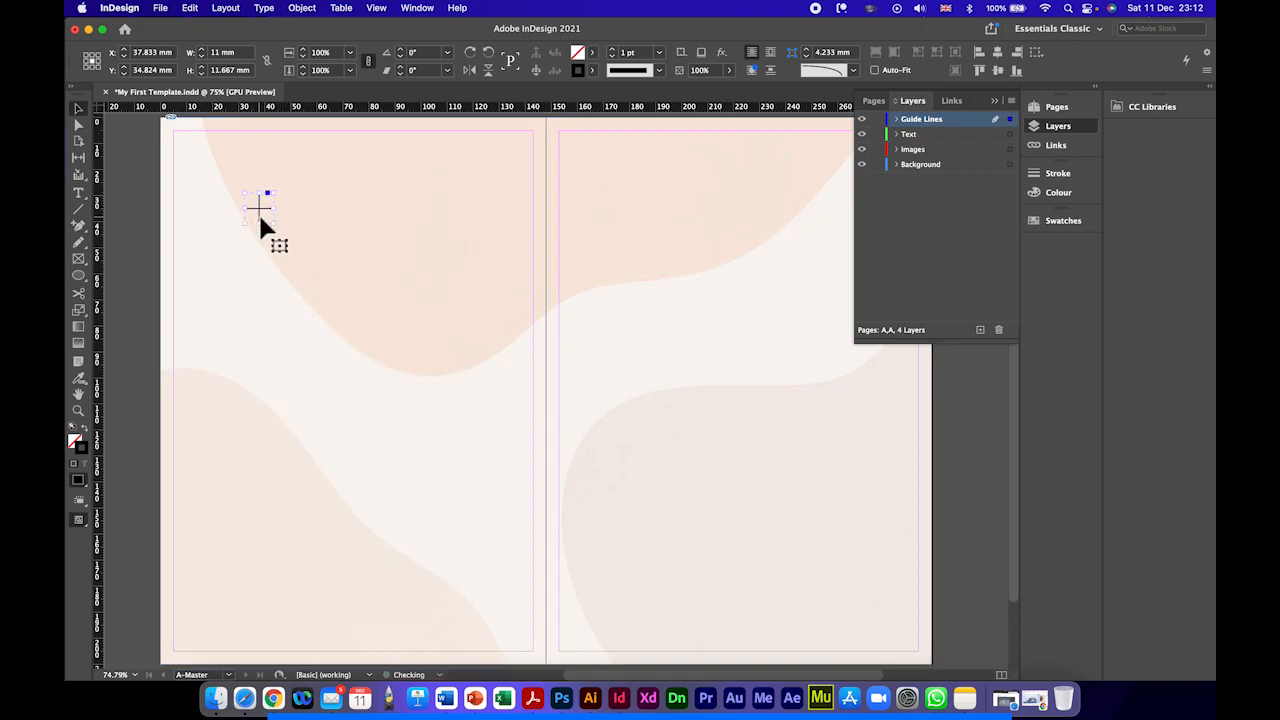
# Step: Move the grouped cross onto the top outer margin corner of the left page, at about X 5.25 mm, Y 4.9 mm
pyautogui.moveTo(266, 218)
pyautogui.mouseDown()
pyautogui.moveTo(293, 204)
pyautogui.moveTo(267, 201)
pyautogui.mouseUp()
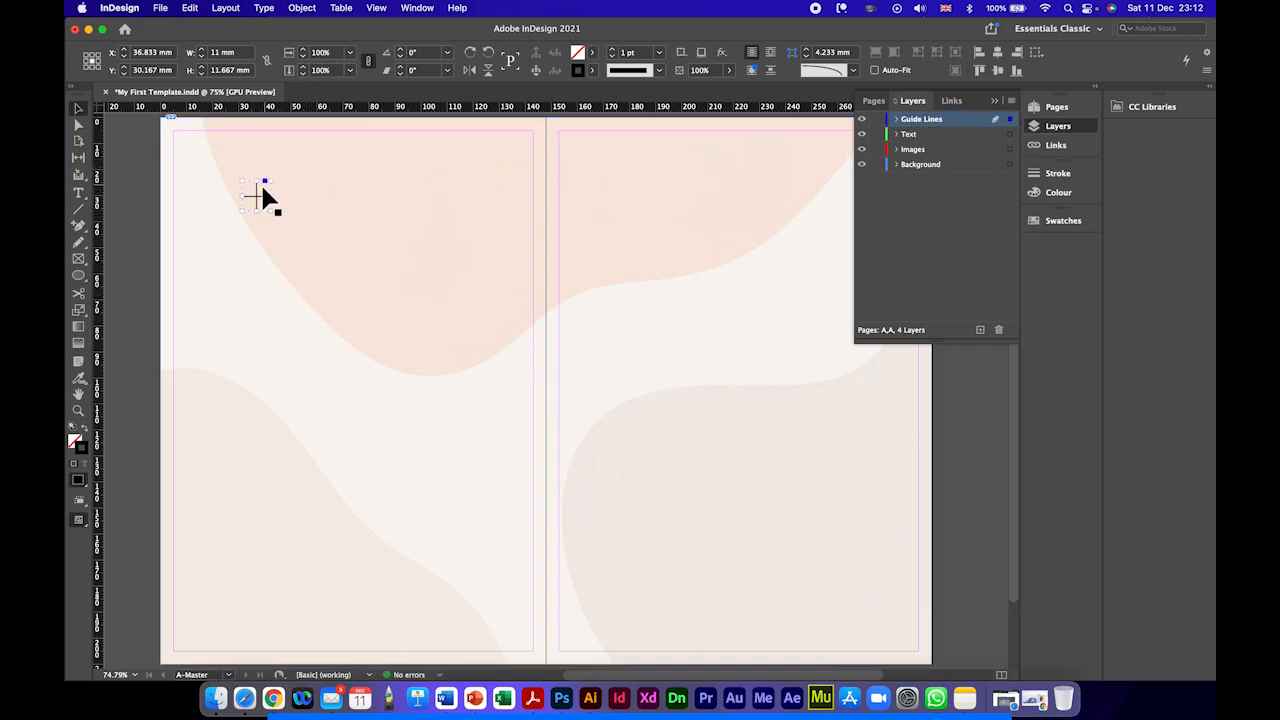
pyautogui.moveTo(258, 199); pyautogui.dragTo(178, 144)
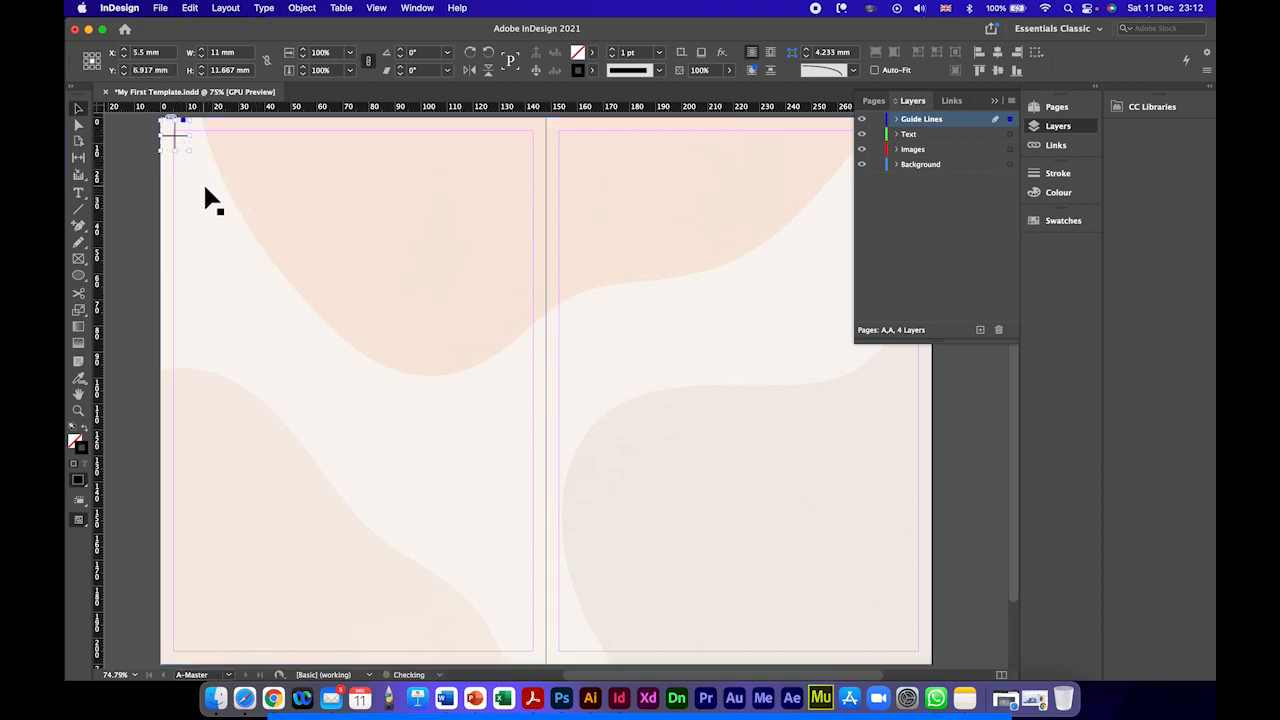
pyautogui.press('Up')
pyautogui.press('Up')
pyautogui.press('Up')
pyautogui.press('Up')
pyautogui.press('Up')
pyautogui.press('Up')
pyautogui.press('Up')
pyautogui.press('Up')
pyautogui.press('Up')
pyautogui.press('Left')
# Step: Copy the corner cross to the top of the spine and align it with the top margin at X 148 mm, Y 4.583 mm
pyautogui.moveTo(177, 135); pyautogui.dragTo(548, 138)
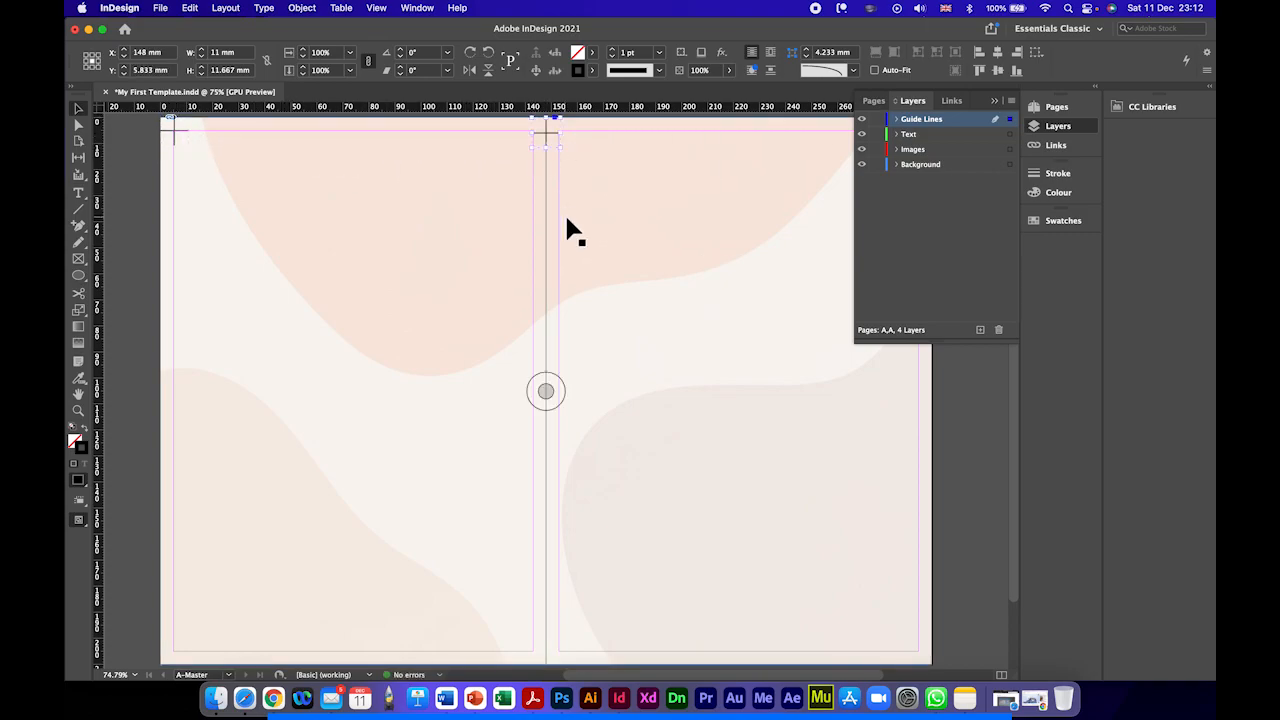
pyautogui.press('Up')
pyautogui.press('Up')
pyautogui.press('Up')
pyautogui.press('Up')
pyautogui.press('Up')
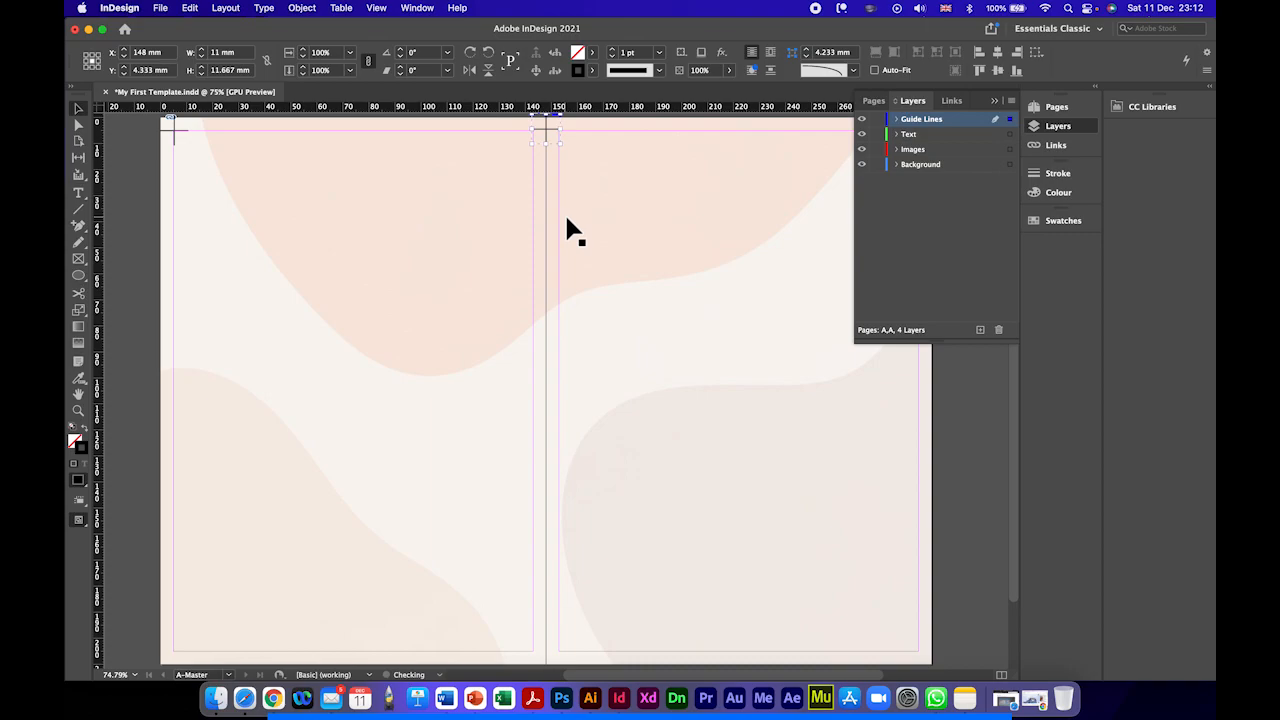
pyautogui.press('Down')
# Step: Copy the spine cross to the top outer margin corner of the right page at X 290.75 mm, Y 4.833 mm
pyautogui.hscroll(5, 567, 232)
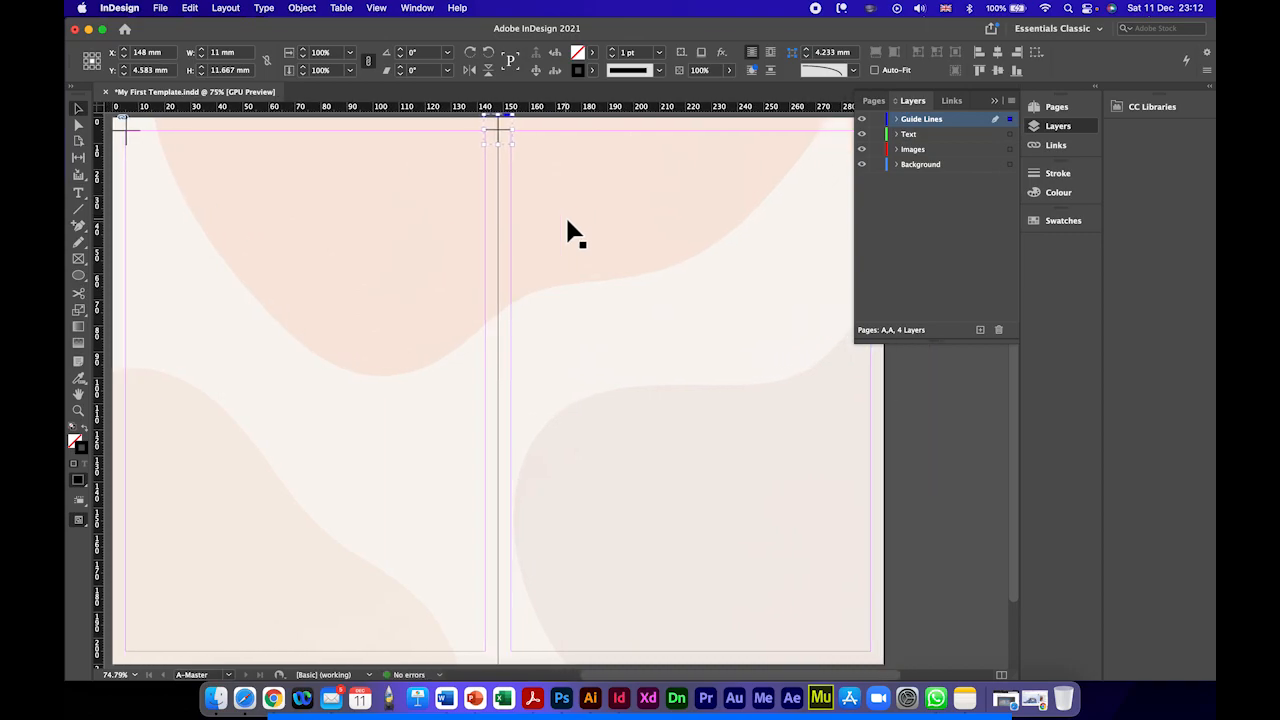
pyautogui.moveTo(417, 141); pyautogui.dragTo(780, 134)
pyautogui.press('Right')
pyautogui.press('Right')
pyautogui.press('Down')
pyautogui.press('Left')
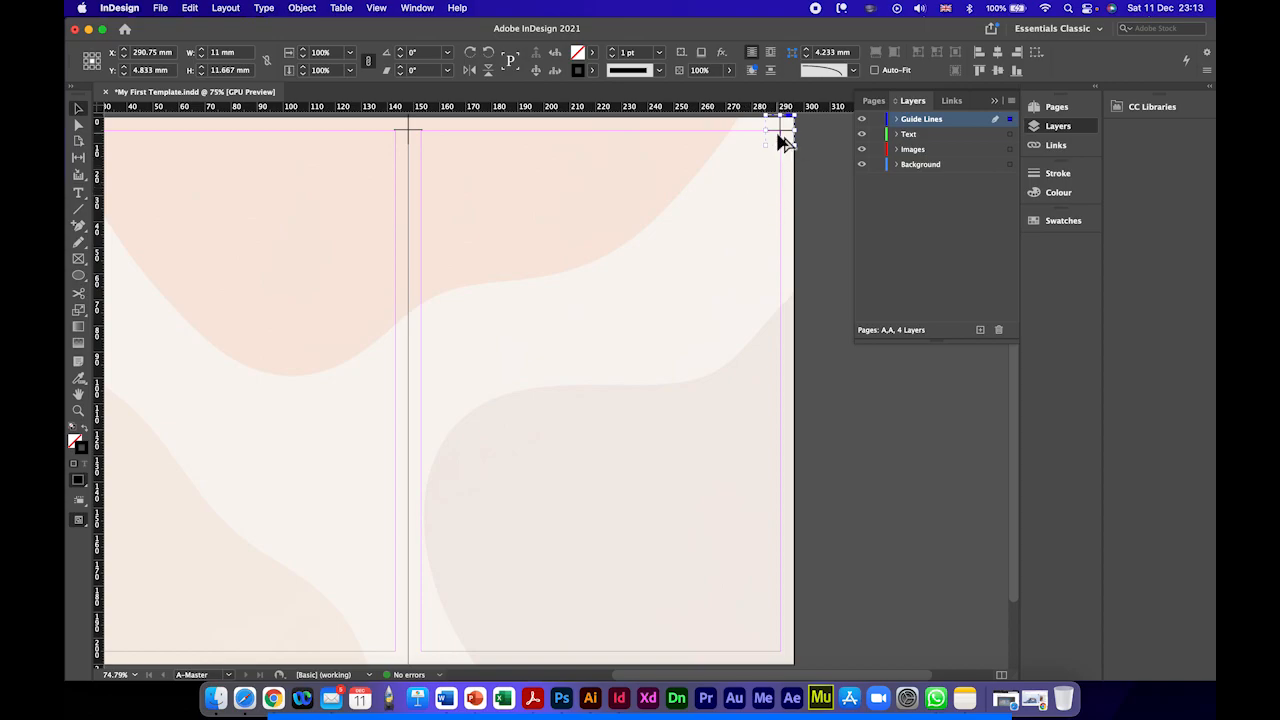
# Step: Copy that cross to the bottom outer margin corner of the right page at X 291 mm, Y 204.917 mm
pyautogui.moveTo(777, 134); pyautogui.dragTo(772, 654)
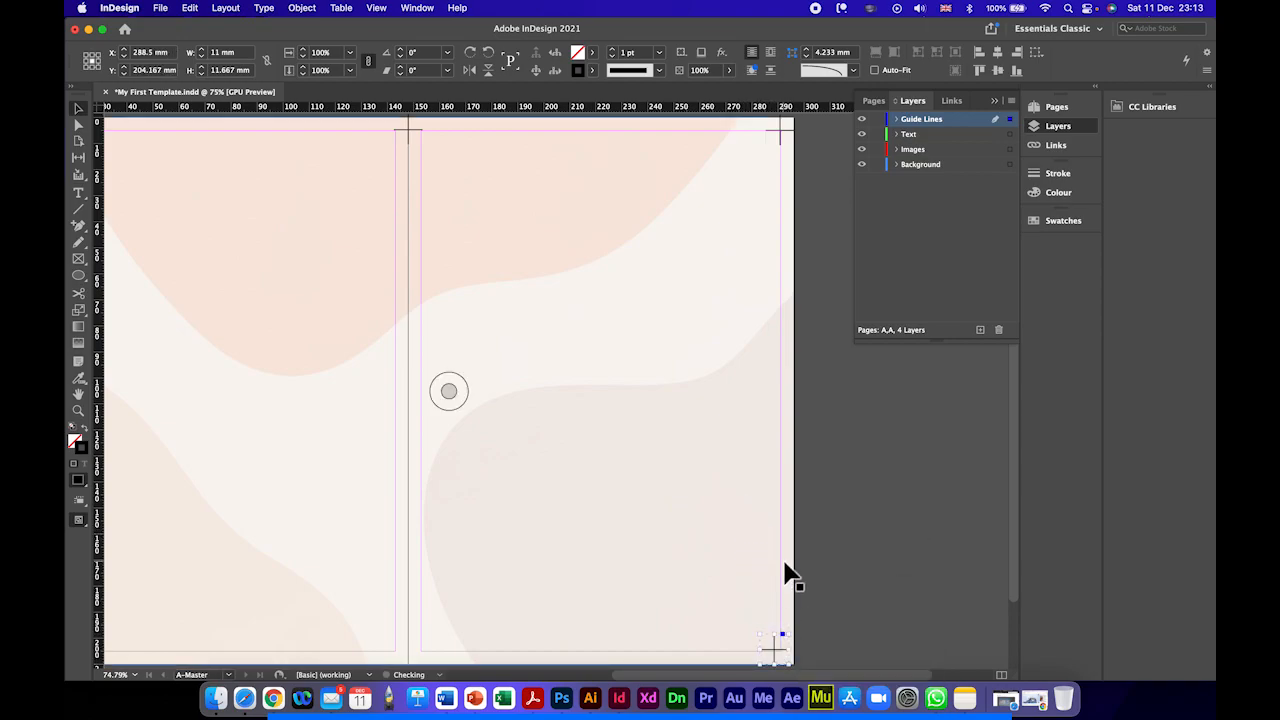
pyautogui.press('Down')
pyautogui.press('Down')
pyautogui.press('Down')
pyautogui.press('Right')
pyautogui.press('Right')
pyautogui.press('Right')
pyautogui.press('Right')
pyautogui.press('Right')
pyautogui.press('Right')
pyautogui.press('Right')
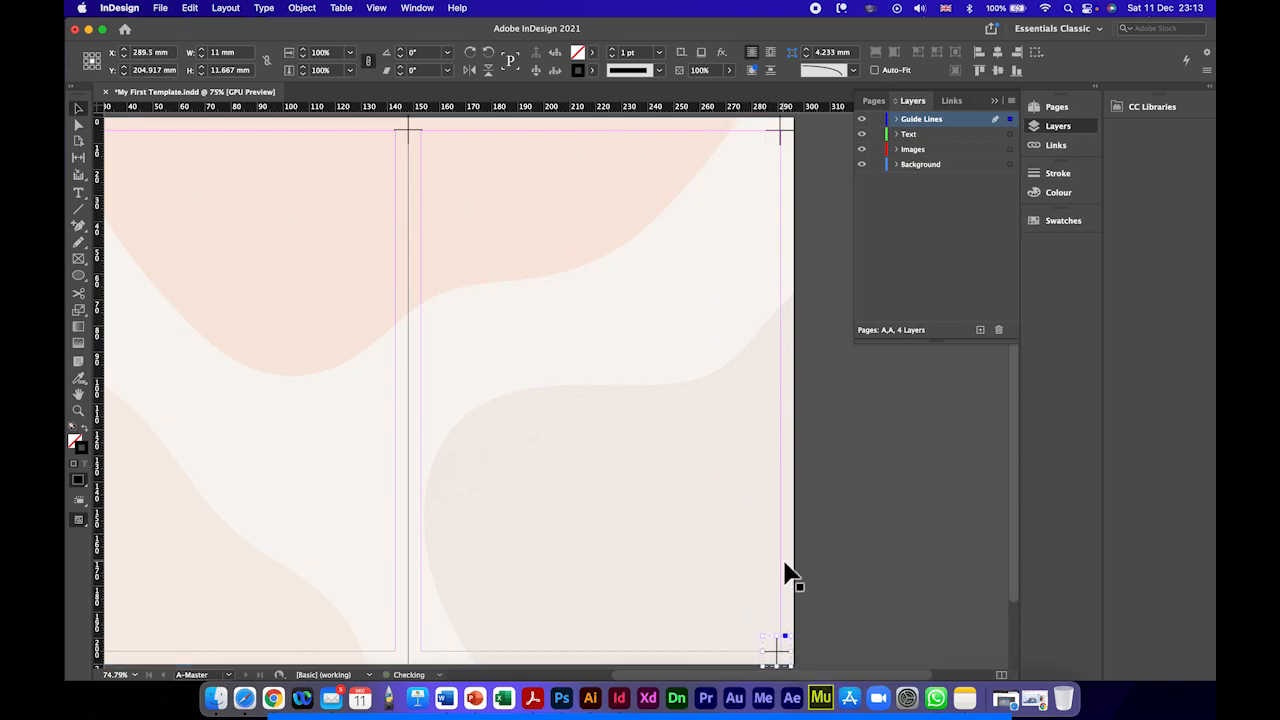
pyautogui.press('Right')
pyautogui.press('Right')
pyautogui.press('Right')
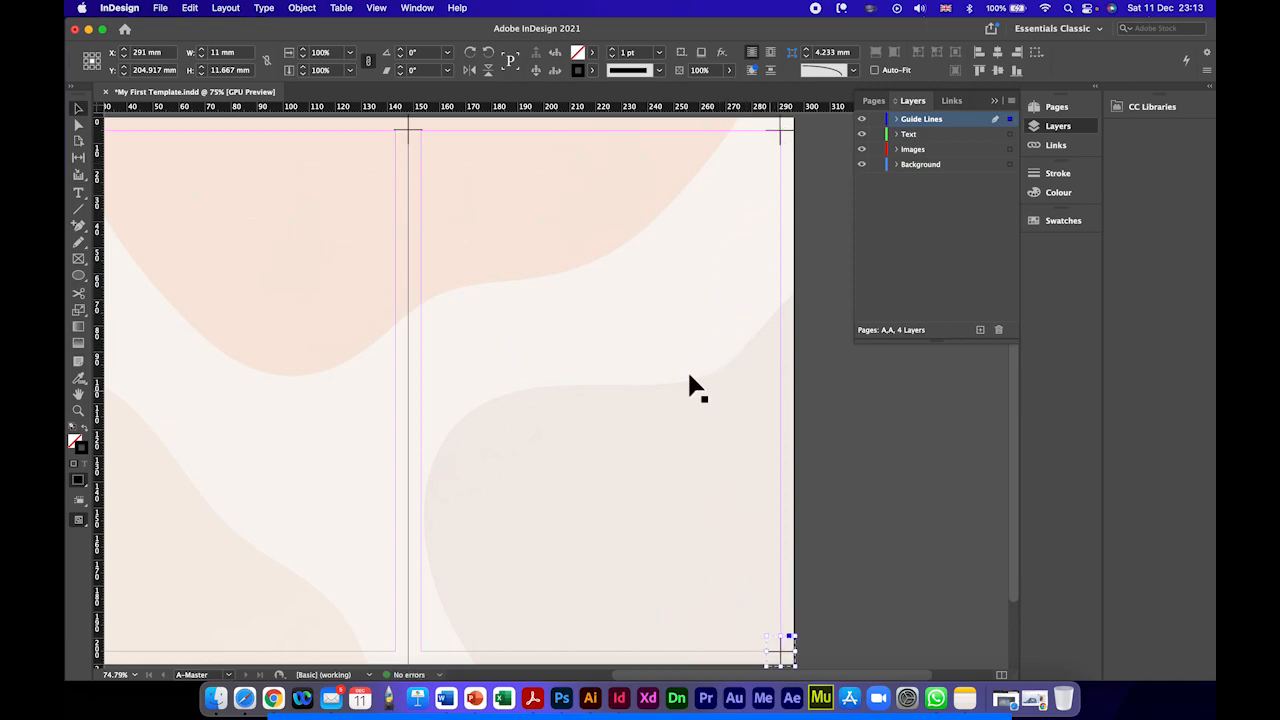
# Step: Copy the right page's top and bottom outer crosses together onto the spine, at about X 148.6 mm, Y 105.2 mm
pyautogui.hscroll(-3, 314, 337)
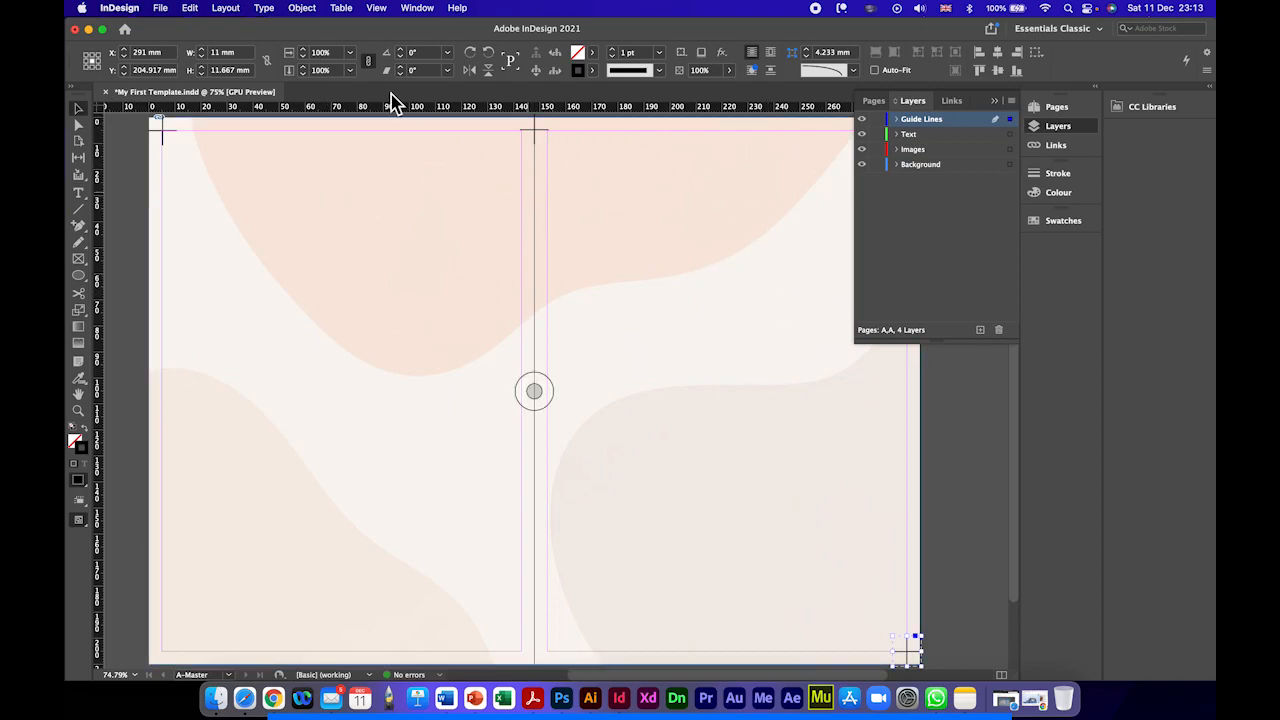
pyautogui.hscroll(4, 580, 215)
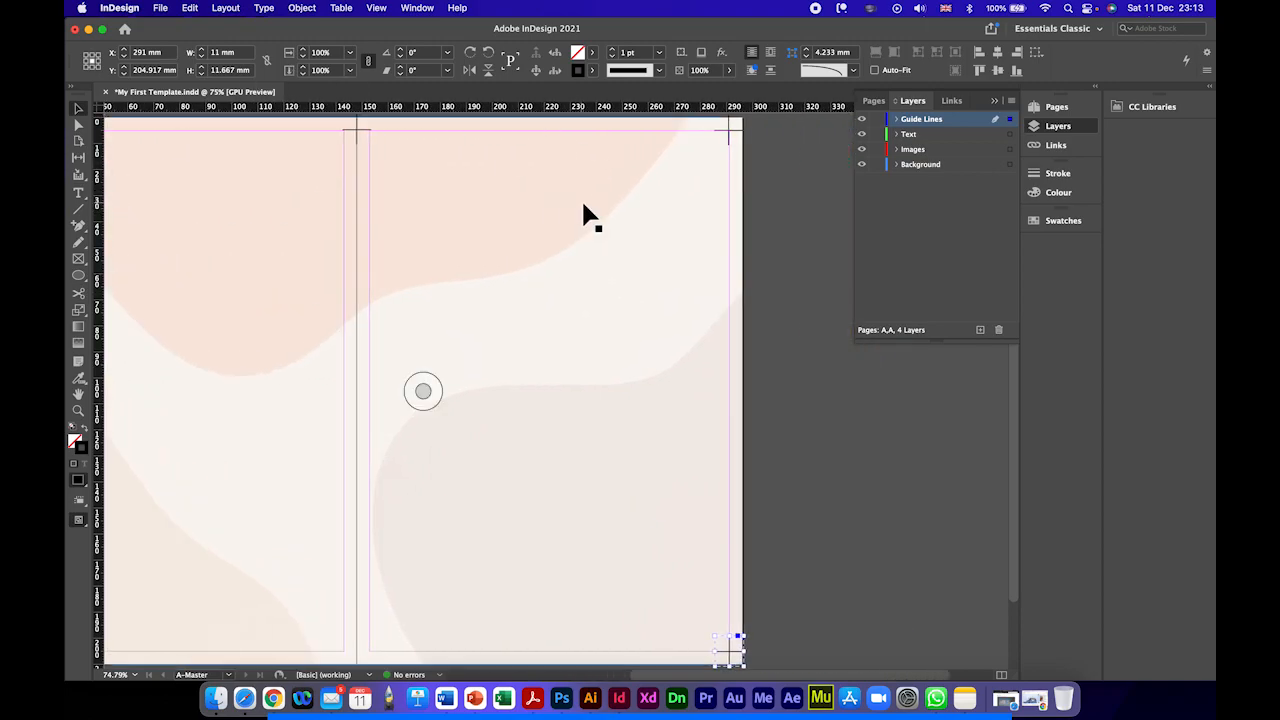
pyautogui.click(729, 133)
pyautogui.click(729, 137)
pyautogui.keyDown('shift'); pyautogui.click(731, 656); pyautogui.keyUp('shift')
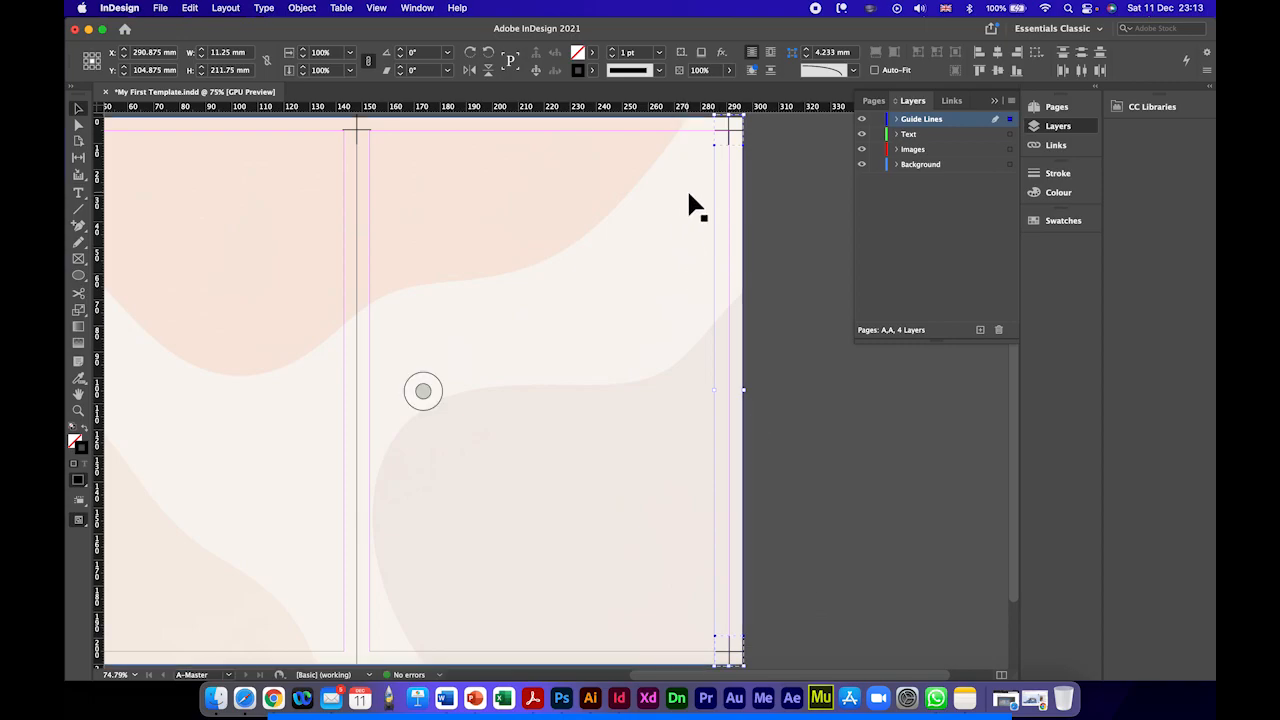
pyautogui.moveTo(726, 131); pyautogui.dragTo(363, 141)
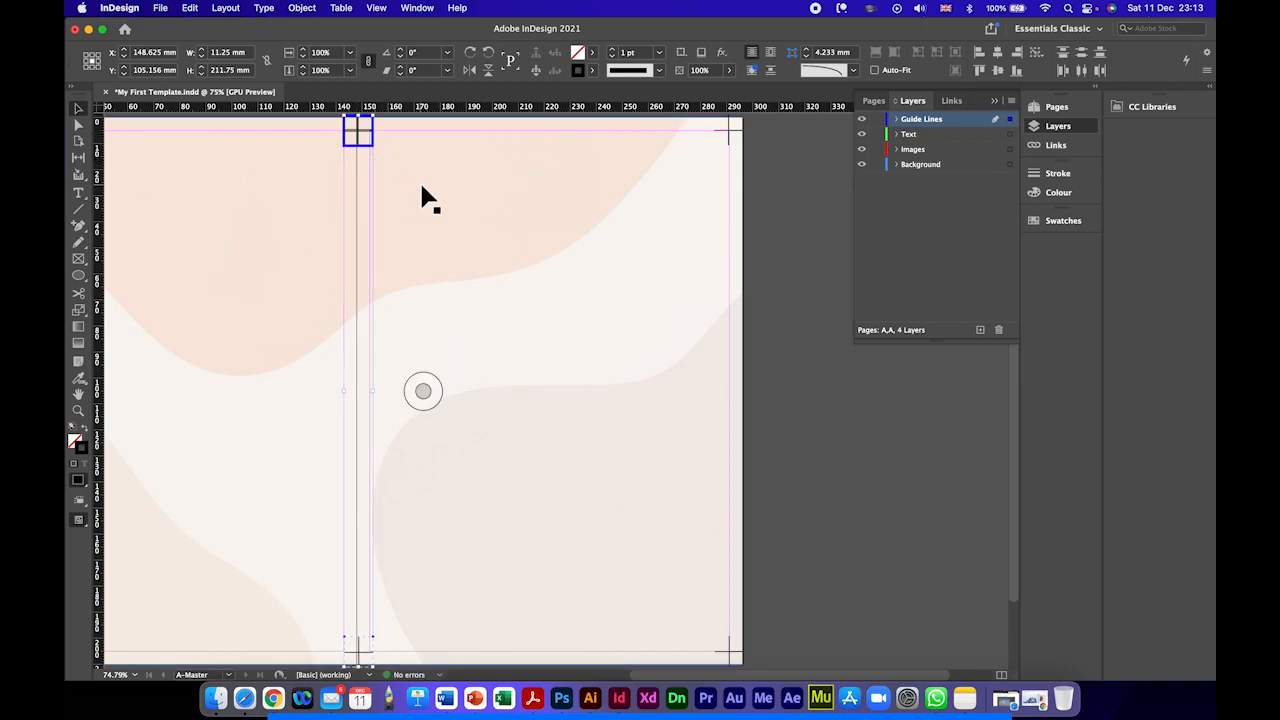
# Step: Move the copied pair of crosses off the spine to about X 133 mm and delete the original single cross at the spine's top
pyautogui.hscroll(-3, 423, 194)
pyautogui.moveTo(411, 130); pyautogui.dragTo(371, 127)
pyautogui.click(411, 130)
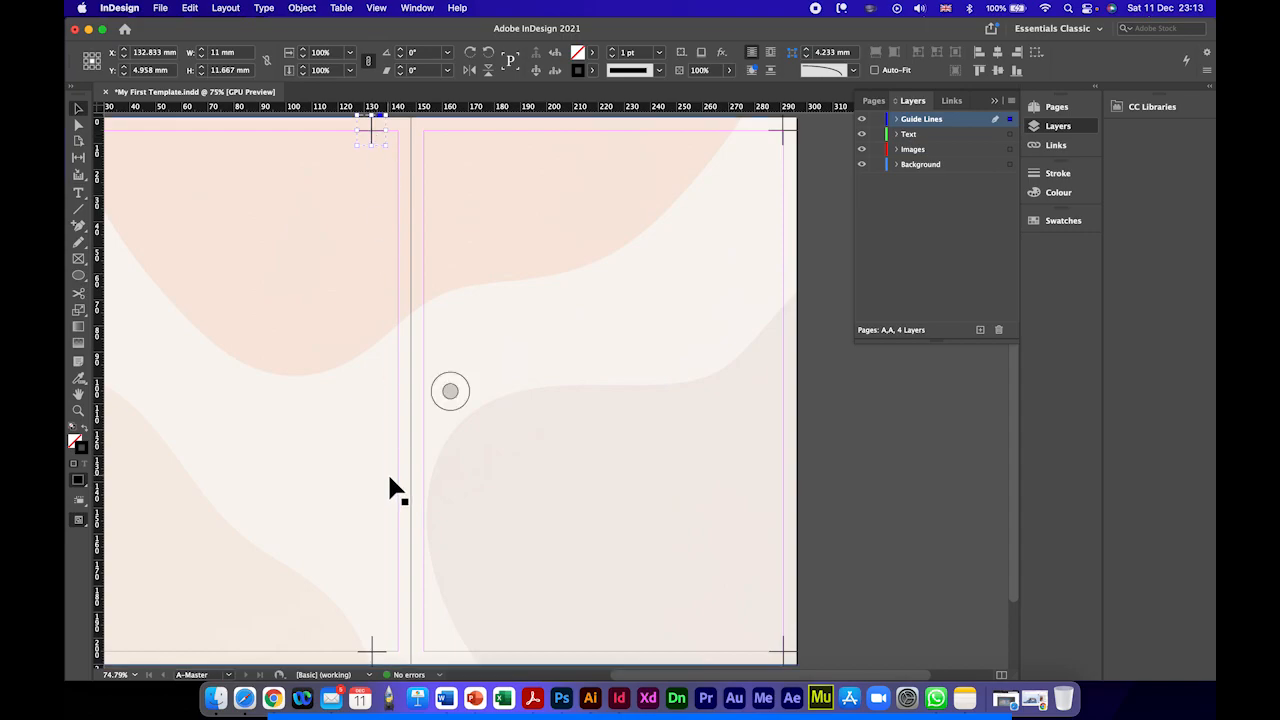
# Step: Group the top and bottom crosses beside the spine and move the group onto the spine at about X 147.9 mm, Y 105 mm
pyautogui.click(375, 660)
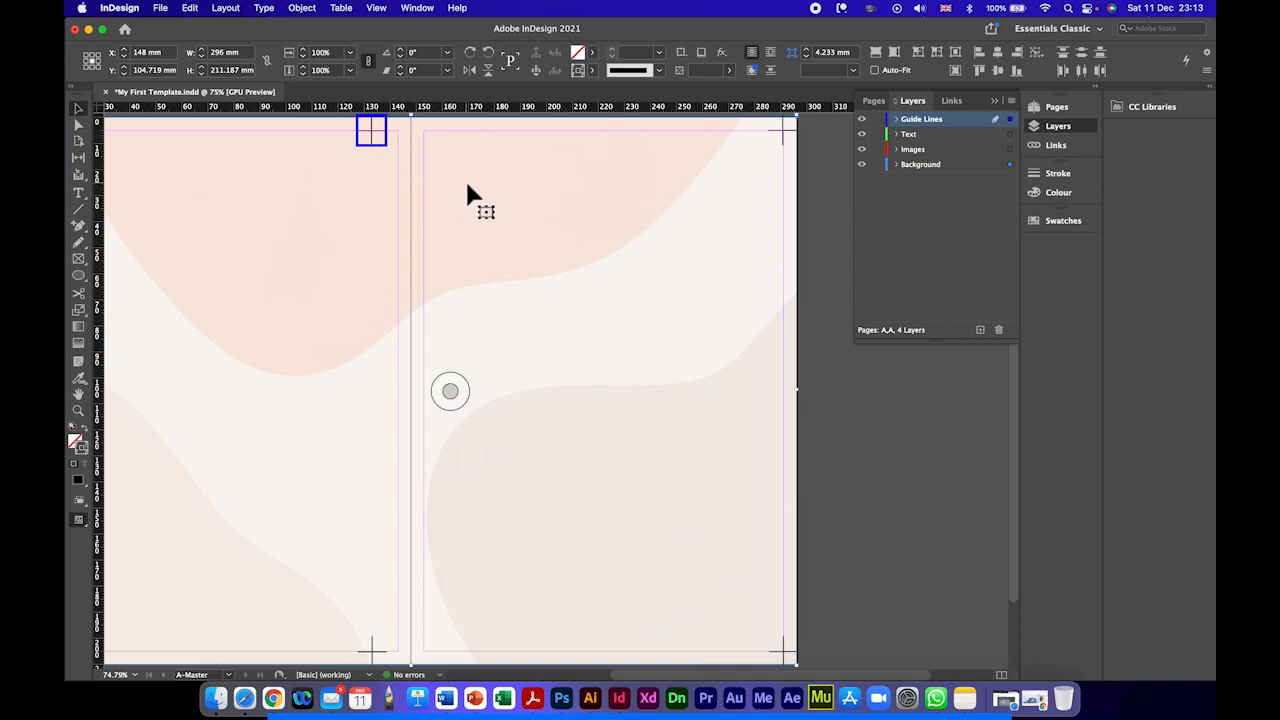
pyautogui.hscroll(1, 467, 184)
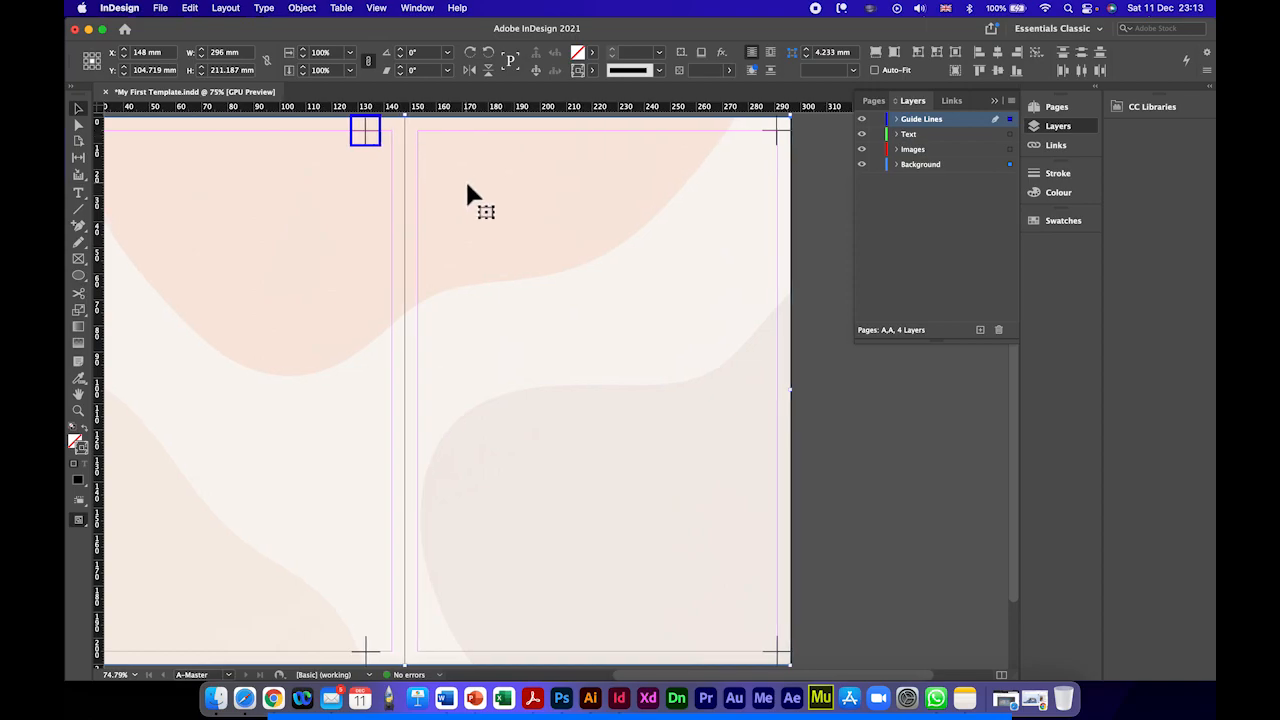
pyautogui.press('super+minus')
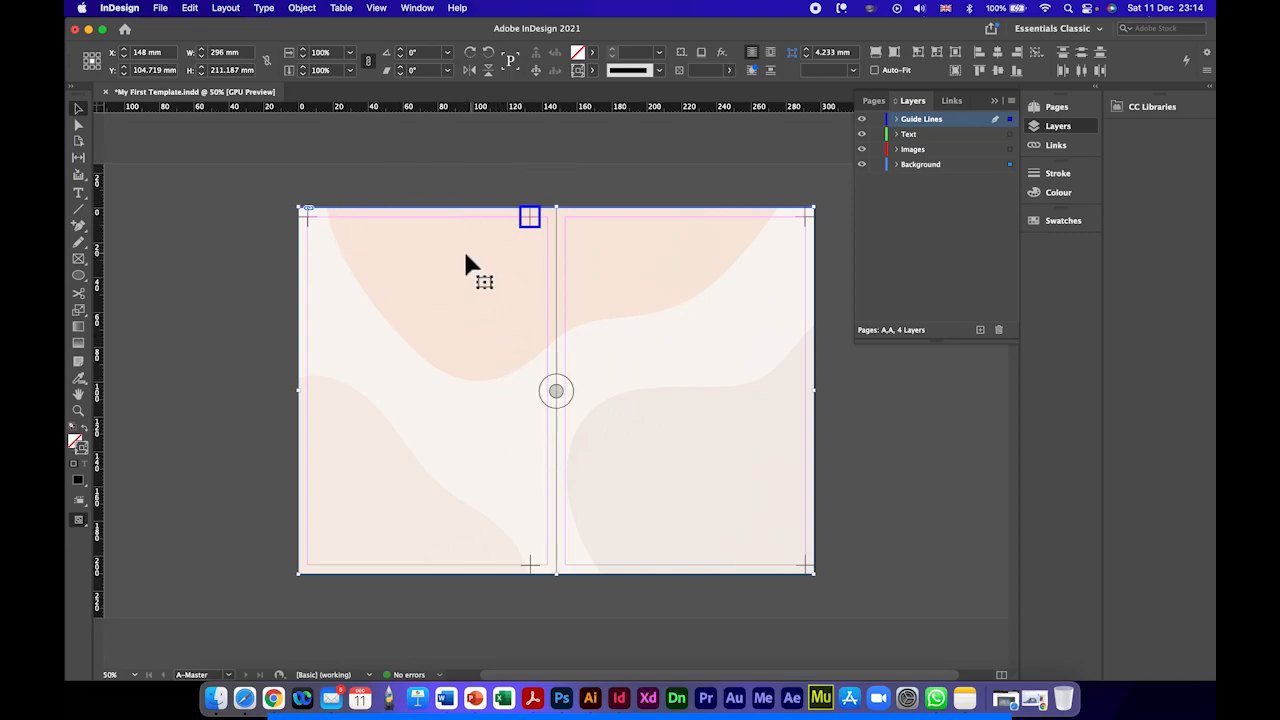
pyautogui.click(458, 195)
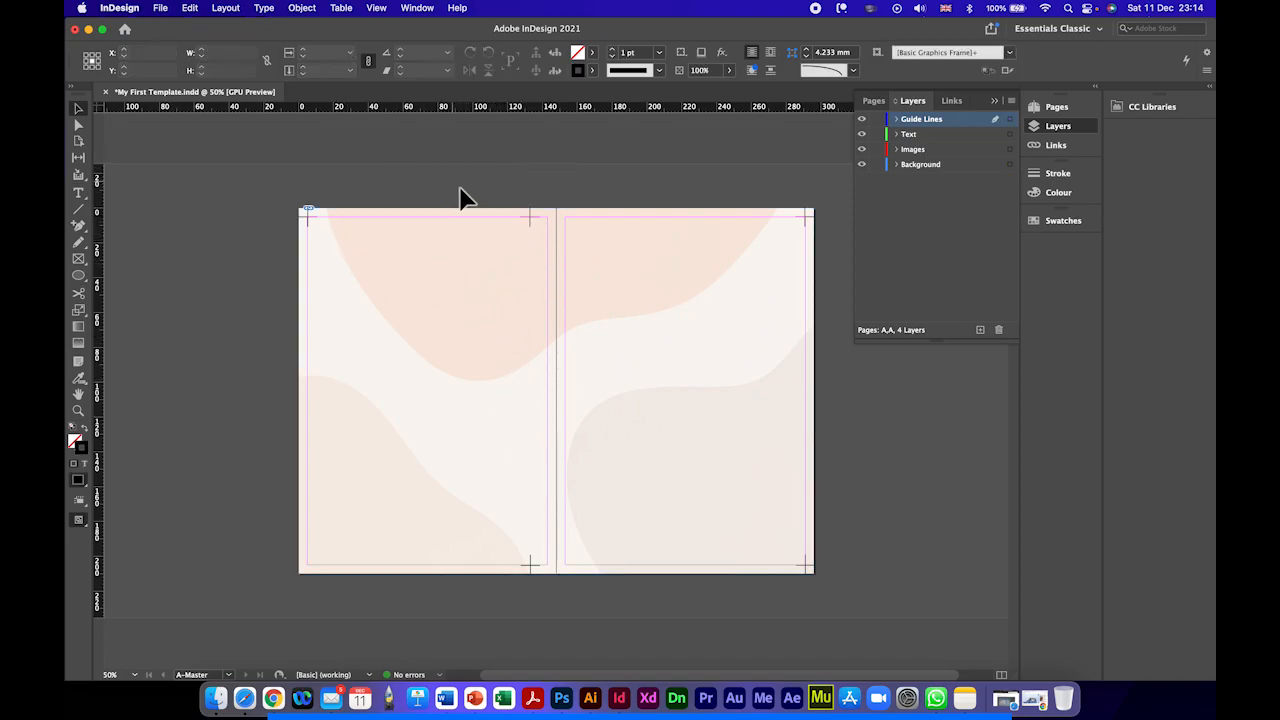
pyautogui.click(525, 213)
pyautogui.keyDown('shift'); pyautogui.click(530, 568); pyautogui.keyUp('shift')
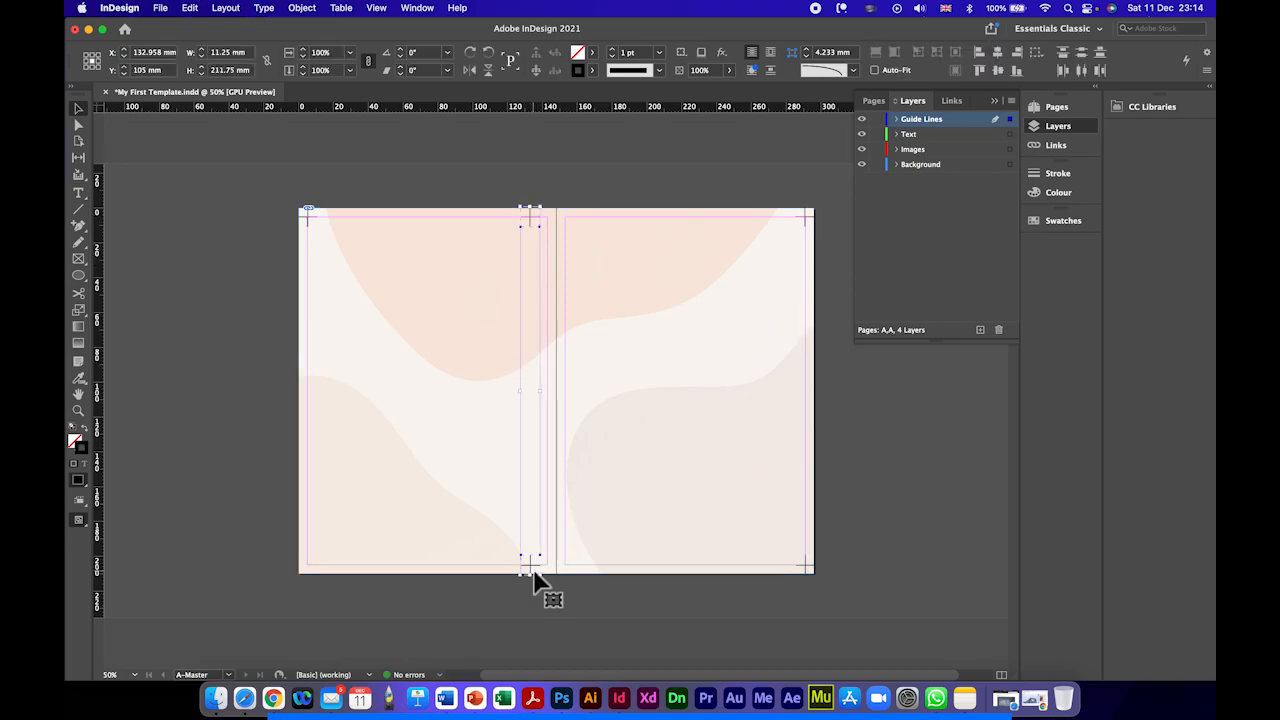
pyautogui.rightClick(534, 571)
pyautogui.click(562, 456)
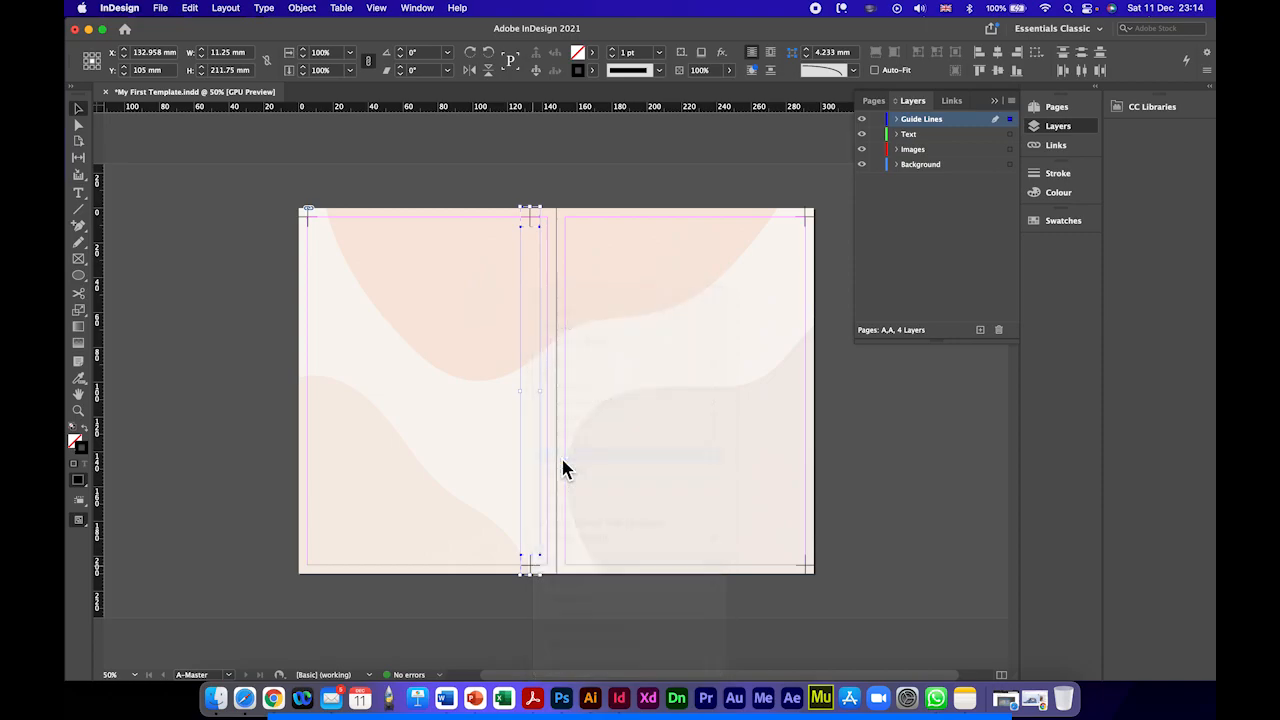
pyautogui.moveTo(530, 570); pyautogui.dragTo(558, 575)
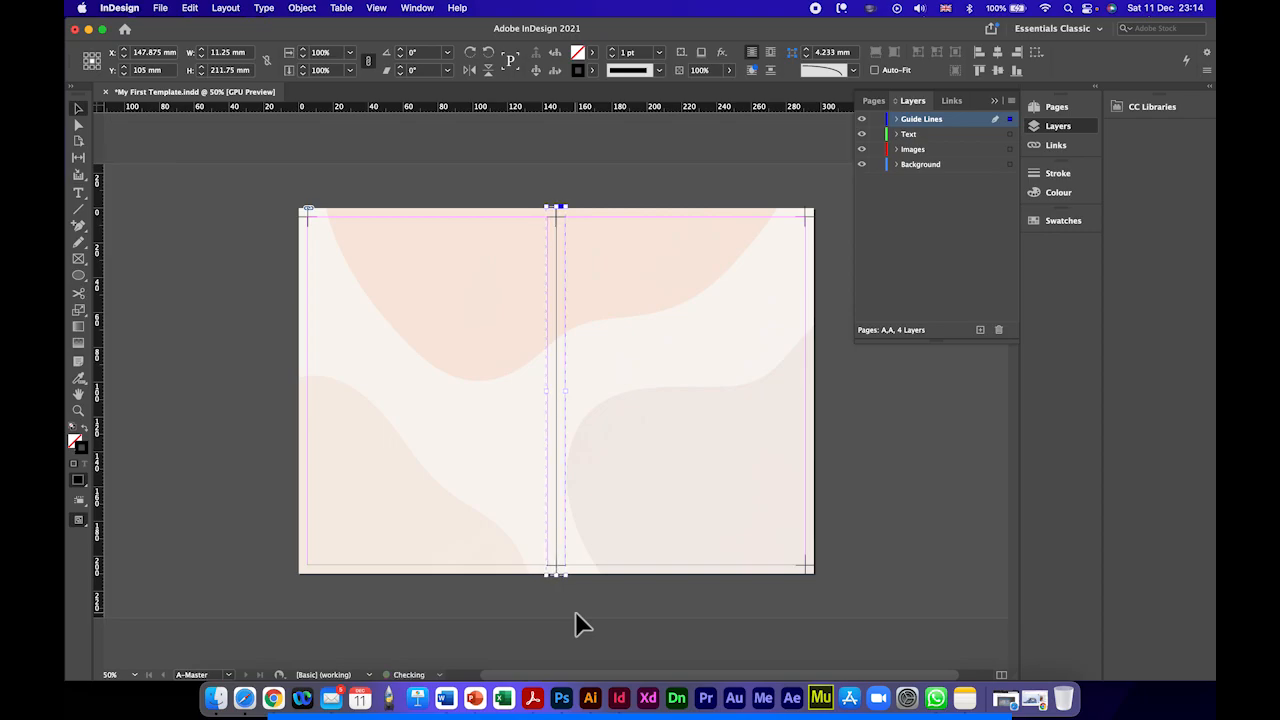
# Step: Delete the single cross at the top outer corner of the left page
pyautogui.click(308, 222)
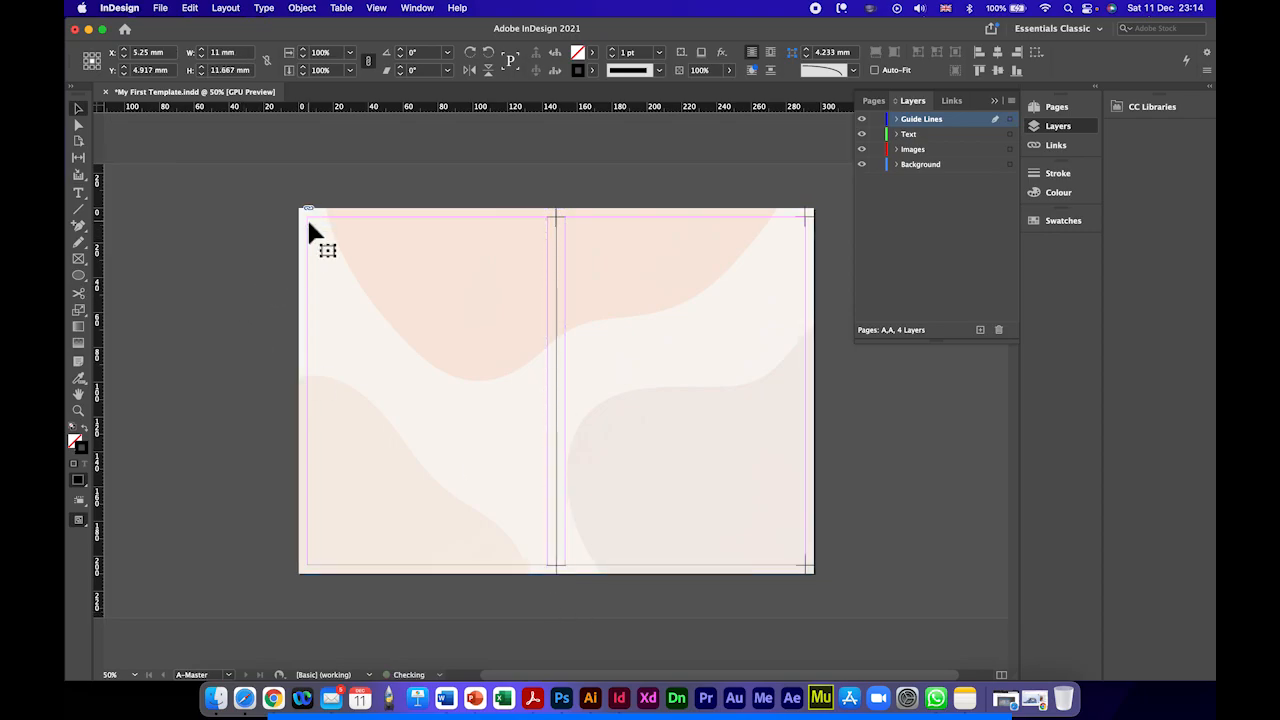
pyautogui.press('Delete')
pyautogui.click(555, 217)
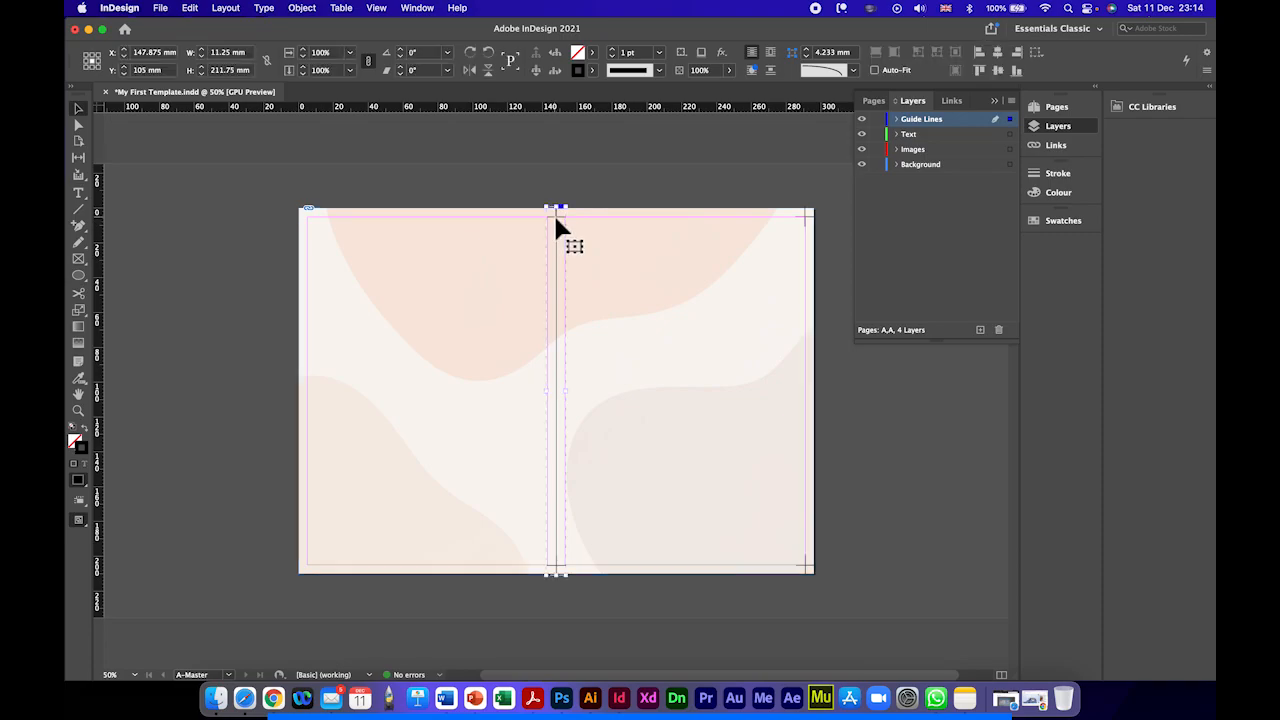
pyautogui.moveTo(551, 217); pyautogui.dragTo(309, 218)
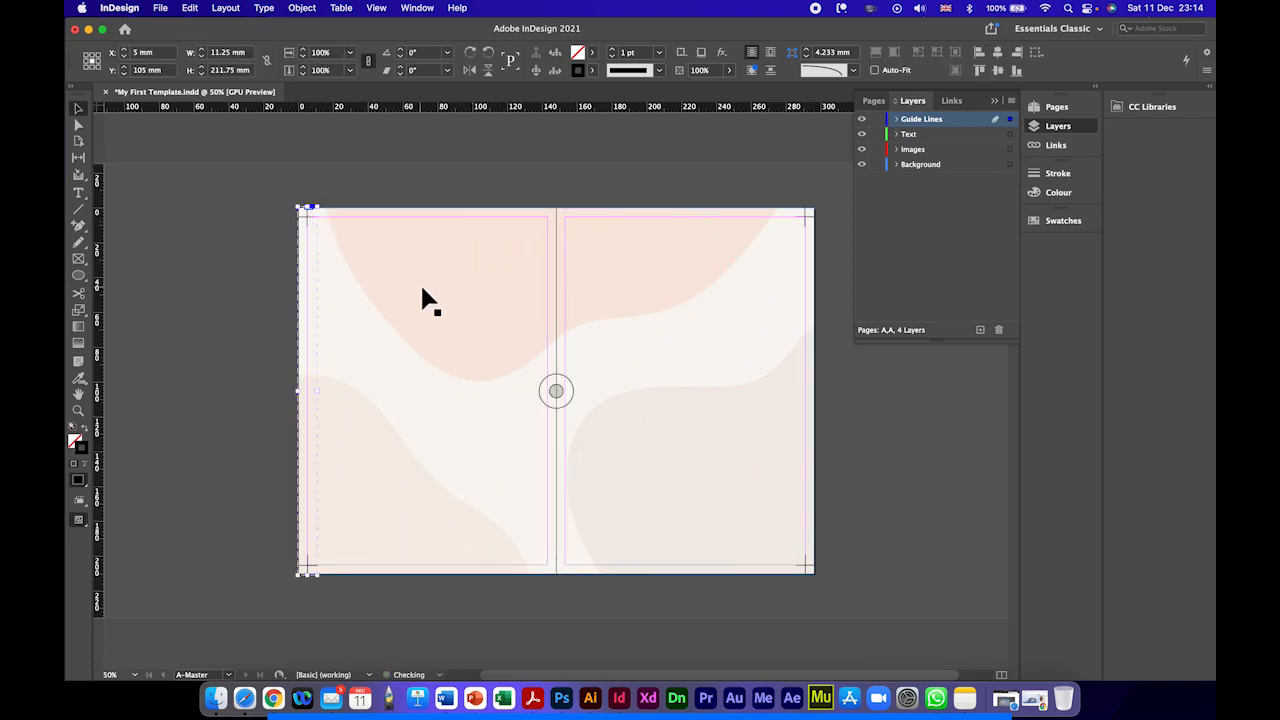
pyautogui.press('super+z')
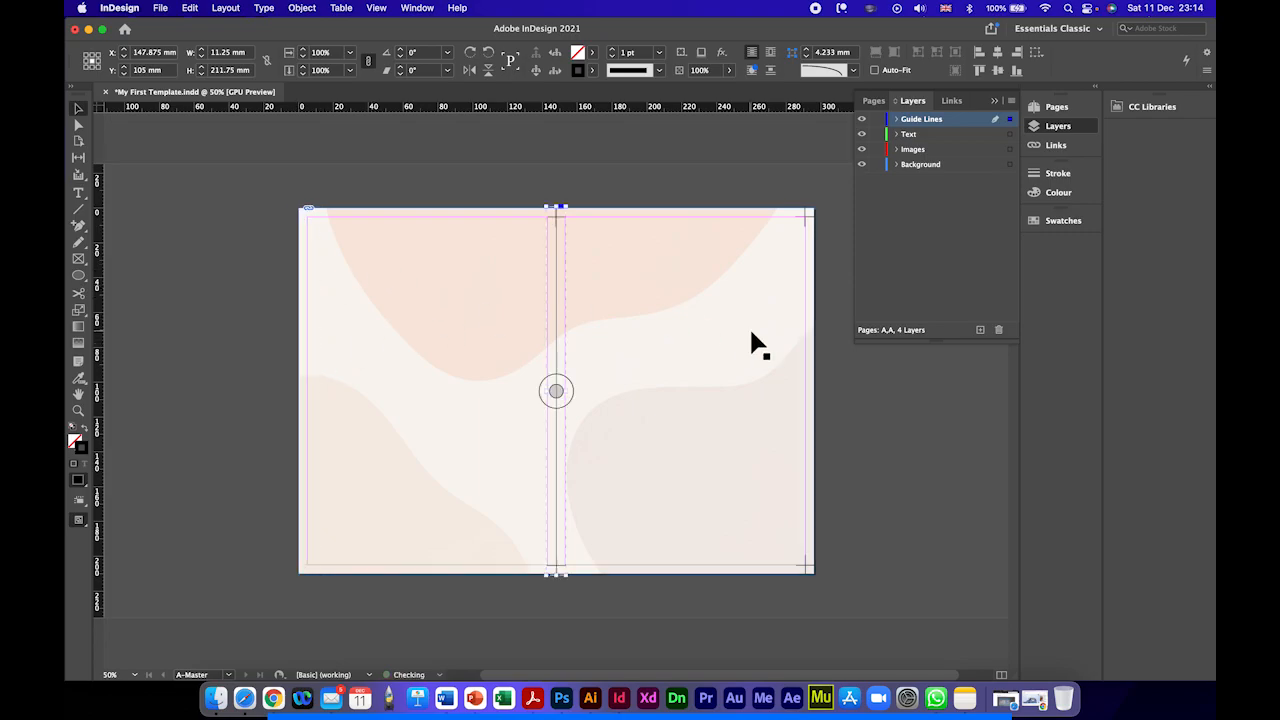
# Step: Copy the spine's pair of crosses to the left page's outer margin at X 5.625 mm, Y 104.75 mm, and clear the selection
pyautogui.moveTo(559, 227); pyautogui.dragTo(311, 227)
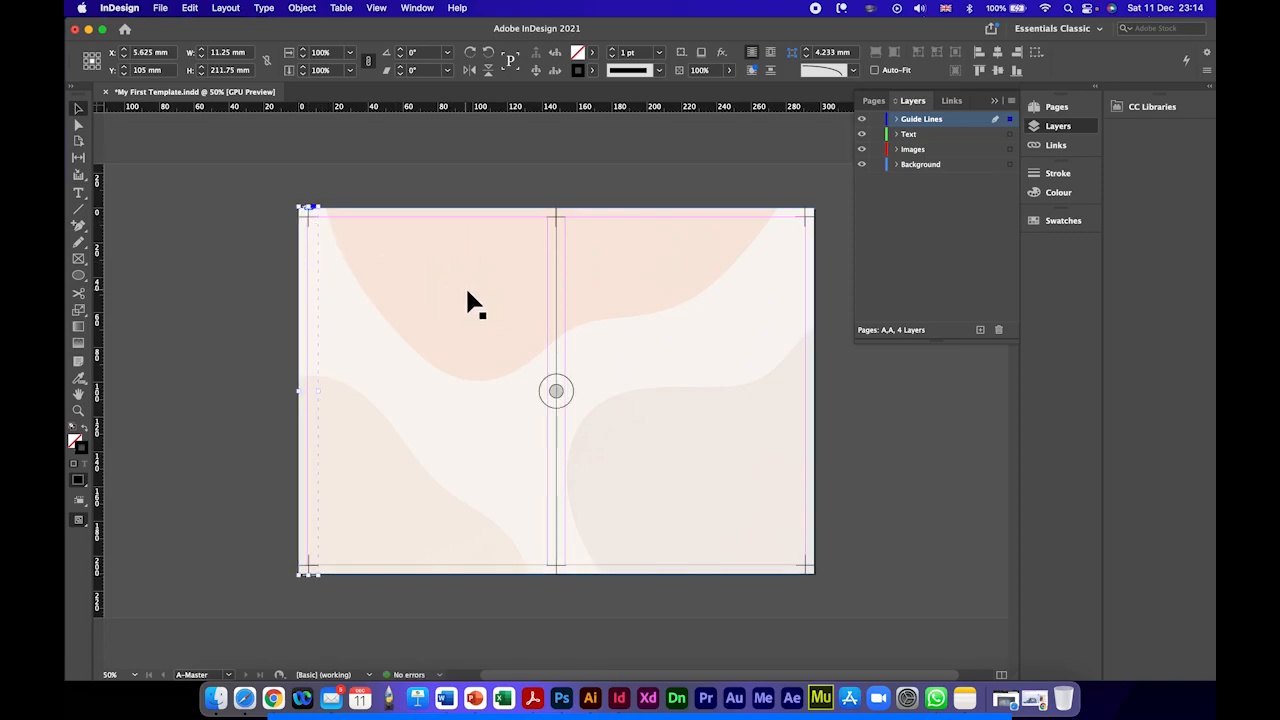
pyautogui.press('Up')
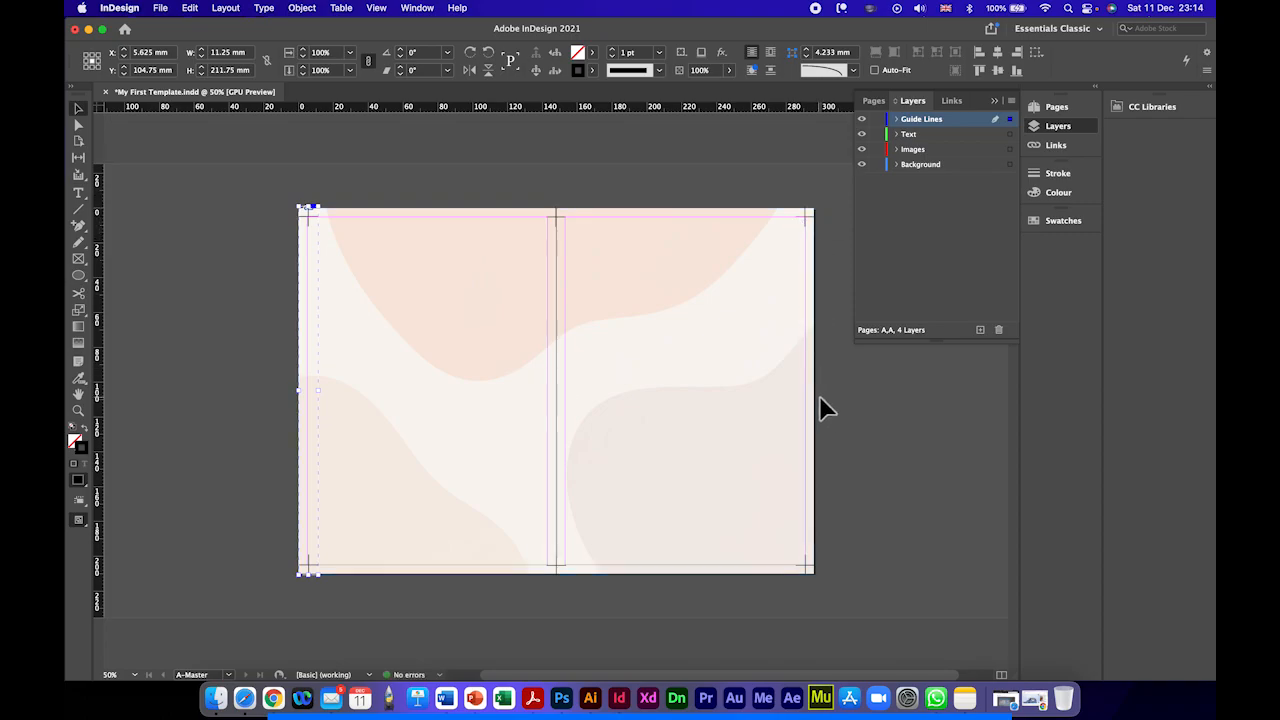
pyautogui.click(160, 296)
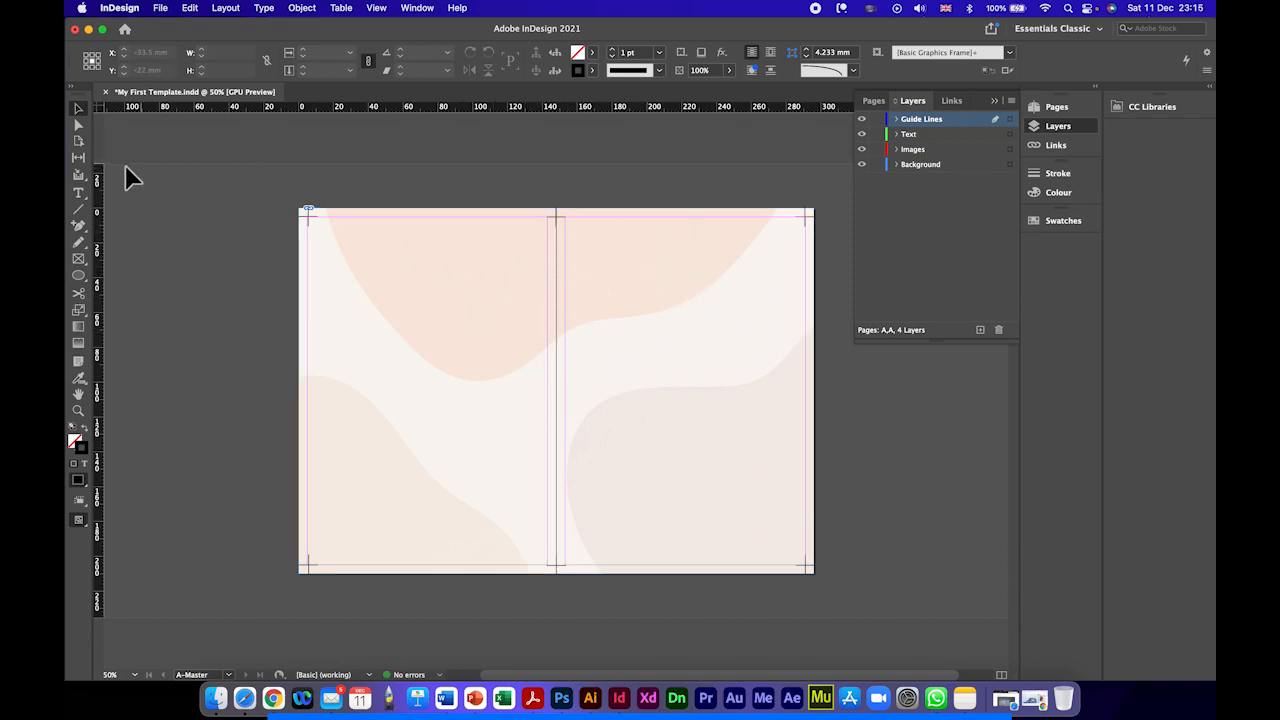
# Step: Add a vertical ruler guide at about 76.75 mm and a horizontal ruler guide near mid-height on the left master page
pyautogui.moveTo(103, 209); pyautogui.dragTo(432, 211)
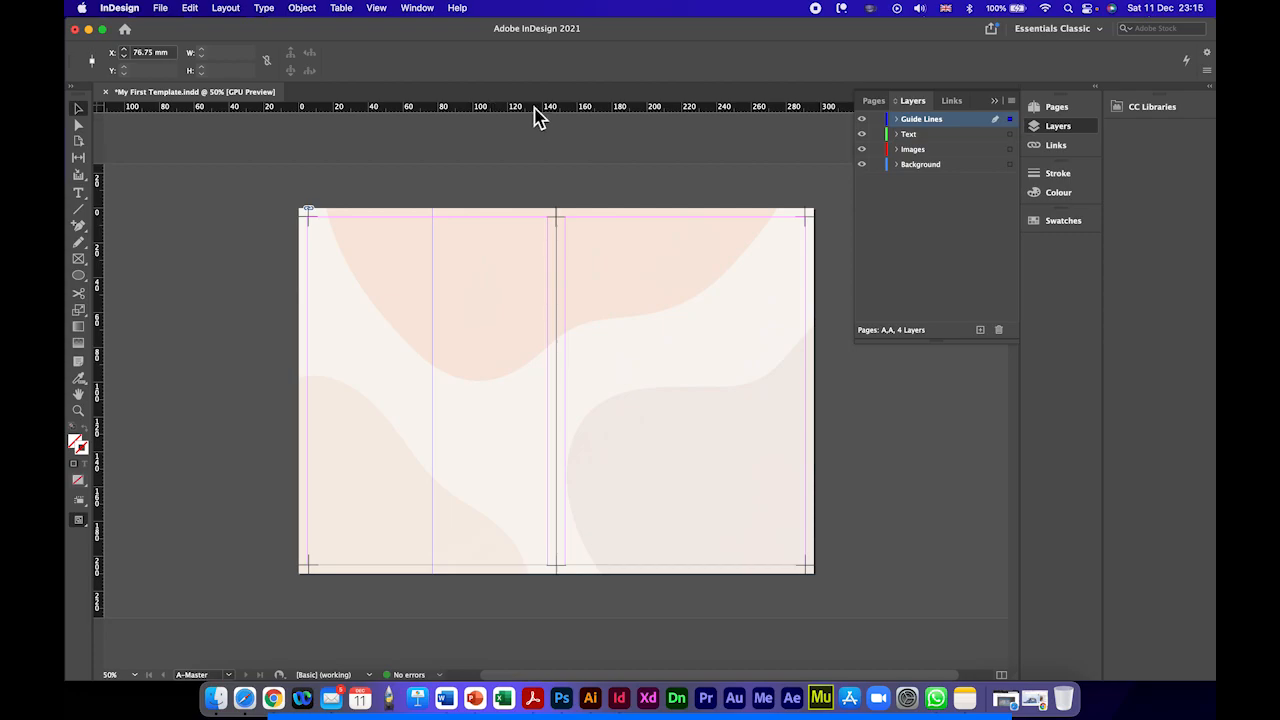
pyautogui.moveTo(535, 106); pyautogui.dragTo(527, 378)
pyautogui.click(253, 377)
pyautogui.click(352, 403)
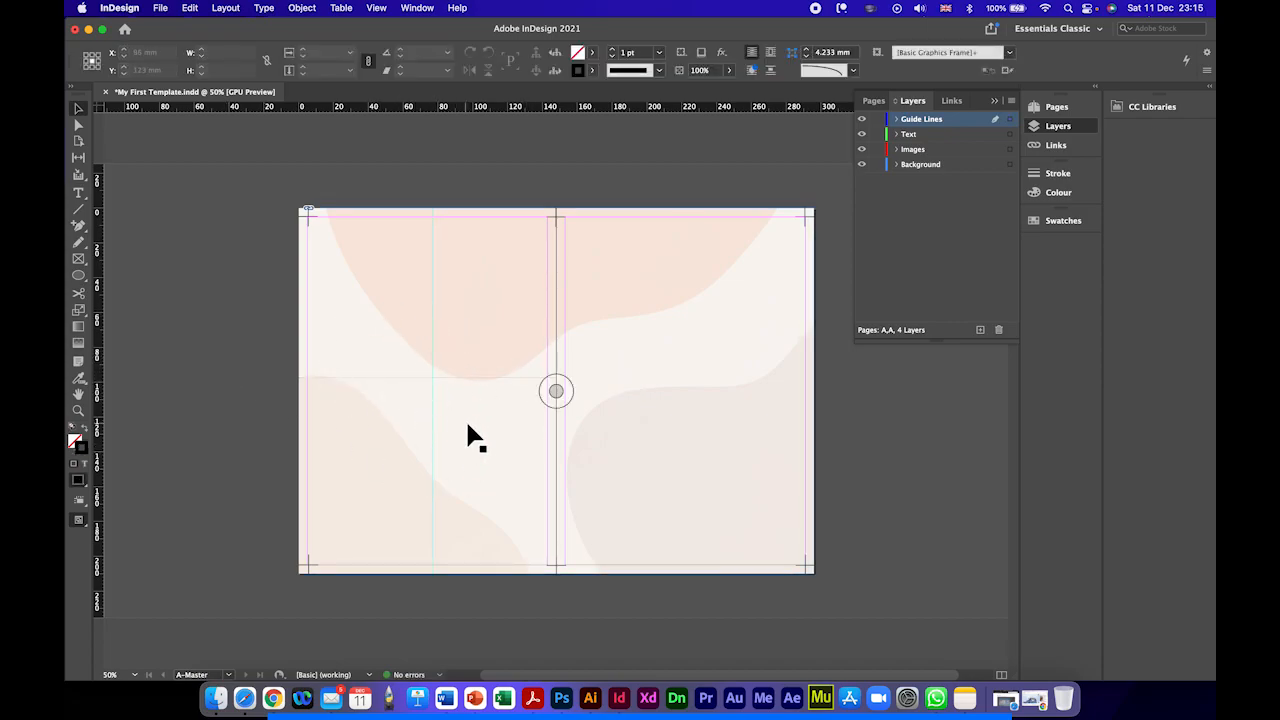
# Step: Check how the master's crosses and ruler guides appear on document pages 4, 6 and 8
pyautogui.click(1053, 108)
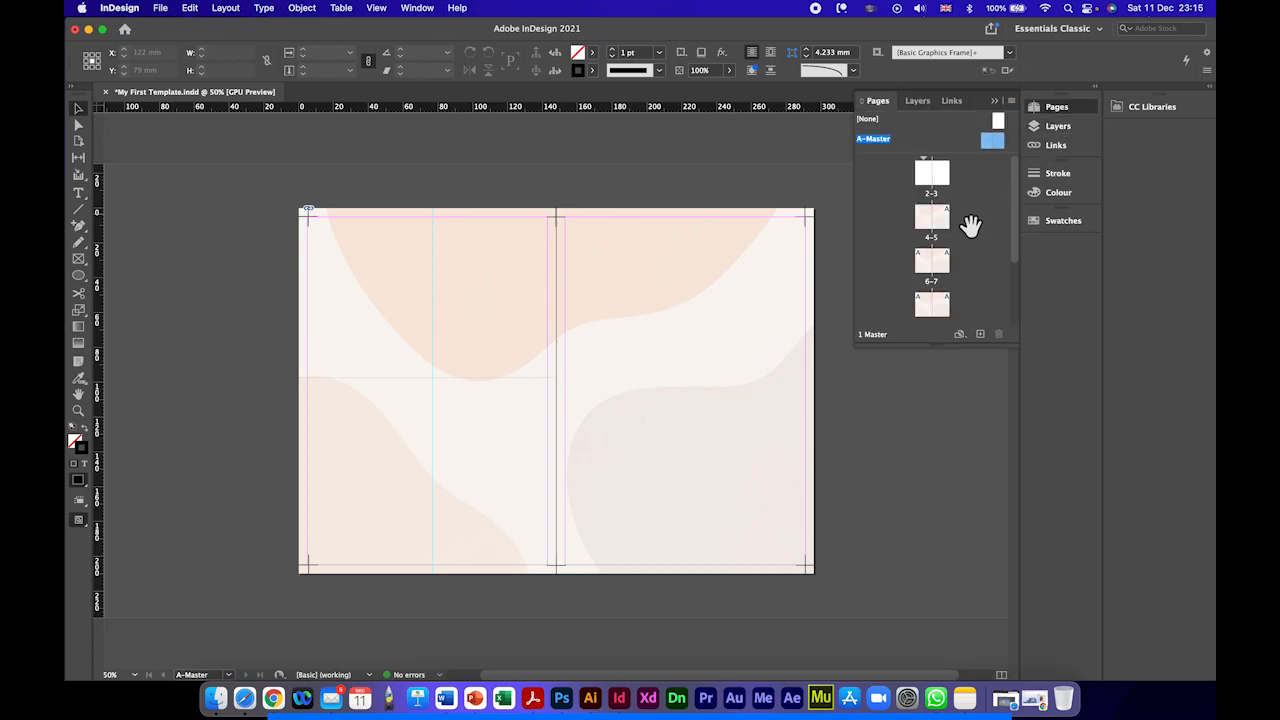
pyautogui.doubleClick(928, 228)
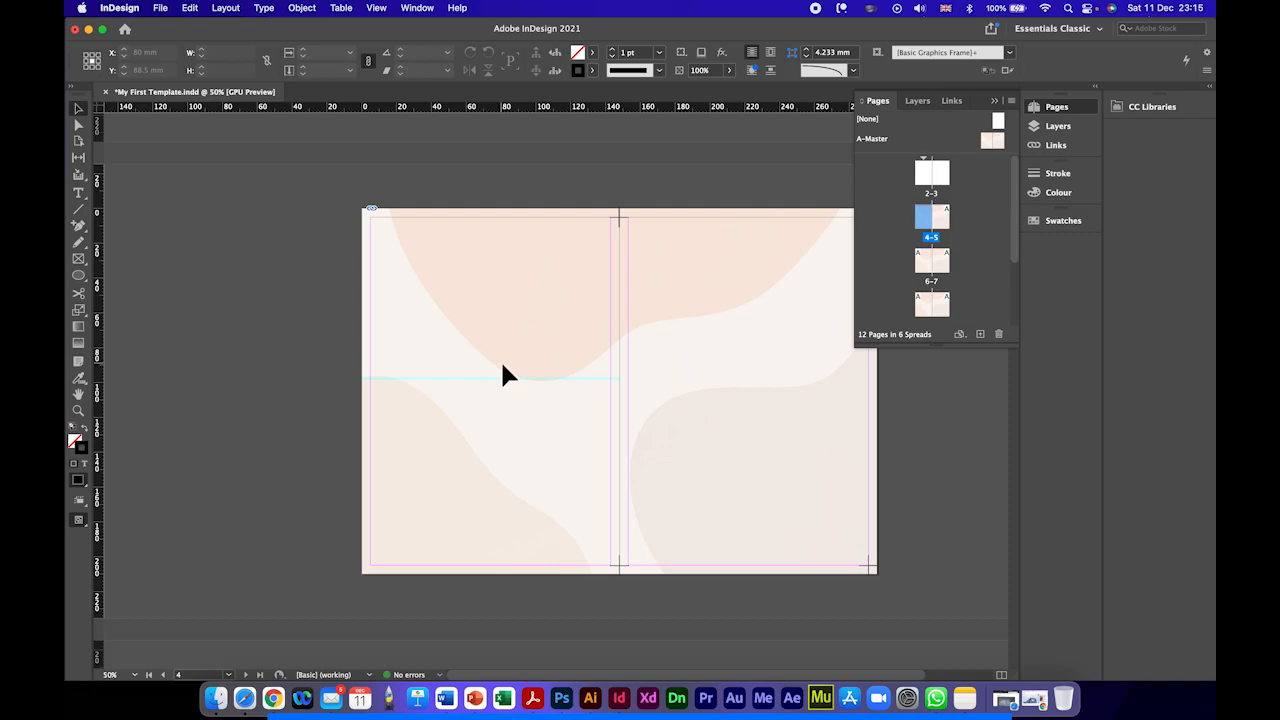
pyautogui.doubleClick(924, 268)
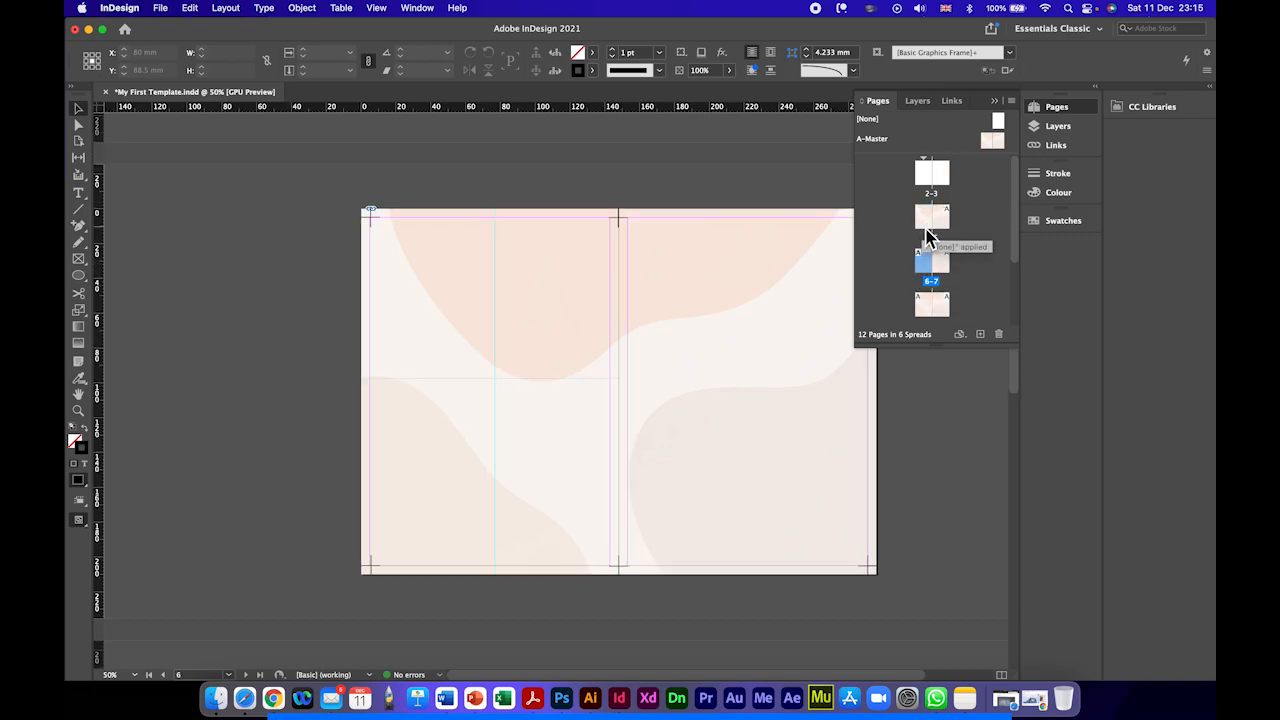
pyautogui.doubleClick(928, 217)
pyautogui.click(930, 306)
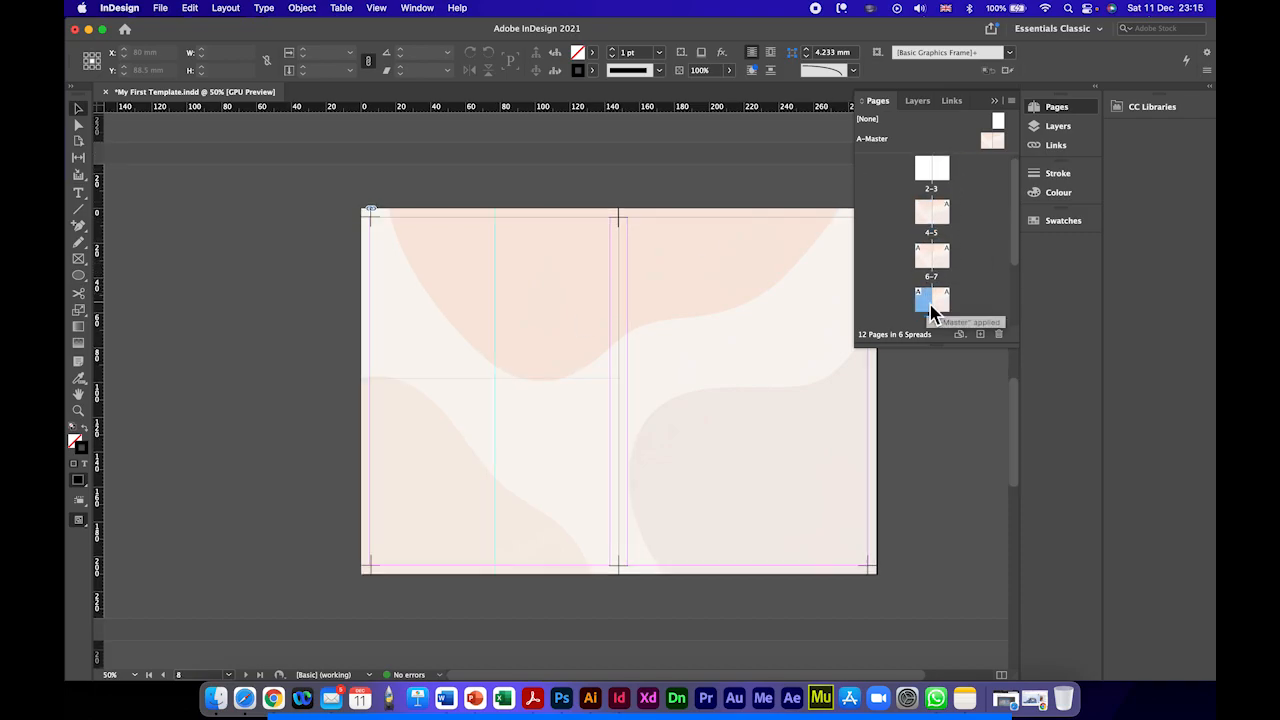
pyautogui.click(925, 212)
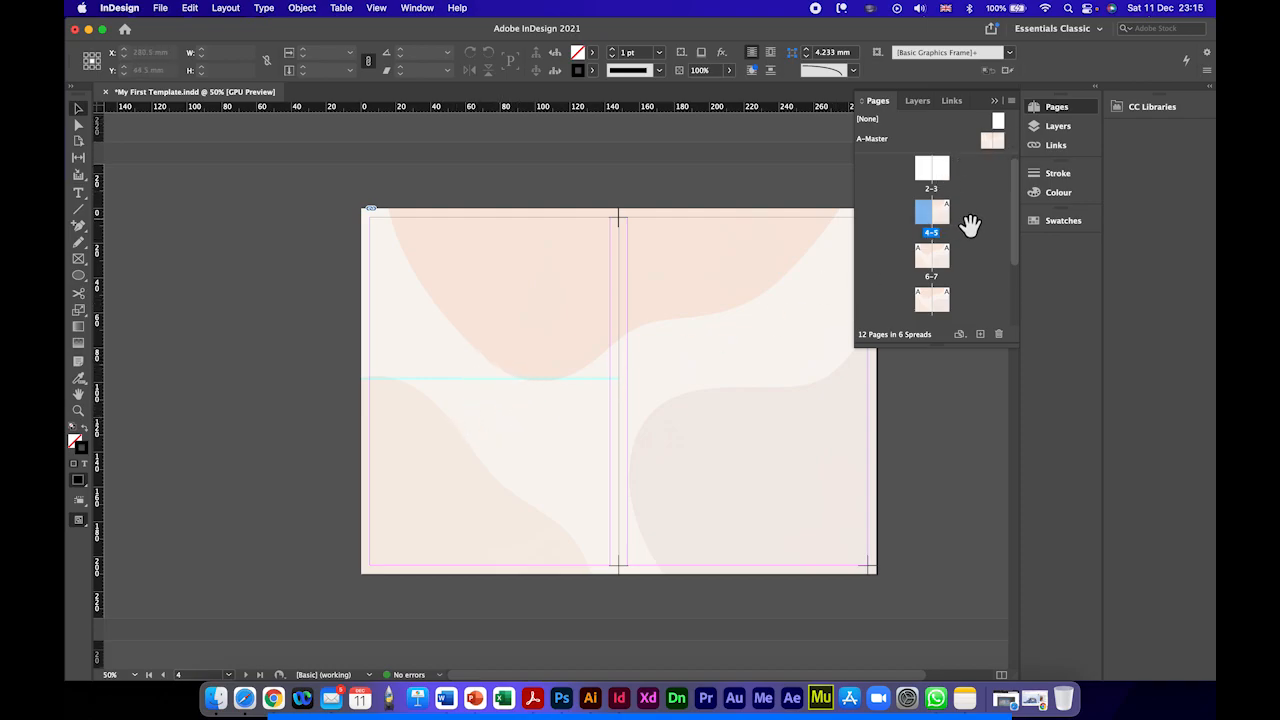
# Step: Return to A-Master and move both ruler guides off the page onto the pasteboard, the horizontal one to Y -21 mm
pyautogui.doubleClick(878, 141)
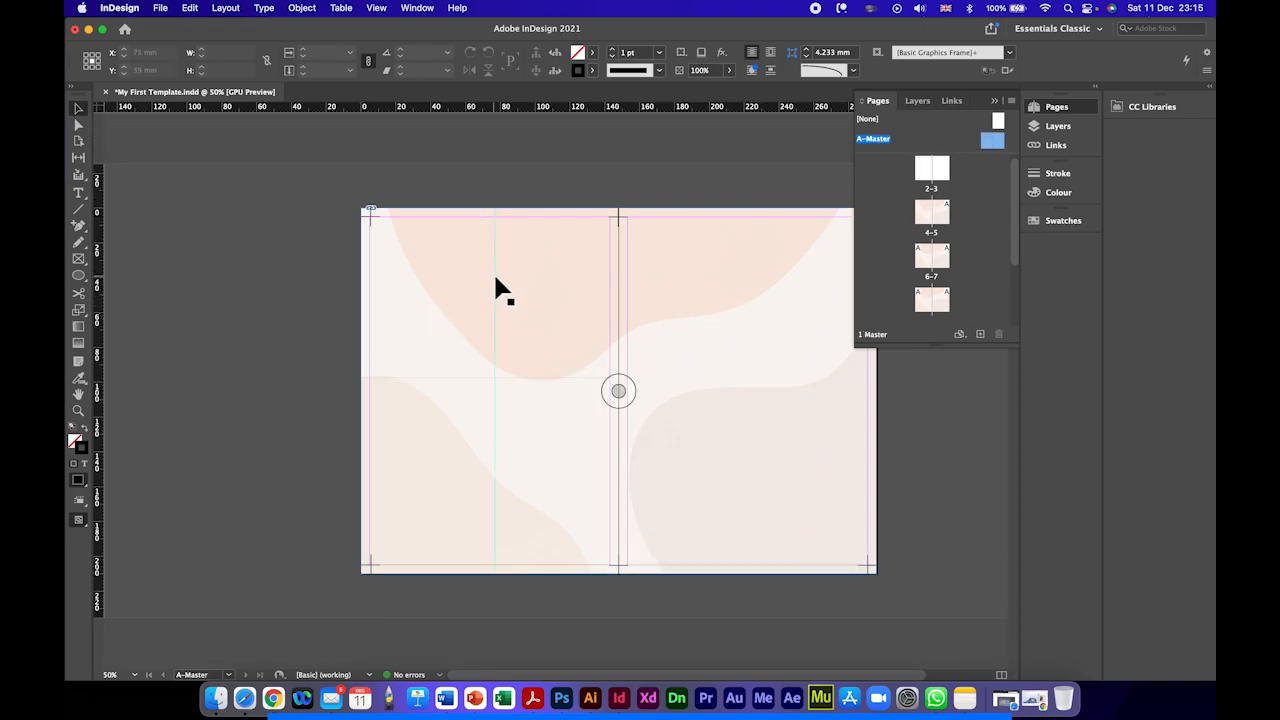
pyautogui.moveTo(495, 278); pyautogui.dragTo(244, 290)
pyautogui.moveTo(431, 378); pyautogui.dragTo(445, 170)
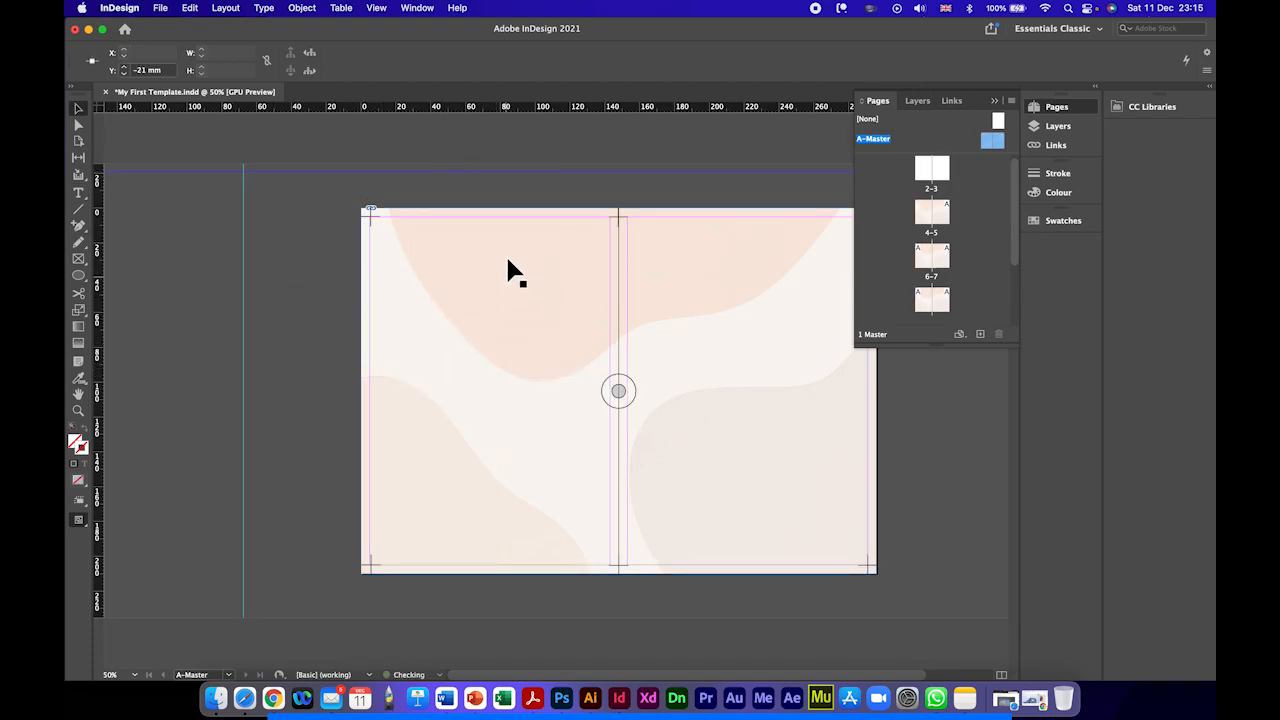
pyautogui.hscroll(2, 514, 357)
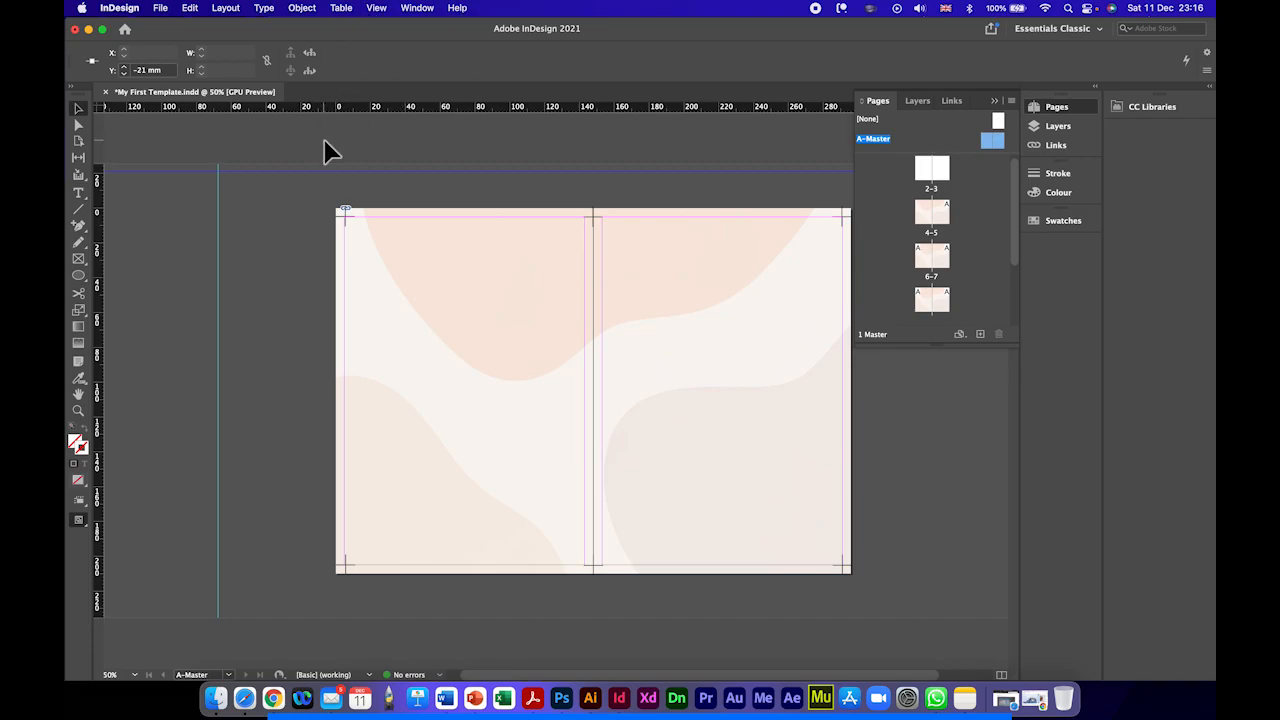
# Step: Review the document's print settings and leave them without printing
pyautogui.press('super+p')
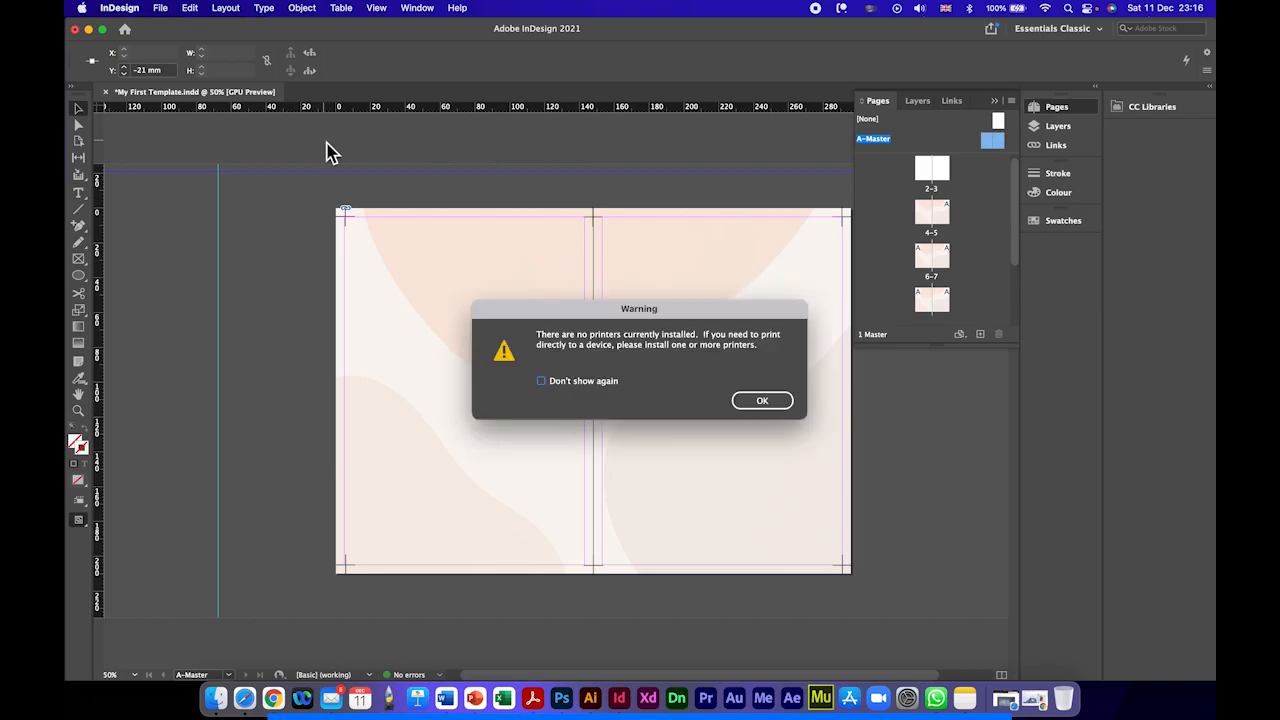
pyautogui.click(757, 403)
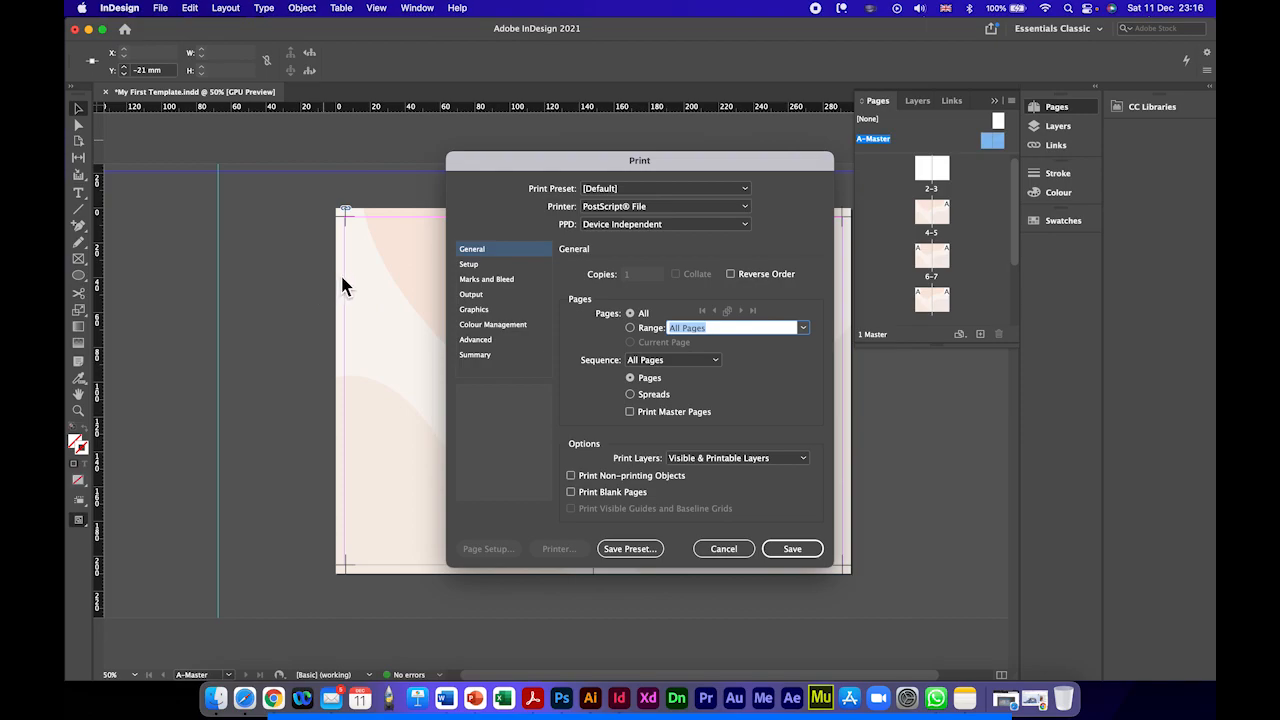
pyautogui.click(716, 551)
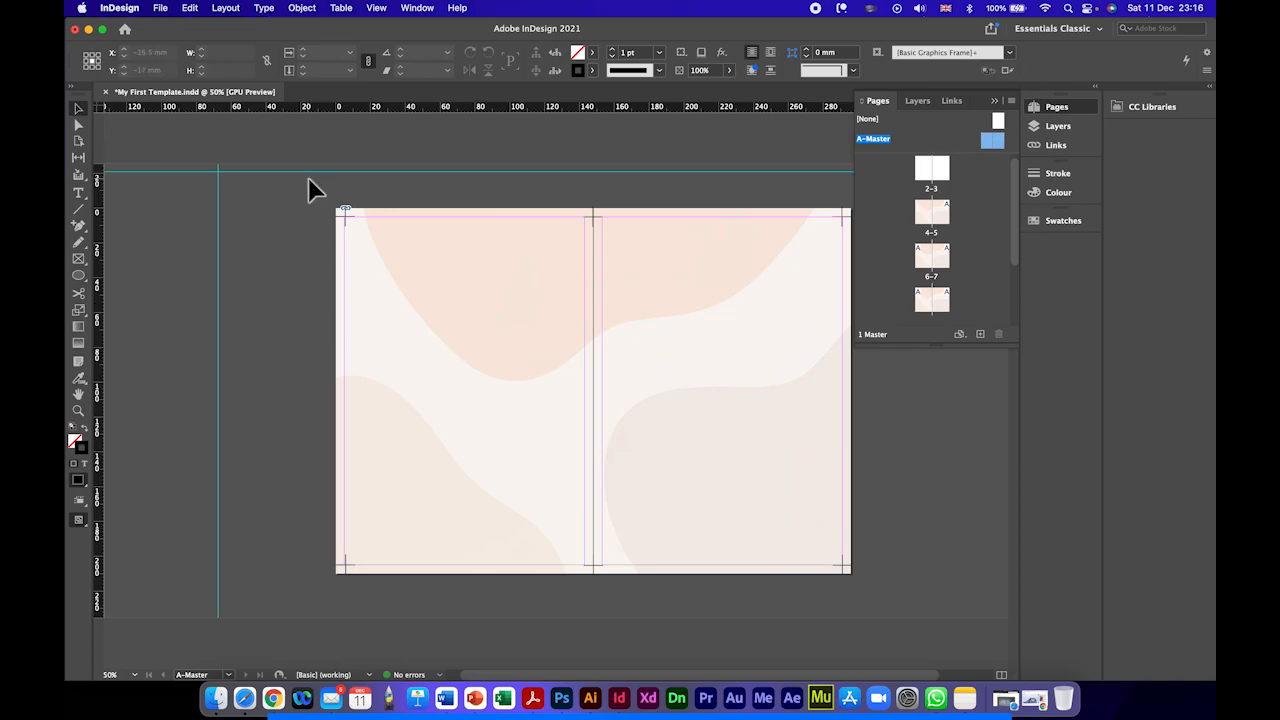
# Step: Go through the layer list, making the Text, Images and Background layers active in turn
pyautogui.hscroll(-1, 842, 172)
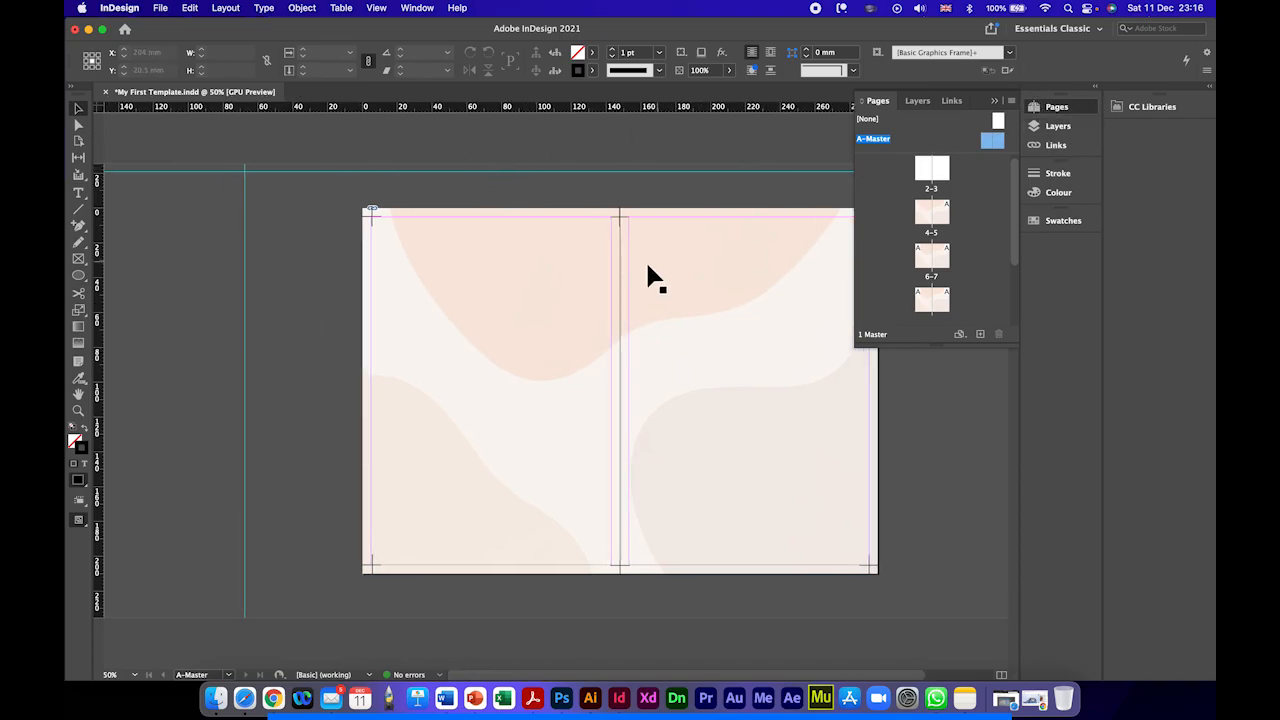
pyautogui.hscroll(3, 640, 267)
pyautogui.click(1056, 129)
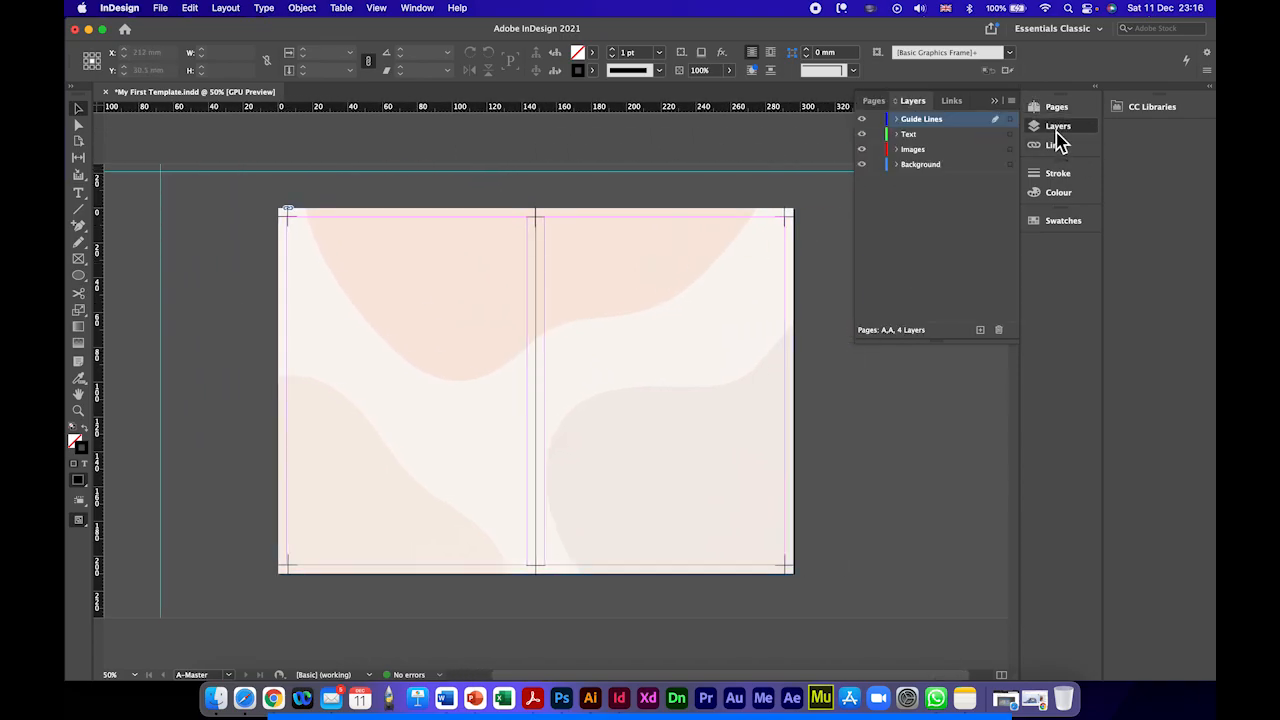
pyautogui.click(926, 134)
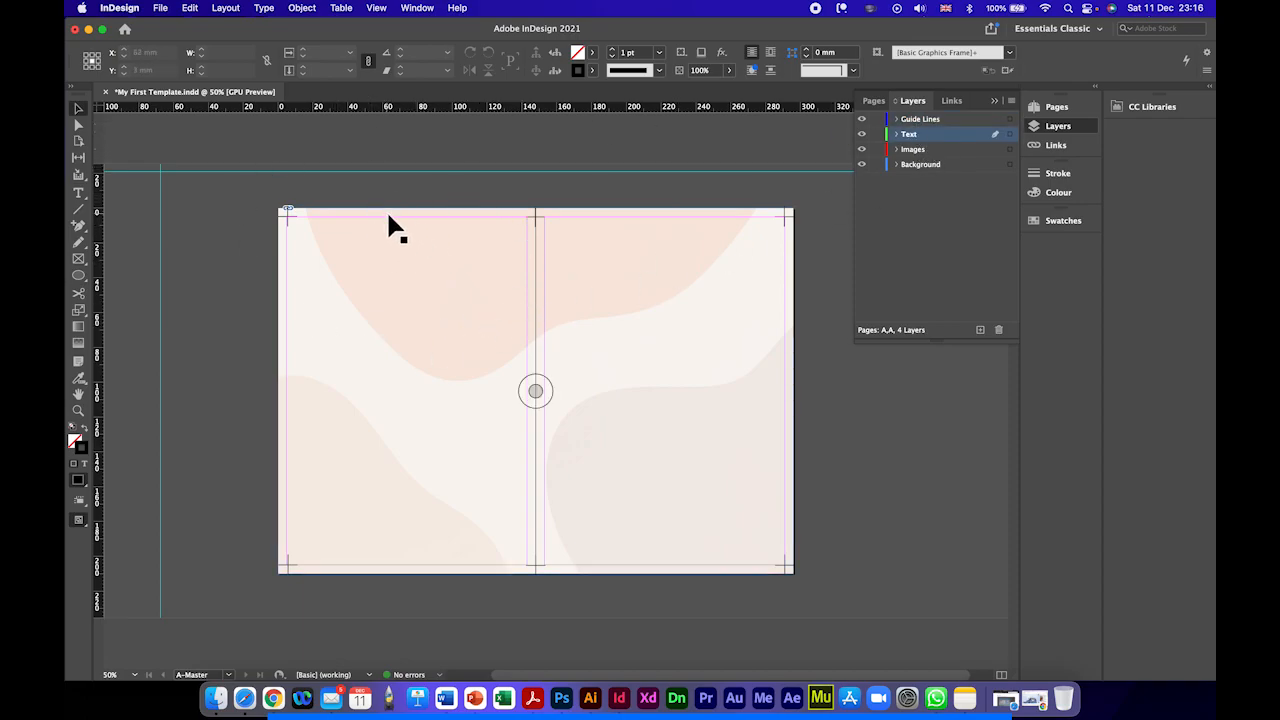
pyautogui.click(912, 150)
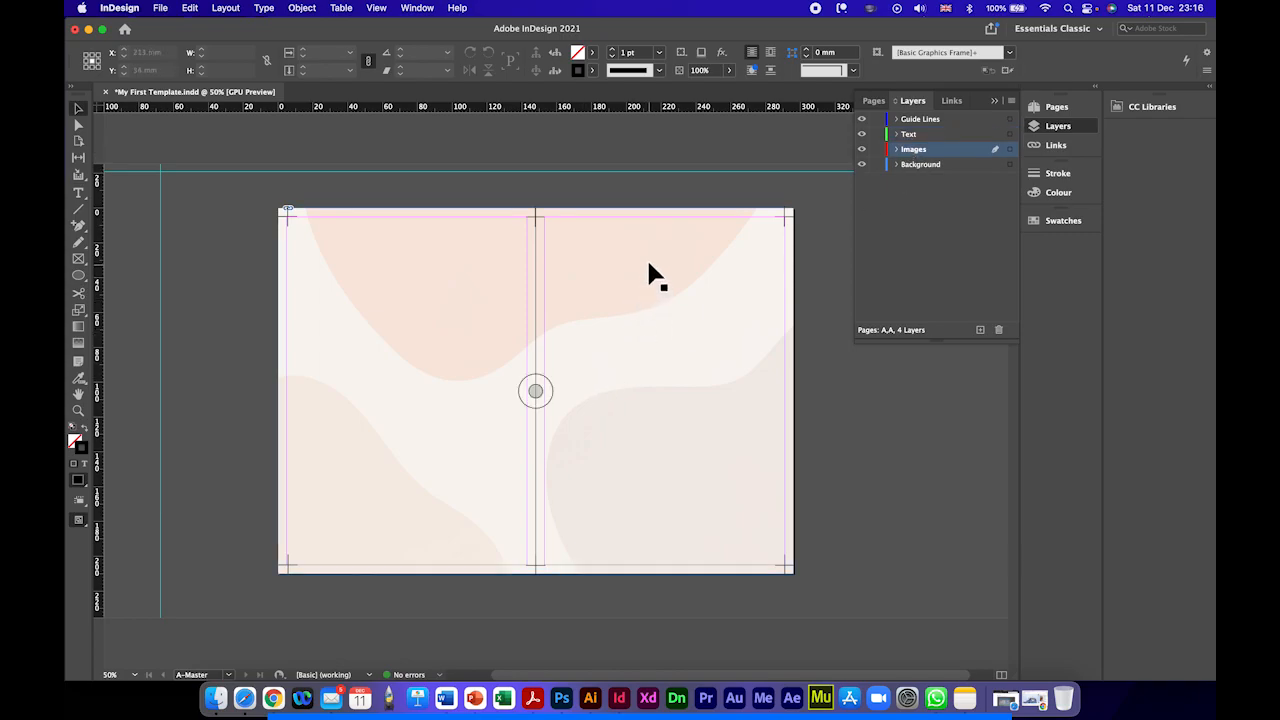
pyautogui.click(922, 165)
# Step: Hide the Background layer and show it again, twice
pyautogui.click(862, 164)
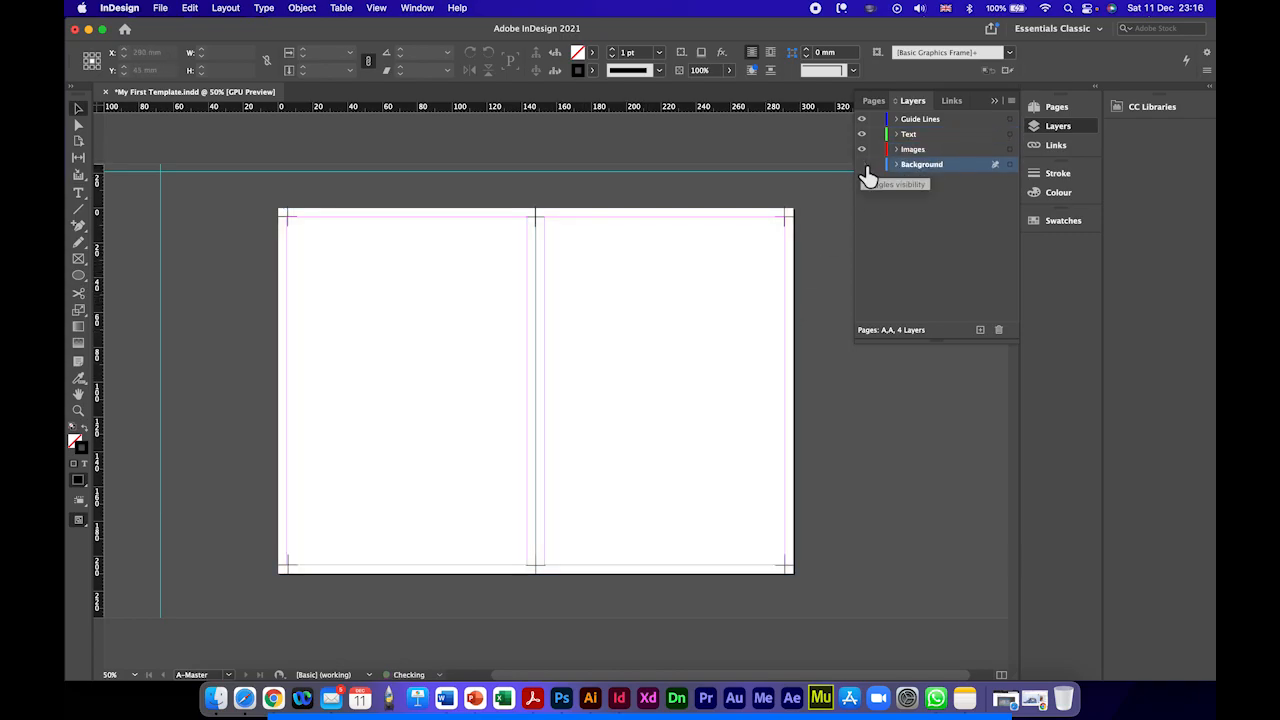
pyautogui.click(862, 165)
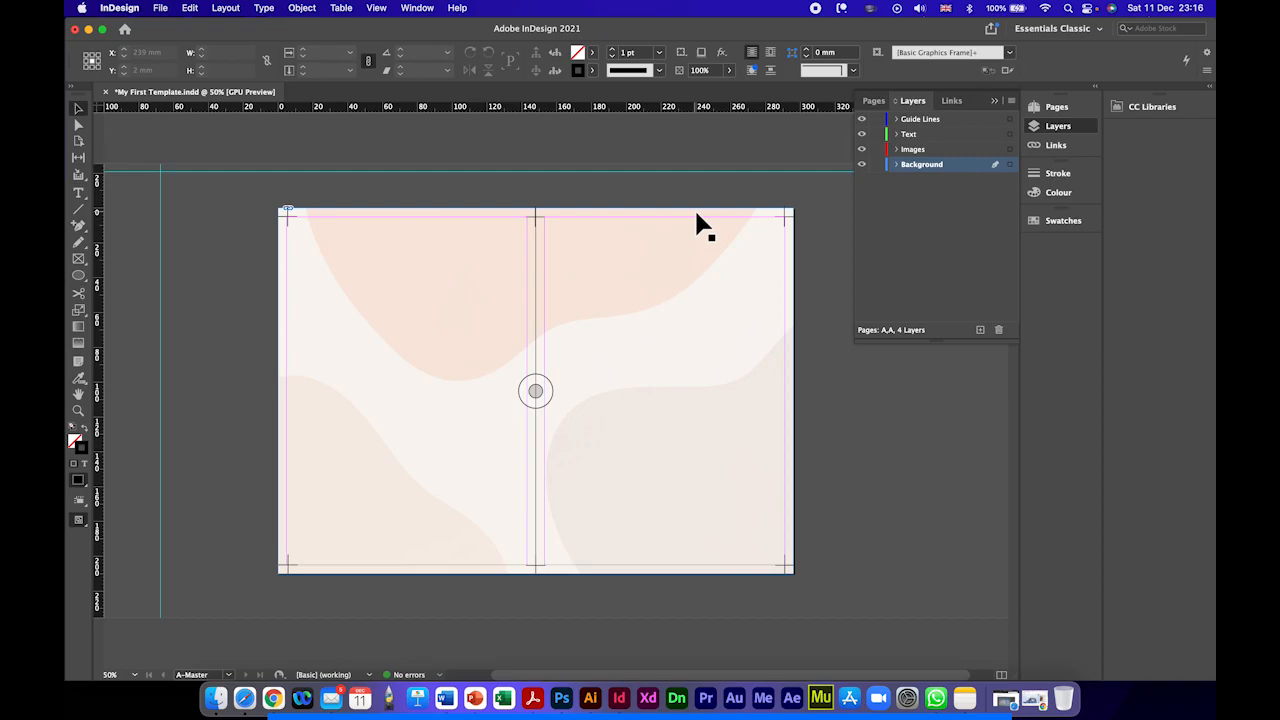
pyautogui.click(862, 164)
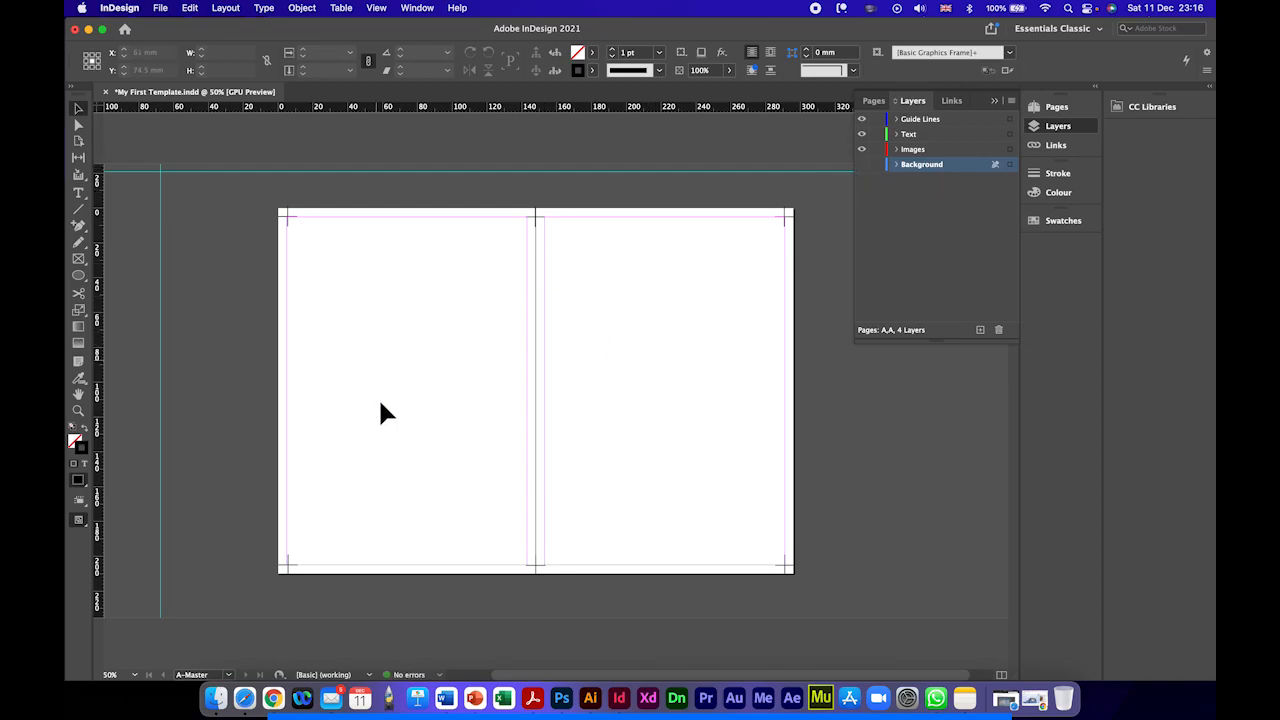
pyautogui.click(862, 164)
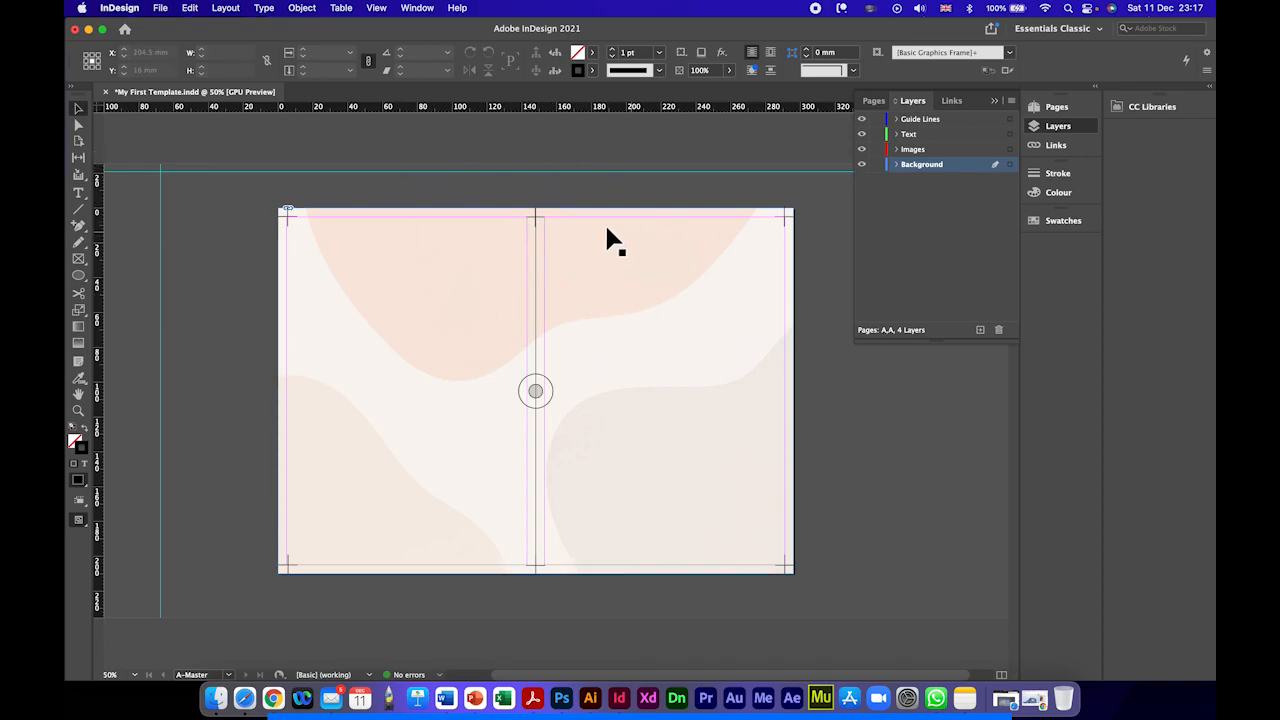
# Step: Try moving the background artwork off its position on the spread and undo the move
pyautogui.moveTo(634, 321); pyautogui.dragTo(567, 388)
pyautogui.moveTo(568, 325); pyautogui.dragTo(681, 425)
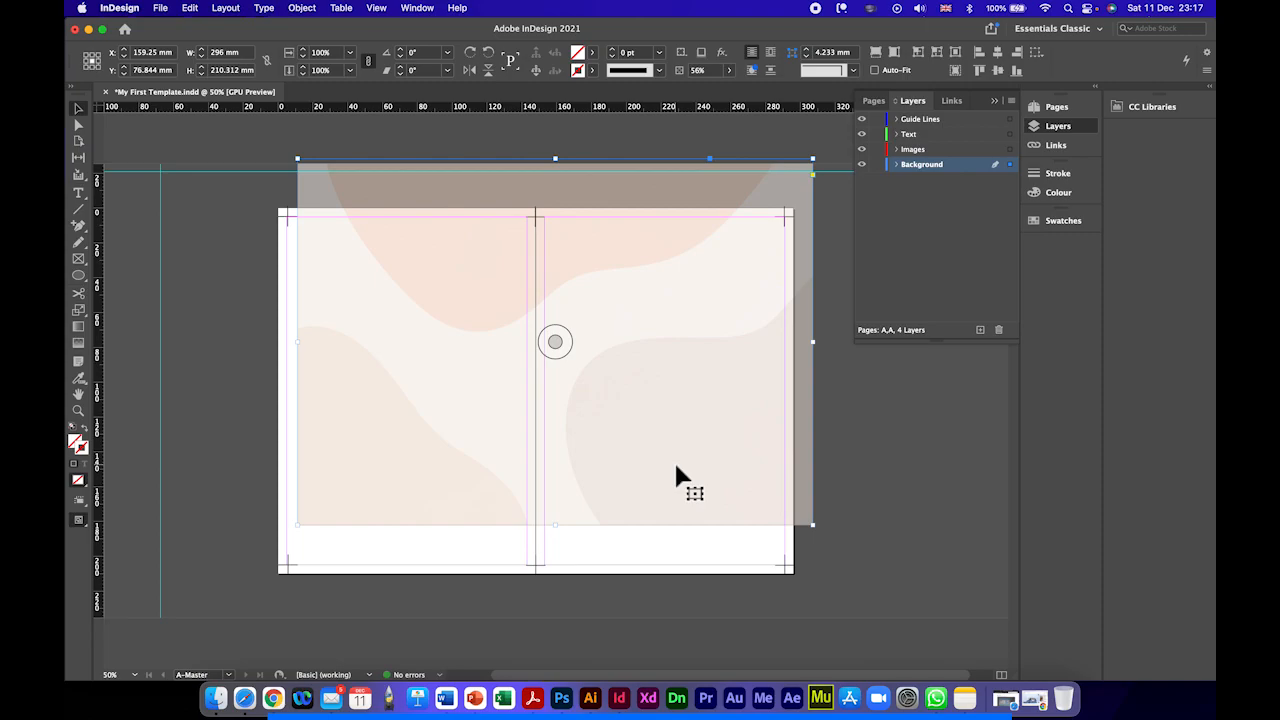
pyautogui.press('super+z')
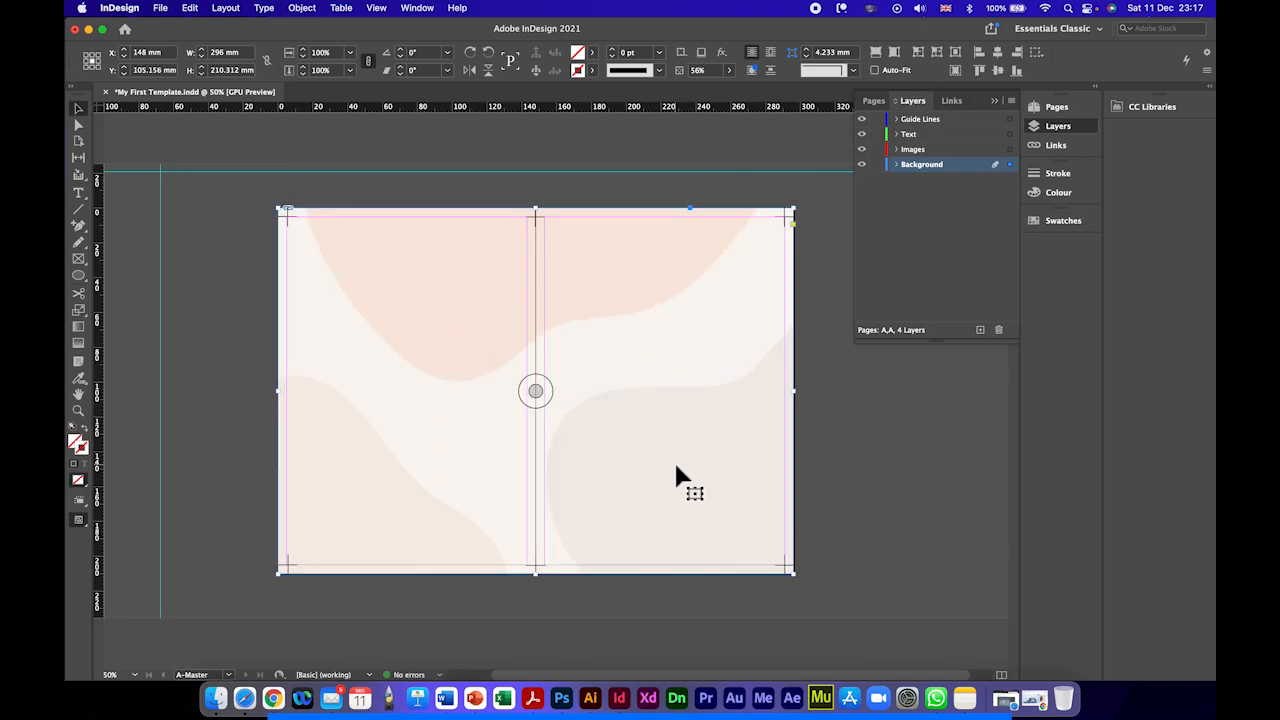
# Step: Lock the Background layer and try to select the background artwork across the left page
pyautogui.click(884, 166)
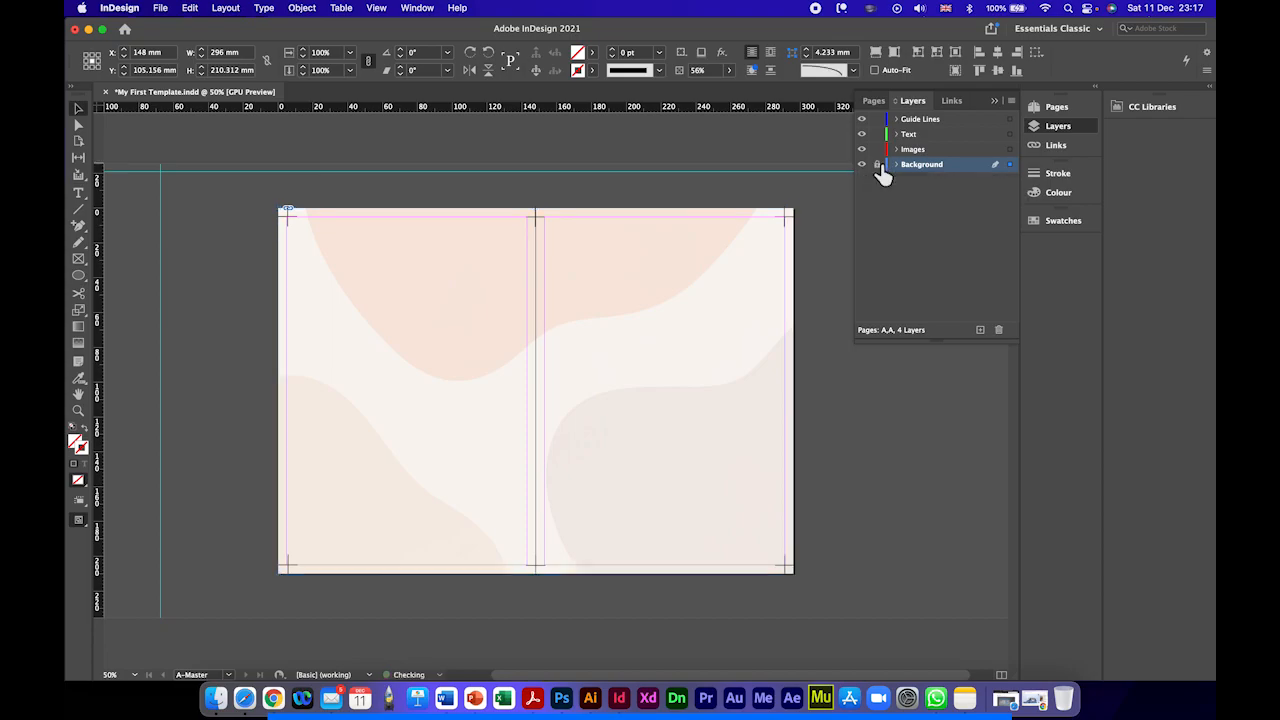
pyautogui.click(878, 166)
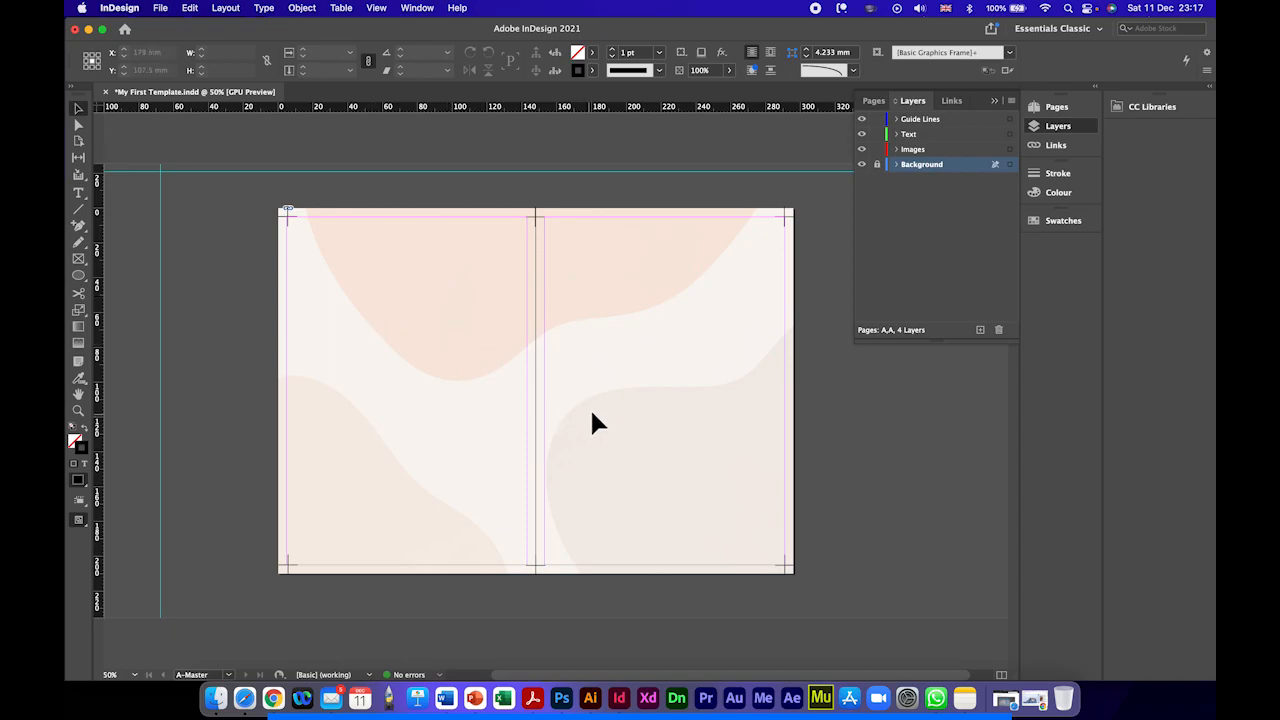
pyautogui.moveTo(244, 344); pyautogui.dragTo(410, 388)
pyautogui.moveTo(206, 323); pyautogui.dragTo(447, 400)
pyautogui.moveTo(253, 322); pyautogui.dragTo(441, 411)
# Step: Switch the Background layer's lock off and on repeatedly, leaving the layer unlocked
pyautogui.click(877, 165)
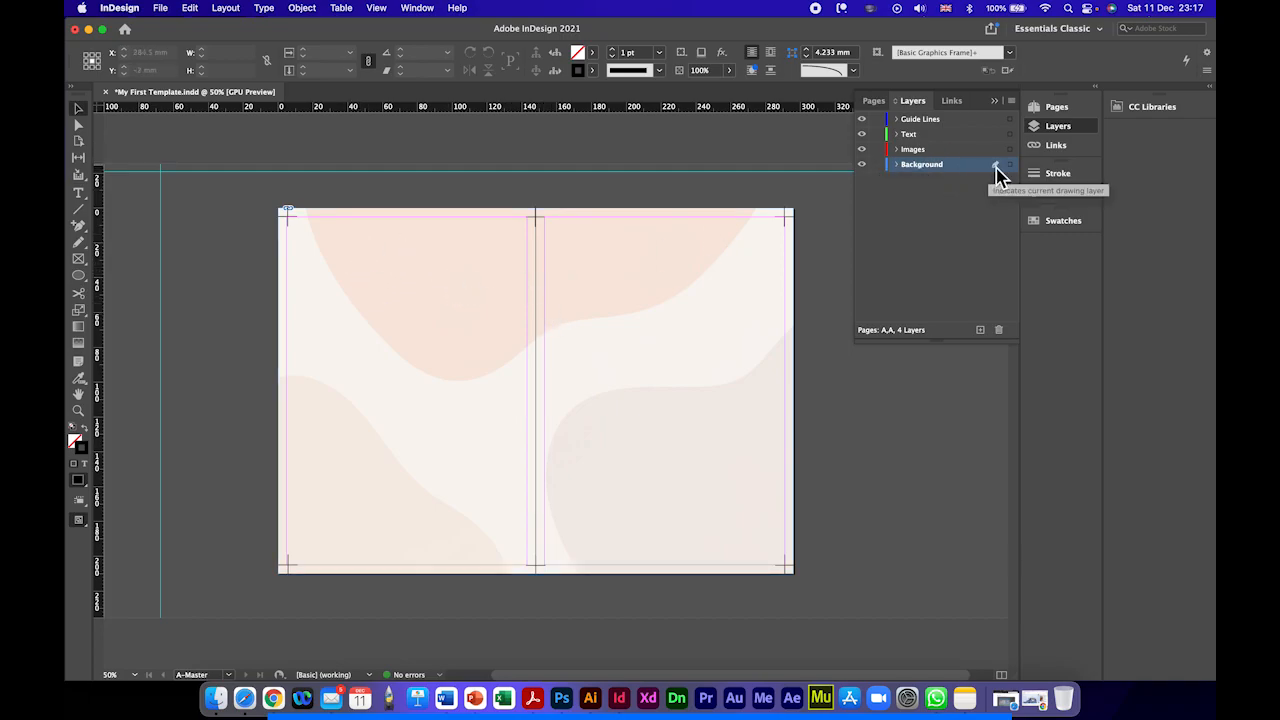
pyautogui.click(879, 166)
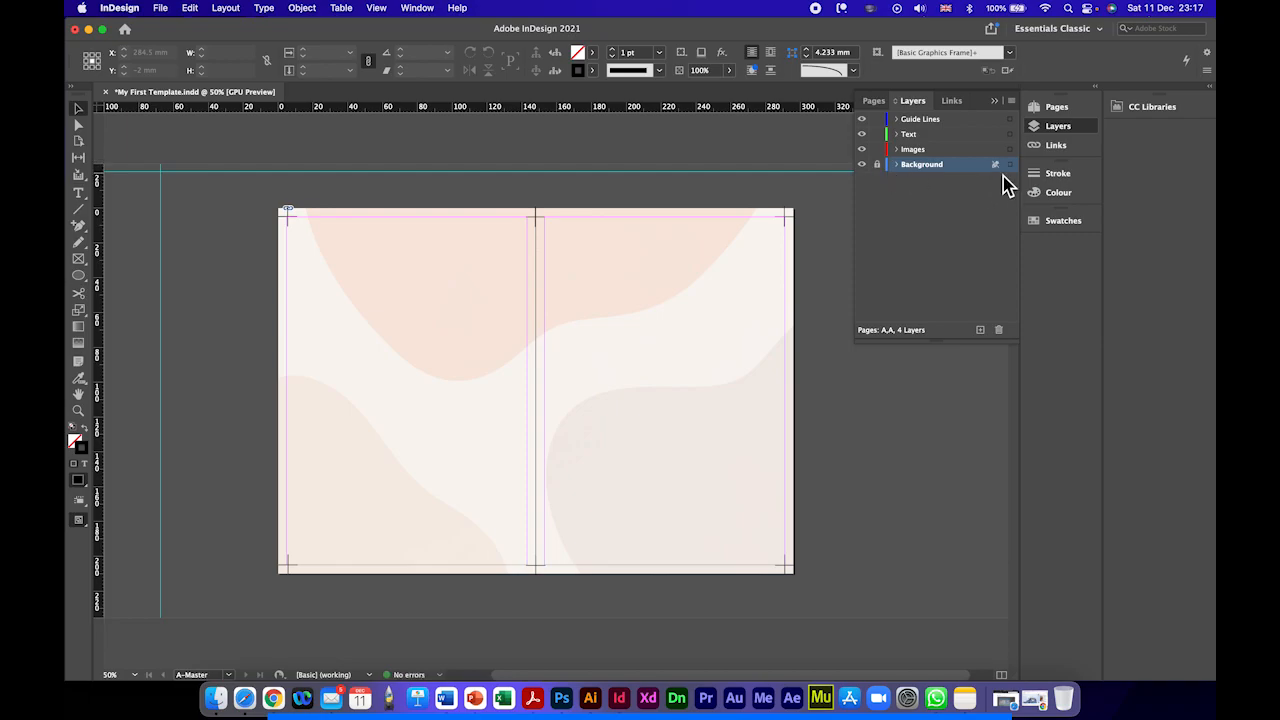
pyautogui.click(878, 166)
pyautogui.click(878, 166)
pyautogui.click(878, 166)
# Step: On the Guide Lines layer, draw a vertical line about 13.6 mm long near the right page's bottom outer corner at X 277 mm, Y 198.125 mm
pyautogui.click(932, 170)
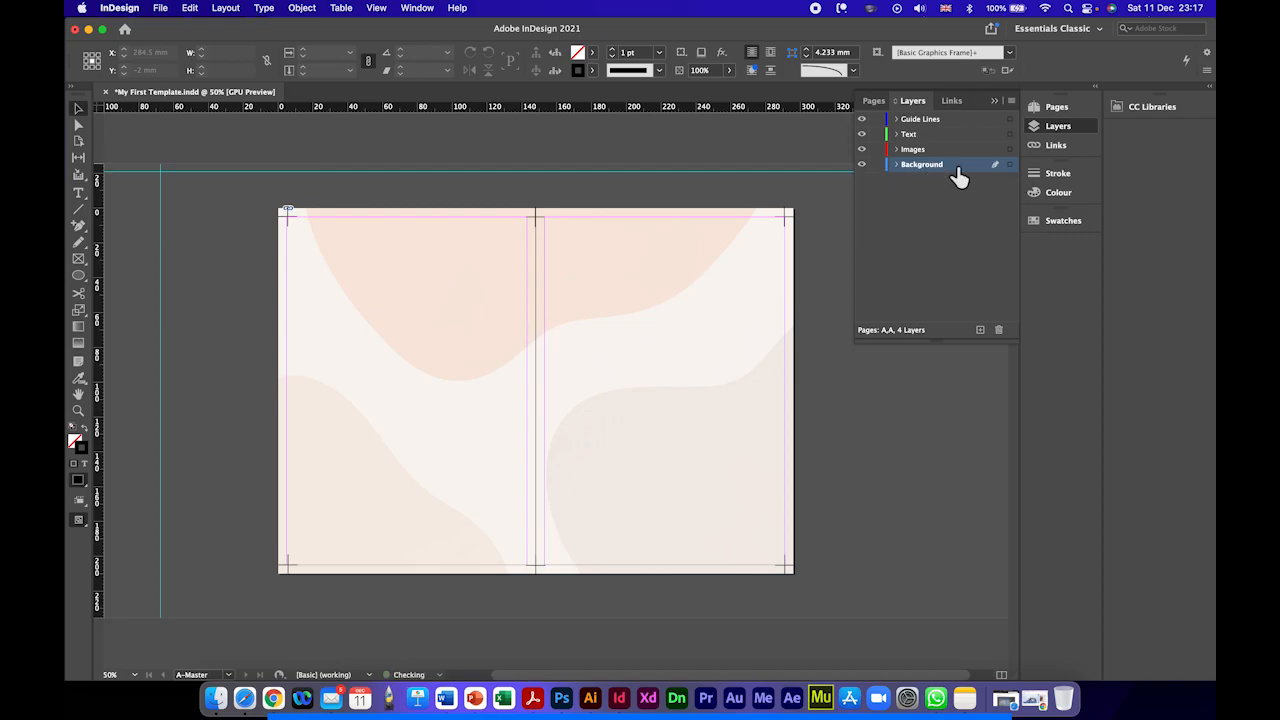
pyautogui.click(928, 120)
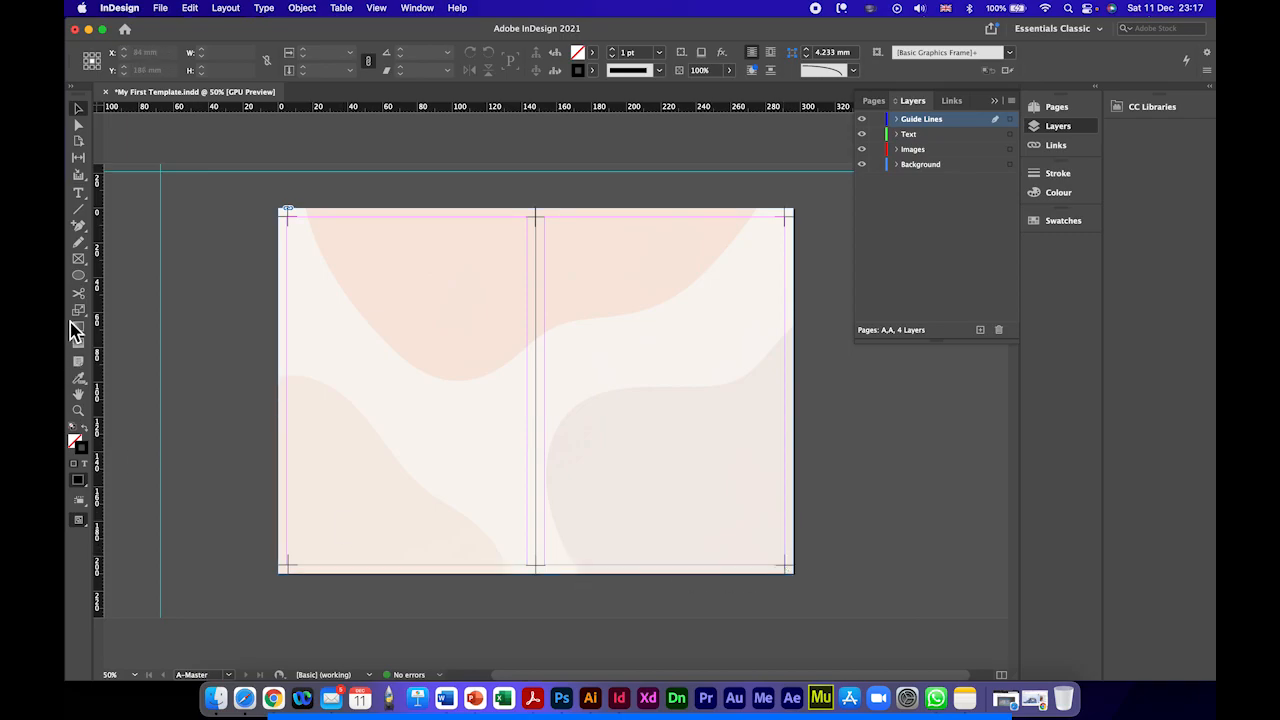
pyautogui.click(78, 209)
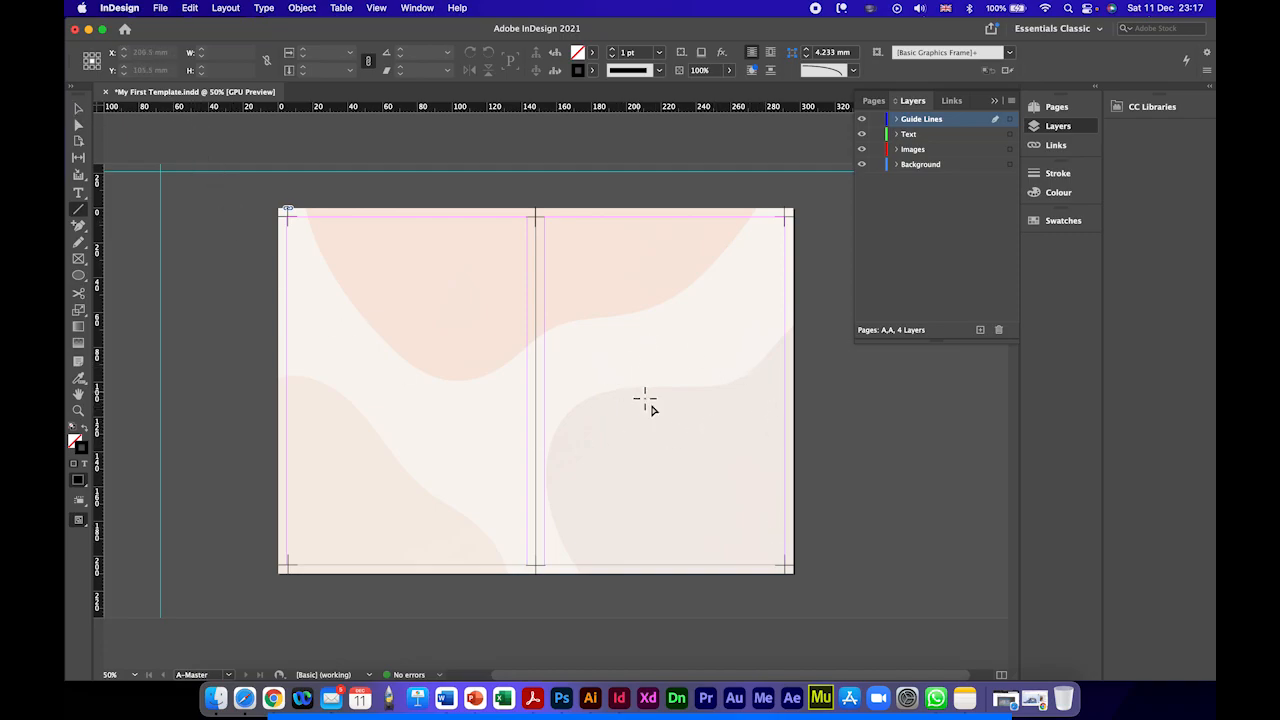
pyautogui.press('super+equal')
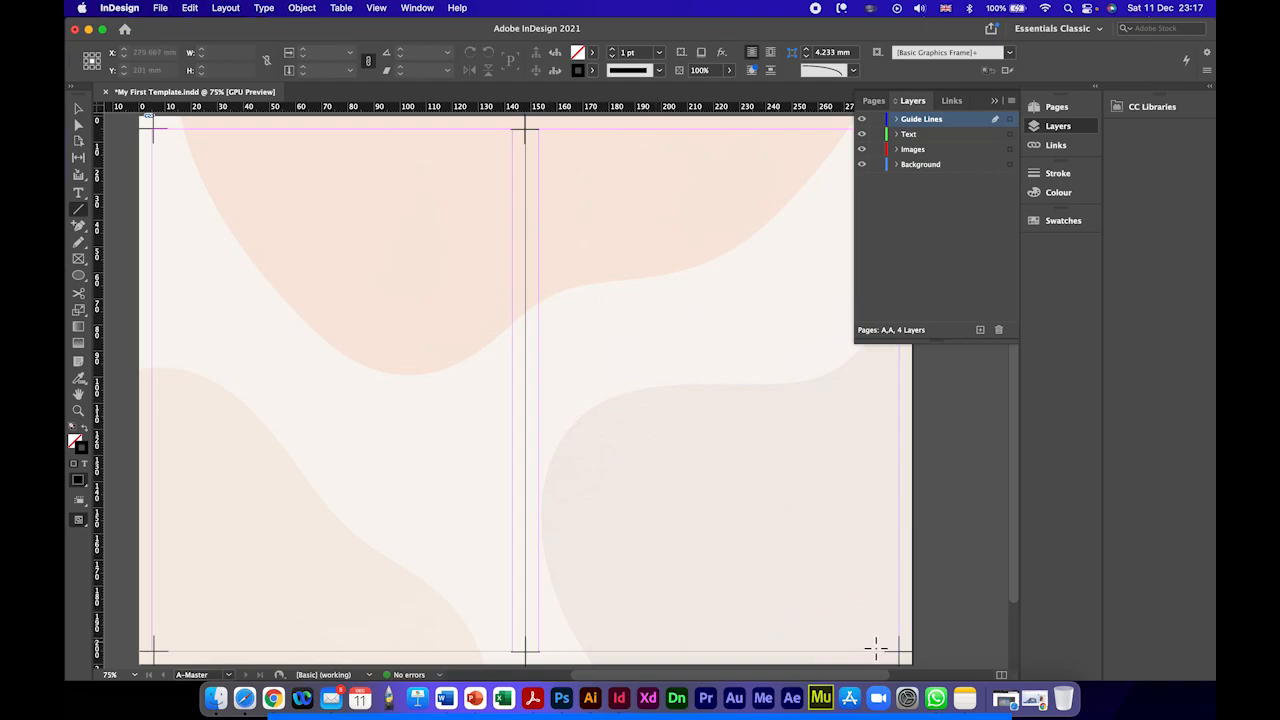
pyautogui.moveTo(863, 650)
pyautogui.mouseDown()
pyautogui.moveTo(861, 612)
pyautogui.moveTo(797, 608)
pyautogui.moveTo(848, 583)
pyautogui.moveTo(922, 593)
pyautogui.moveTo(771, 580)
pyautogui.moveTo(743, 603)
pyautogui.moveTo(920, 560)
pyautogui.moveTo(768, 581)
pyautogui.moveTo(803, 560)
pyautogui.moveTo(889, 577)
pyautogui.moveTo(829, 571)
pyautogui.moveTo(846, 602)
pyautogui.moveTo(874, 601)
pyautogui.moveTo(888, 621)
pyautogui.moveTo(814, 612)
pyautogui.moveTo(887, 619)
pyautogui.moveTo(859, 618)
pyautogui.mouseUp()
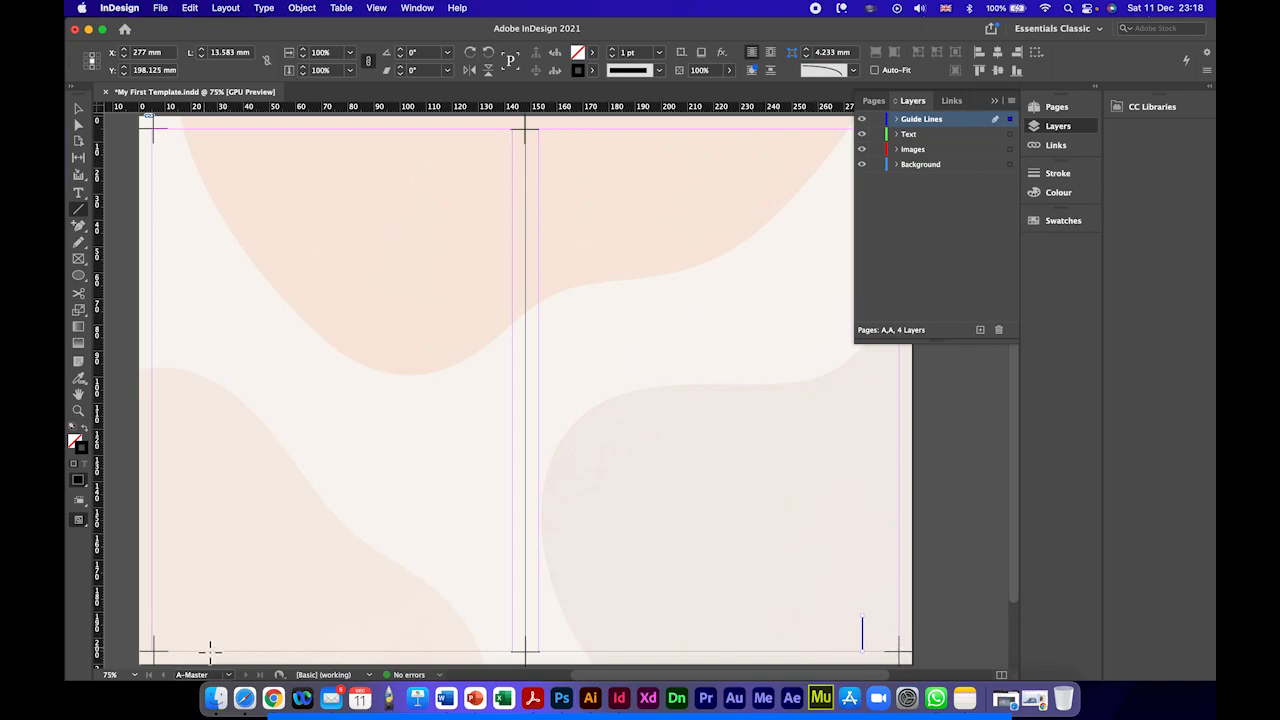
# Step: Draw a matching vertical line about 13.6 mm long near the left page's bottom outer corner at X 18.75 mm, Y 198.125 mm
pyautogui.moveTo(187, 657); pyautogui.dragTo(184, 617)
pyautogui.click(79, 110)
pyautogui.moveTo(181, 629)
pyautogui.mouseDown()
pyautogui.moveTo(165, 629)
pyautogui.moveTo(188, 629)
pyautogui.mouseUp()
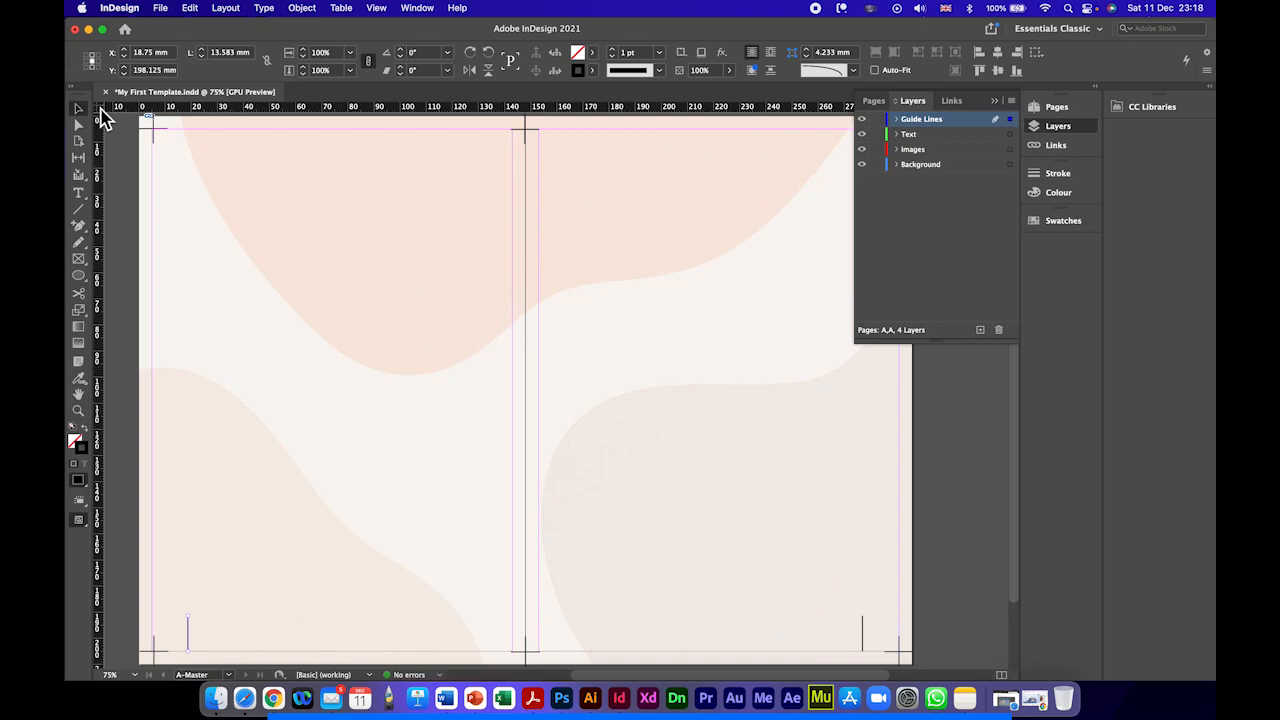
# Step: Hide the rulers and show them again, twice
pyautogui.press('super+r')
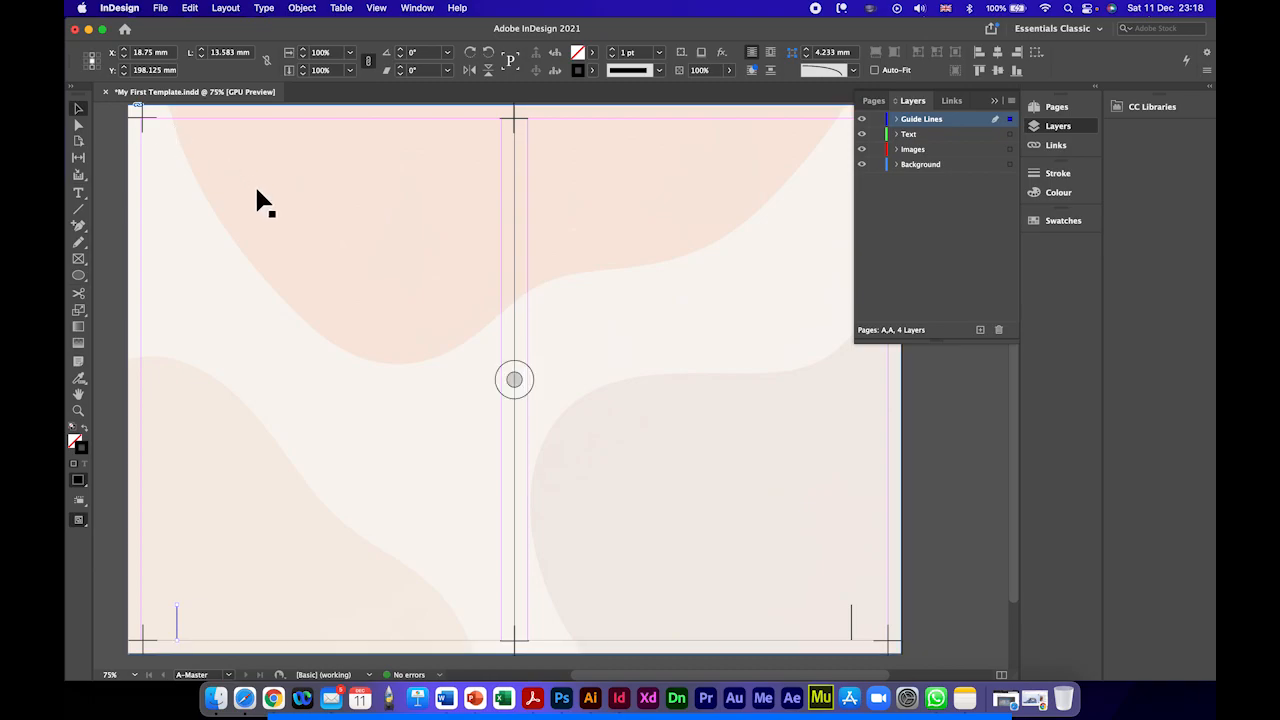
pyautogui.press('super+r')
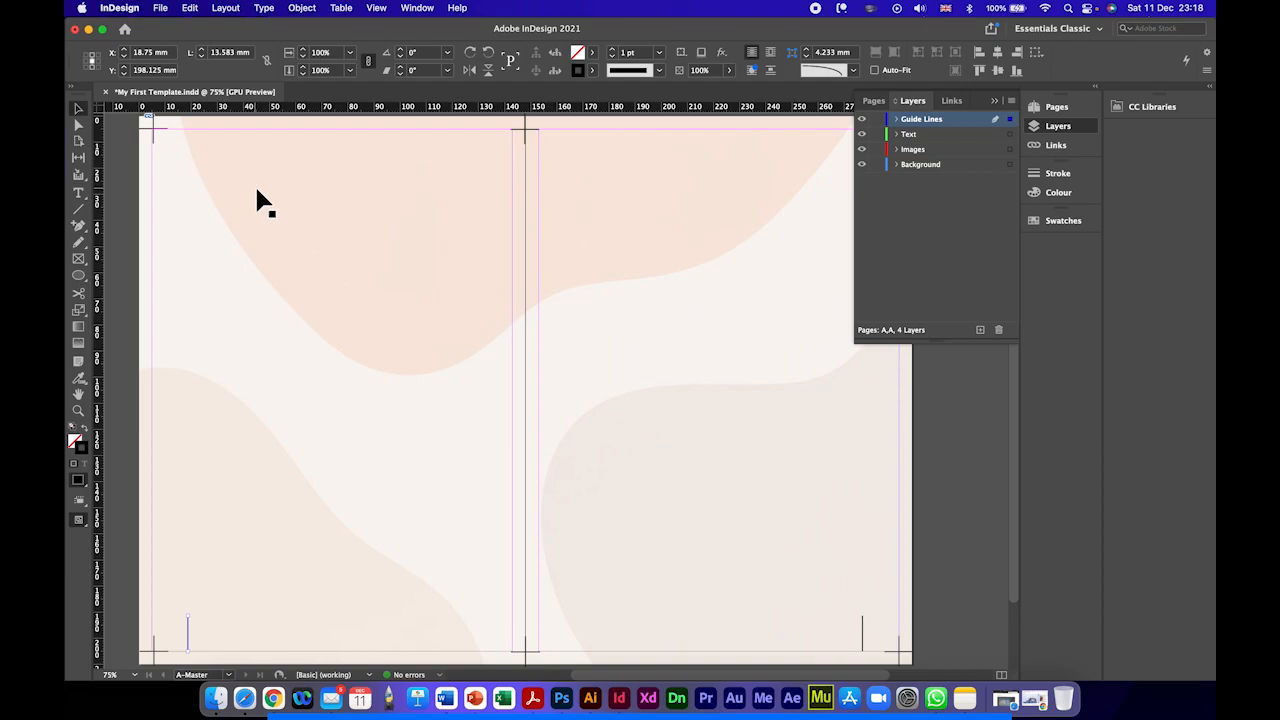
pyautogui.click(376, 10)
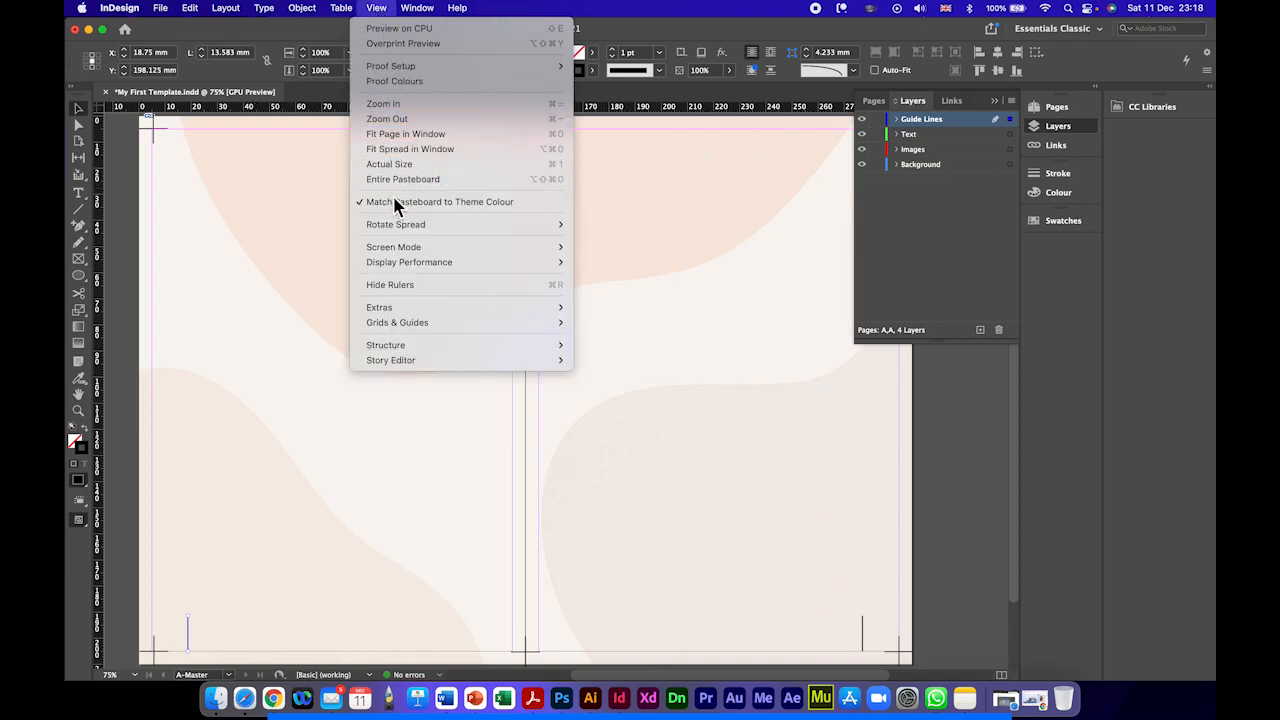
pyautogui.click(390, 285)
pyautogui.click(376, 9)
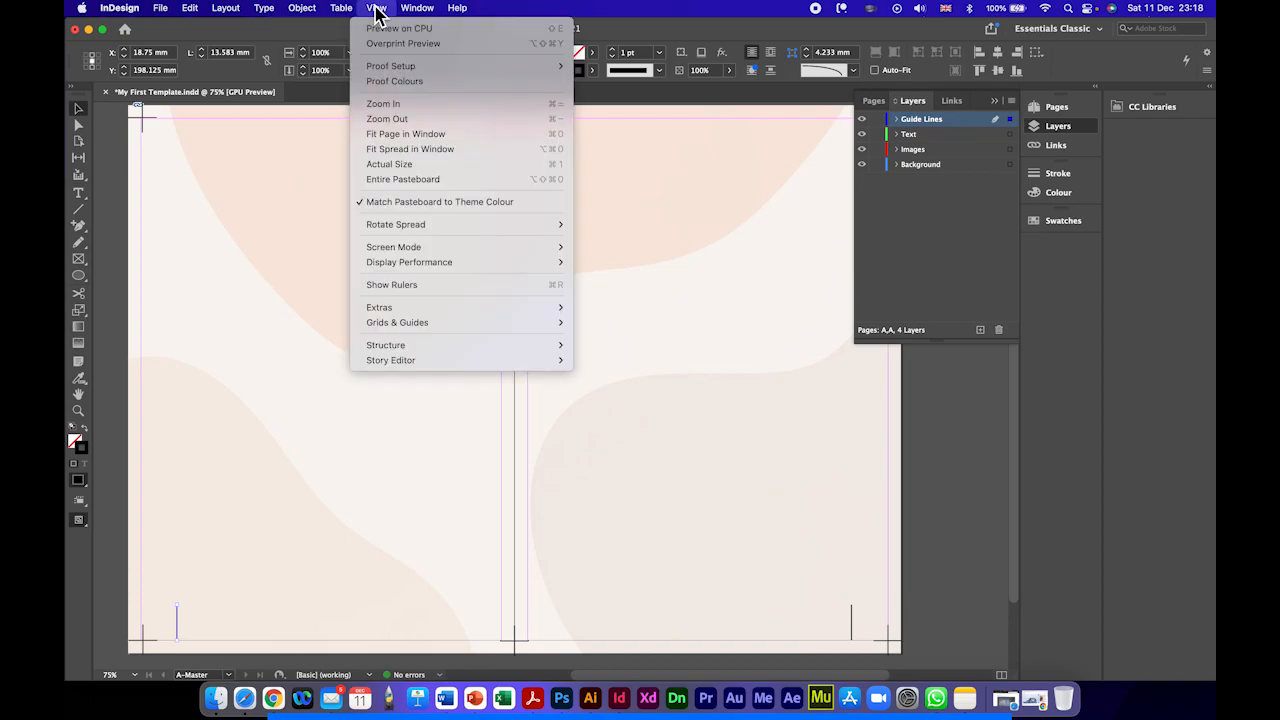
pyautogui.click(392, 285)
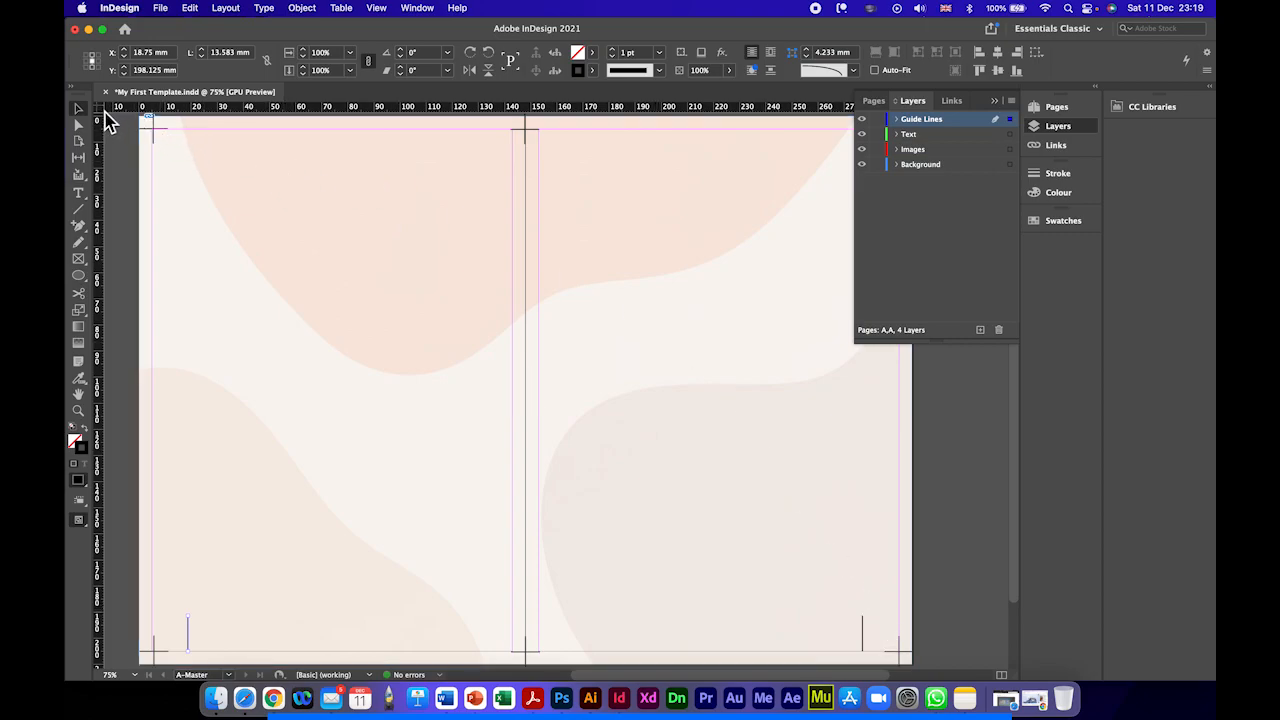
# Step: With the ruler origin on the left margin, add a vertical guide about 10 mm inside it and snap the left page's short line there at X 10.176 mm
pyautogui.moveTo(97, 106); pyautogui.dragTo(162, 624)
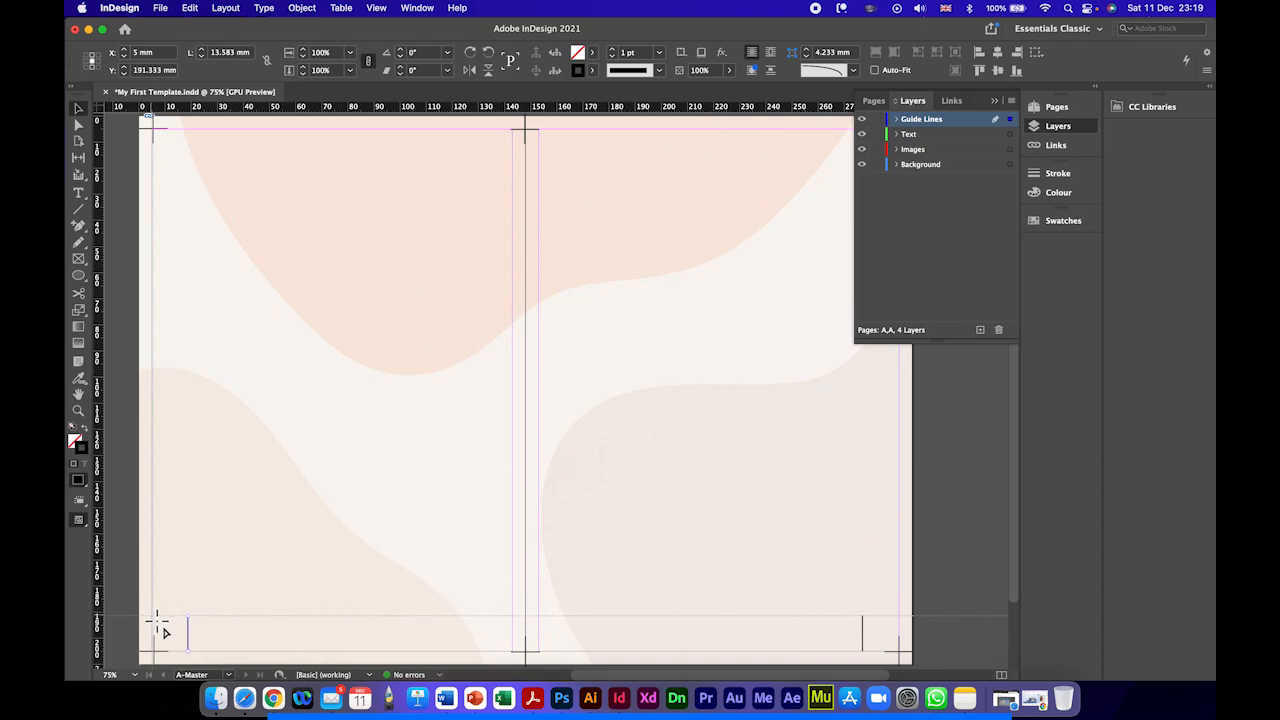
pyautogui.moveTo(163, 630); pyautogui.dragTo(157, 628)
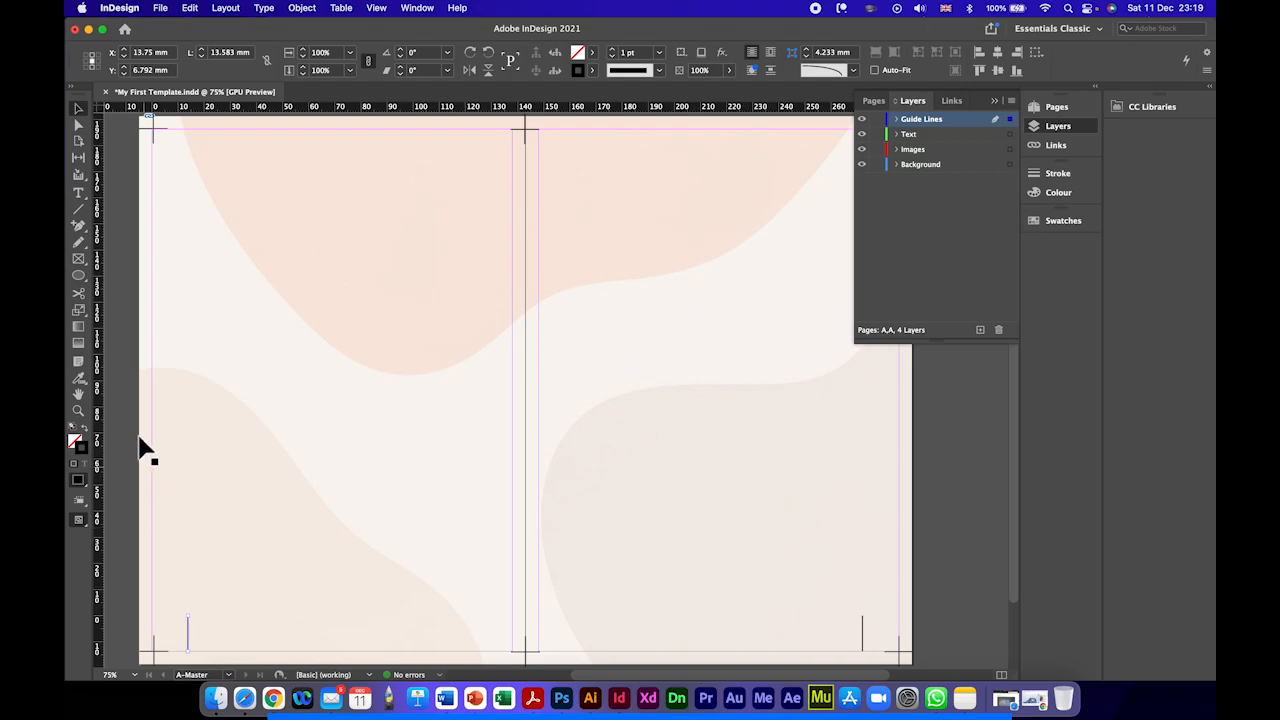
pyautogui.moveTo(101, 421); pyautogui.dragTo(178, 416)
pyautogui.moveTo(187, 630); pyautogui.dragTo(177, 633)
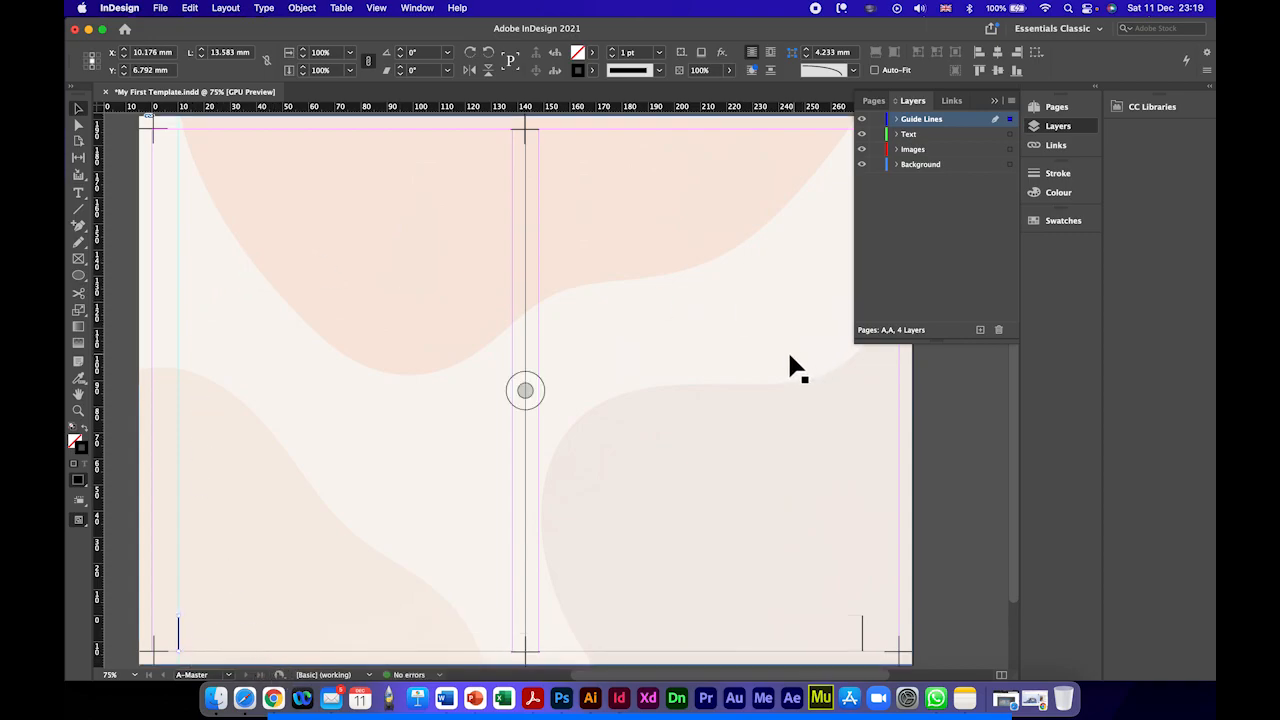
# Step: Set the ruler origin on the right page's outer margin and place a vertical guide about 10 mm inside that margin
pyautogui.hscroll(2, 790, 366)
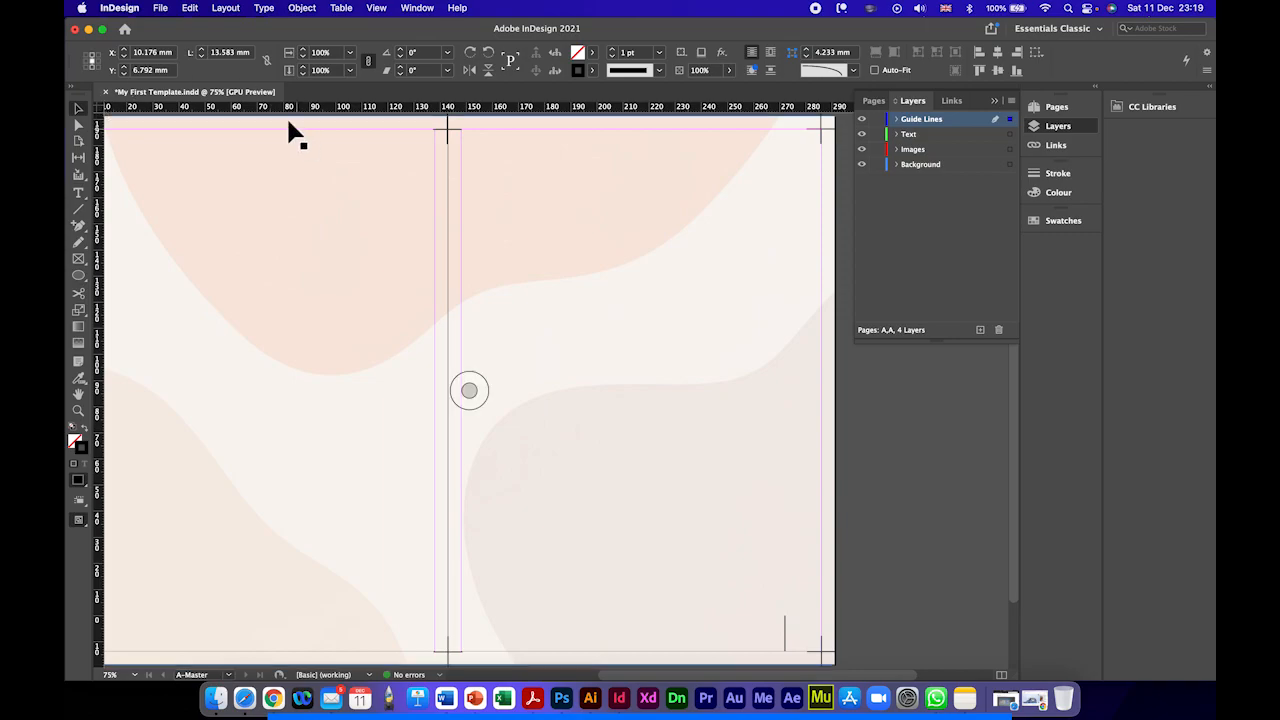
pyautogui.moveTo(100, 108); pyautogui.dragTo(825, 205)
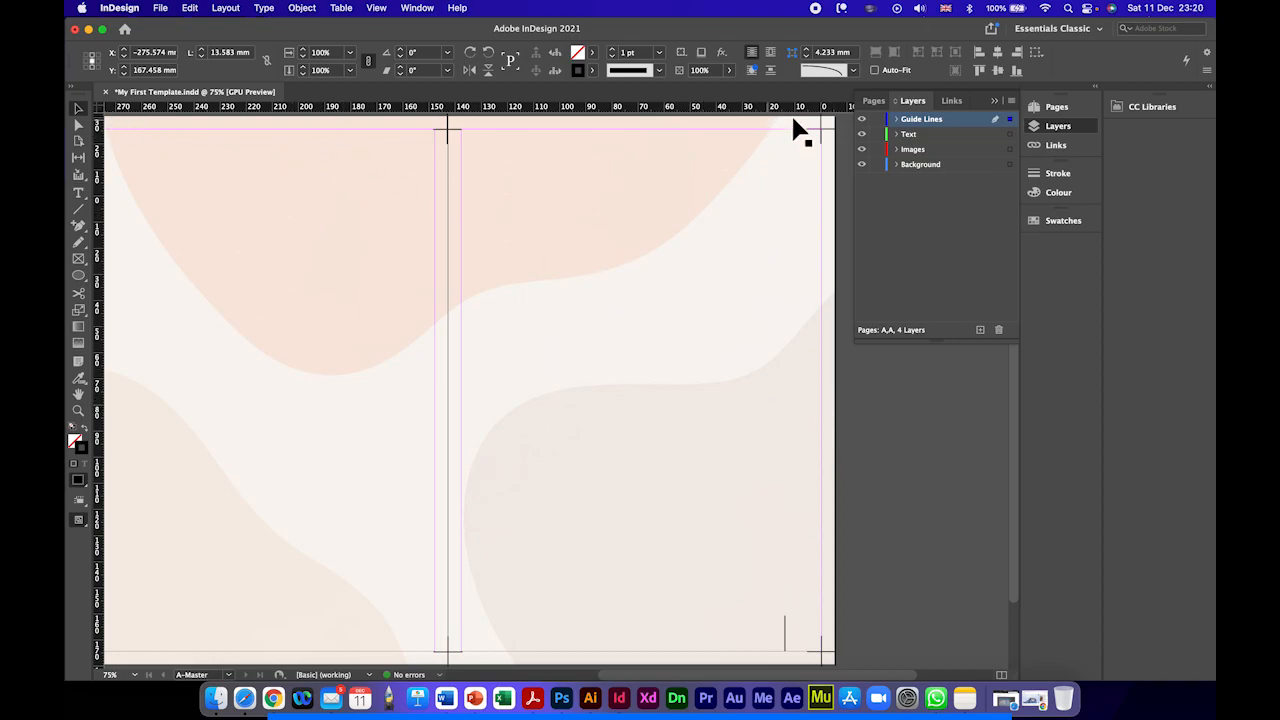
pyautogui.hscroll(3, 814, 150)
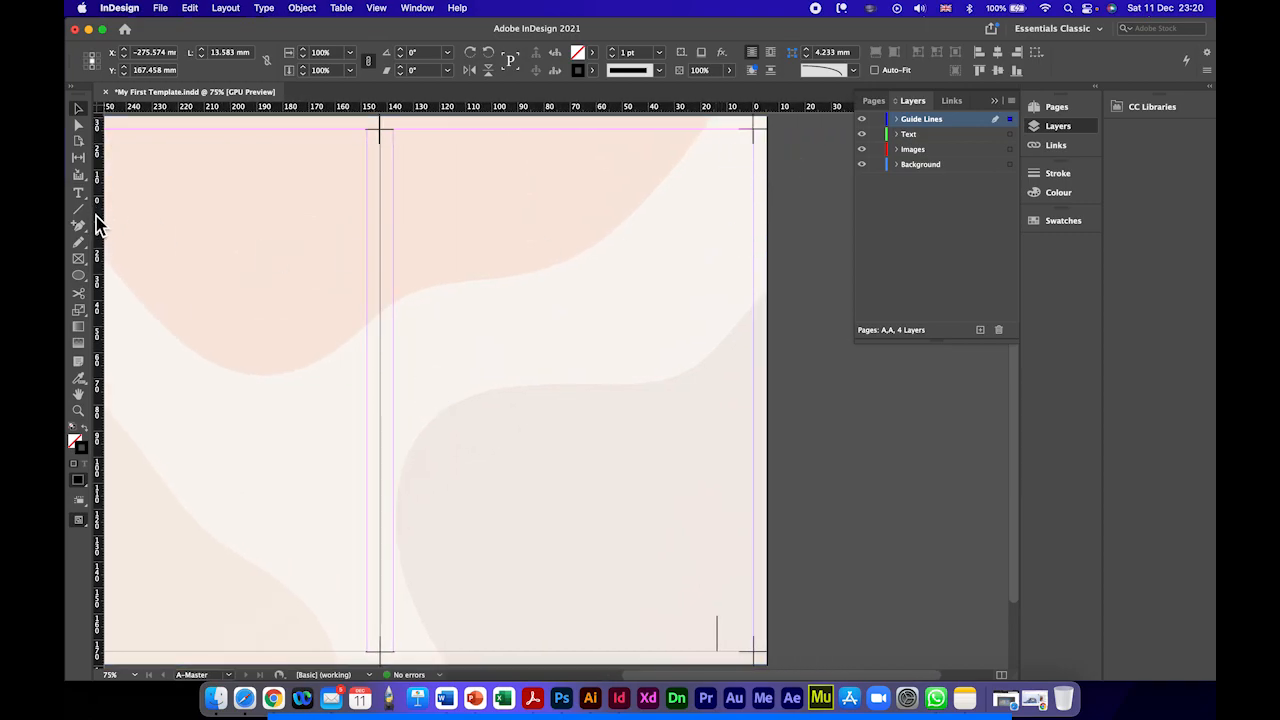
pyautogui.moveTo(97, 222); pyautogui.dragTo(749, 218)
pyautogui.moveTo(745, 219); pyautogui.dragTo(727, 219)
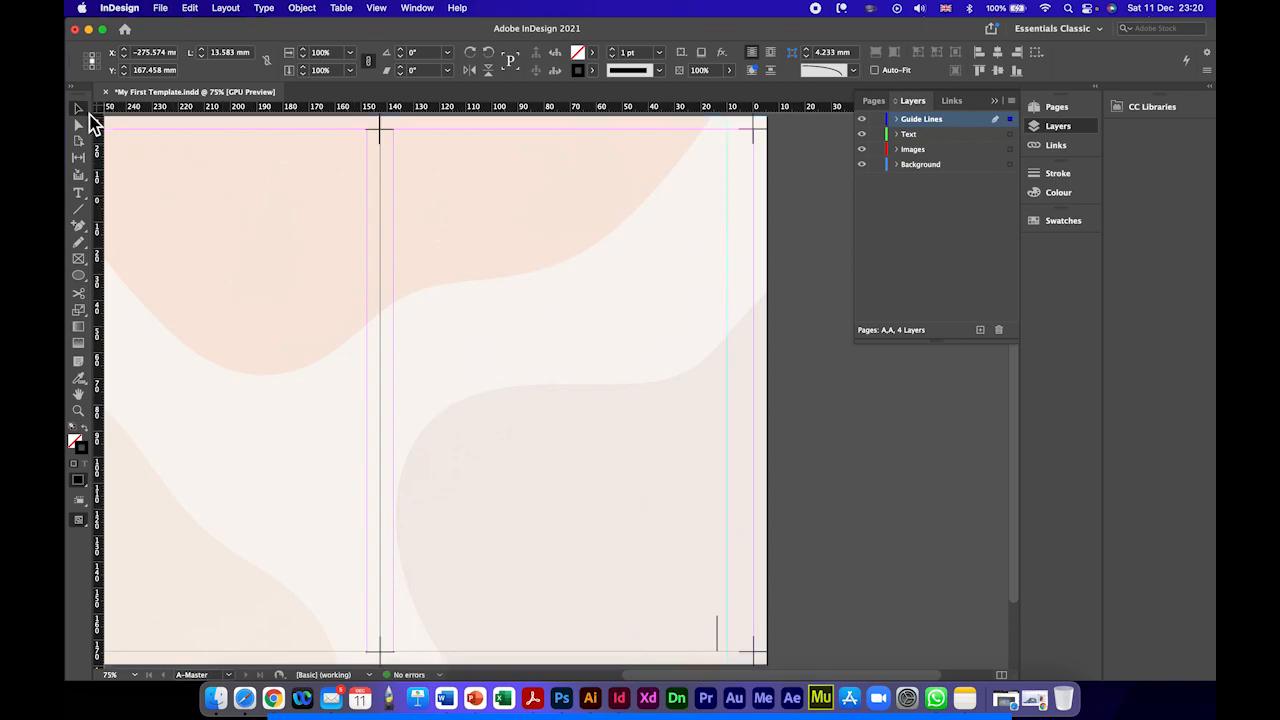
# Step: Undo the accidental move of the background artwork and lock the Background layer
pyautogui.moveTo(718, 645); pyautogui.dragTo(728, 643)
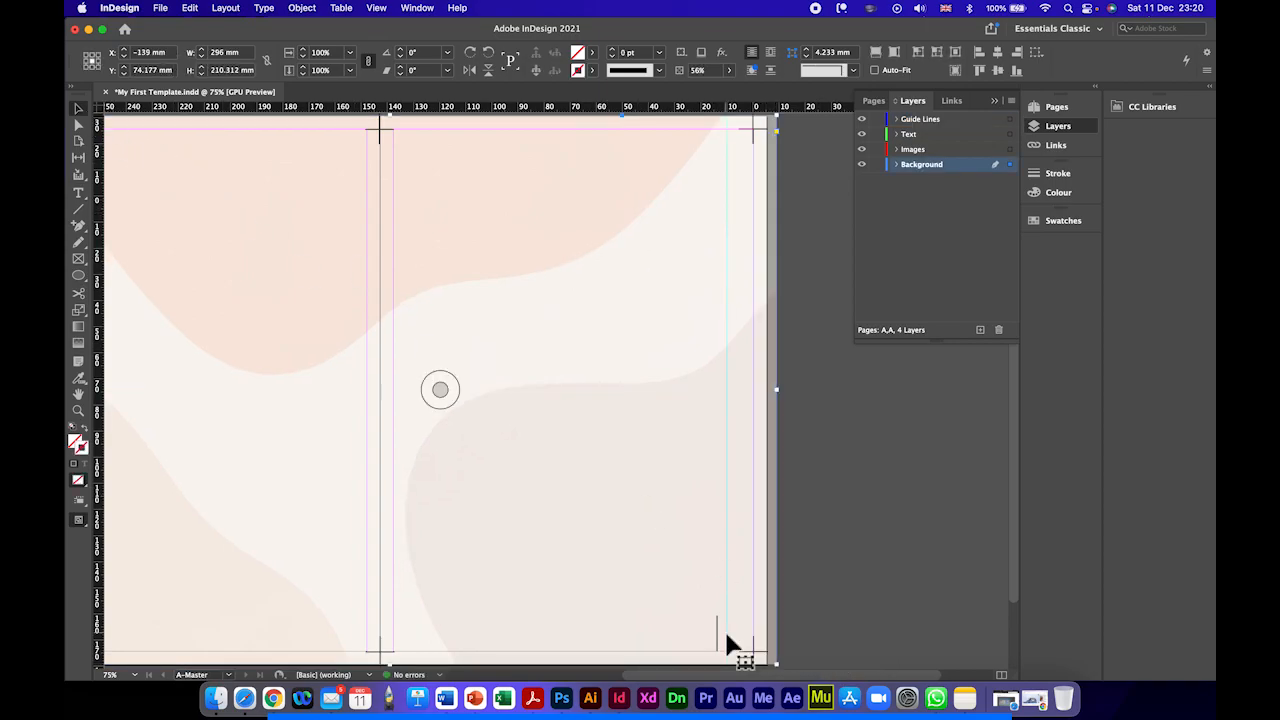
pyautogui.press('super+z')
pyautogui.click(879, 166)
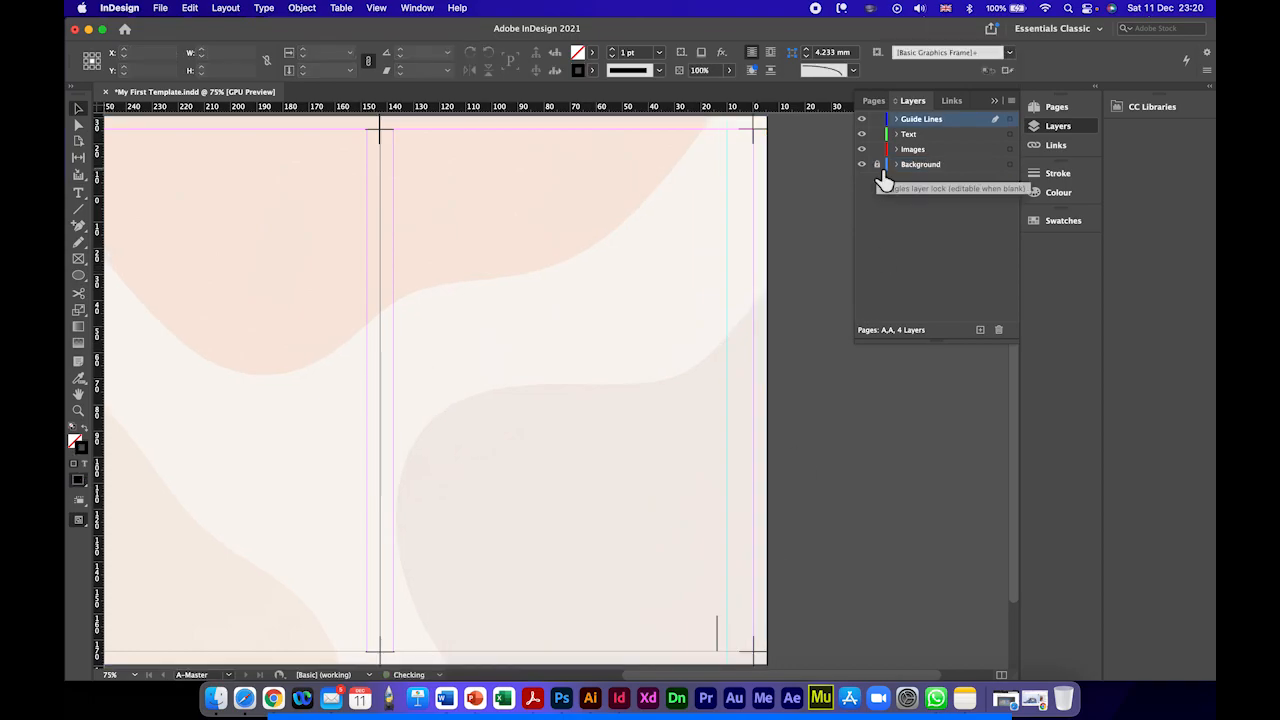
# Step: Move the right page's short vertical line outward onto the new guide, at X -10.176 mm, and deselect it
pyautogui.click(716, 619)
pyautogui.moveTo(716, 622); pyautogui.dragTo(729, 632)
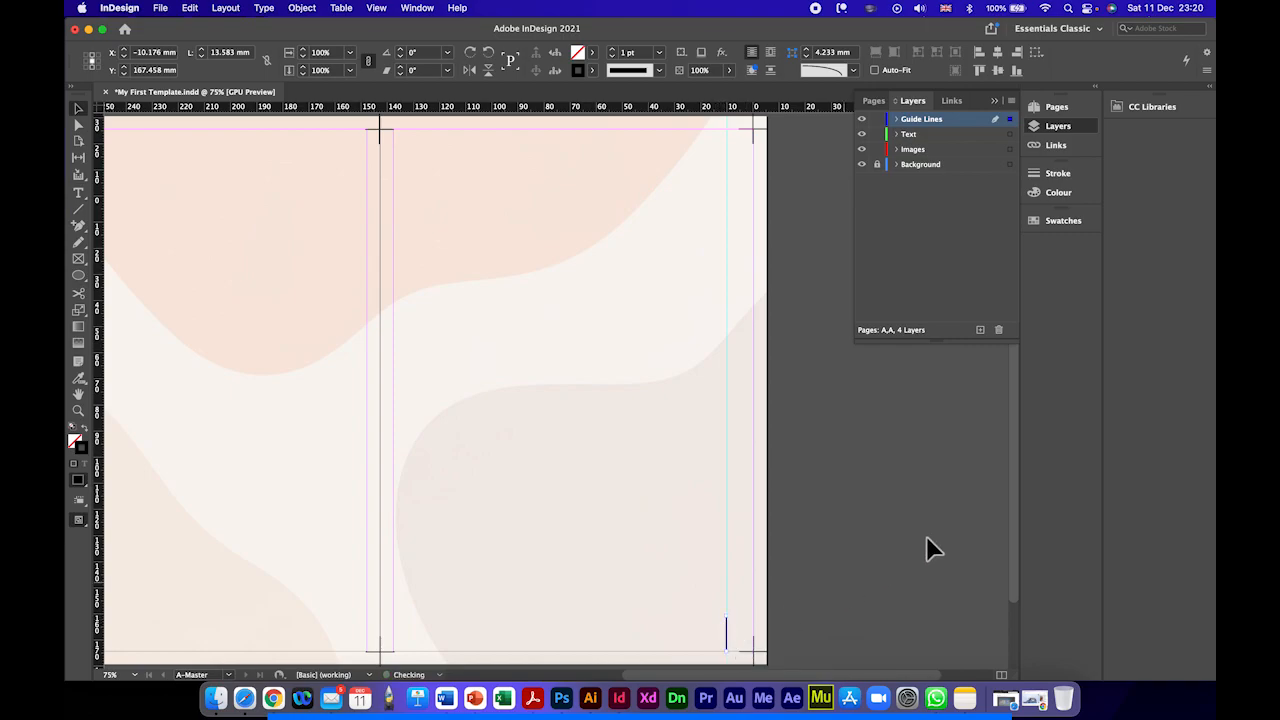
pyautogui.click(641, 498)
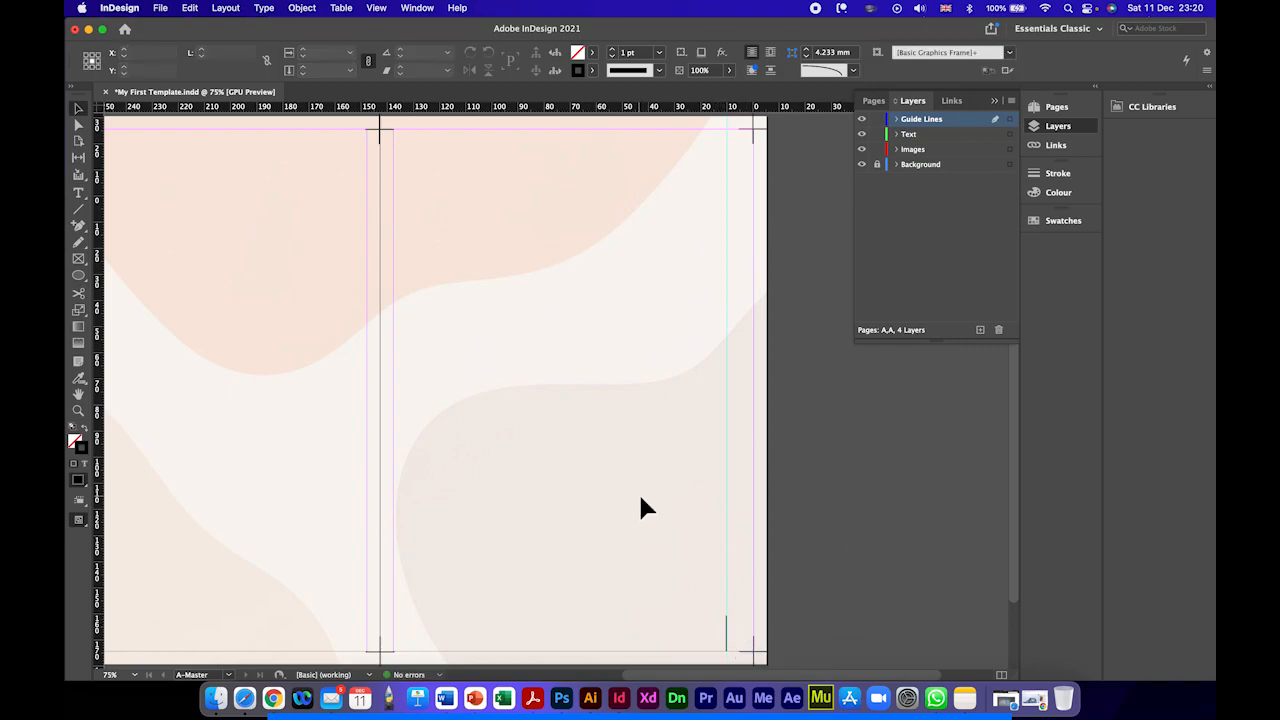
# Step: Move the horizontal guide from above the spread down to the left page's vertical centre at Y 74.489 mm
pyautogui.press('super+minus')
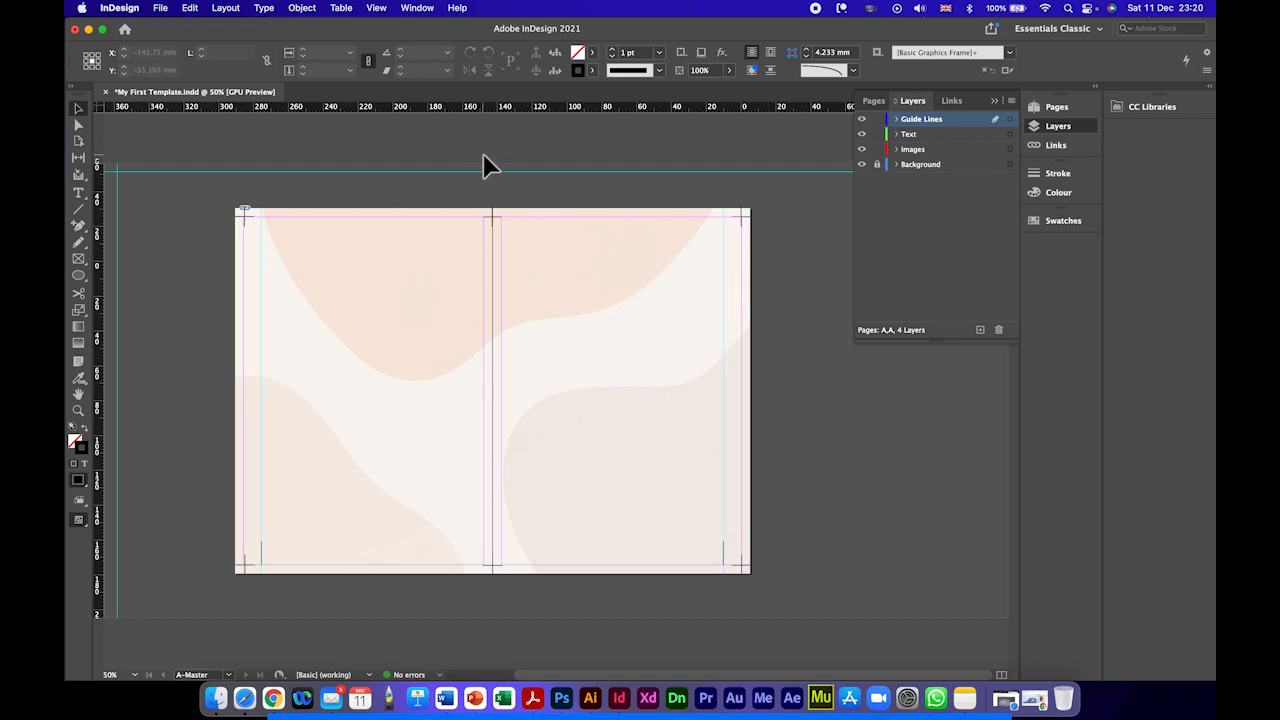
pyautogui.moveTo(484, 172); pyautogui.dragTo(484, 393)
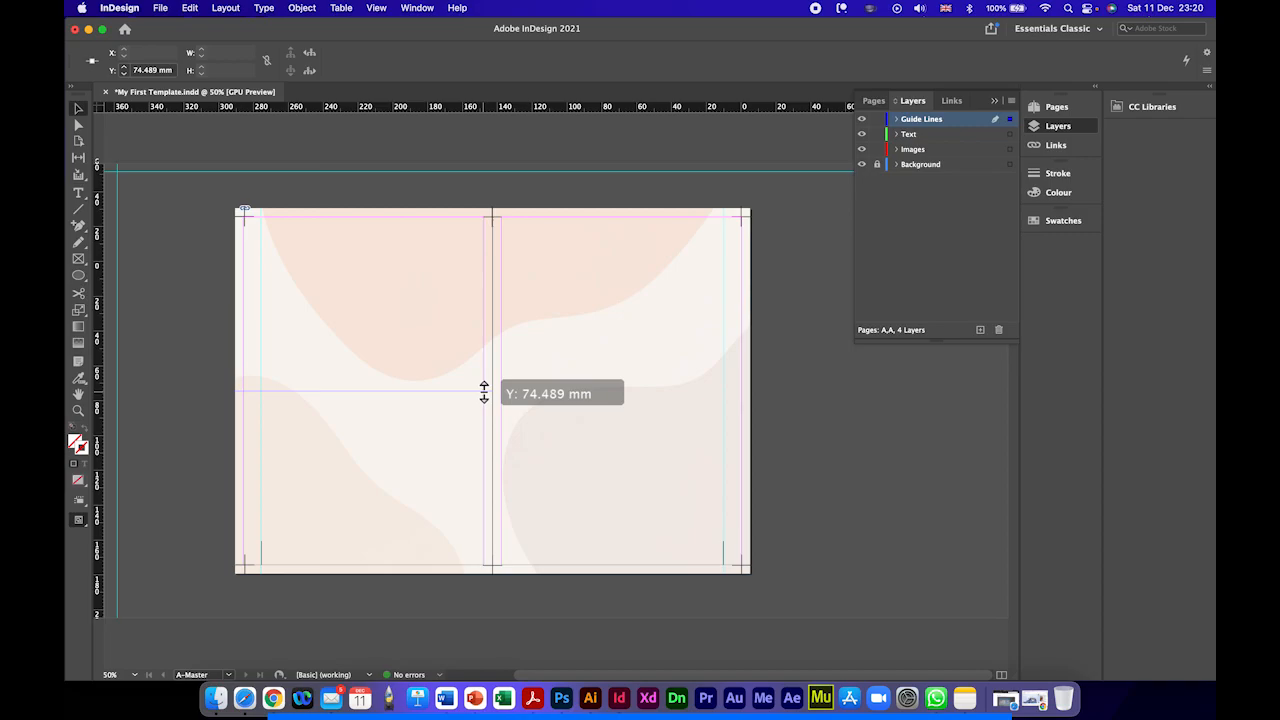
pyautogui.moveTo(484, 393); pyautogui.dragTo(484, 393)
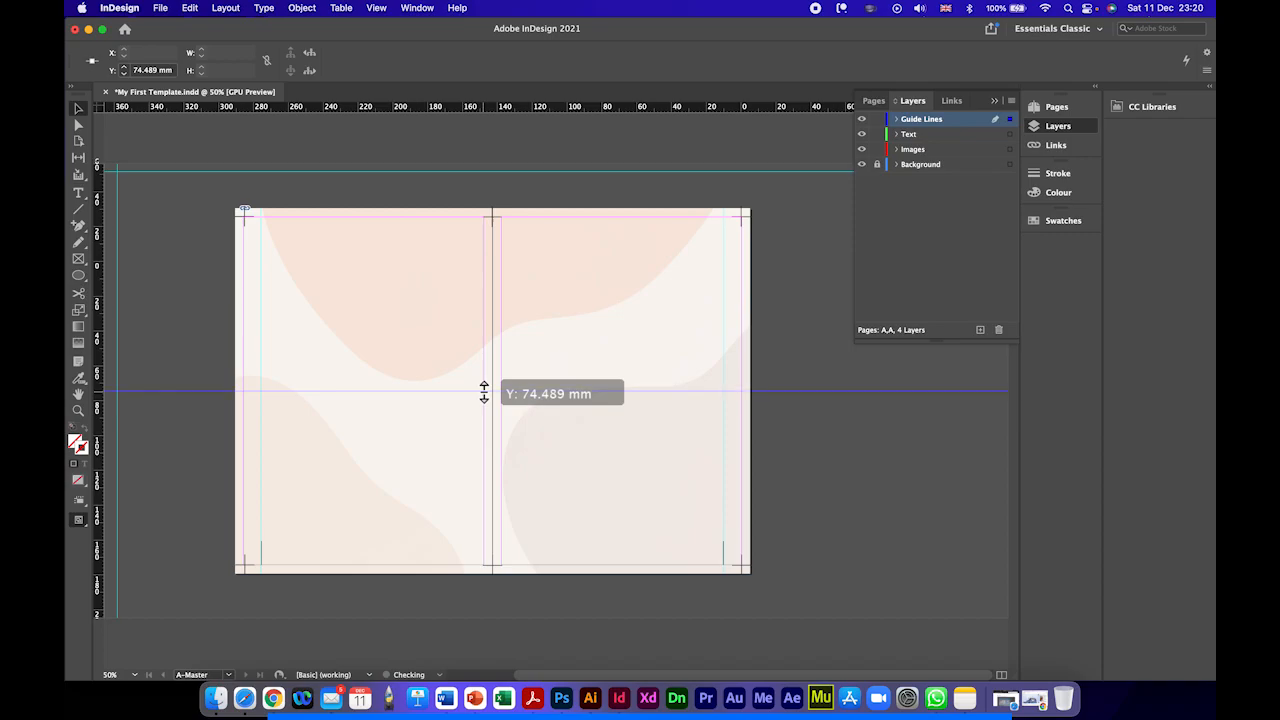
pyautogui.moveTo(484, 393)
pyautogui.mouseDown()
pyautogui.moveTo(491, 194)
pyautogui.moveTo(469, 311)
pyautogui.moveTo(474, 391)
pyautogui.mouseUp()
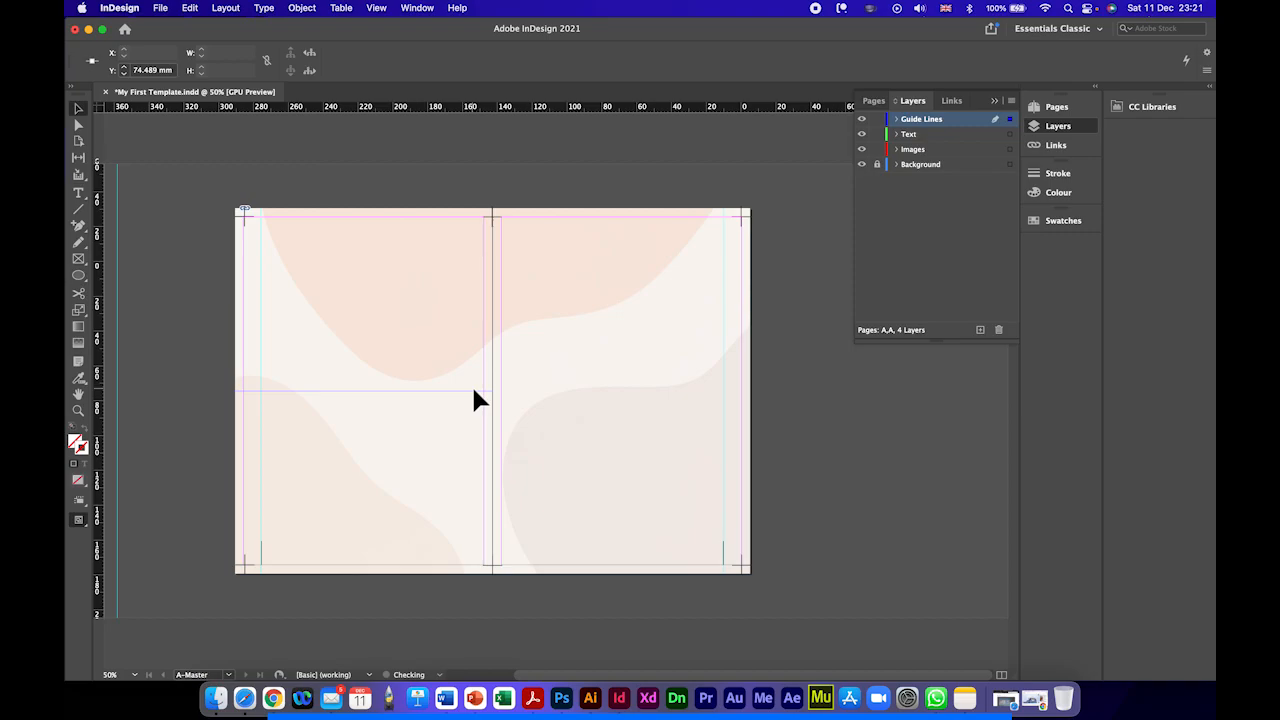
# Step: Extend the central horizontal guide from the left page across the whole spread and pasteboard, at Y 74.489 mm
pyautogui.press('super+equal')
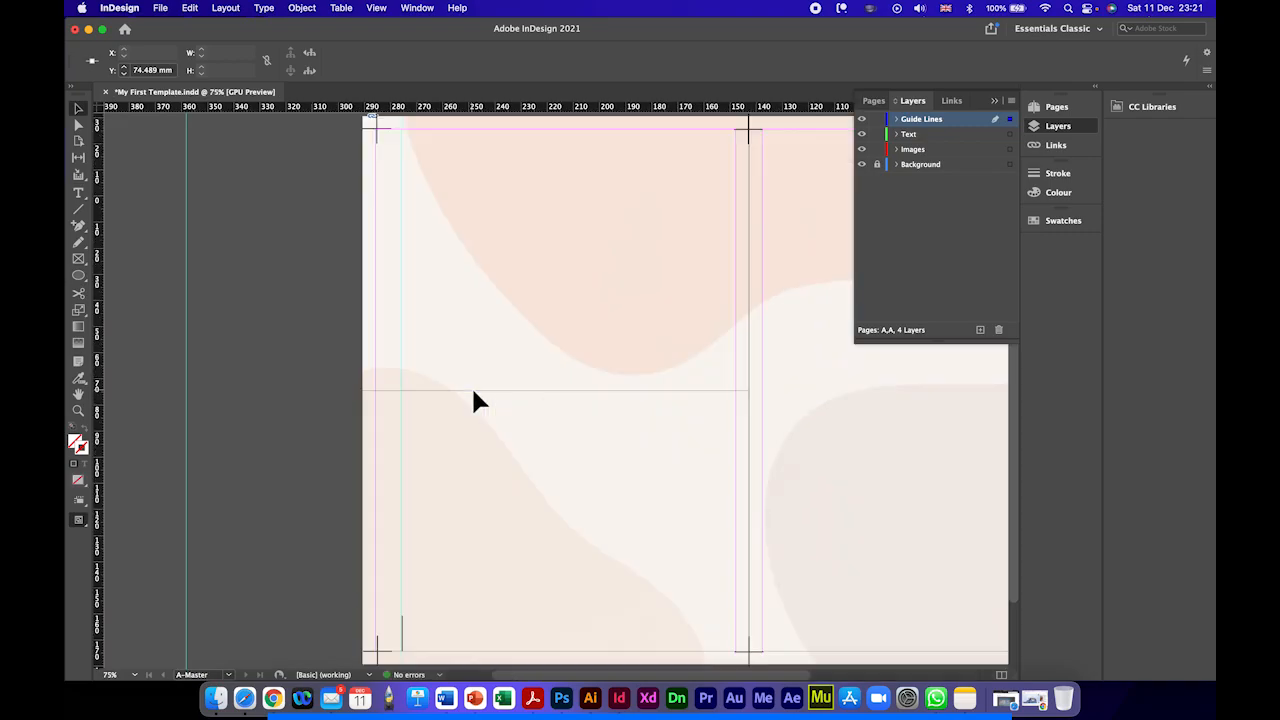
pyautogui.moveTo(514, 411); pyautogui.dragTo(314, 420)
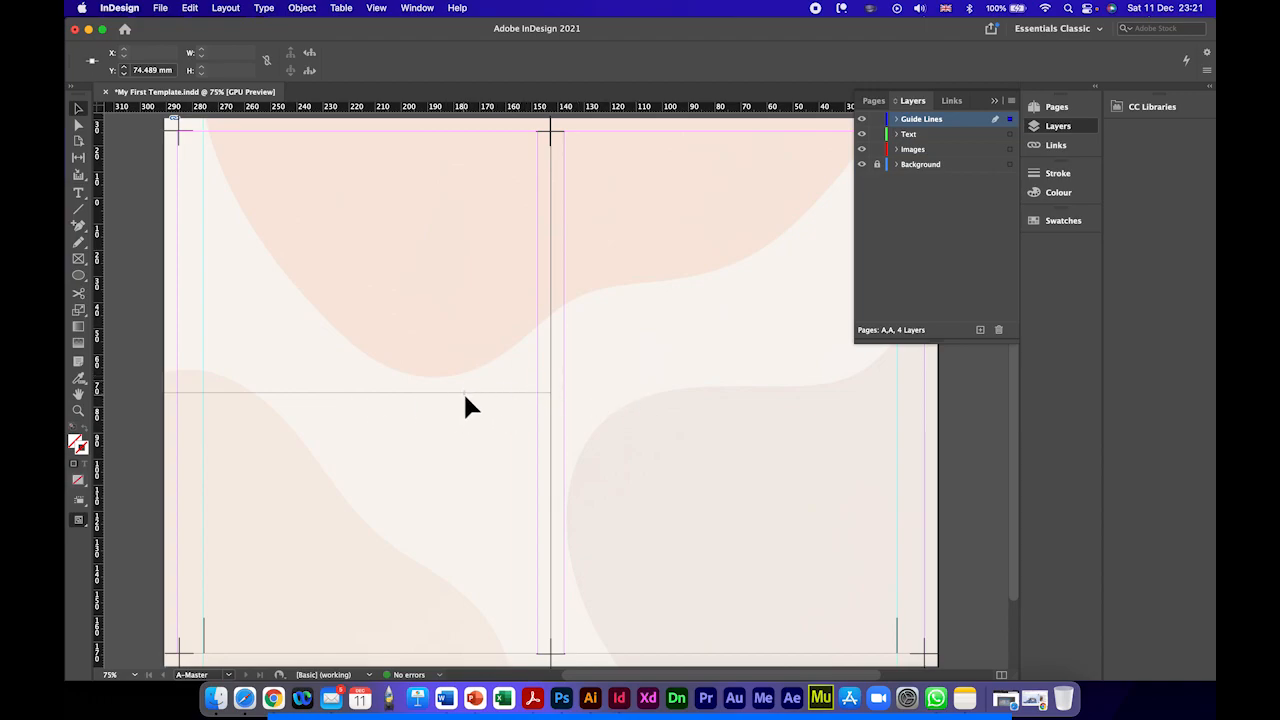
pyautogui.moveTo(465, 394)
pyautogui.mouseDown()
pyautogui.moveTo(469, 377)
pyautogui.moveTo(464, 394)
pyautogui.mouseUp()
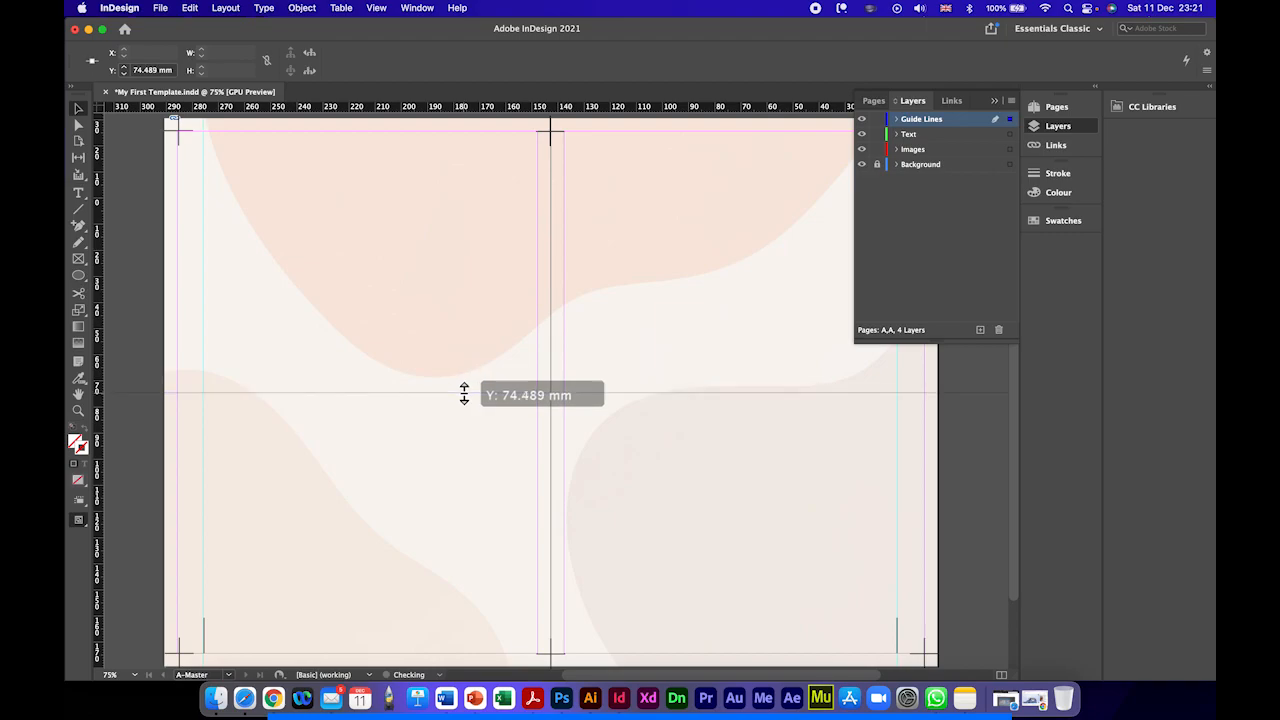
pyautogui.moveTo(464, 395); pyautogui.dragTo(463, 396)
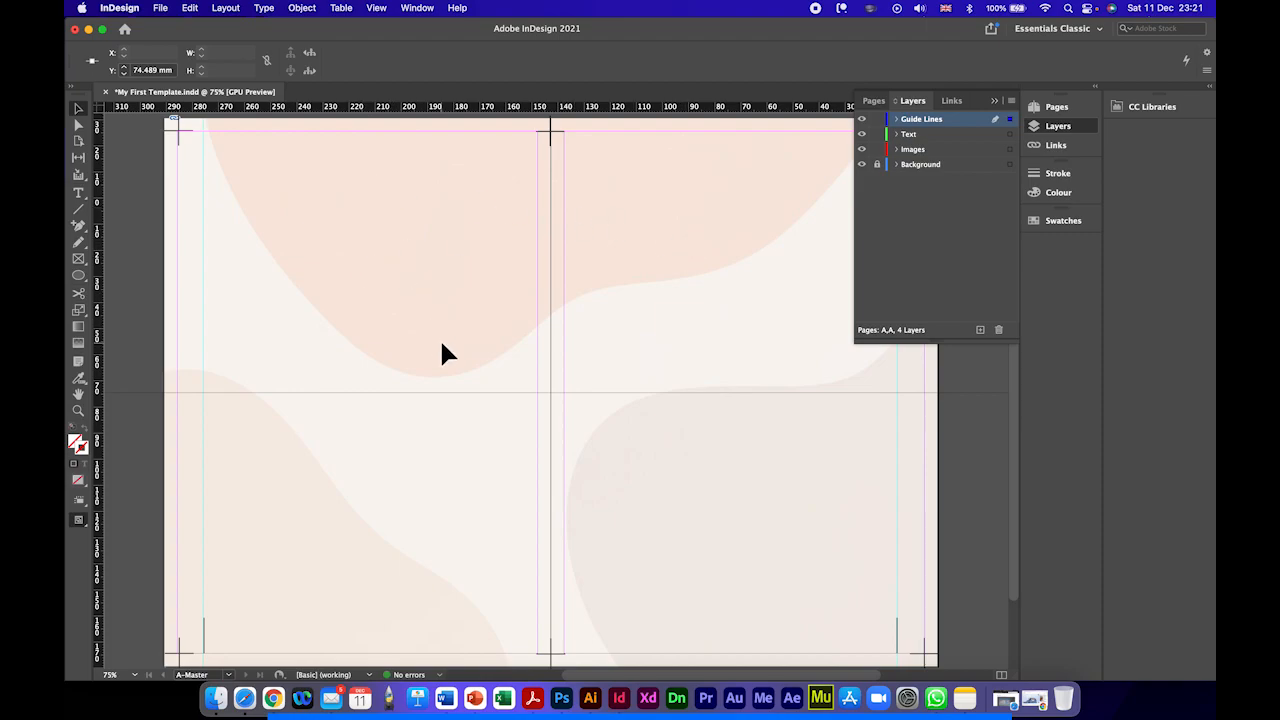
pyautogui.scroll(-3, 443, 346)
pyautogui.scroll(3, 470, 347)
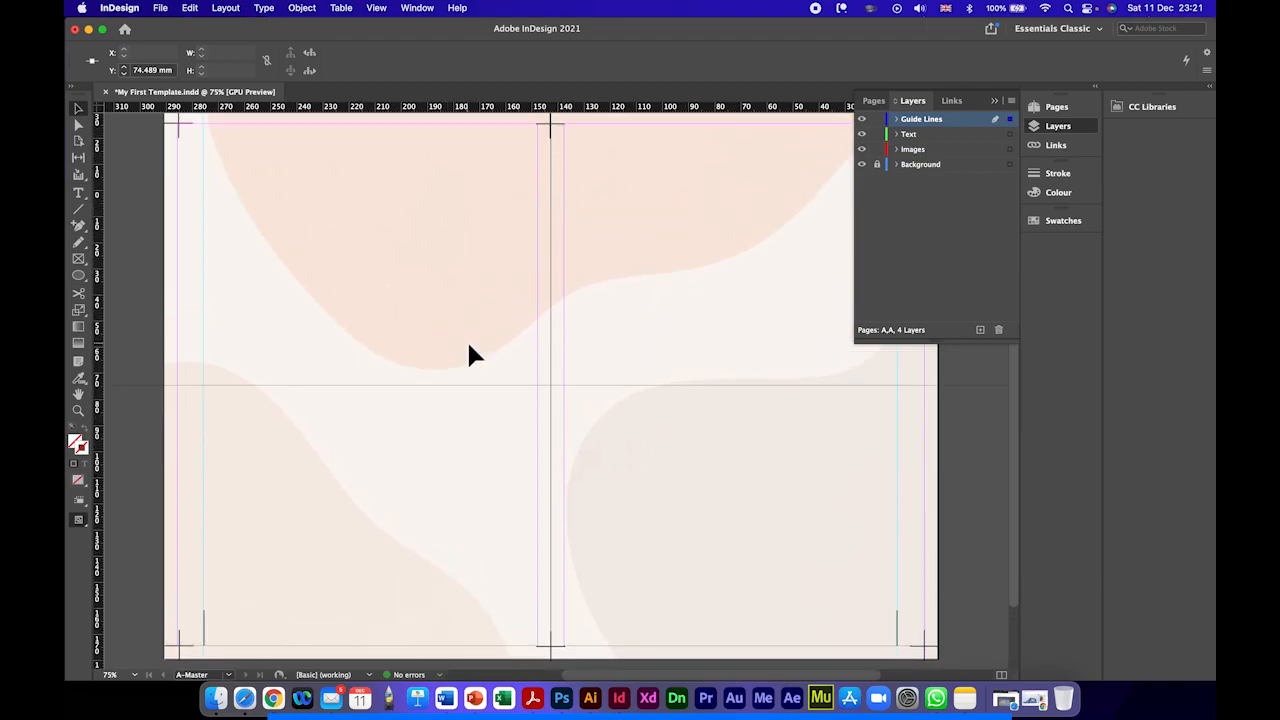
# Step: Examine the document spreads from pages 2–3 onward to see which pages carry the A-Master background, lines and guides
pyautogui.press('super+minus')
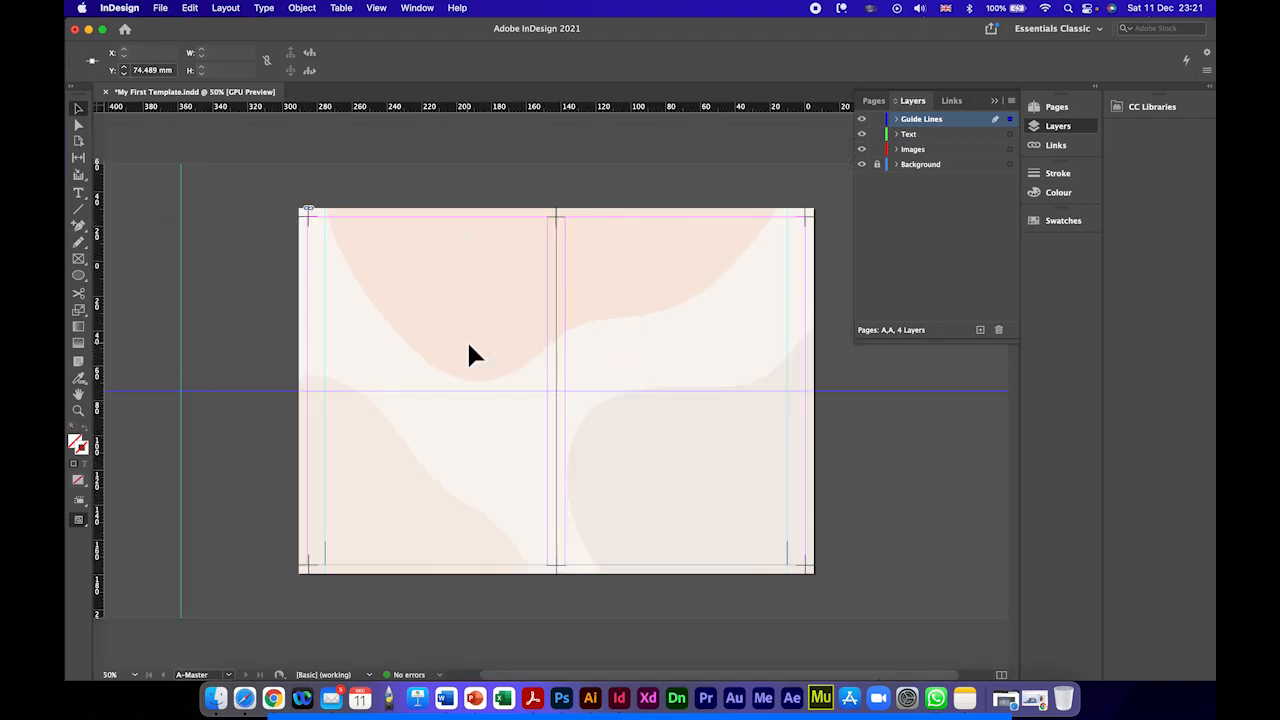
pyautogui.click(1055, 109)
pyautogui.doubleClick(946, 184)
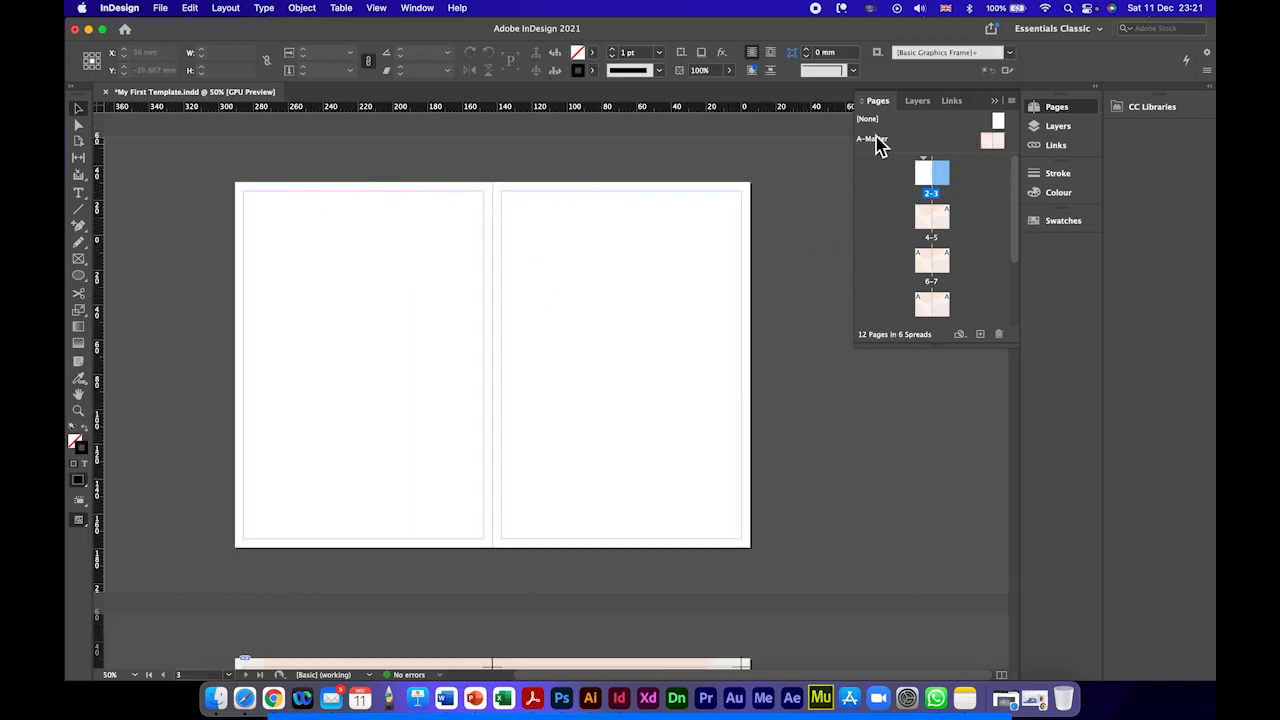
pyautogui.doubleClick(931, 220)
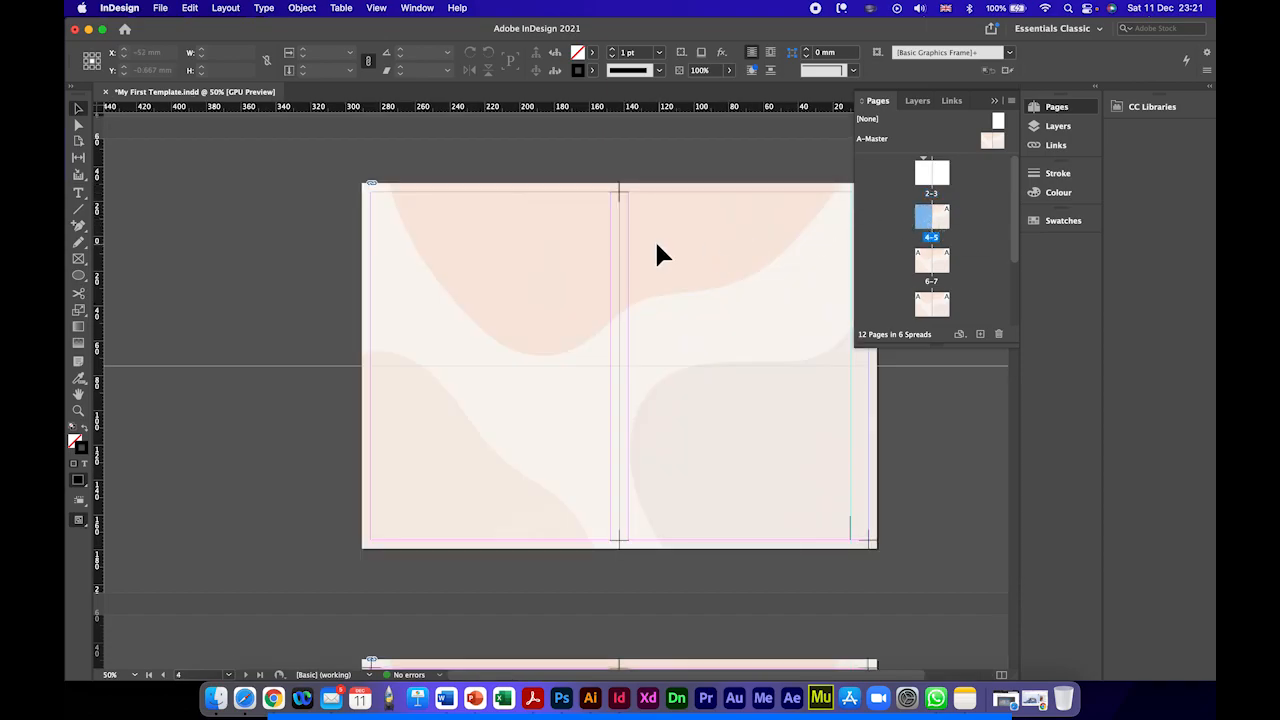
pyautogui.scroll(-10, 654, 243)
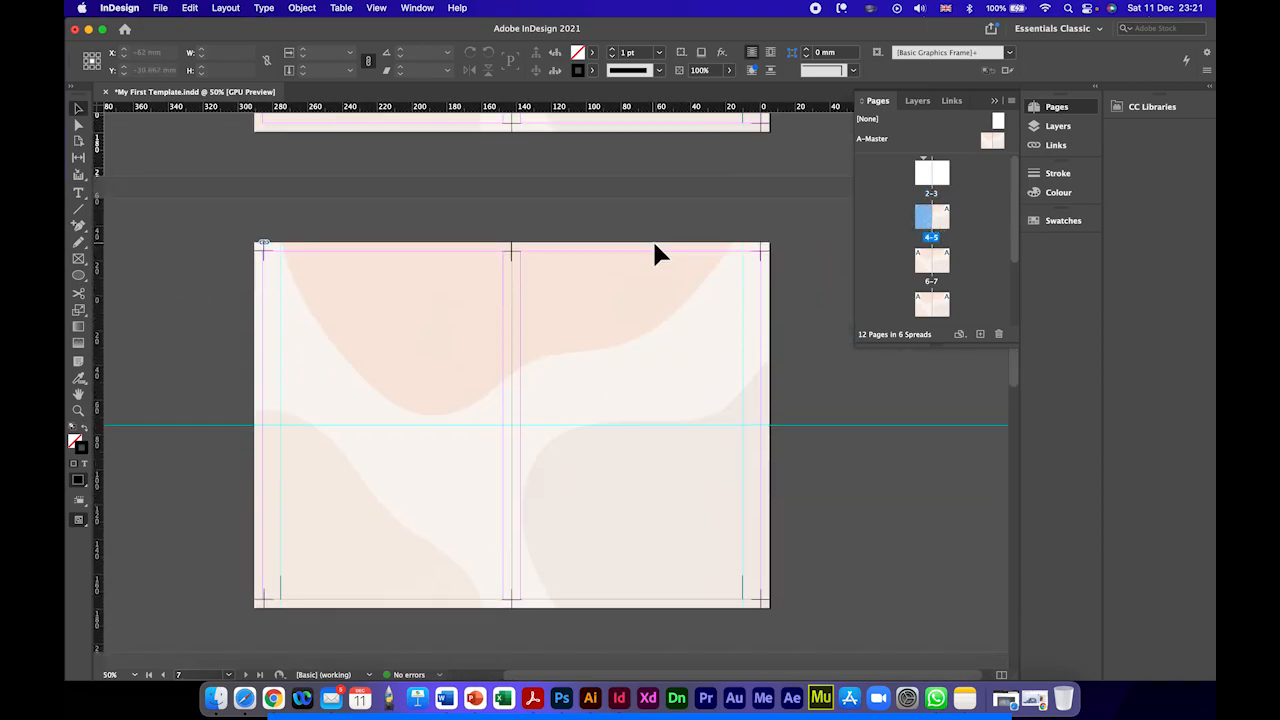
pyautogui.scroll(-5, 655, 255)
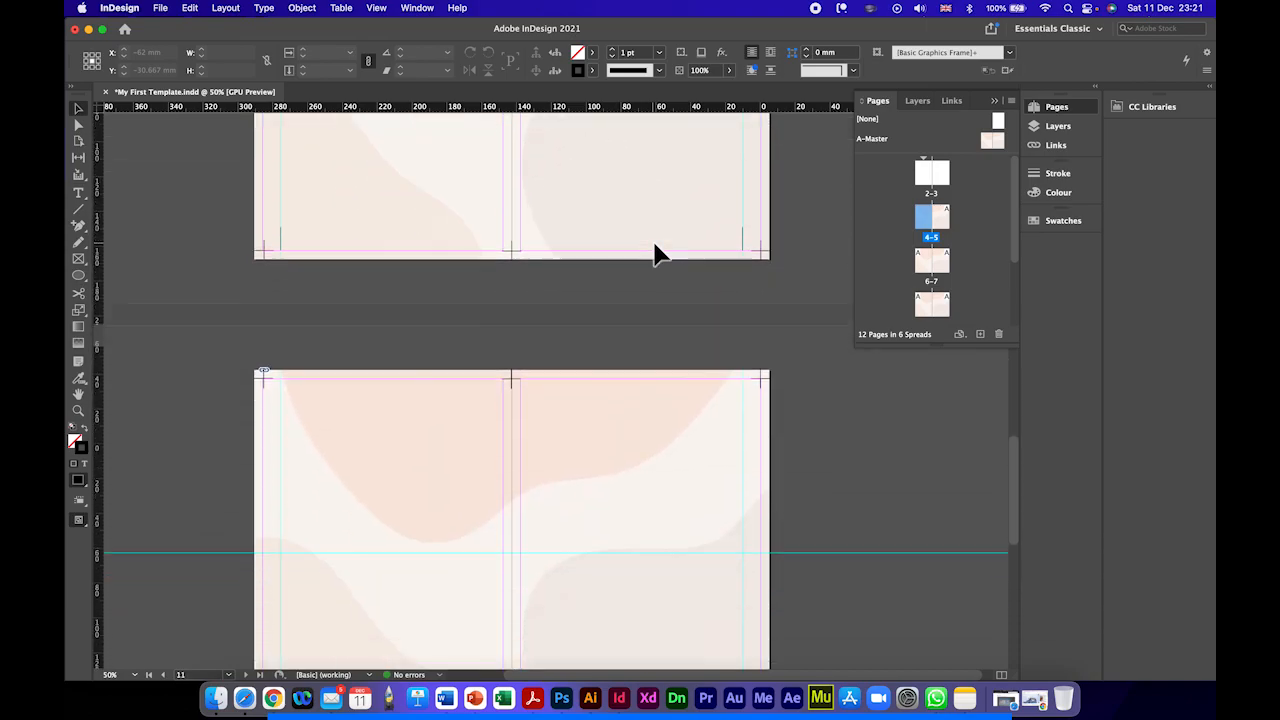
pyautogui.scroll(15, 655, 255)
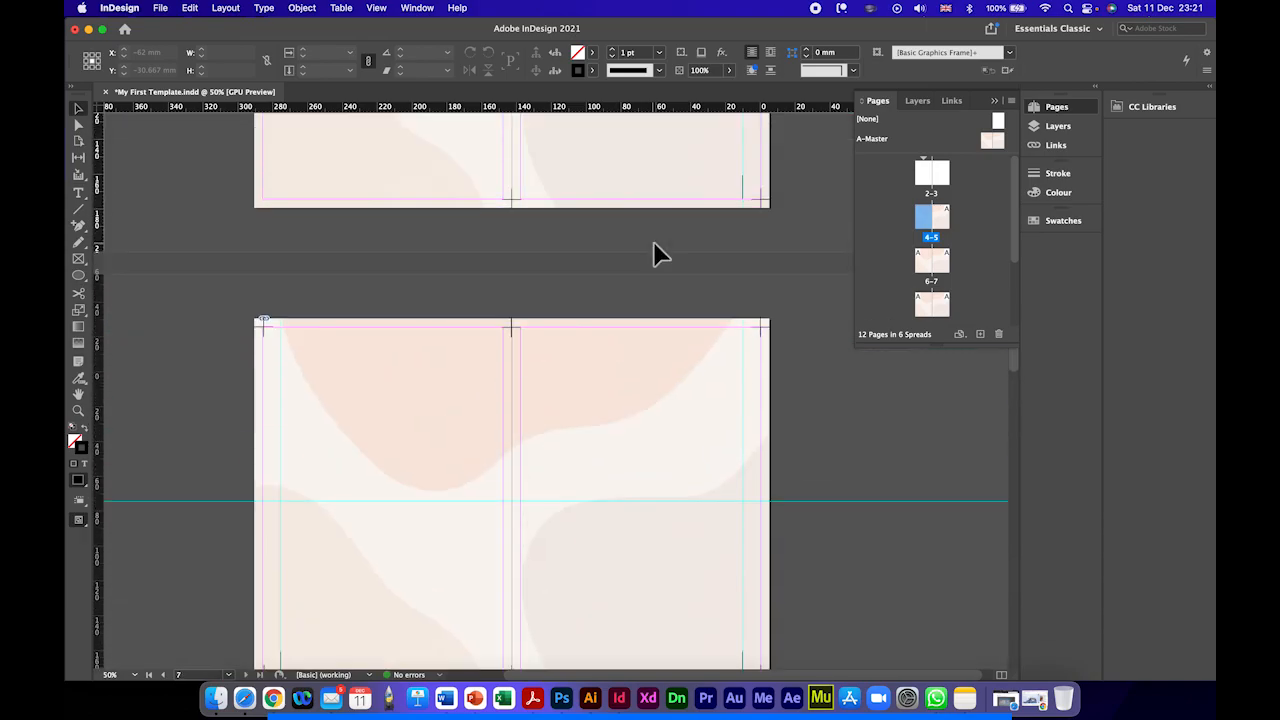
pyautogui.scroll(-2, 655, 255)
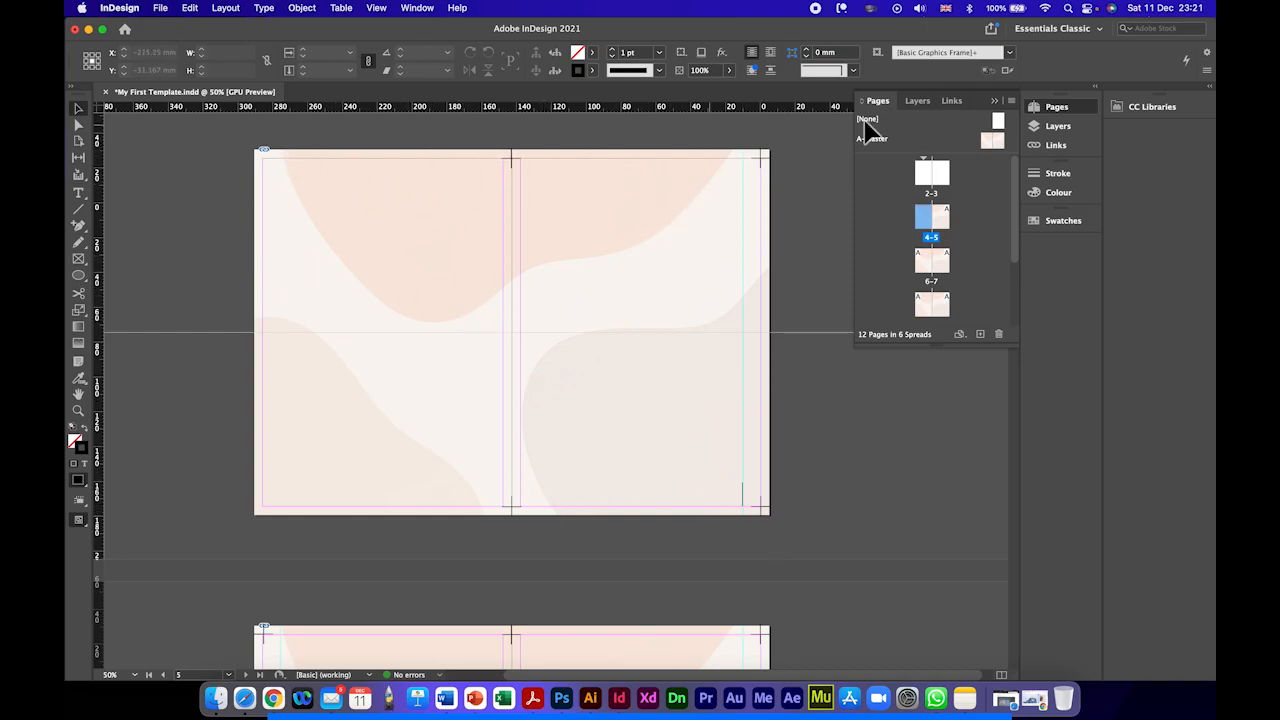
# Step: Apply A-Master to page 4 and to both pages of the 2–3 spread
pyautogui.moveTo(966, 140); pyautogui.dragTo(932, 229)
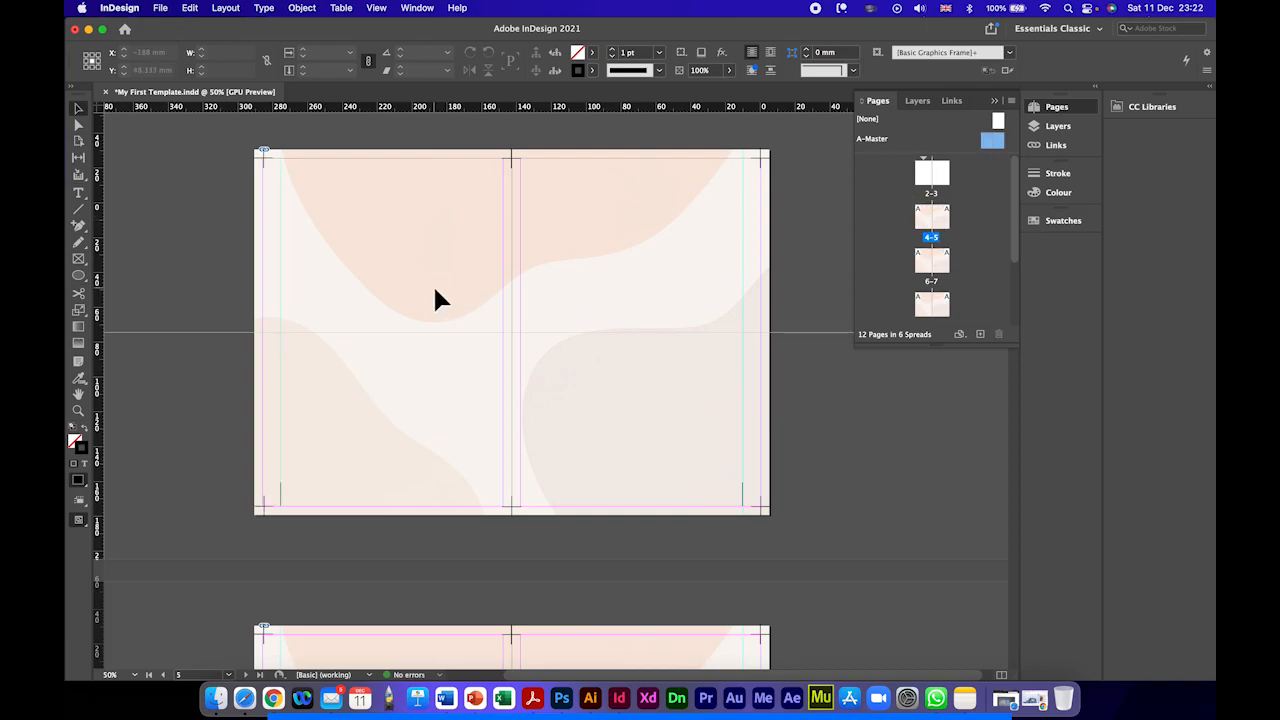
pyautogui.scroll(10, 428, 248)
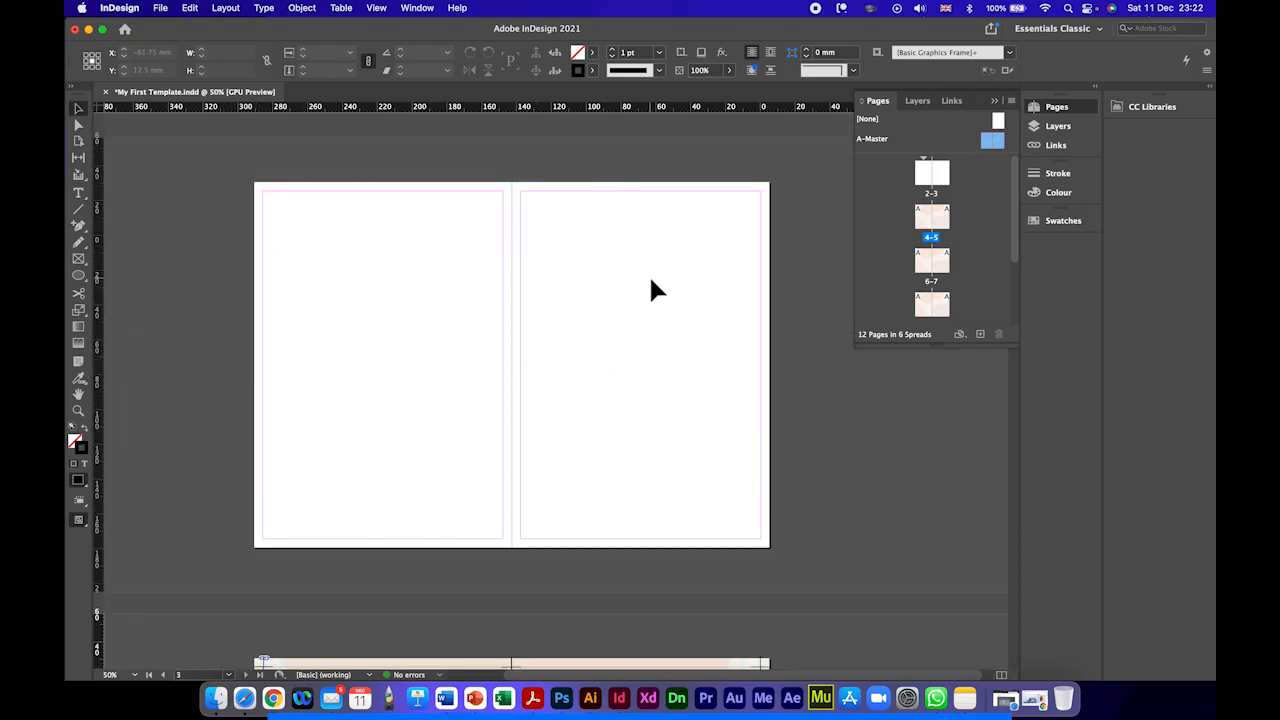
pyautogui.moveTo(996, 146); pyautogui.dragTo(937, 188)
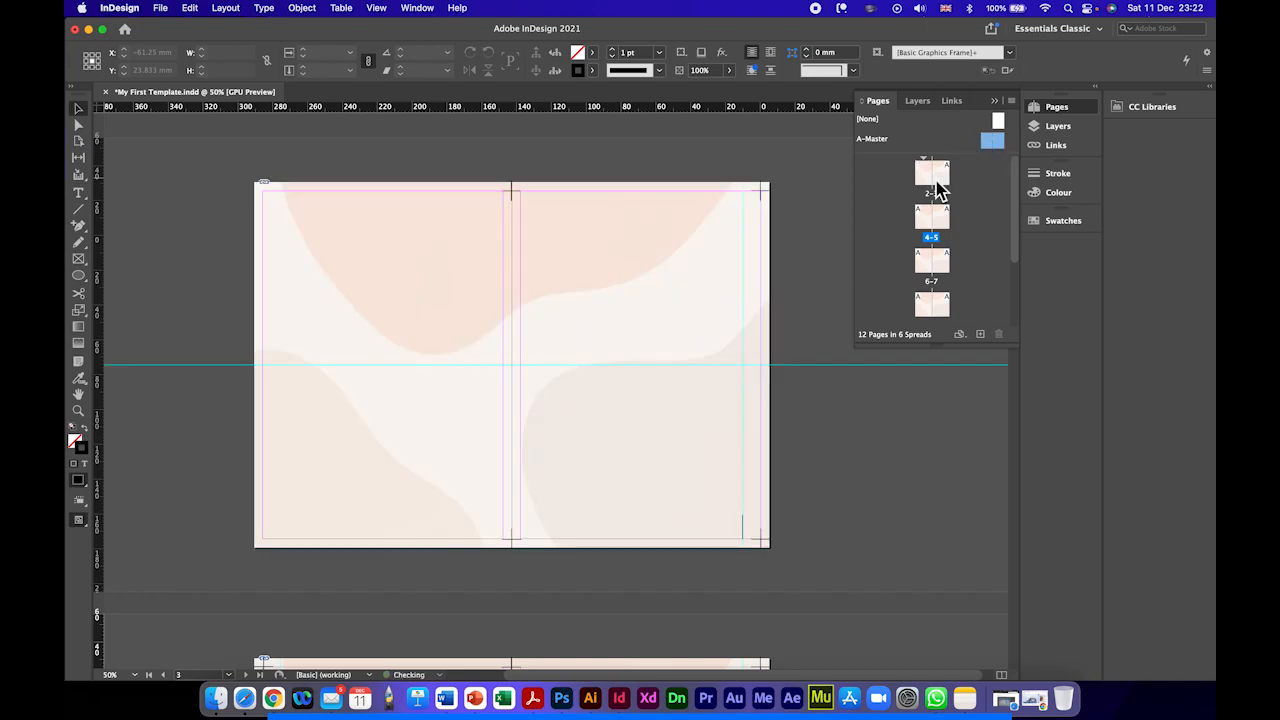
pyautogui.moveTo(994, 143); pyautogui.dragTo(934, 187)
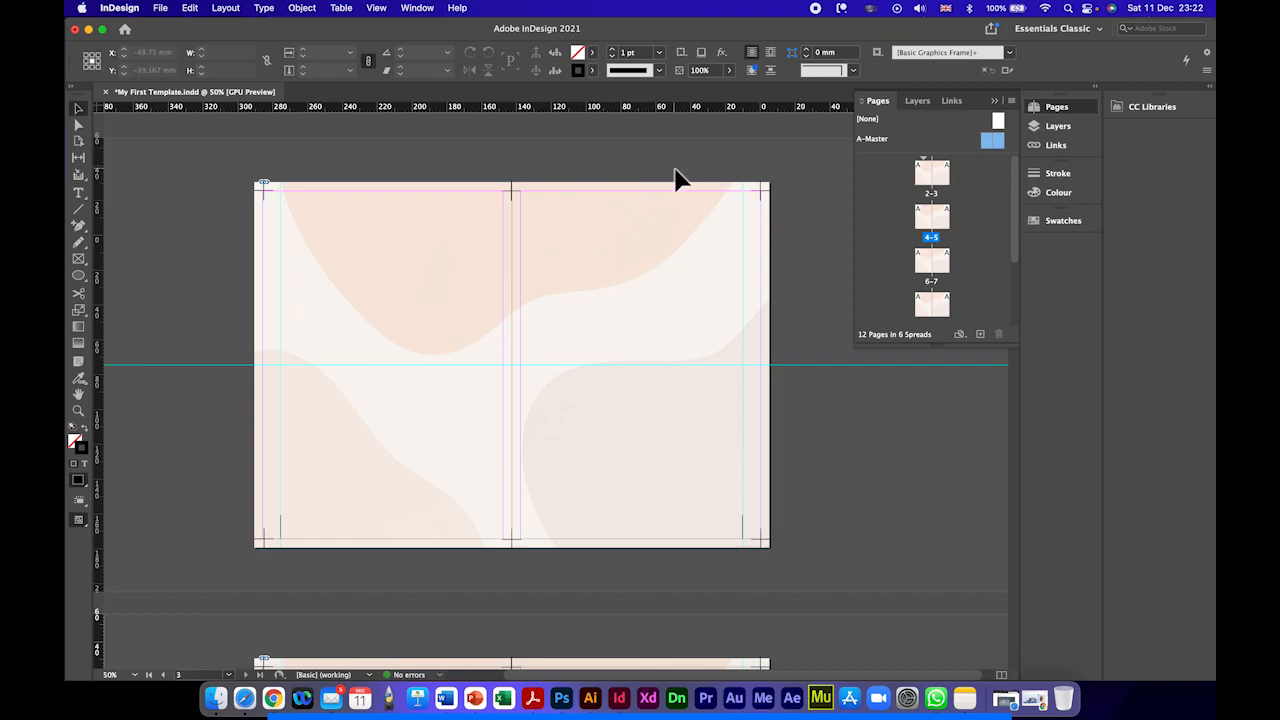
pyautogui.click(662, 313)
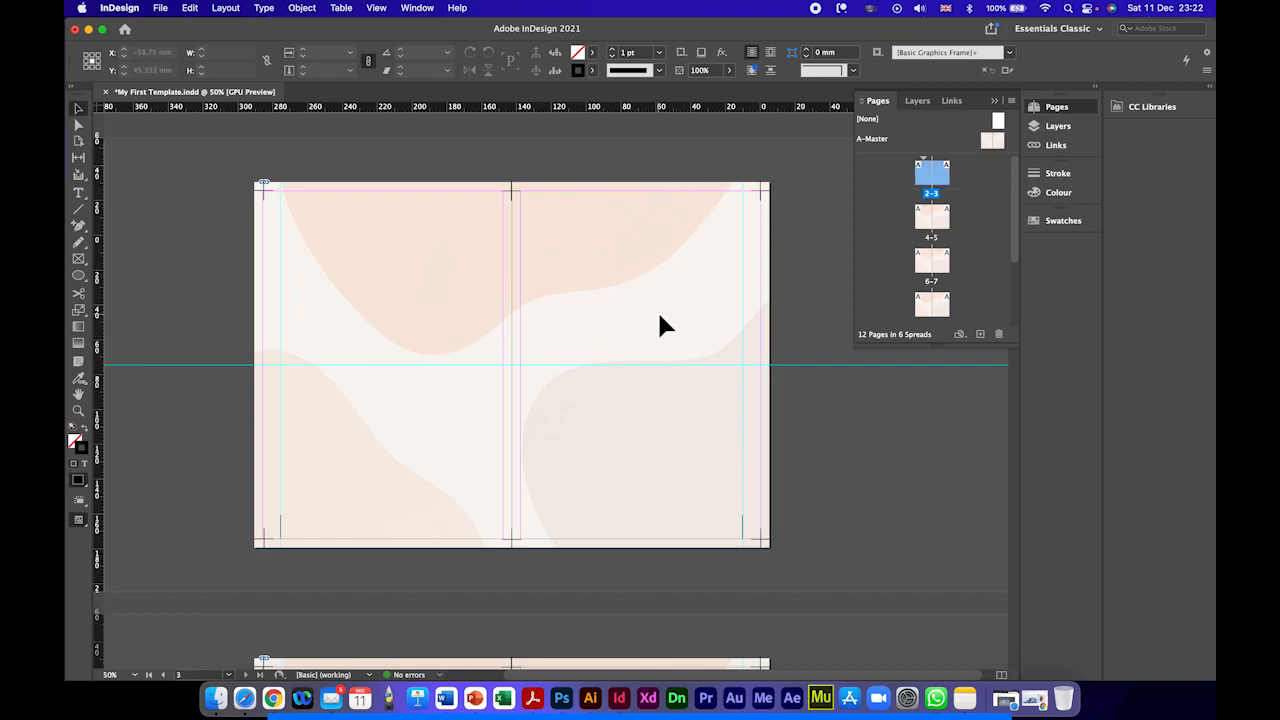
# Step: Look through the spreads from pages 4–5 onward to examine how the A-Master layout appears on them
pyautogui.doubleClick(931, 225)
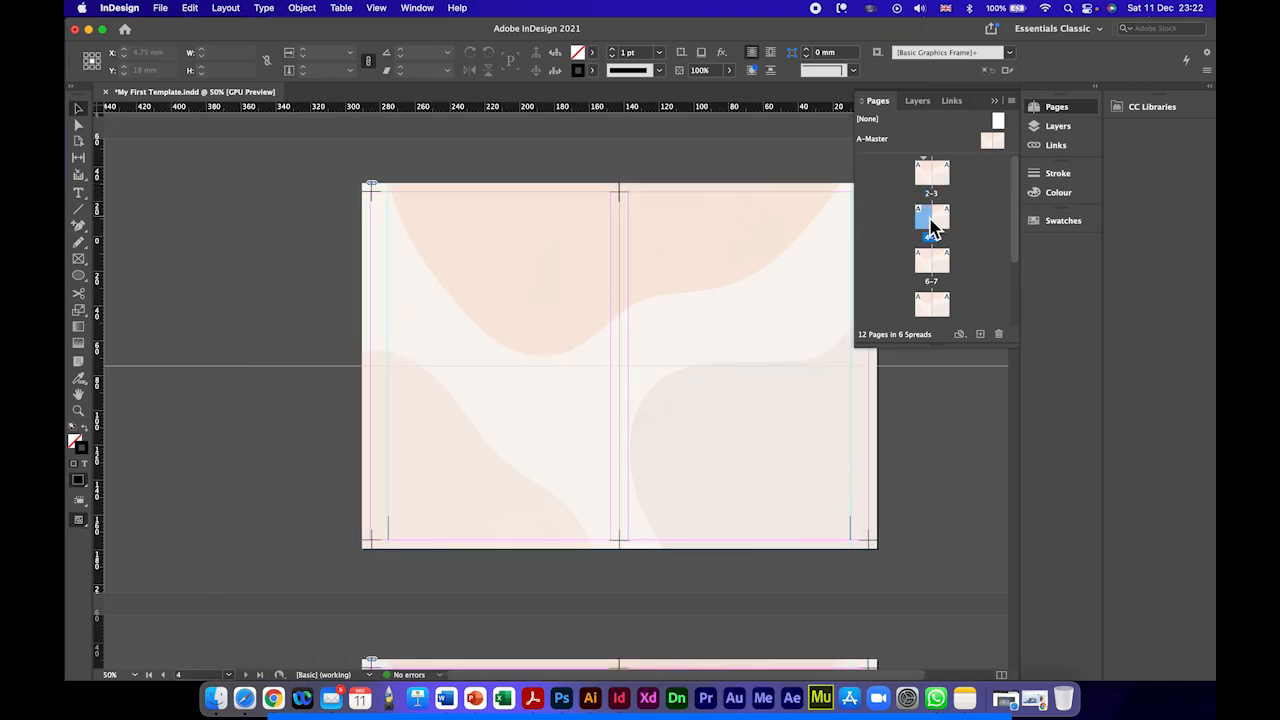
pyautogui.scroll(-5, 563, 294)
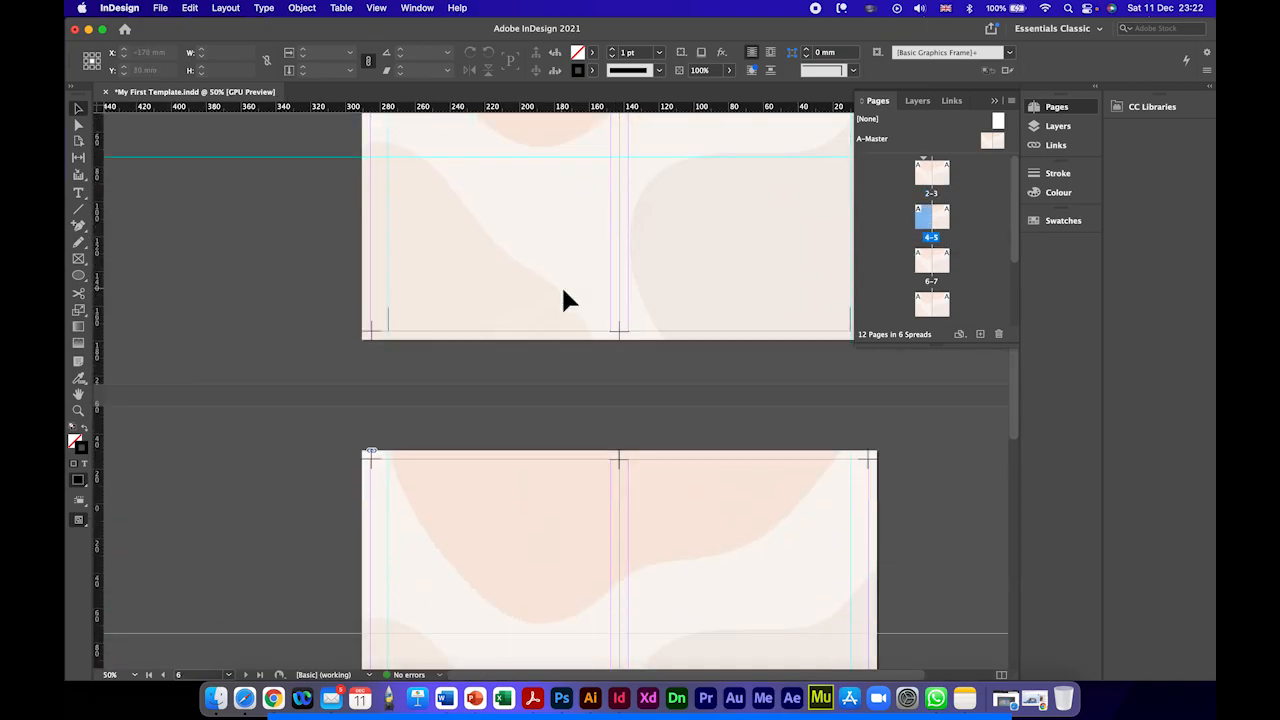
pyautogui.scroll(-4, 563, 299)
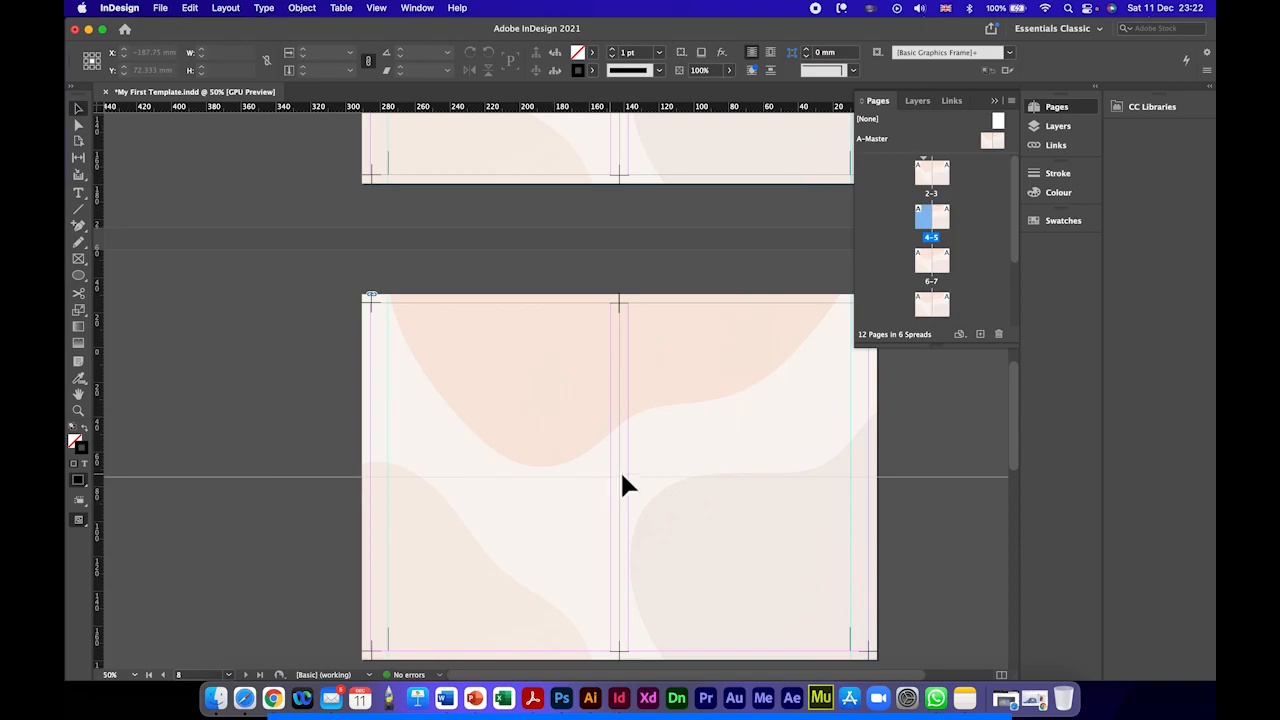
pyautogui.scroll(2, 740, 375)
pyautogui.scroll(-4, 737, 380)
pyautogui.scroll(8, 738, 382)
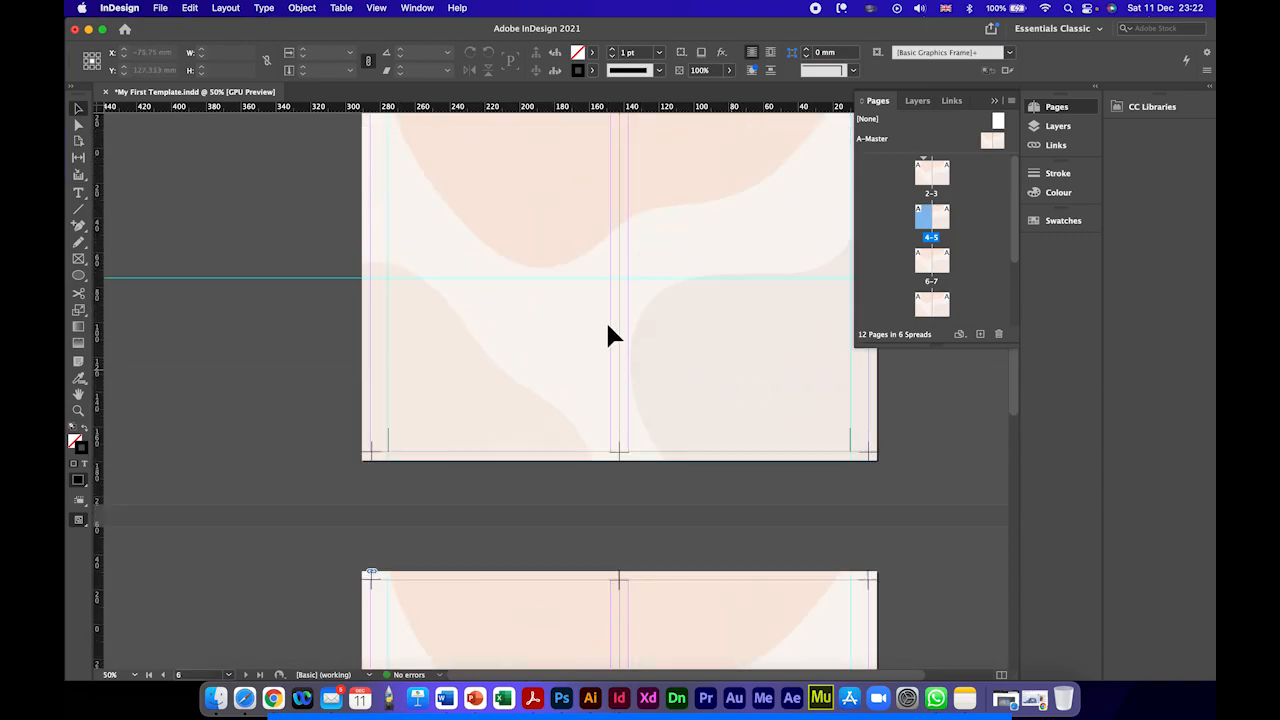
pyautogui.scroll(20, 544, 441)
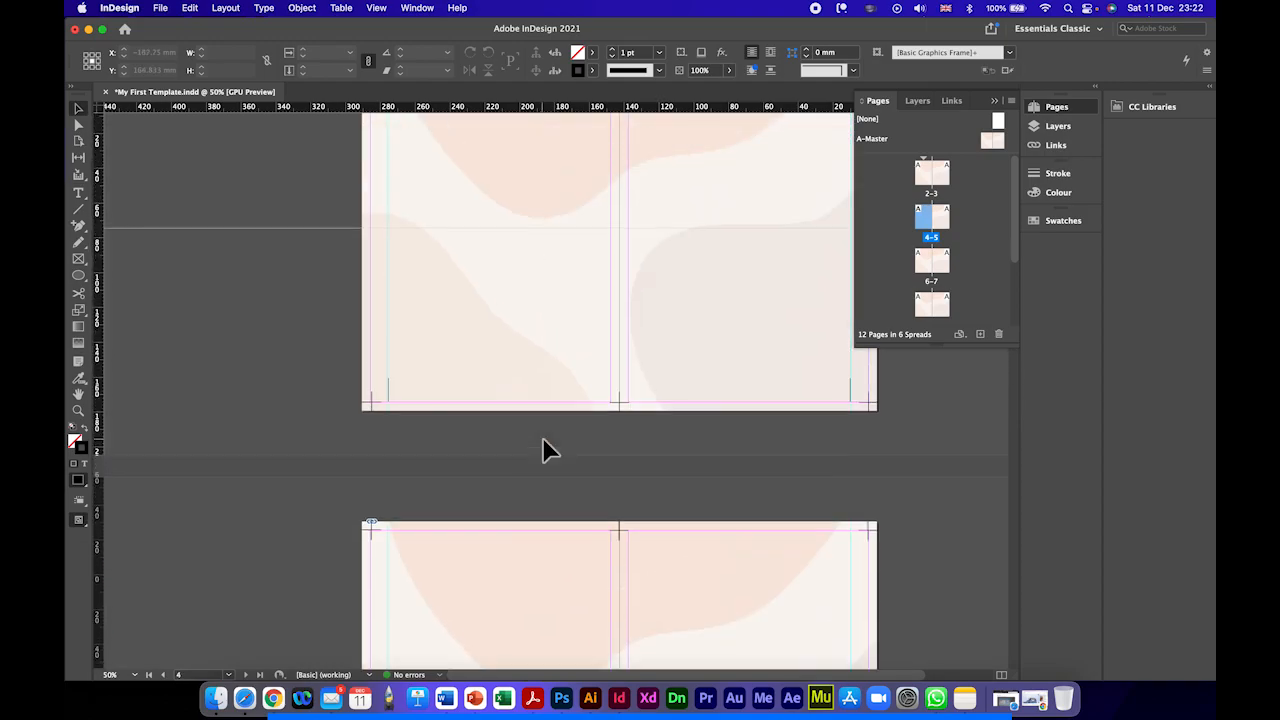
# Step: Target the 2–3 spread and make the Images layer active
pyautogui.scroll(2, 544, 450)
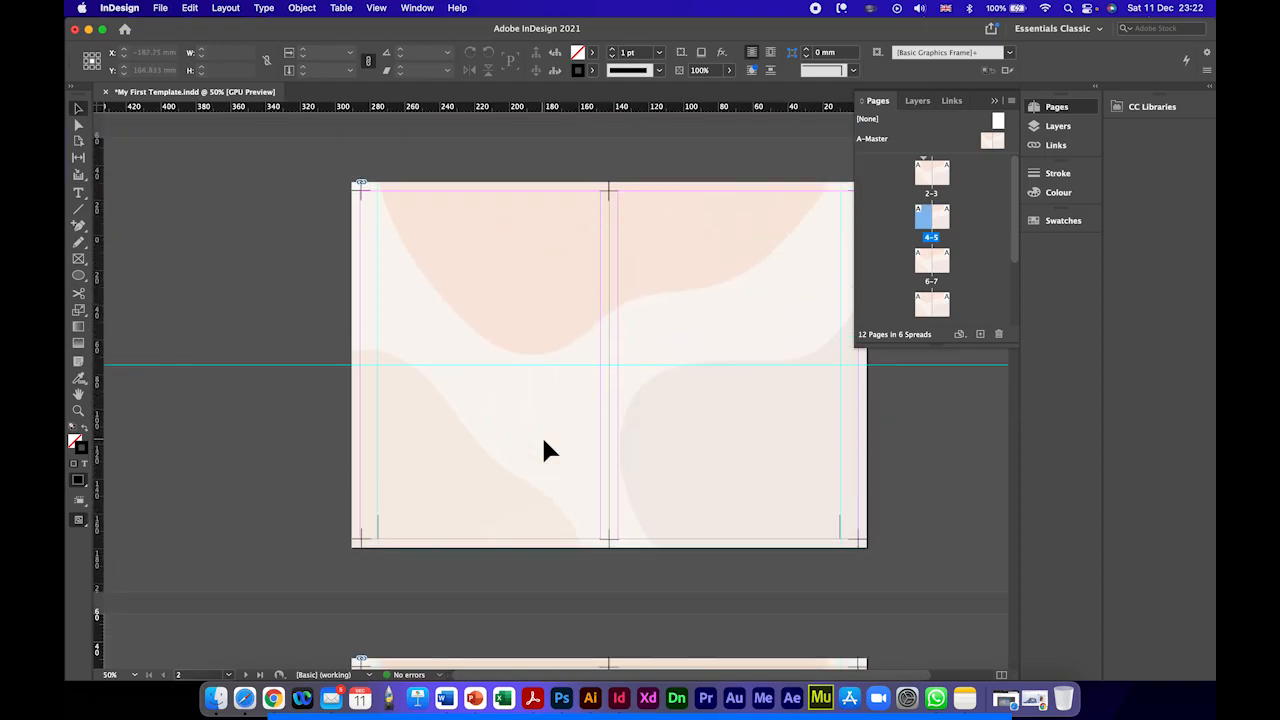
pyautogui.click(929, 198)
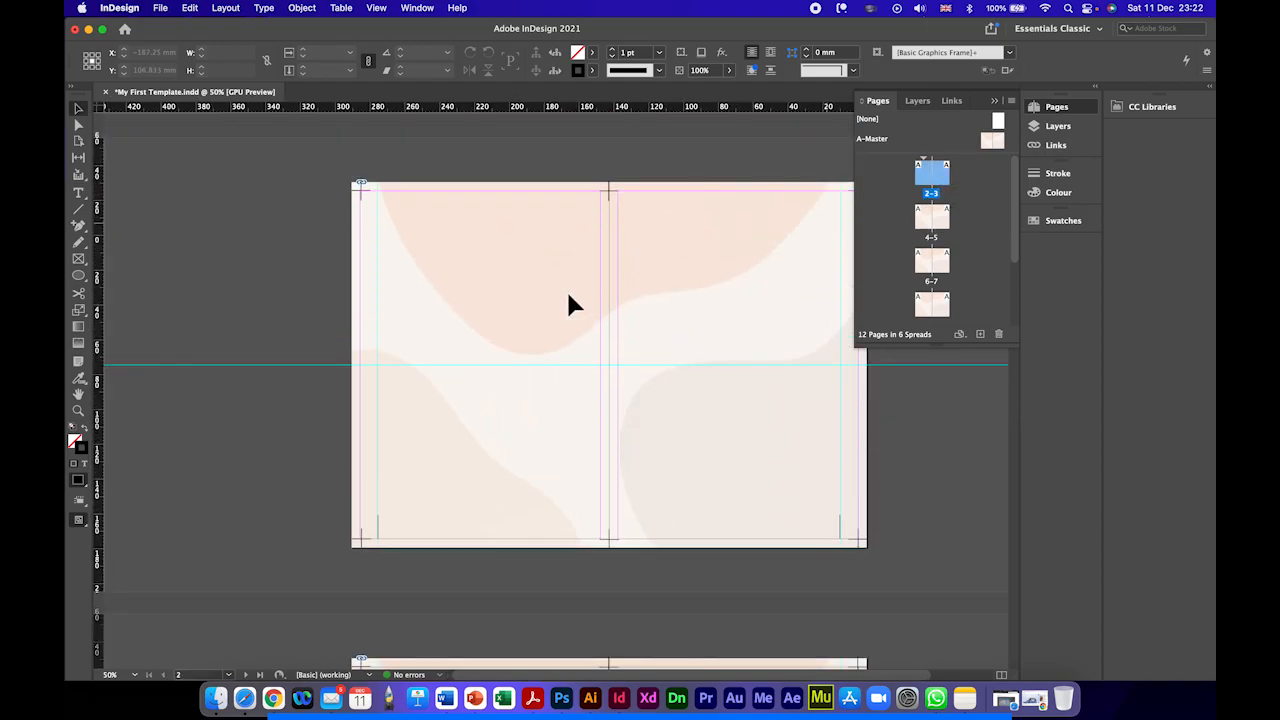
pyautogui.hscroll(3, 545, 296)
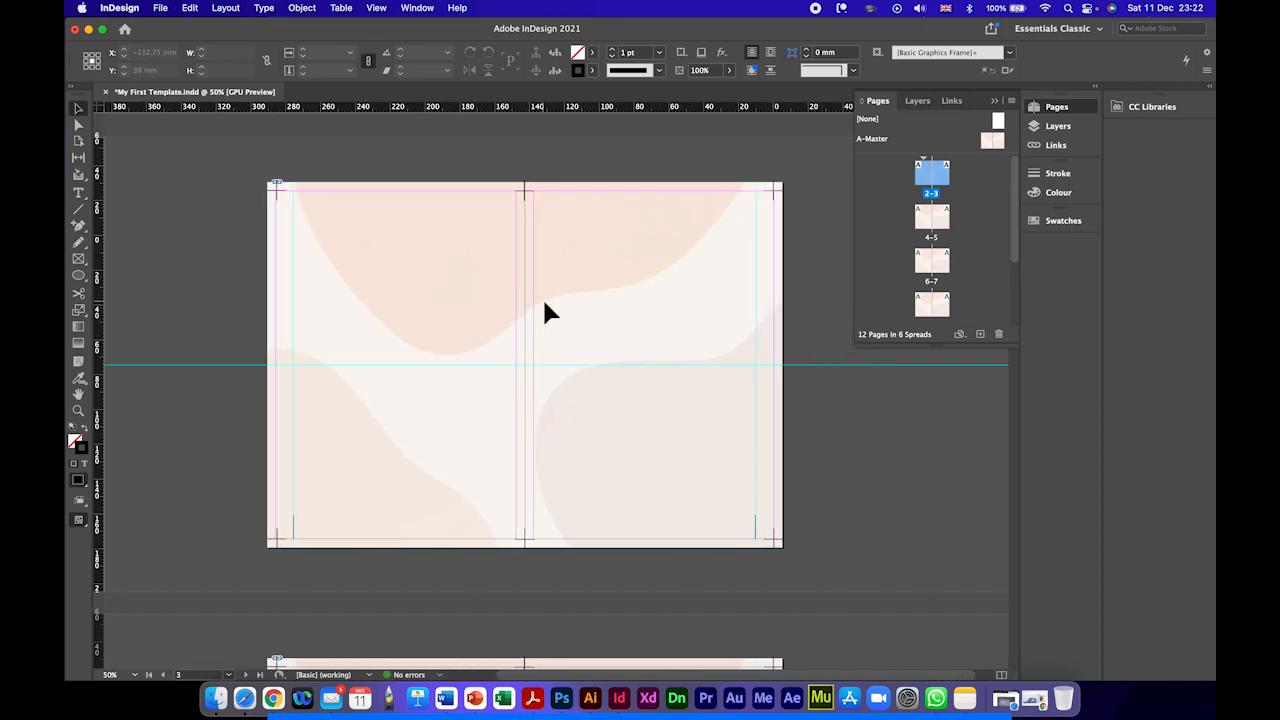
pyautogui.click(1058, 127)
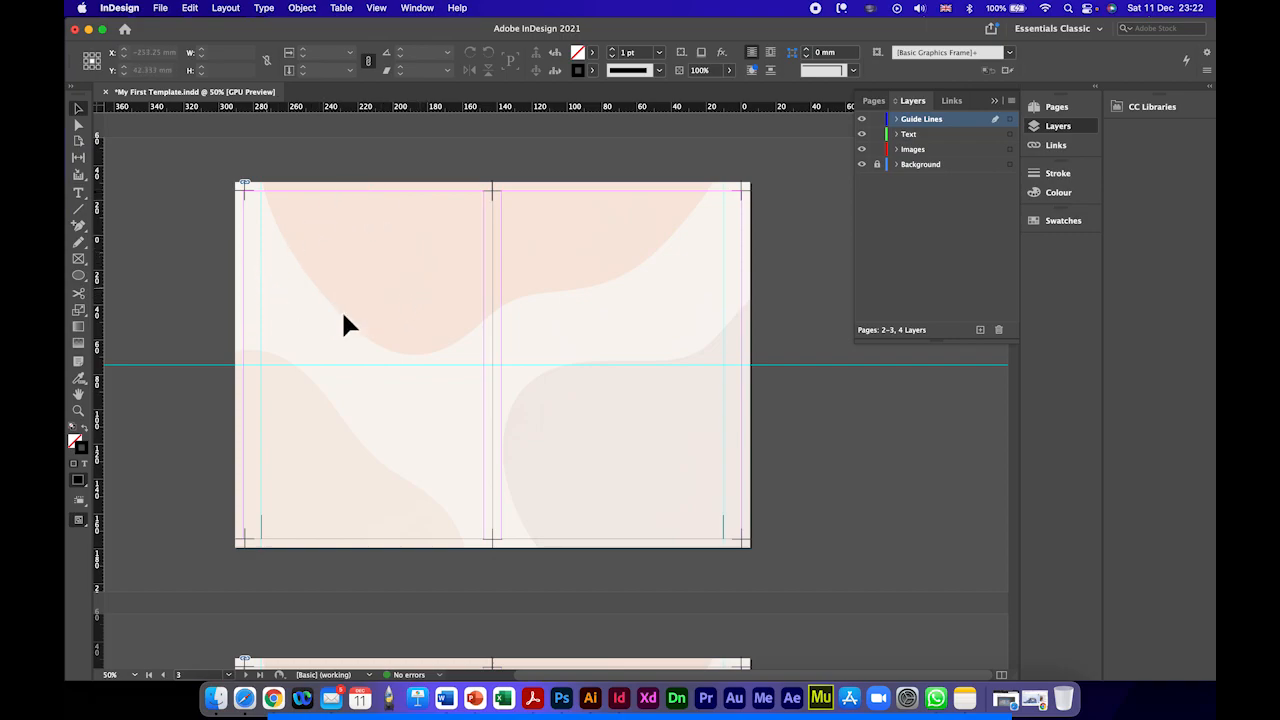
pyautogui.click(913, 150)
# Step: Place beautiful-transparent-plants-png-6.png from the Finder Images folder onto the left page between its upper and lower margins, about 96.5 × 199.9 mm
pyautogui.moveTo(845, 38); pyautogui.dragTo(575, 35)
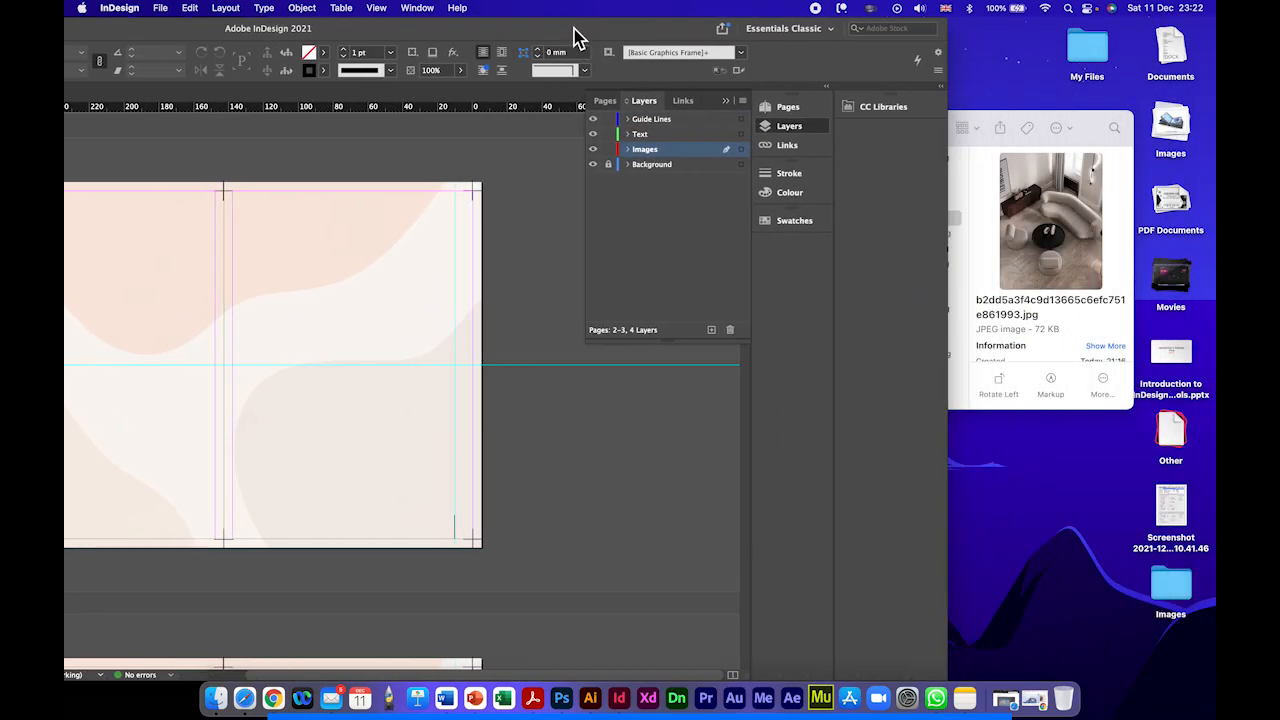
pyautogui.click(998, 126)
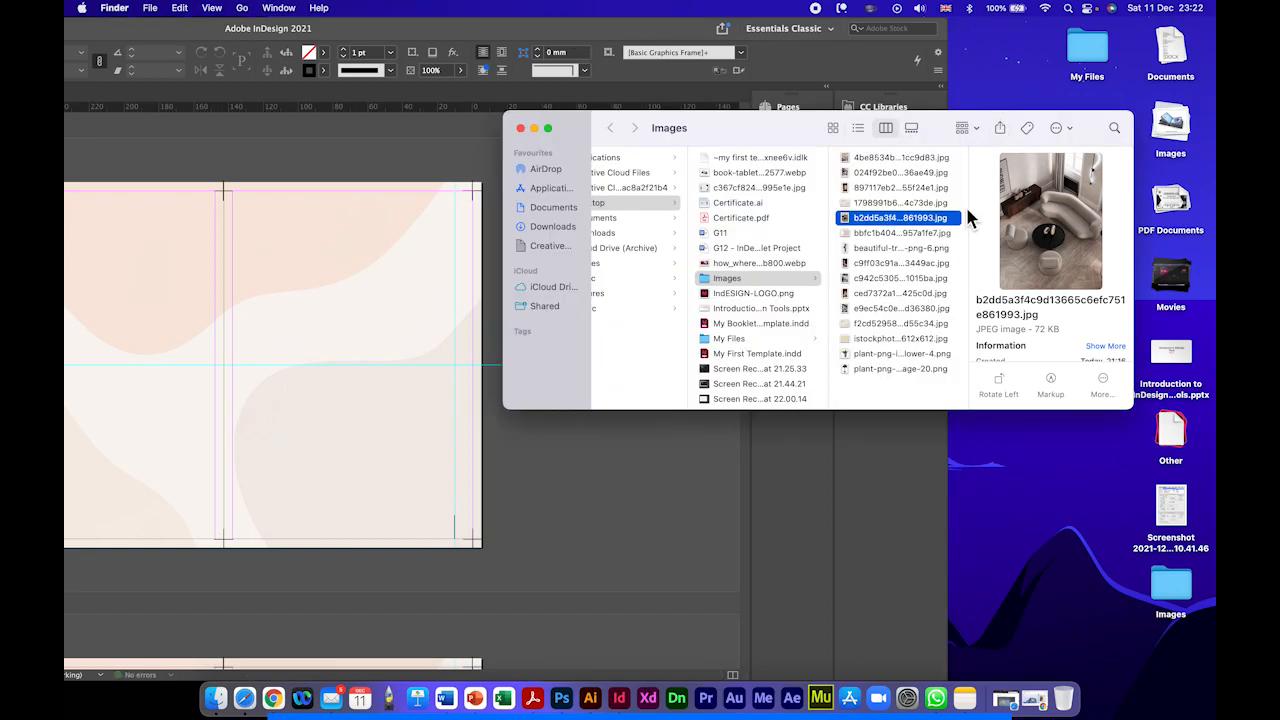
pyautogui.click(882, 264)
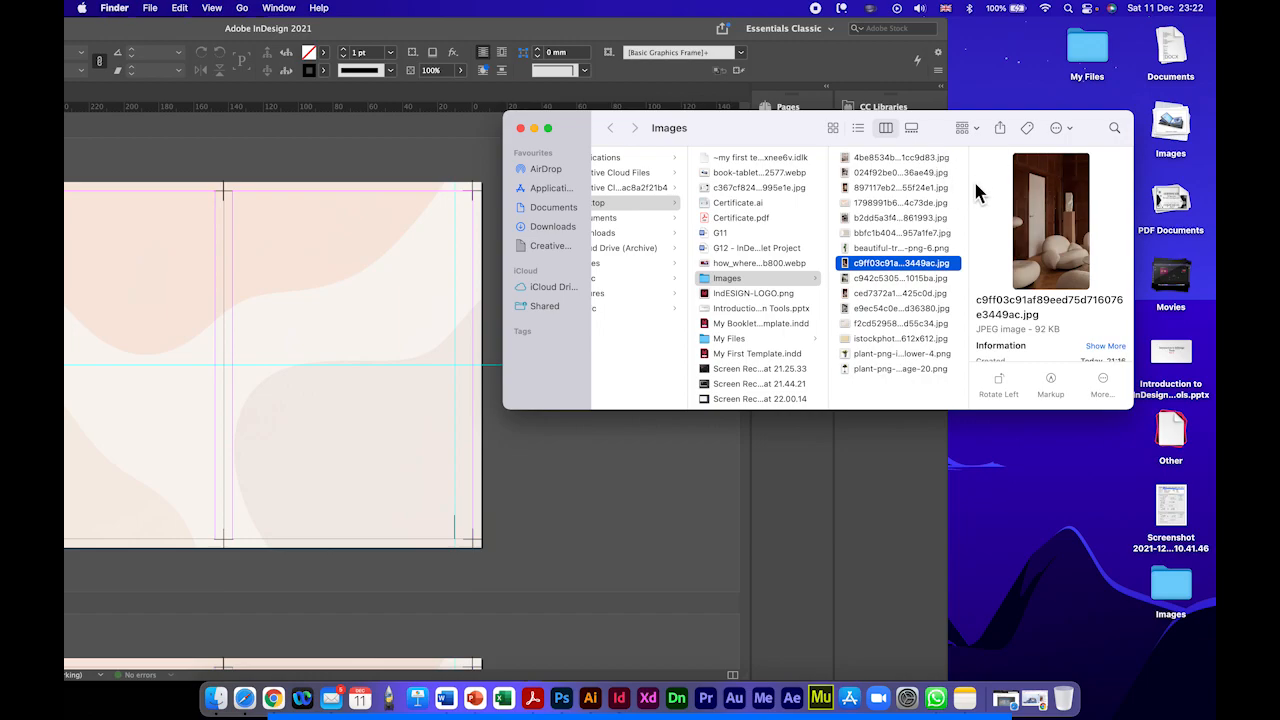
pyautogui.click(858, 249)
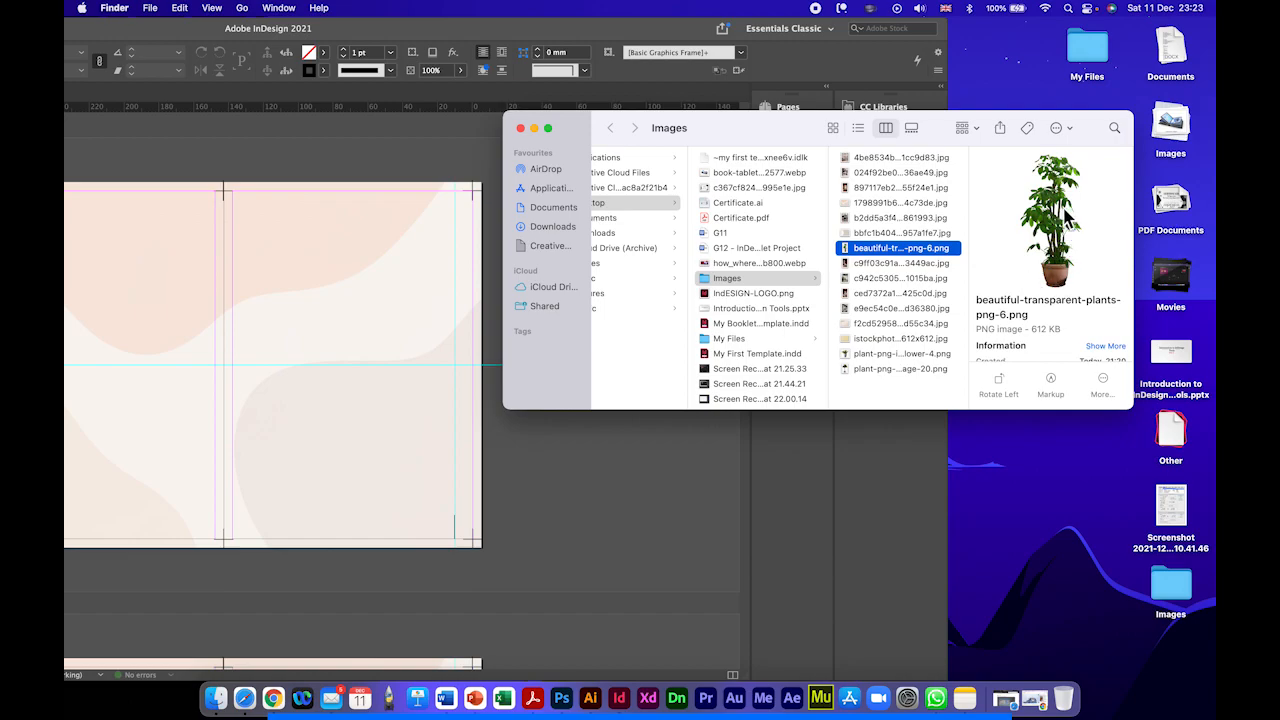
pyautogui.moveTo(1066, 218); pyautogui.dragTo(345, 252)
pyautogui.moveTo(385, 30); pyautogui.dragTo(660, 27)
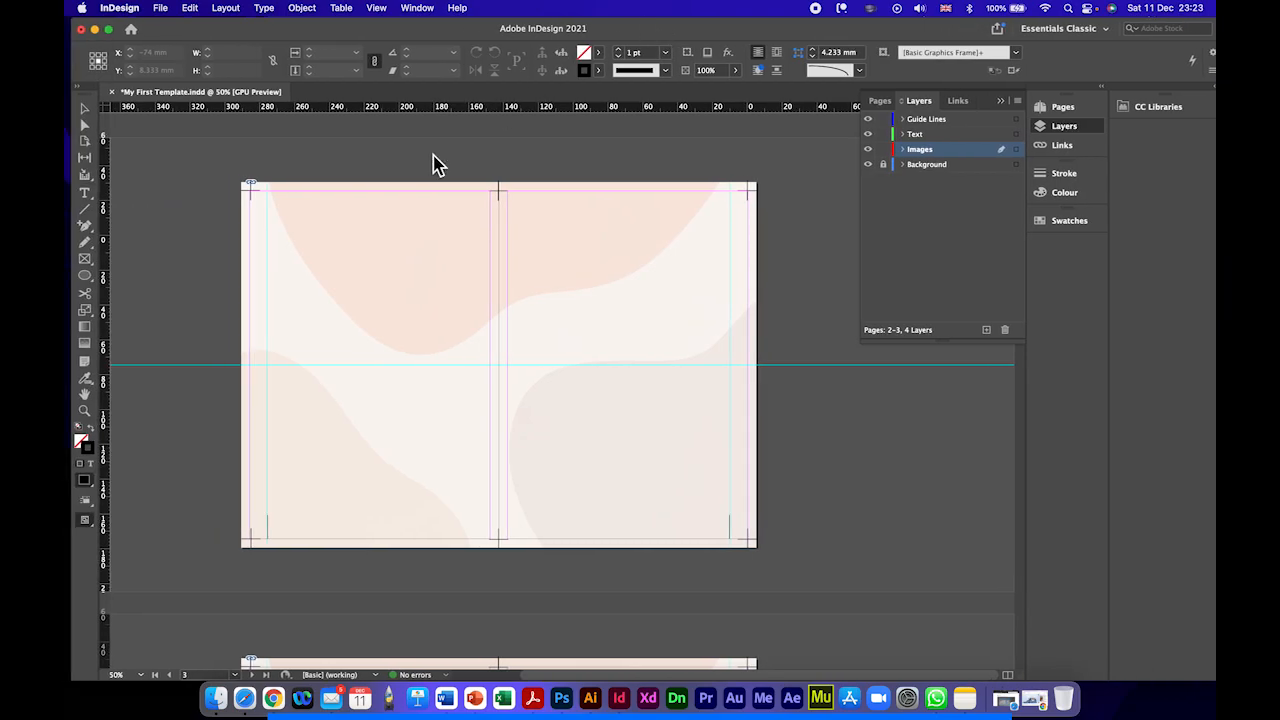
pyautogui.moveTo(253, 196); pyautogui.dragTo(389, 549)
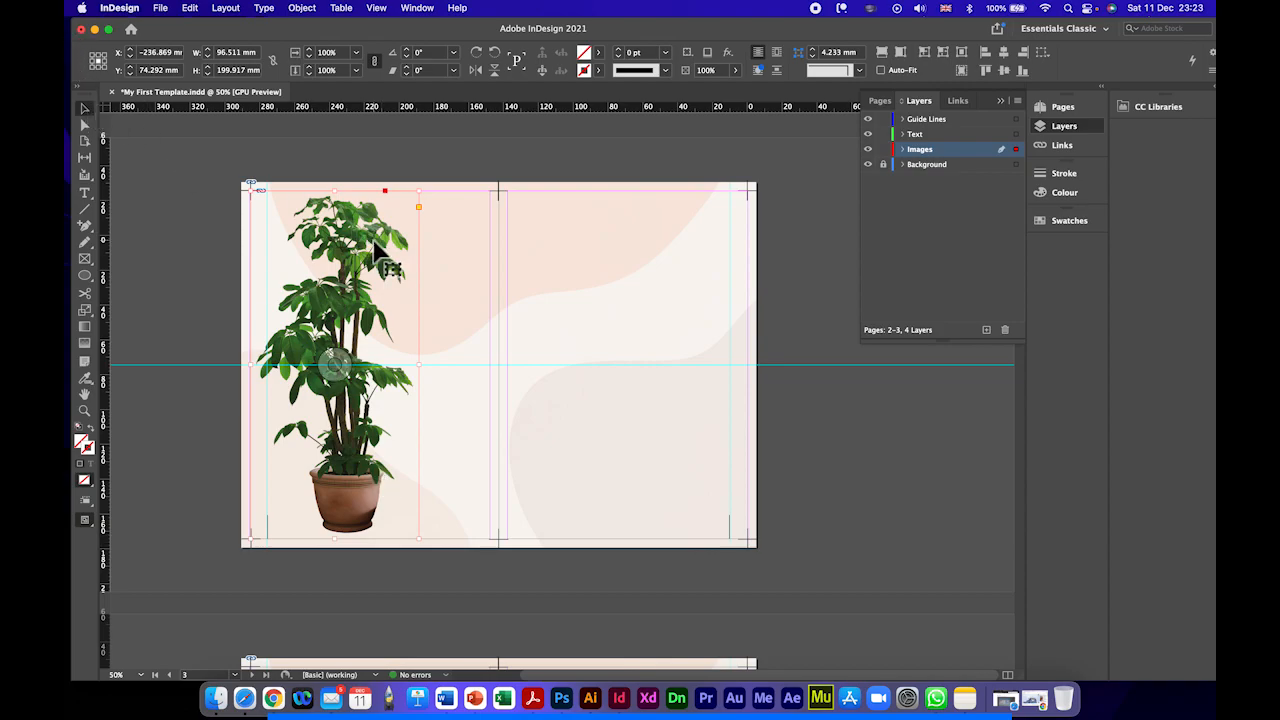
# Step: Move the plant image partly over the left page's outer edge, mirror it horizontally, and position it at about X -279.5 mm
pyautogui.moveTo(346, 299); pyautogui.dragTo(266, 305)
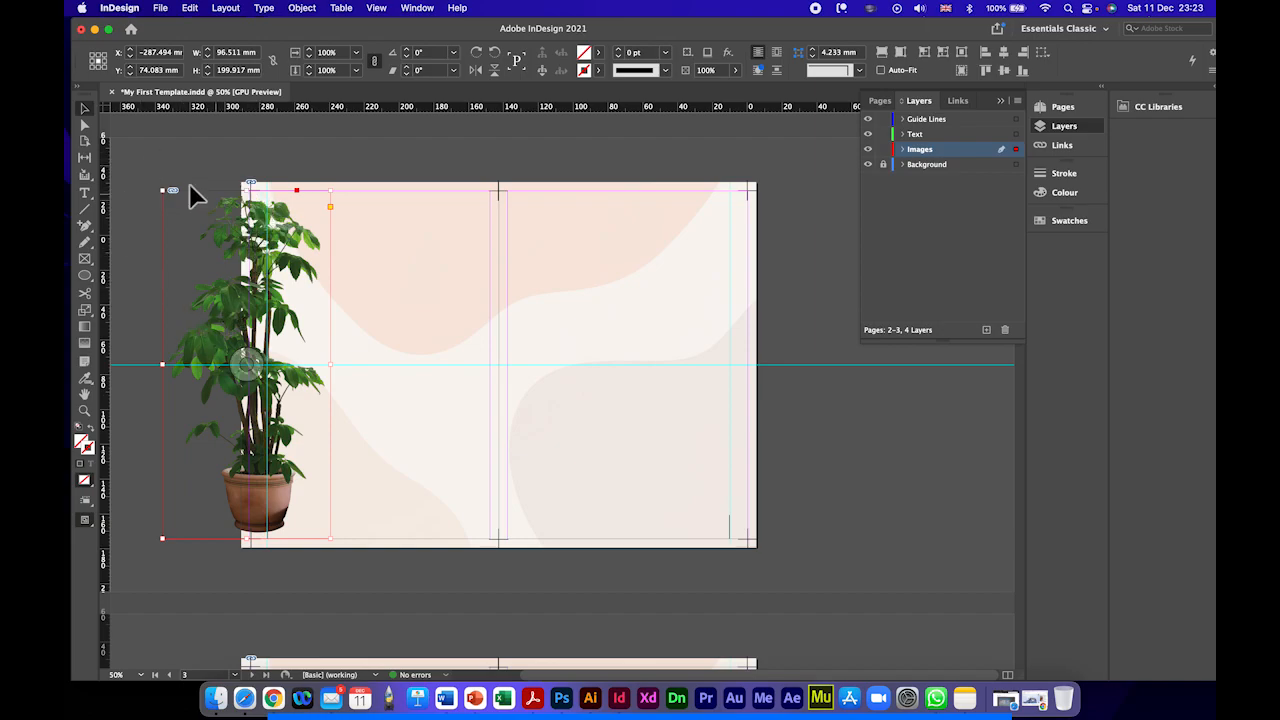
pyautogui.click(479, 72)
pyautogui.moveTo(224, 270); pyautogui.dragTo(243, 272)
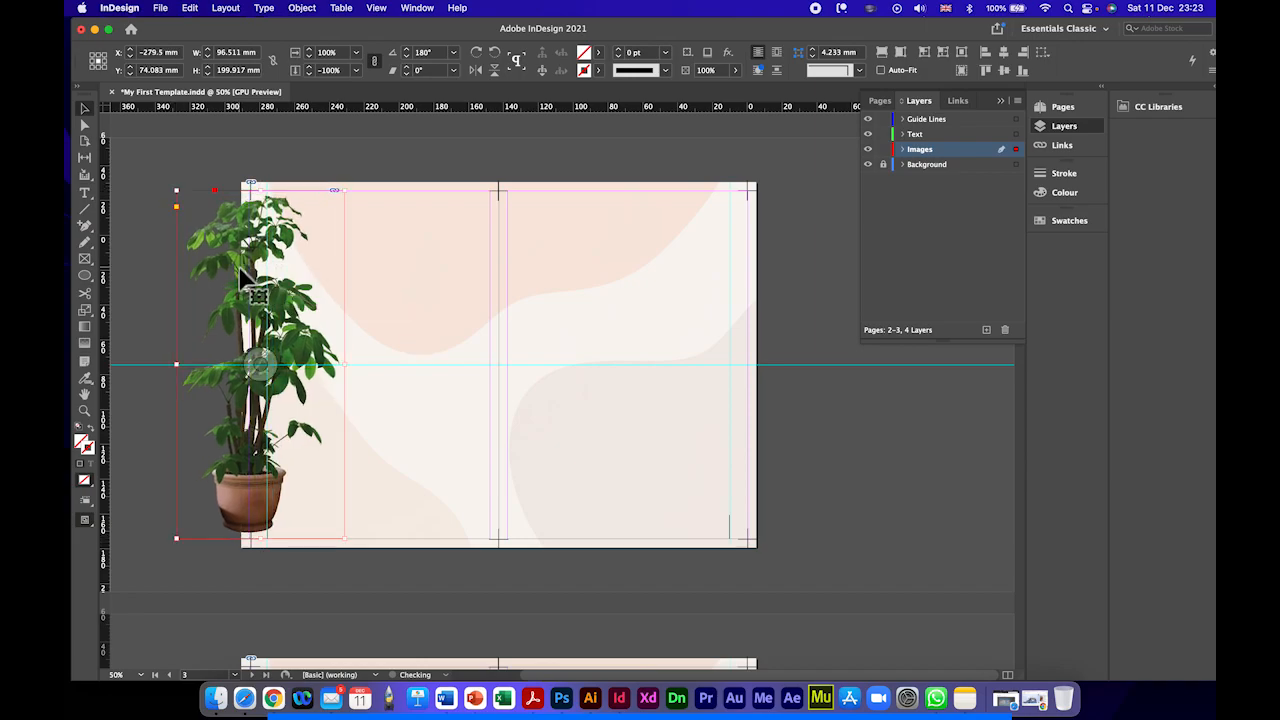
pyautogui.click(302, 113)
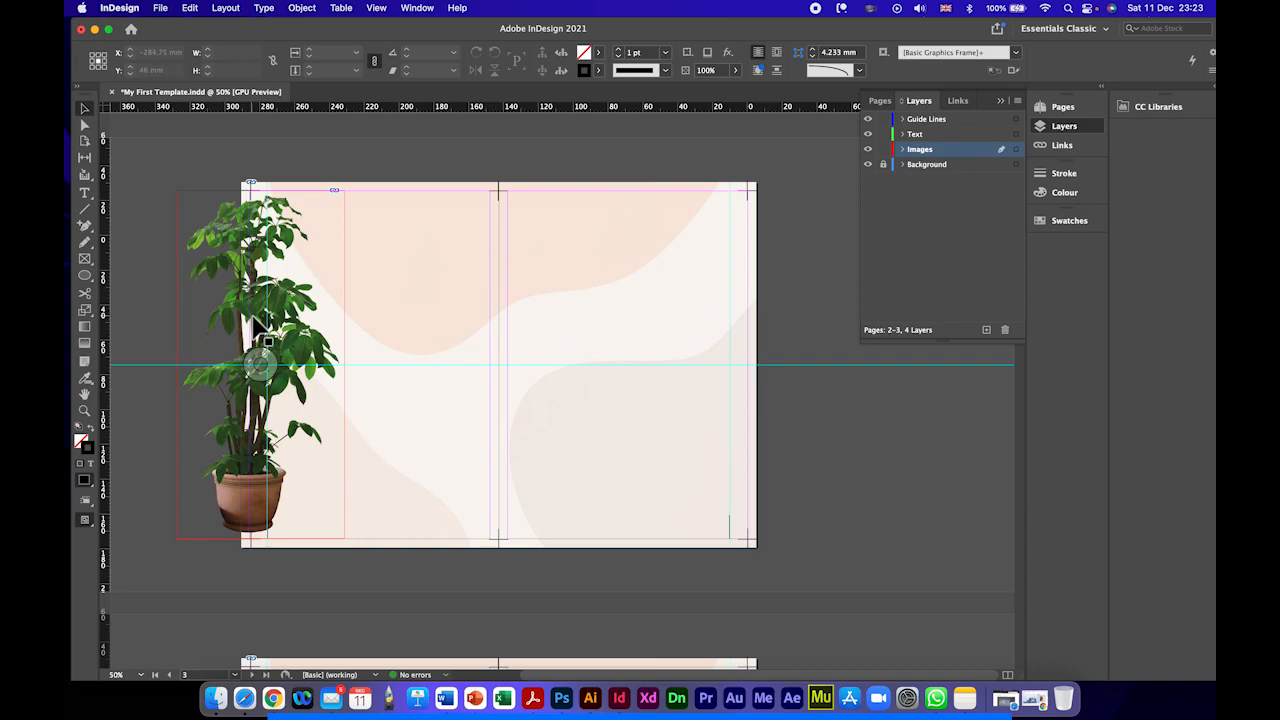
pyautogui.click(228, 240)
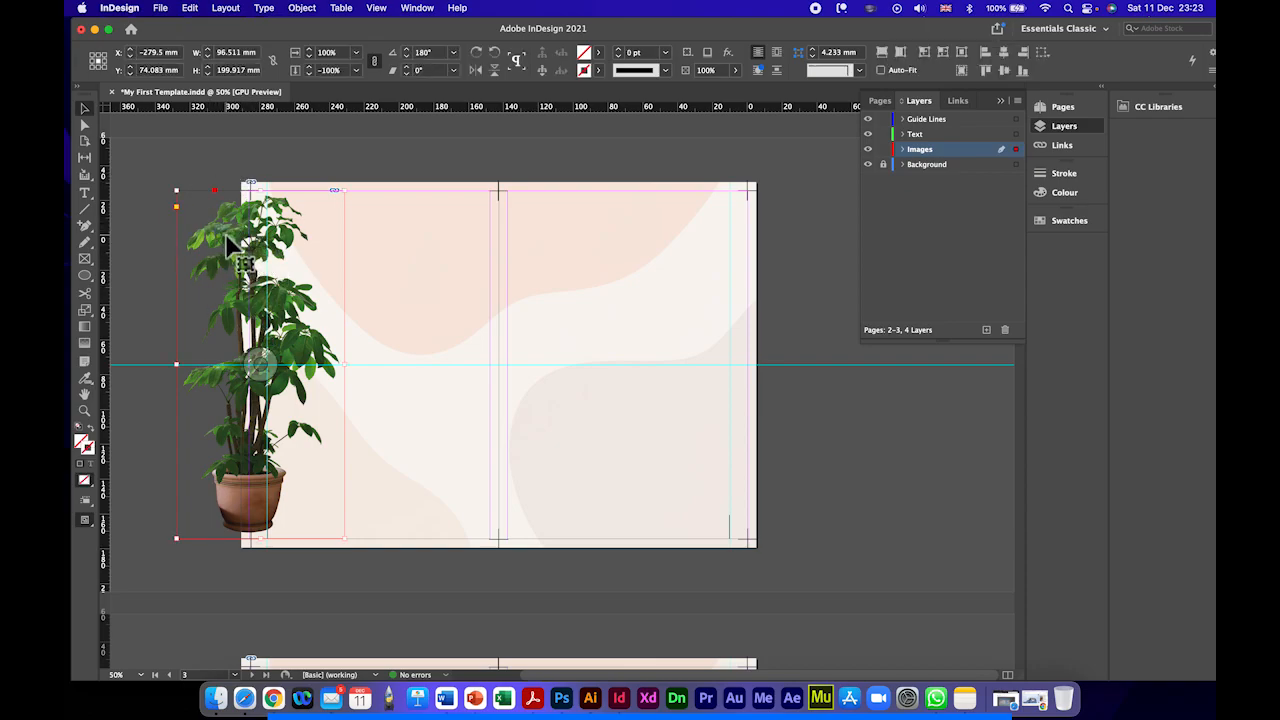
pyautogui.click(176, 370)
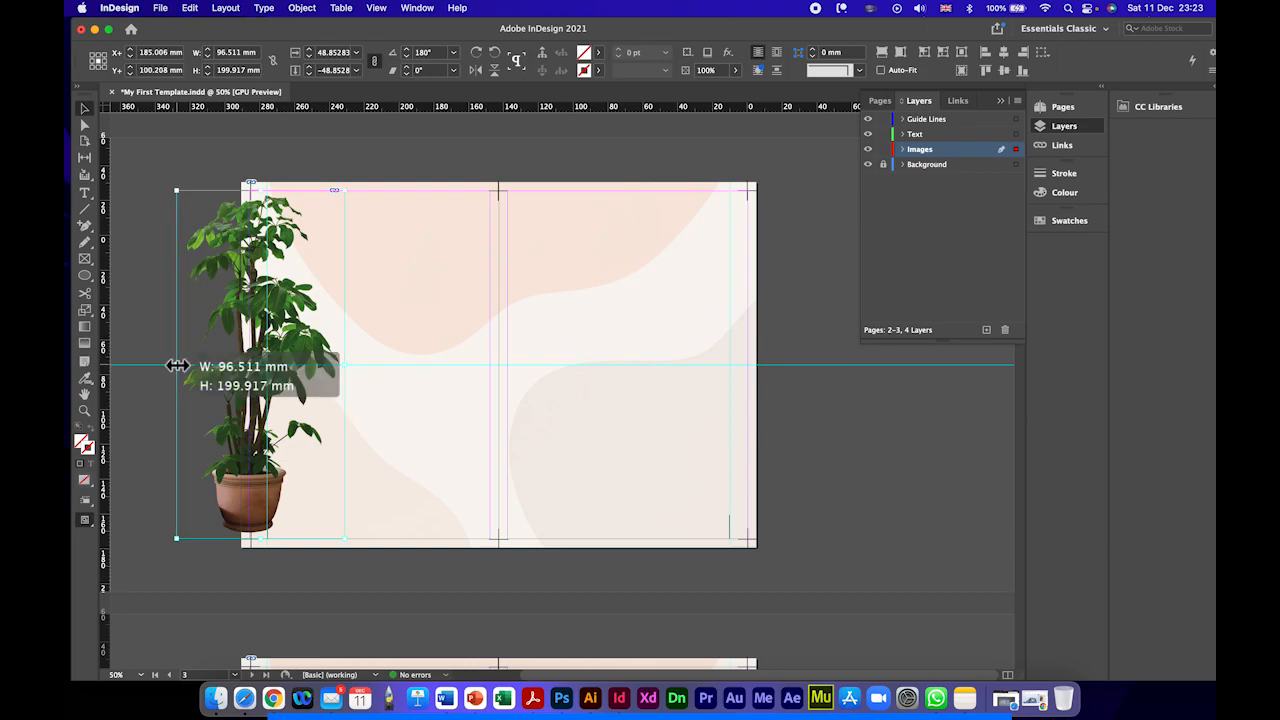
pyautogui.moveTo(177, 370); pyautogui.dragTo(209, 364)
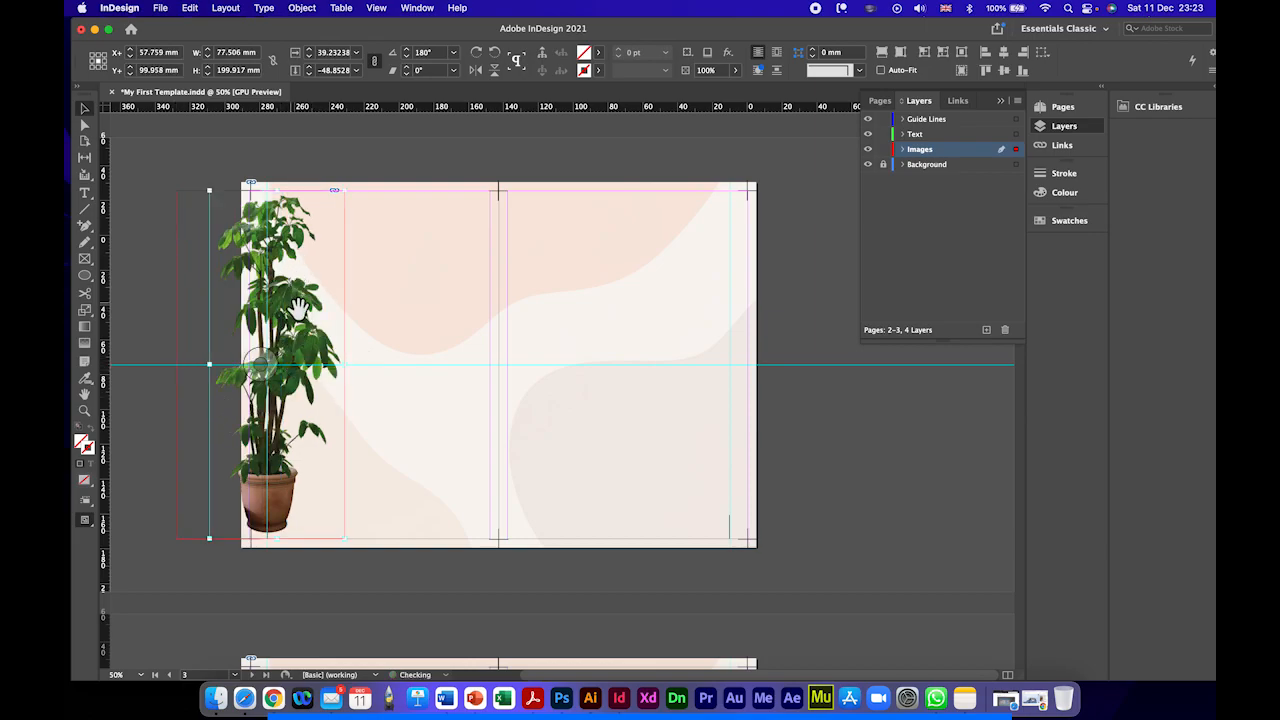
pyautogui.press('super+z')
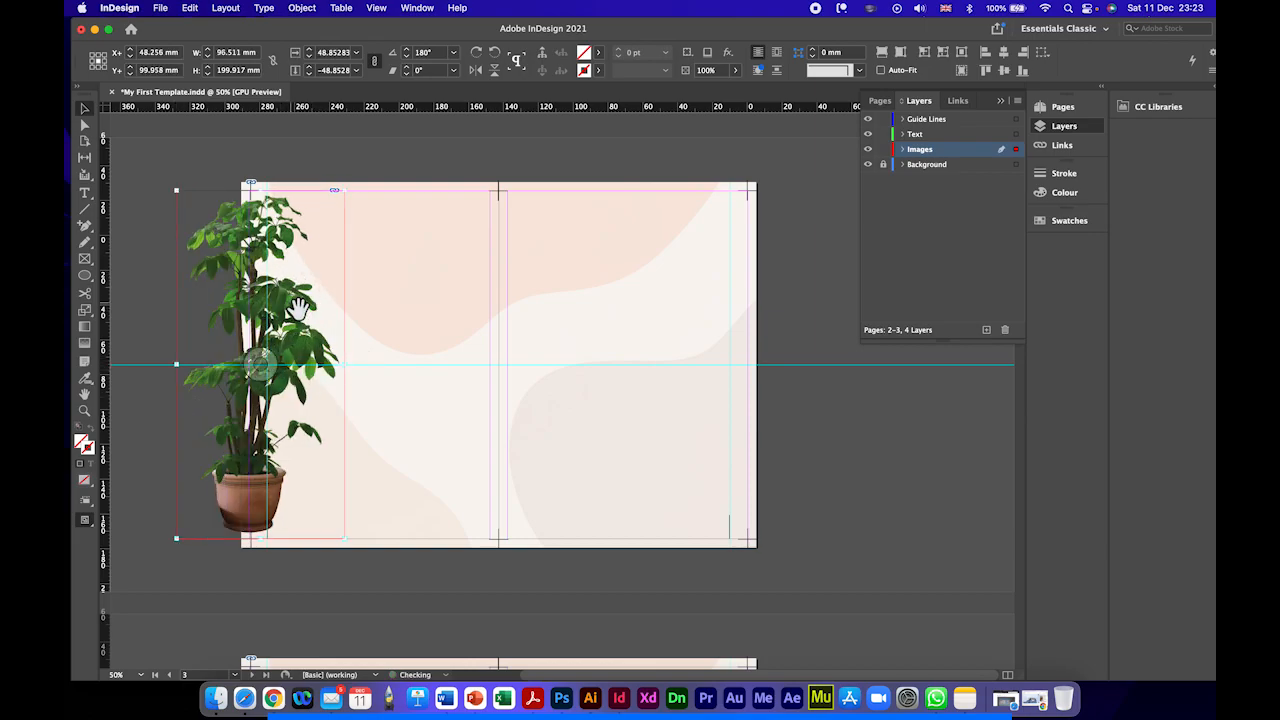
# Step: Crop the plant image's frame on its outer side to the left page's edge, making it about 59.5 mm wide
pyautogui.doubleClick(229, 245)
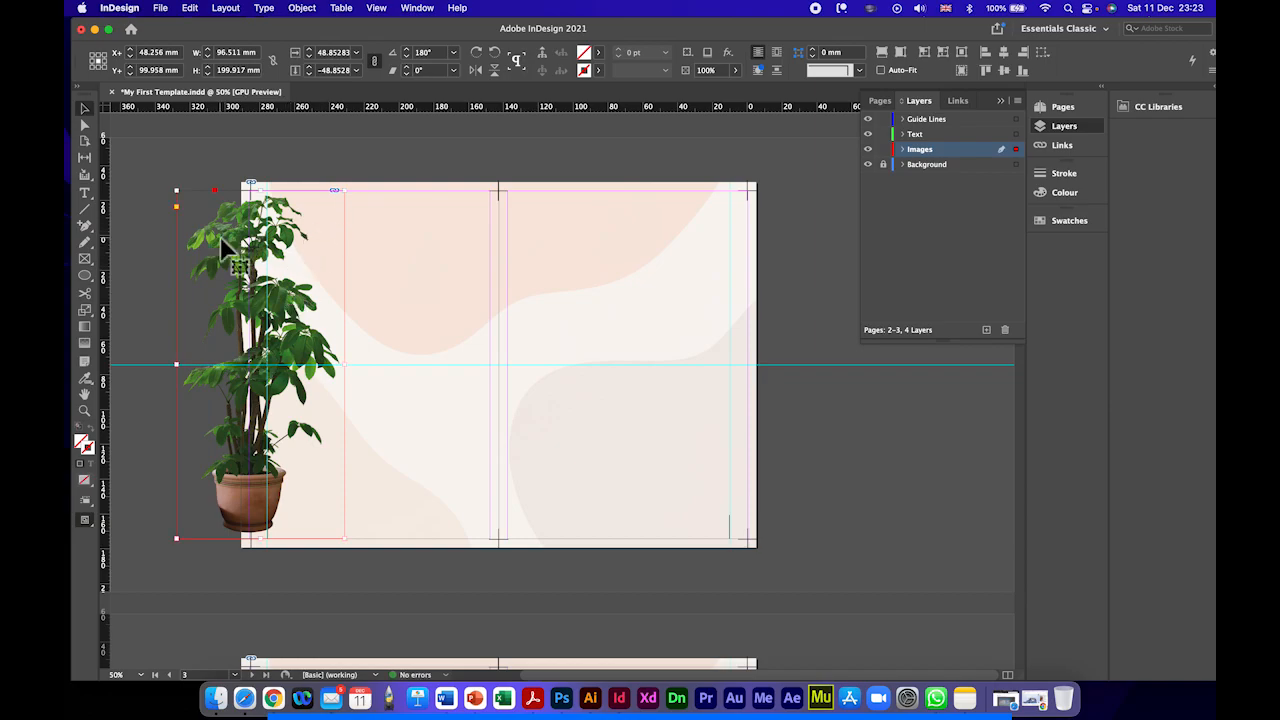
pyautogui.moveTo(184, 371); pyautogui.dragTo(241, 368)
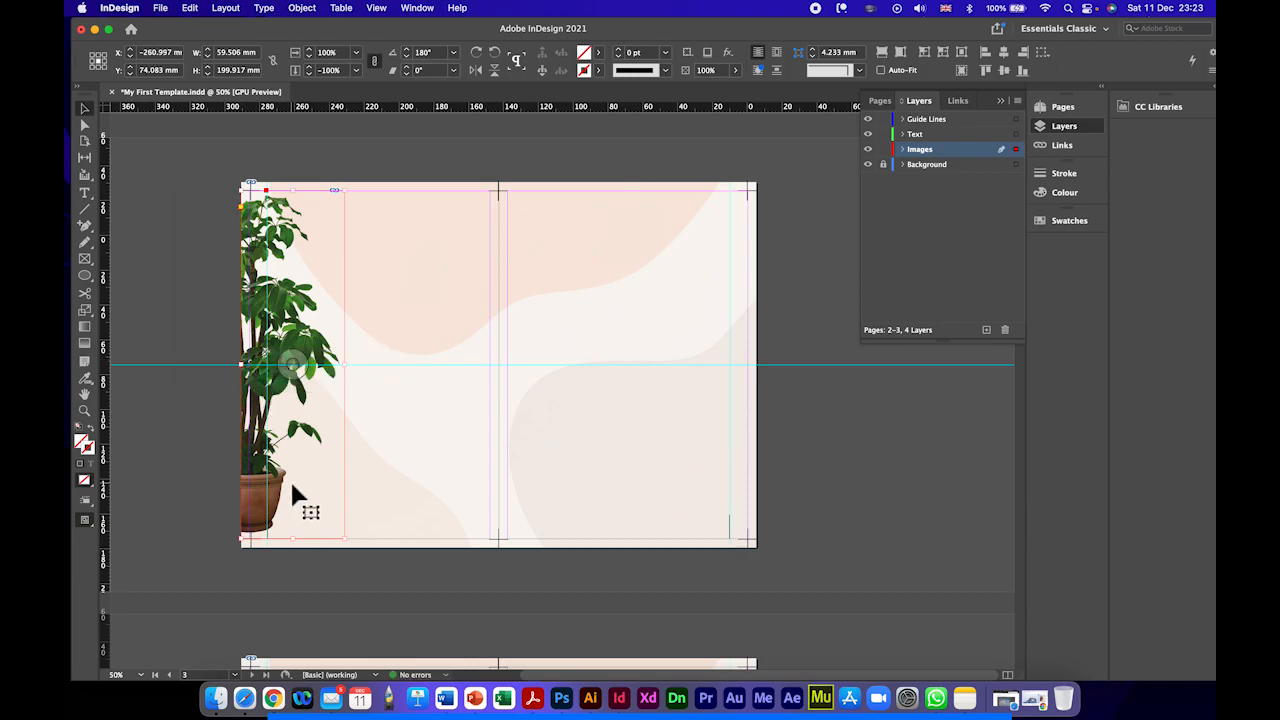
pyautogui.click(210, 310)
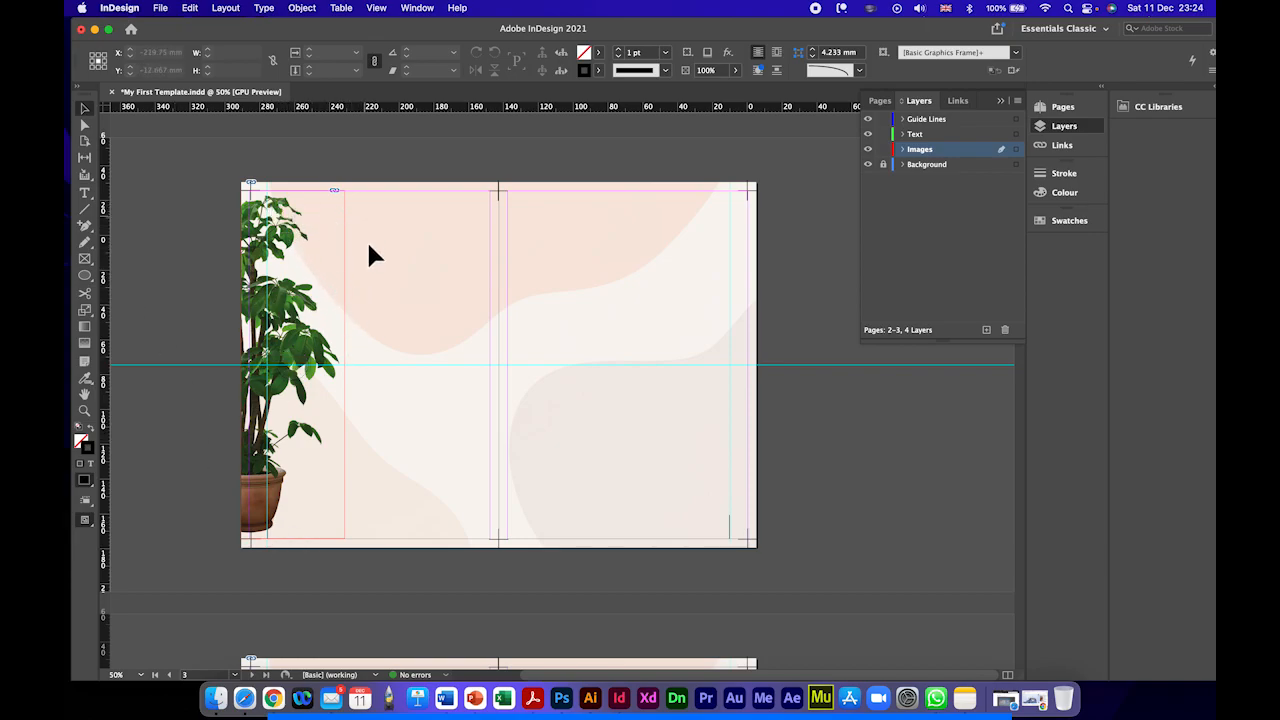
# Step: Draw a text frame over most of the left page, overlapping the plant, and fill it with placeholder text
pyautogui.click(84, 193)
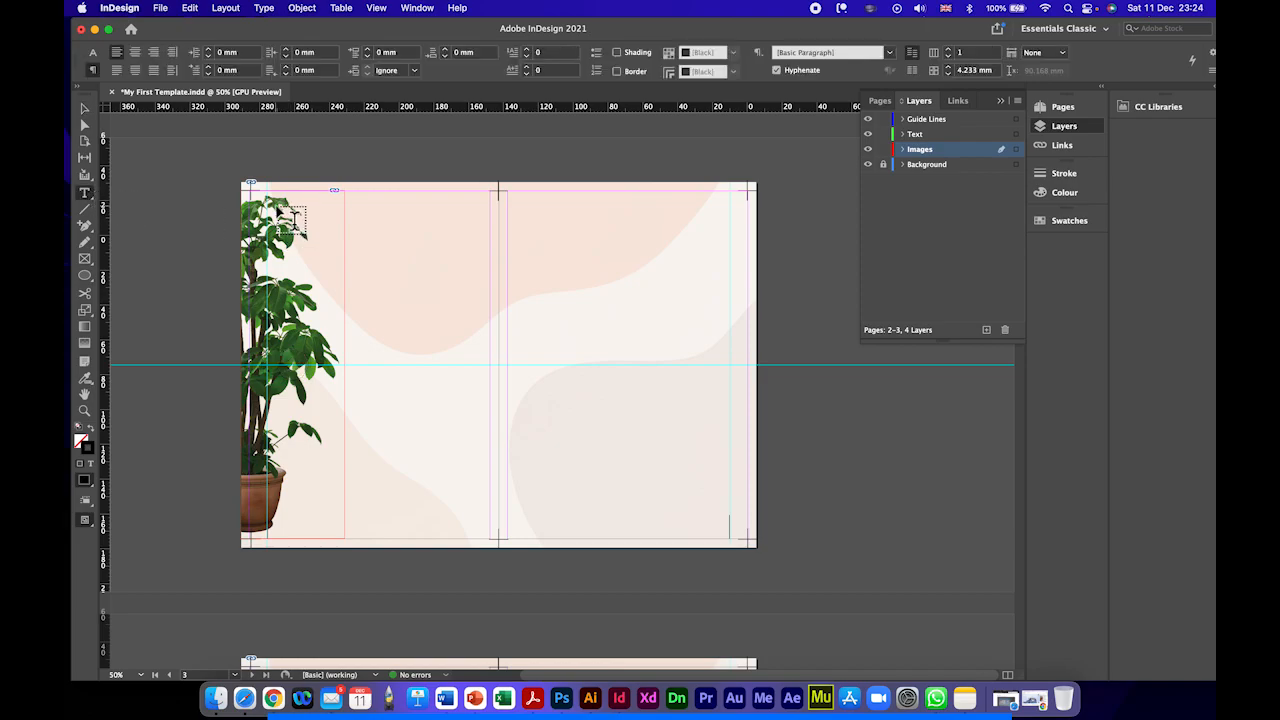
pyautogui.moveTo(262, 198); pyautogui.dragTo(481, 538)
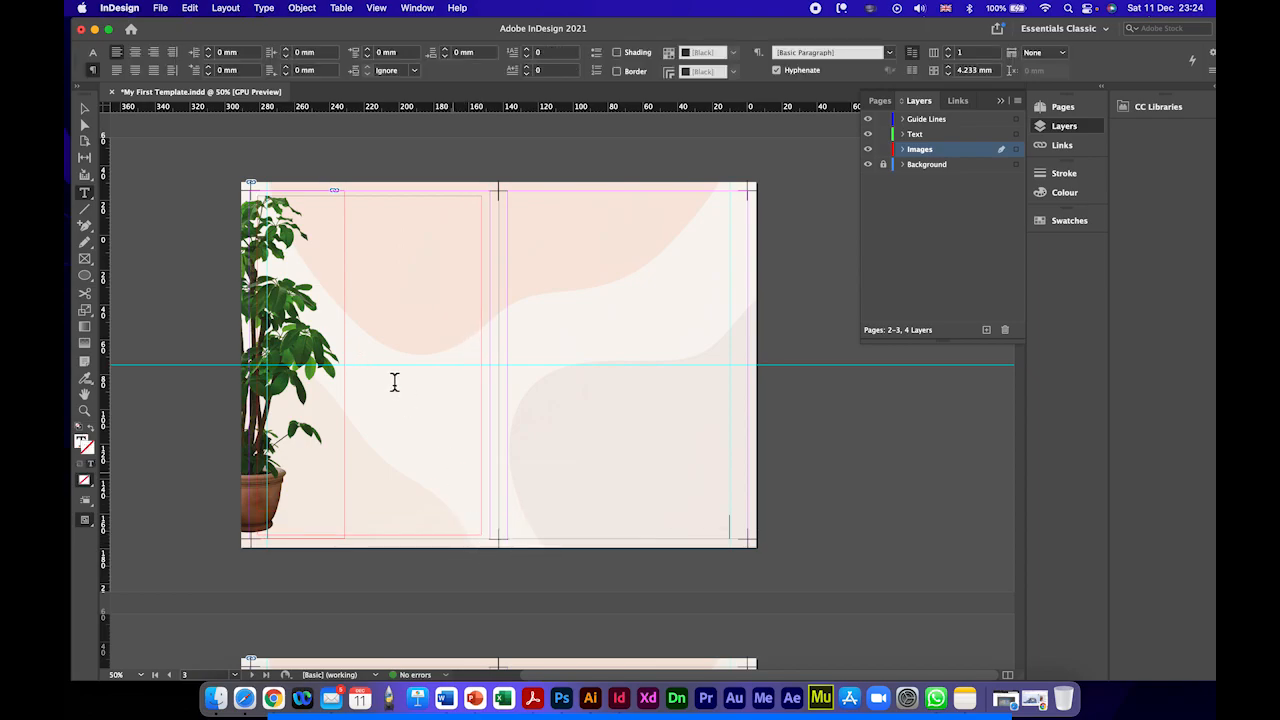
pyautogui.rightClick(302, 262)
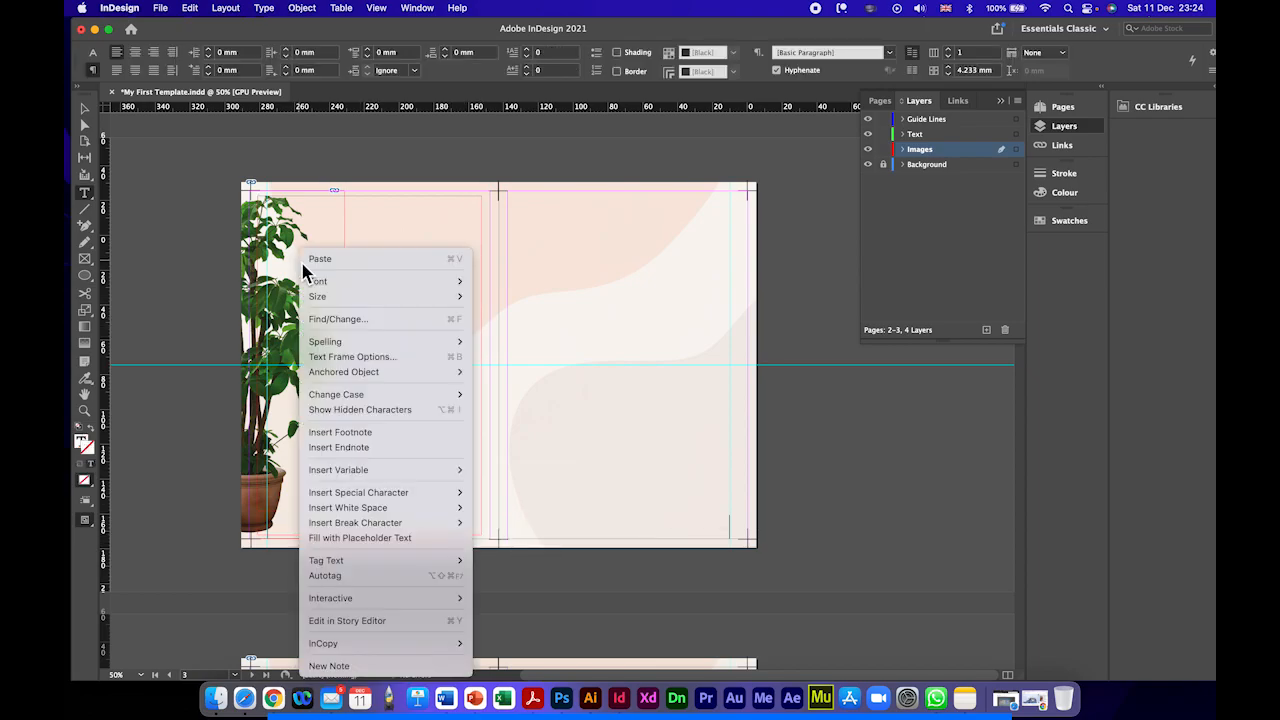
pyautogui.click(326, 537)
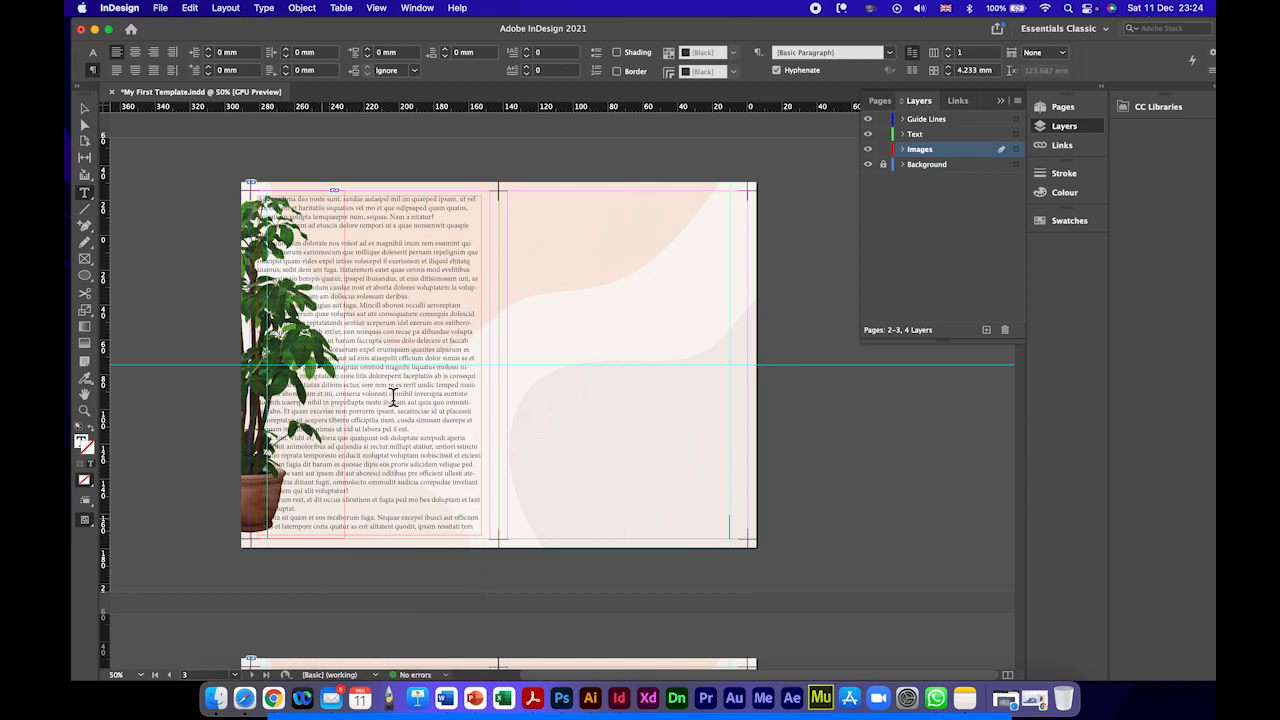
# Step: Set the font size of all the placeholder text in the left page's frame to 14 pt
pyautogui.press('super+equal')
pyautogui.press('super+equal')
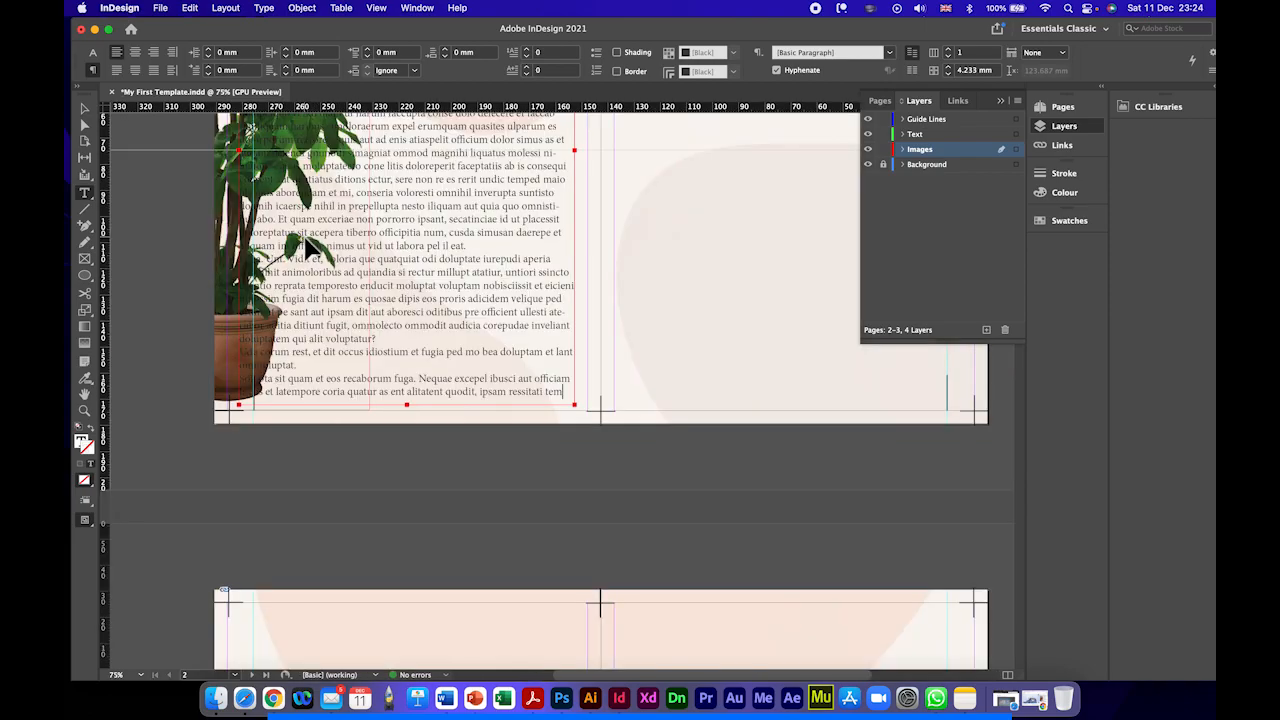
pyautogui.scroll(-5, 335, 284)
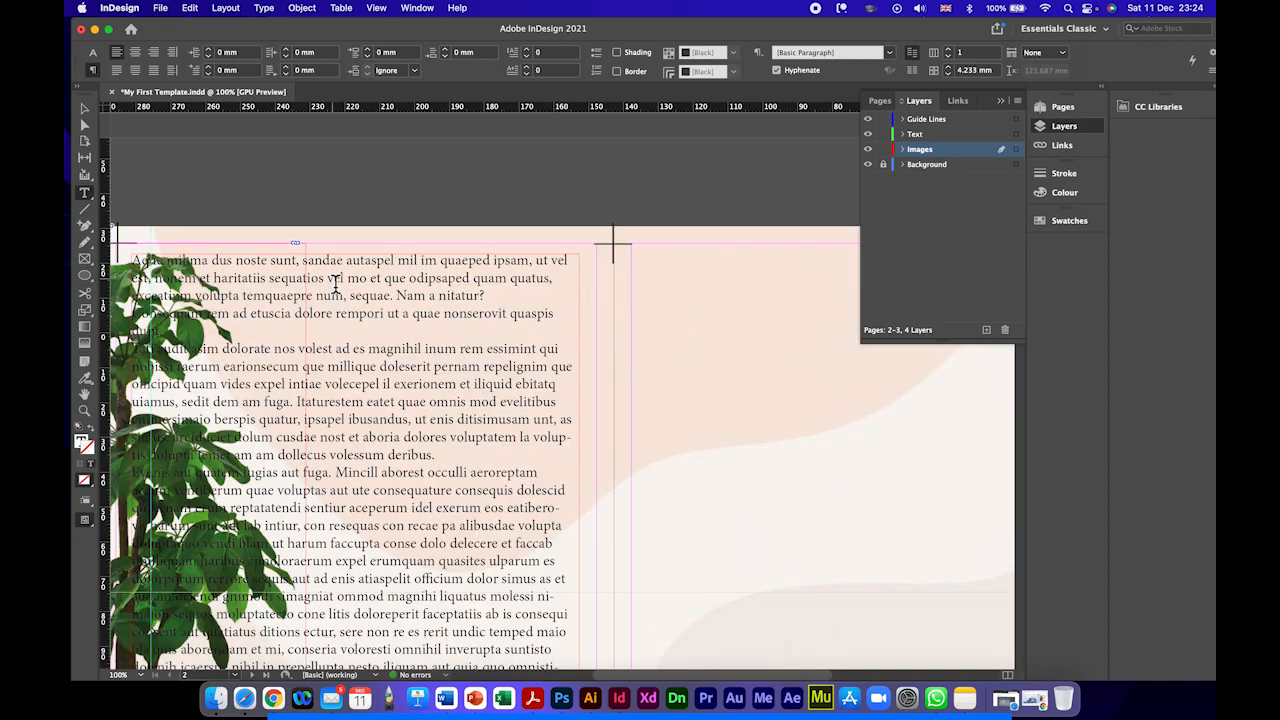
pyautogui.scroll(-5, 341, 368)
pyautogui.hscroll(-2, 341, 368)
pyautogui.doubleClick(433, 283)
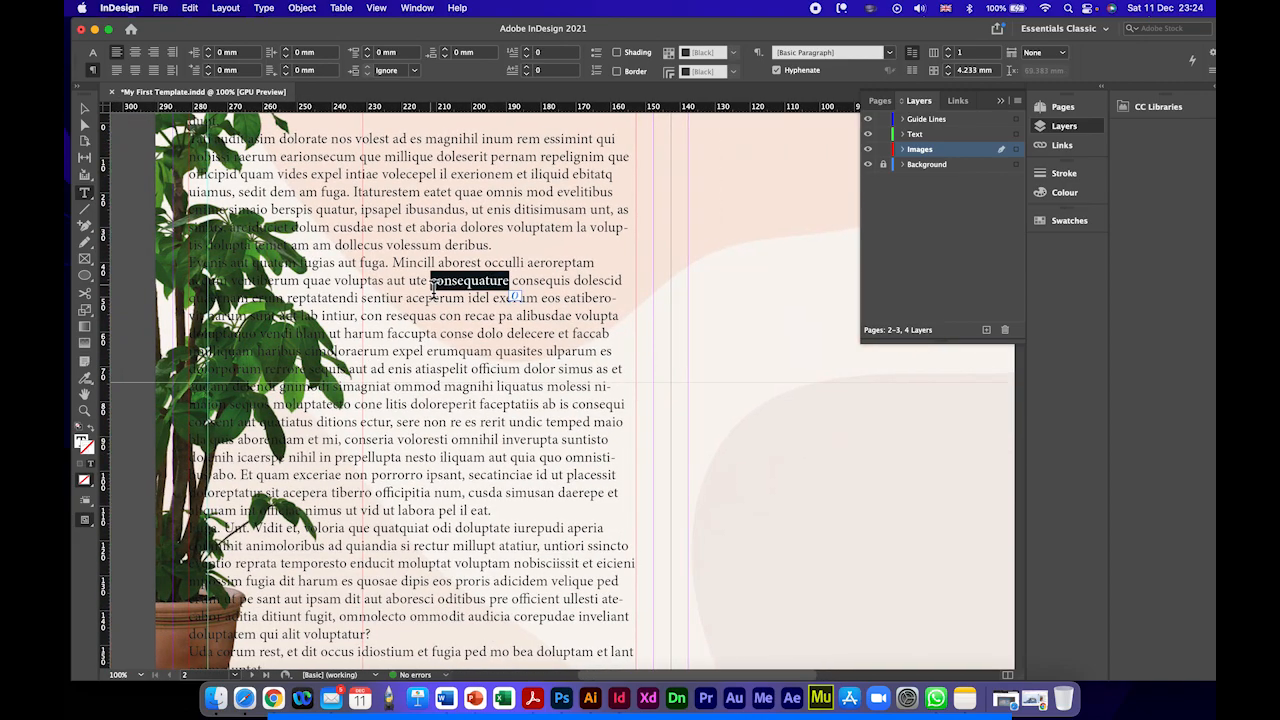
pyautogui.press('super+a')
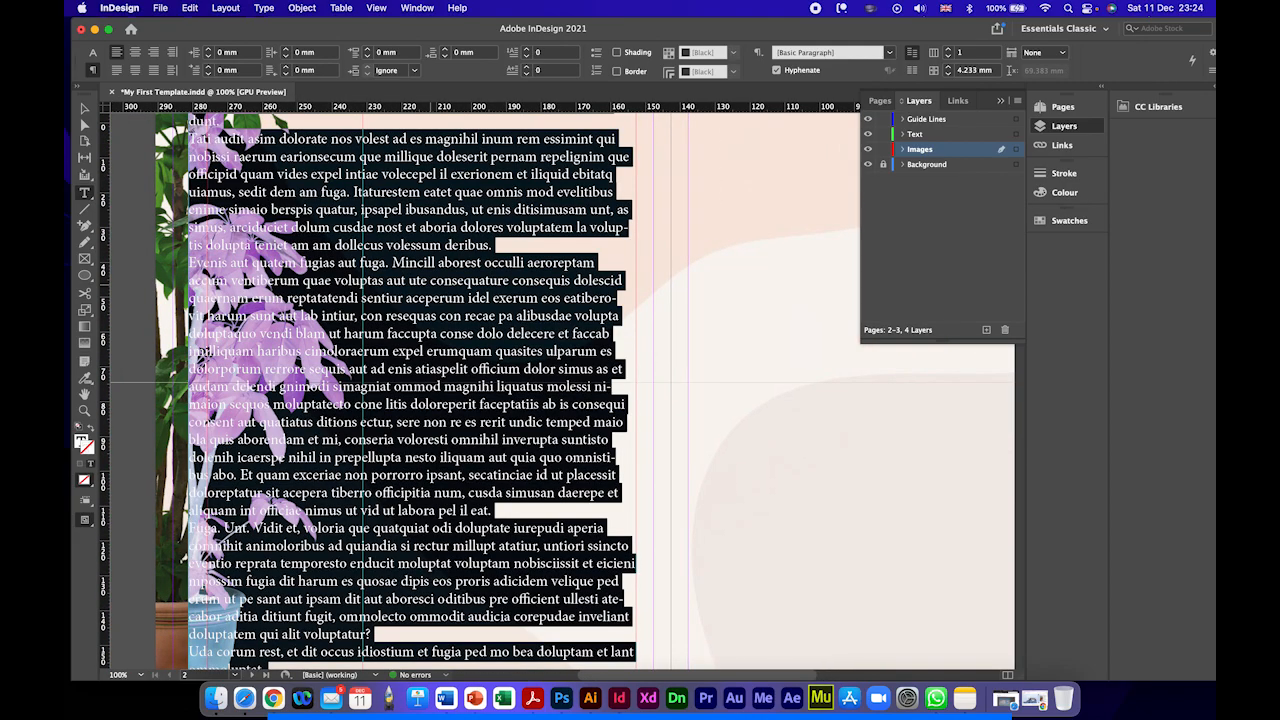
pyautogui.click(94, 55)
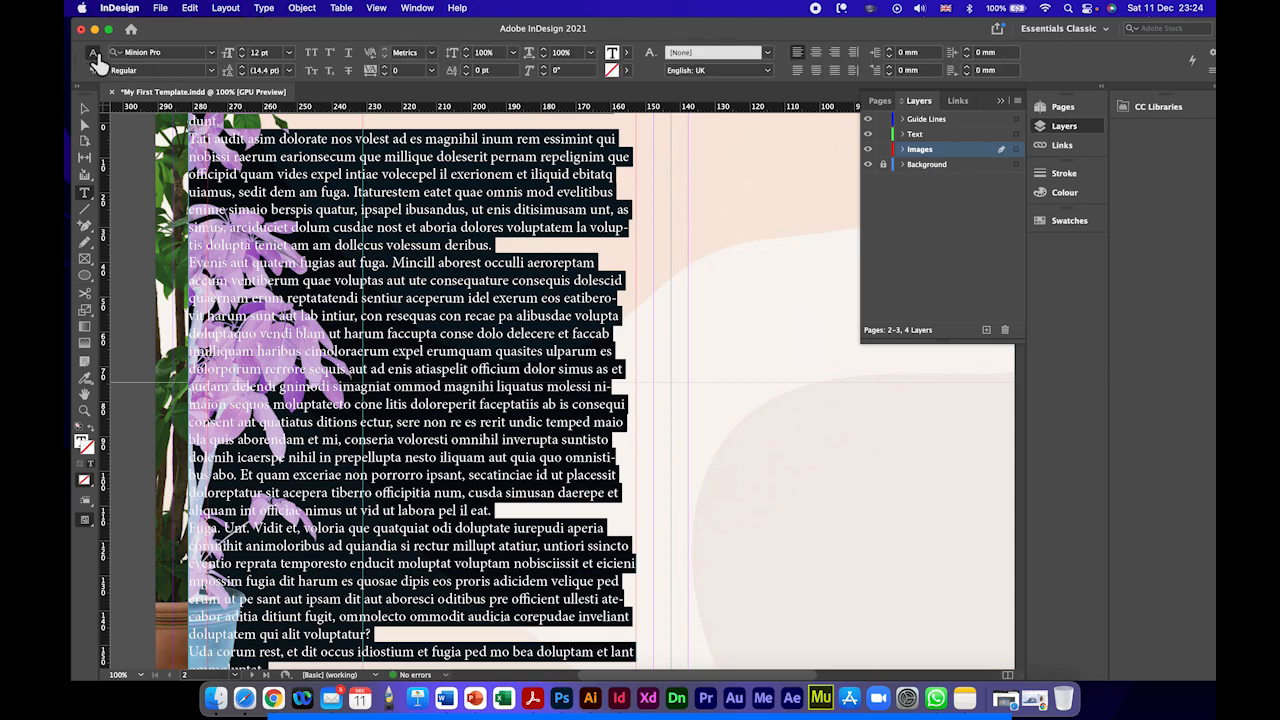
pyautogui.click(242, 50)
pyautogui.click(242, 50)
pyautogui.click(242, 50)
pyautogui.click(242, 57)
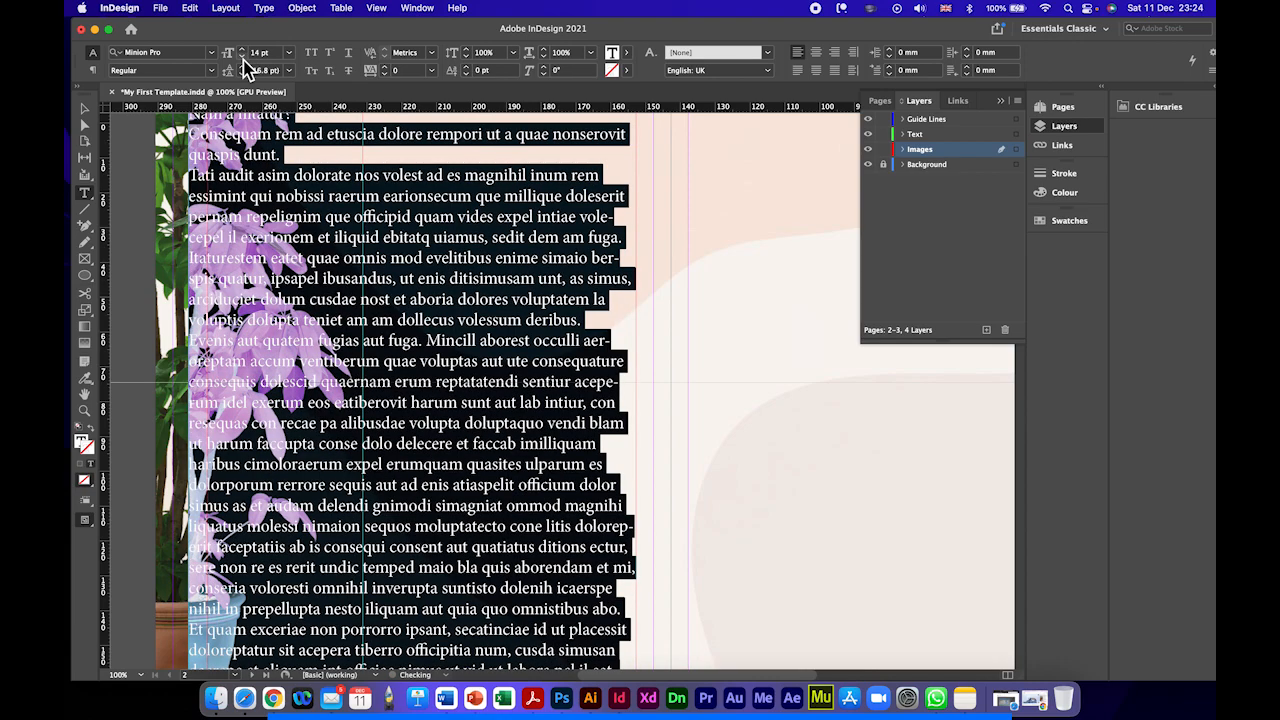
# Step: Change the selected placeholder text to Kohinoor Bangla Semibold and check how it fills the frame
pyautogui.click(213, 71)
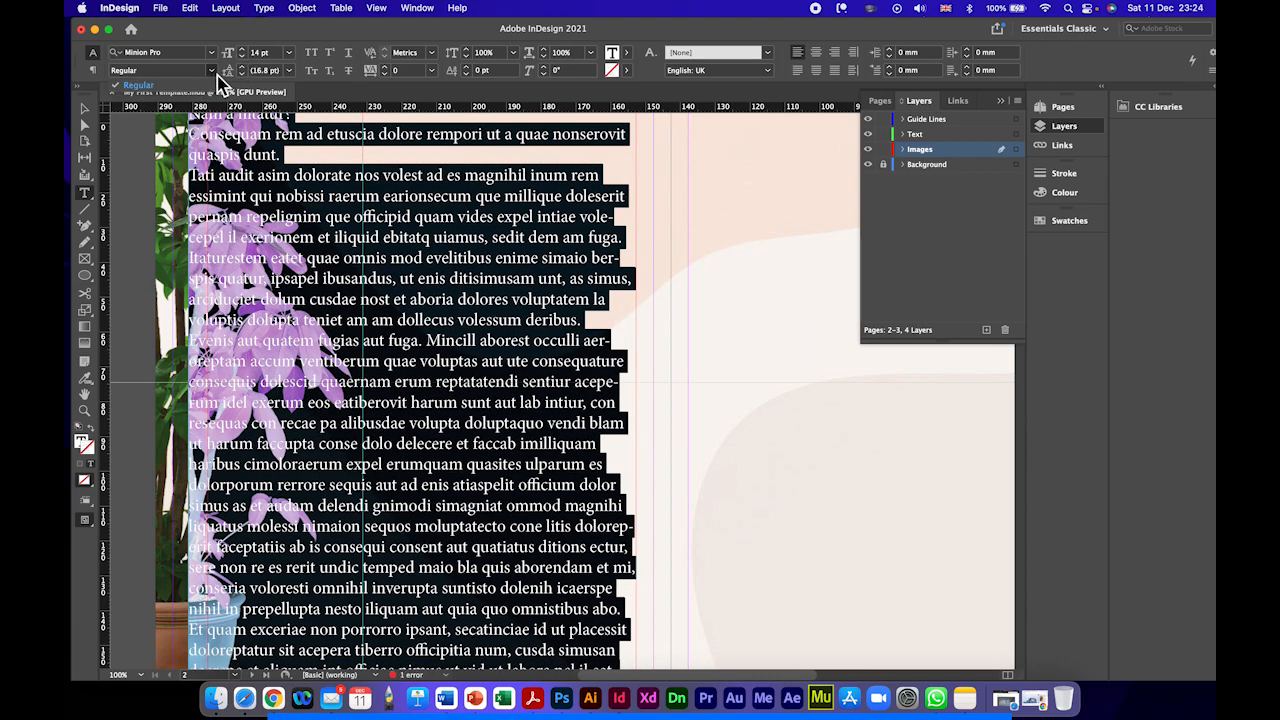
pyautogui.click(220, 84)
pyautogui.click(212, 53)
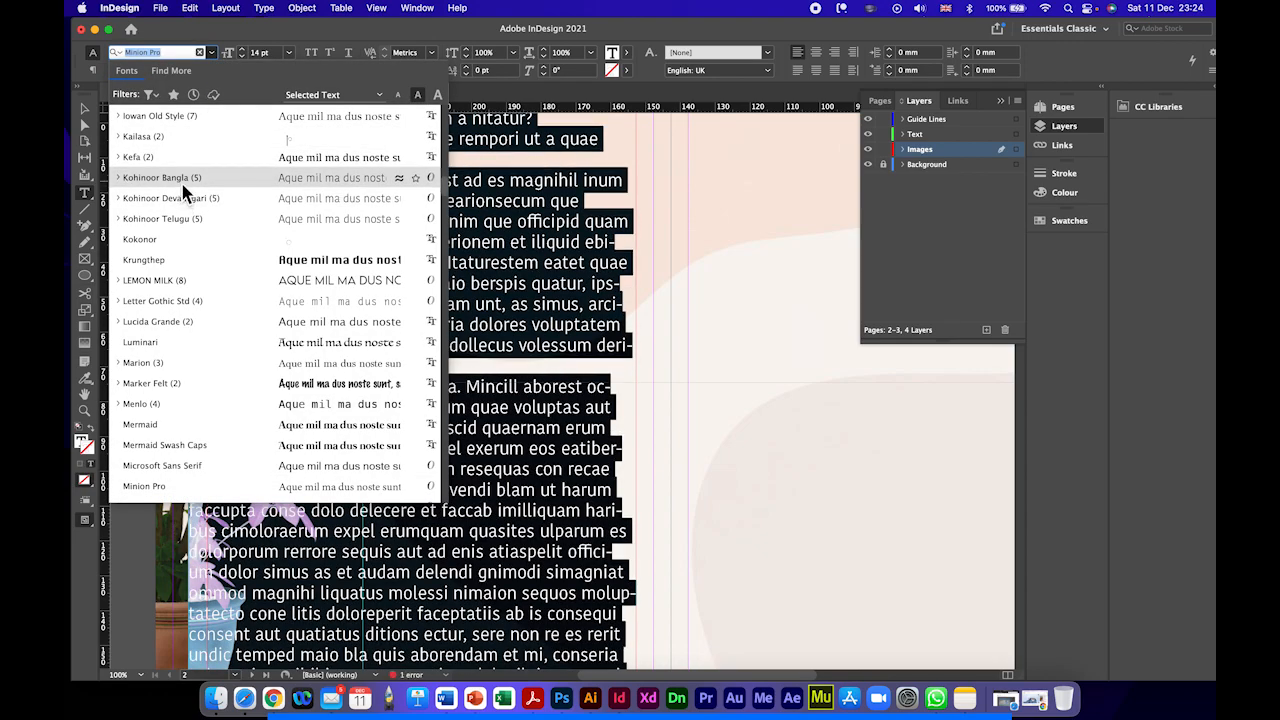
pyautogui.click(162, 178)
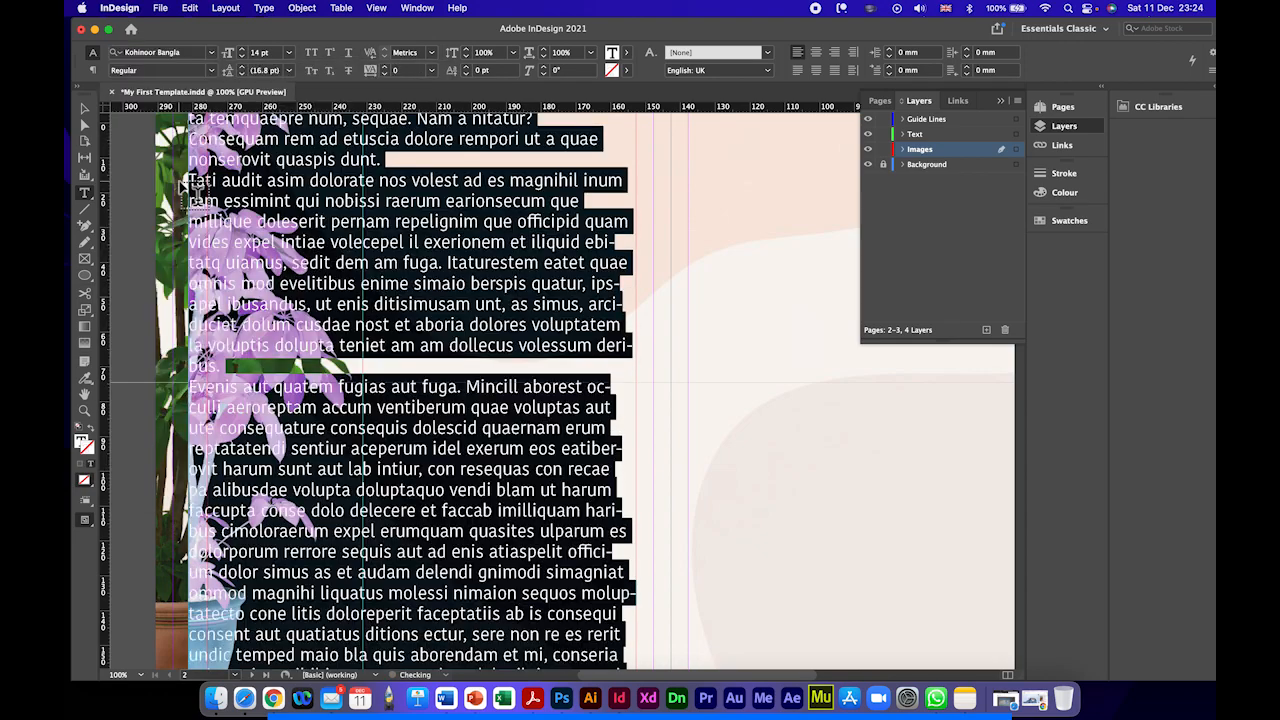
pyautogui.click(211, 70)
pyautogui.click(168, 134)
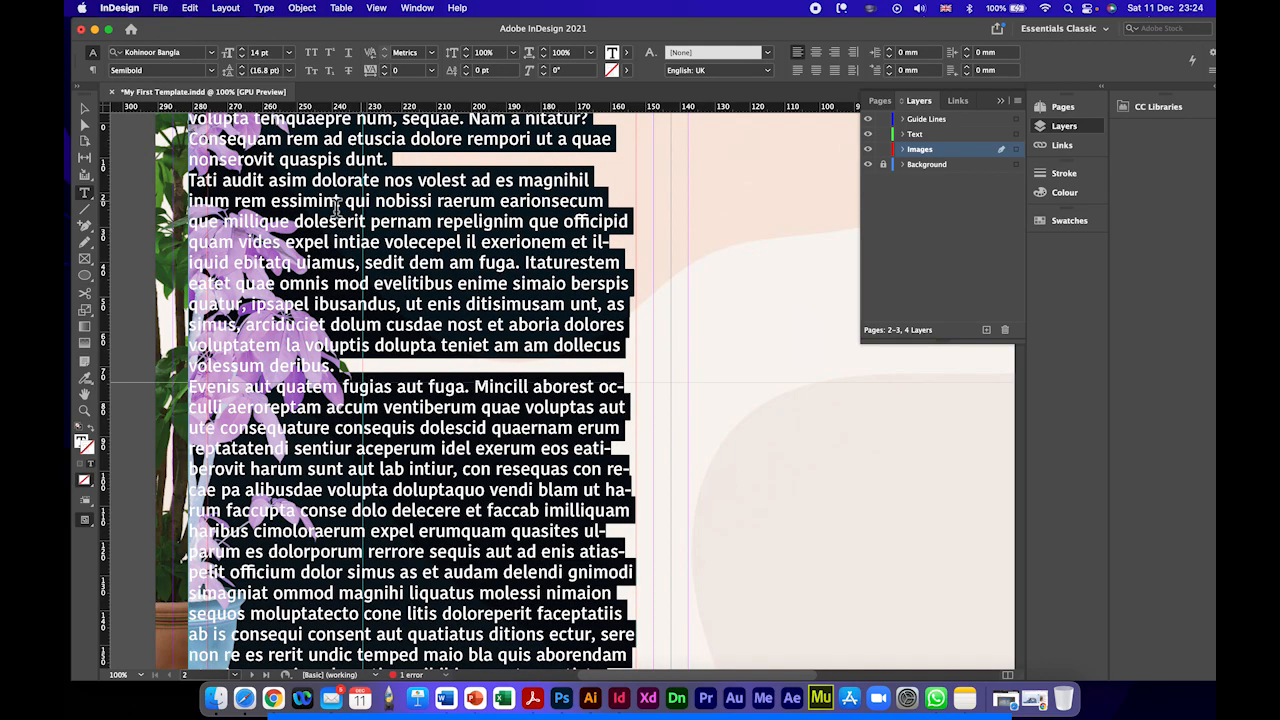
pyautogui.click(370, 240)
pyautogui.scroll(5, 370, 240)
pyautogui.scroll(-6, 422, 305)
pyautogui.scroll(-10, 423, 305)
pyautogui.scroll(8, 423, 305)
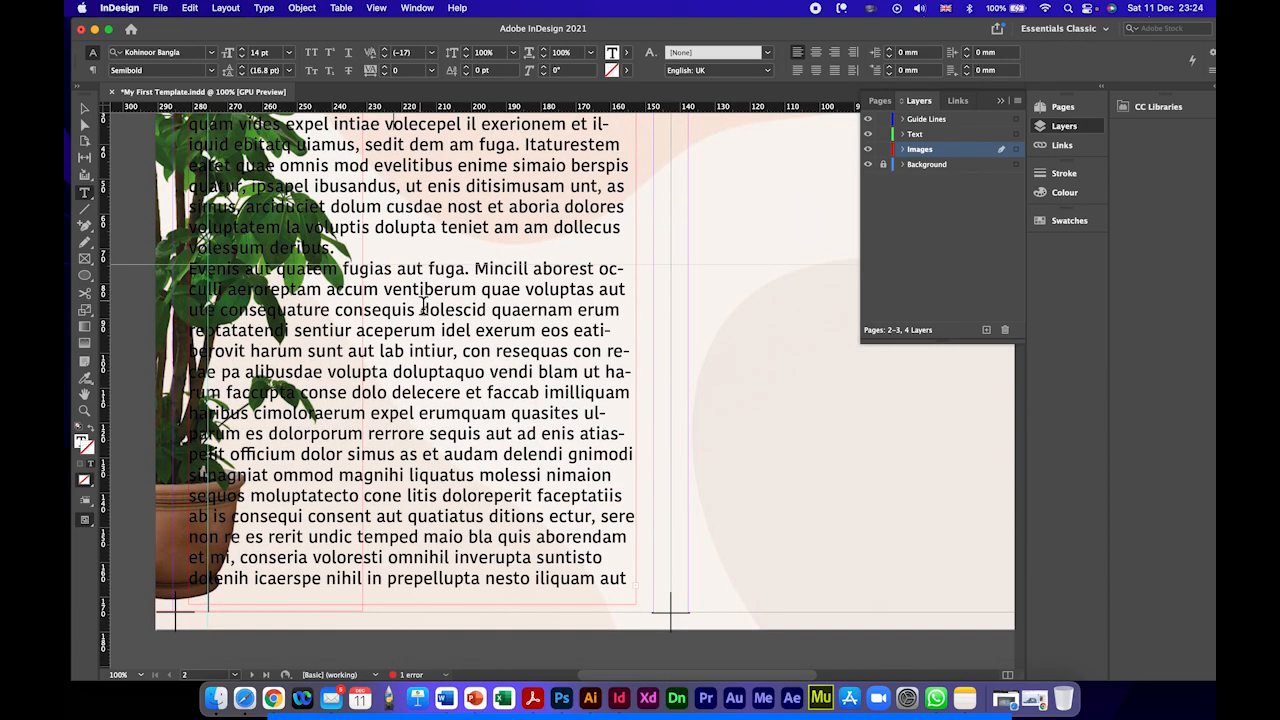
# Step: Wrap text around the bounding box for the left page's text frame and plant image, and open the text wrap options
pyautogui.scroll(5, 423, 305)
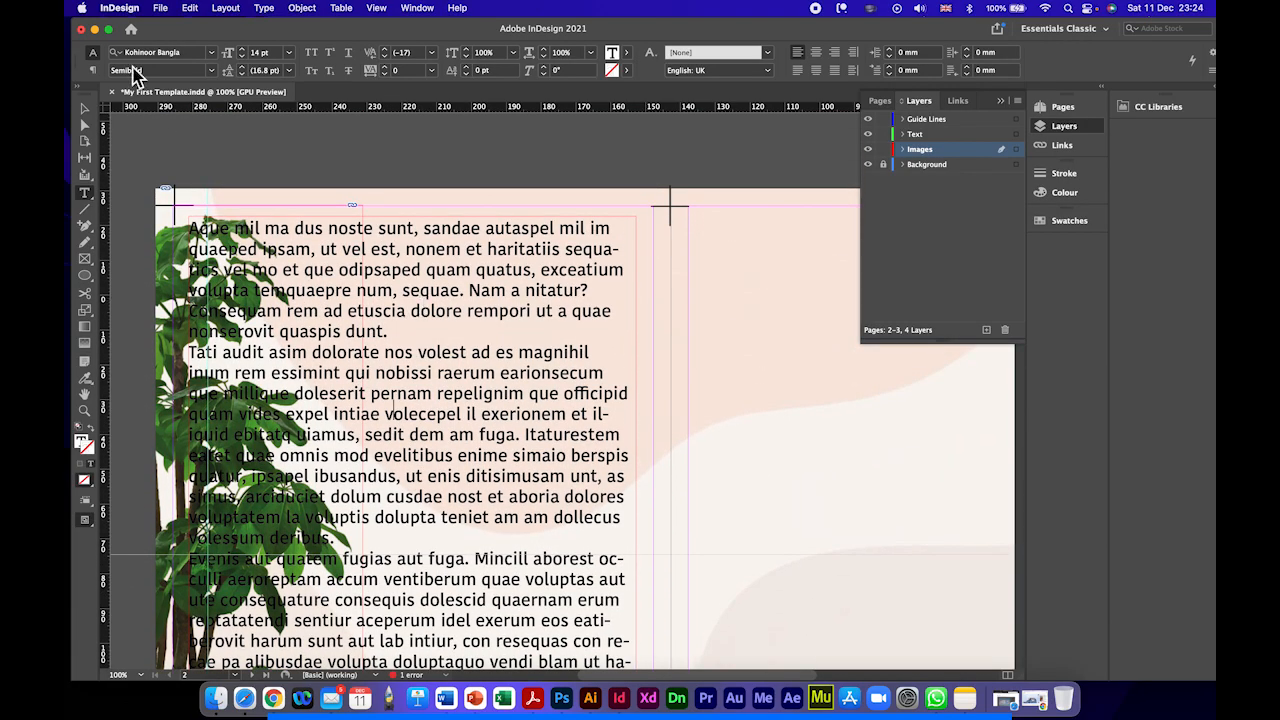
pyautogui.click(85, 108)
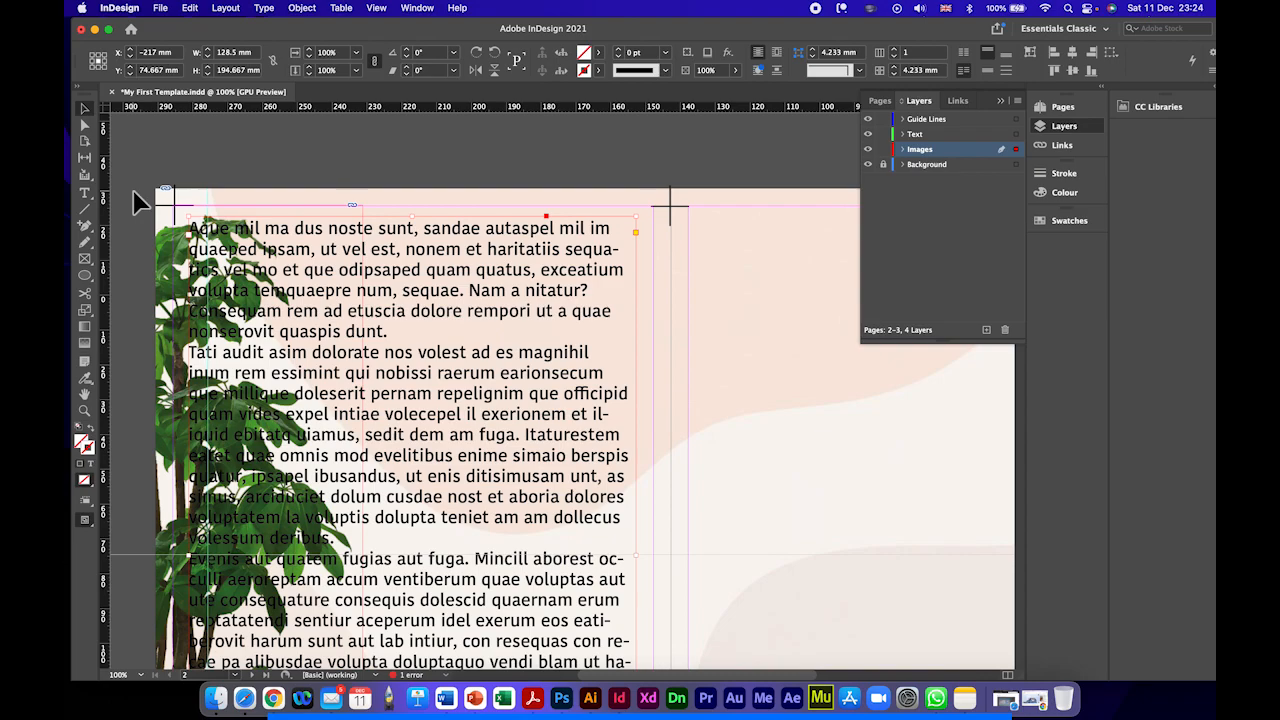
pyautogui.click(268, 316)
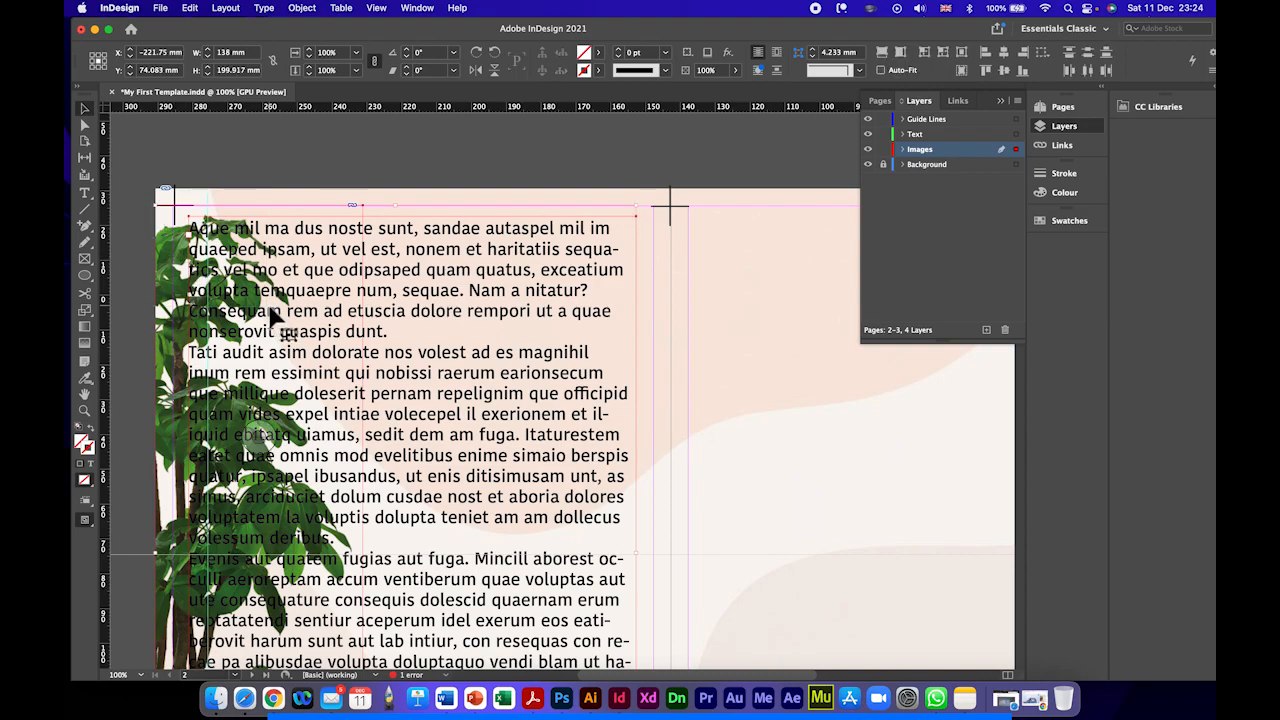
pyautogui.click(778, 52)
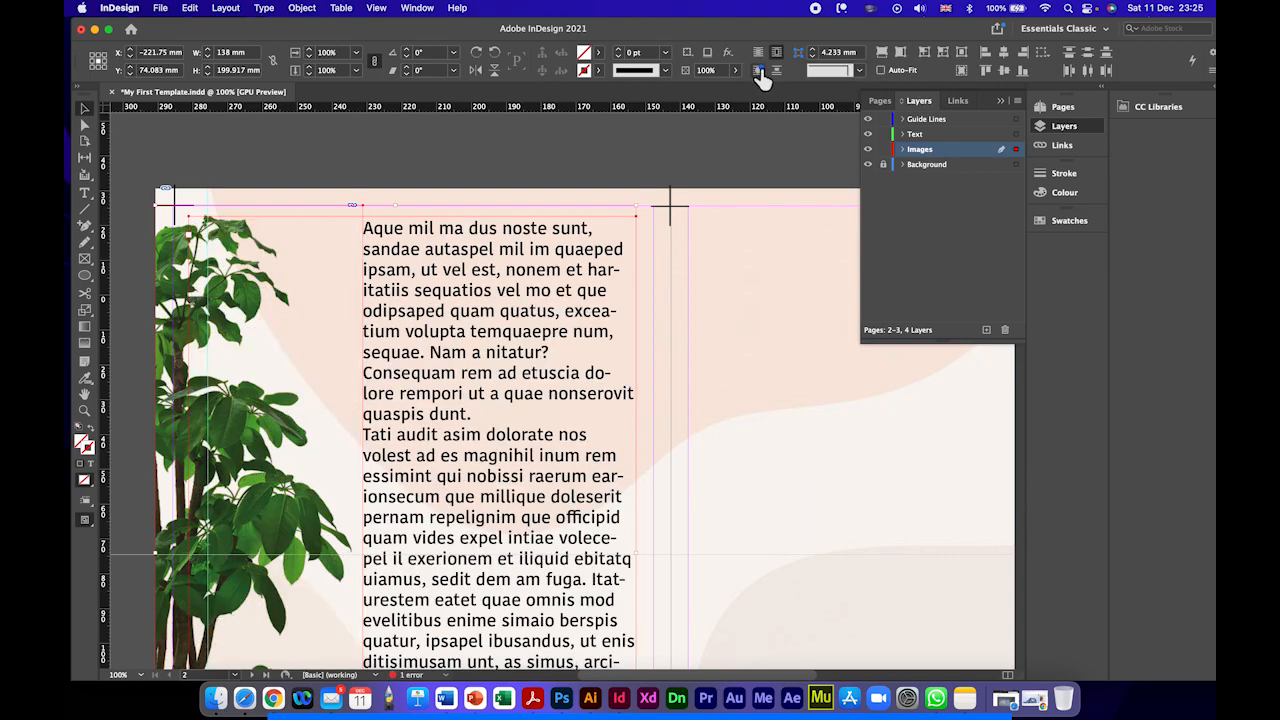
pyautogui.click(758, 71)
pyautogui.click(777, 52)
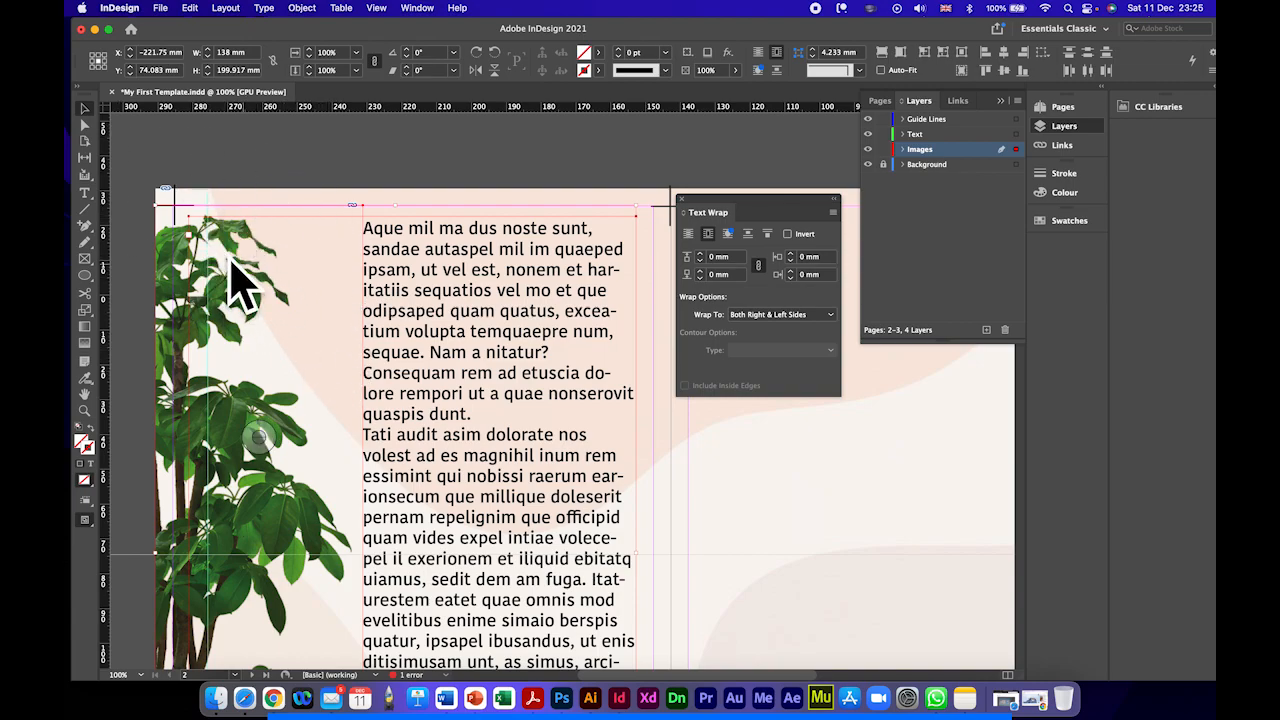
# Step: Examine how the placeholder text runs beside the plant image down the full height of the left page
pyautogui.scroll(-1, 305, 318)
pyautogui.scroll(-5, 304, 310)
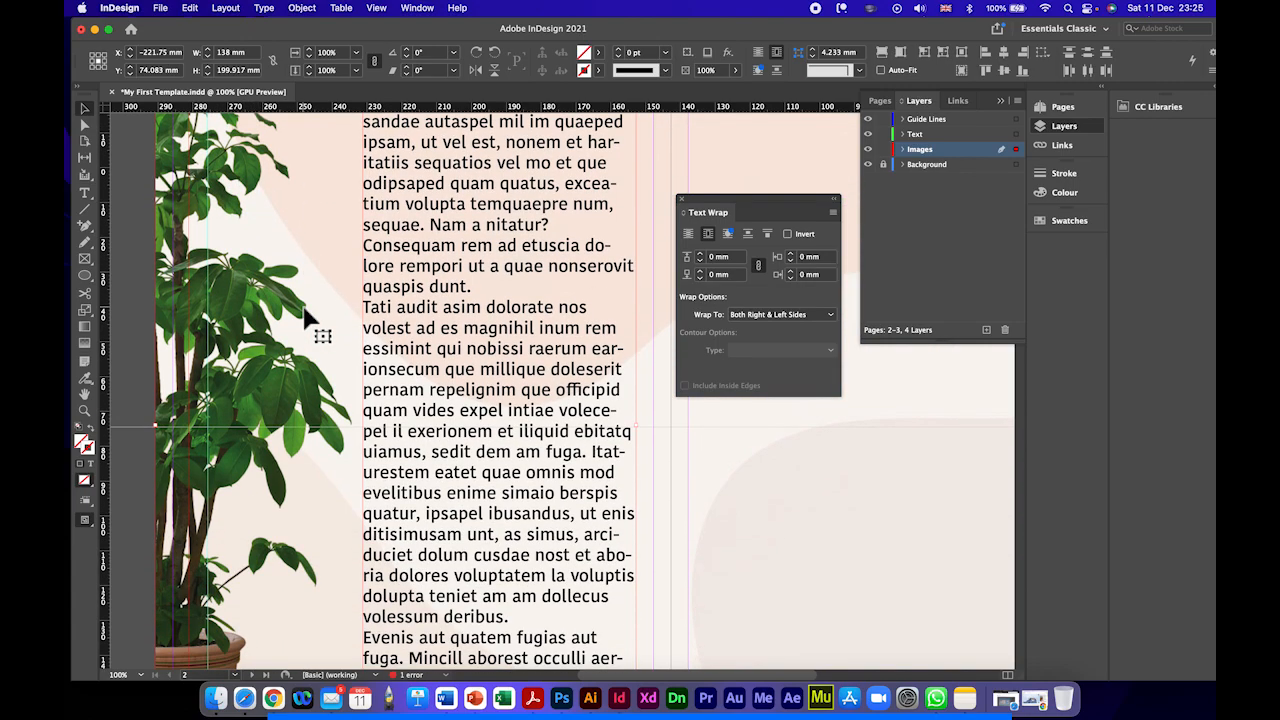
pyautogui.scroll(4, 355, 314)
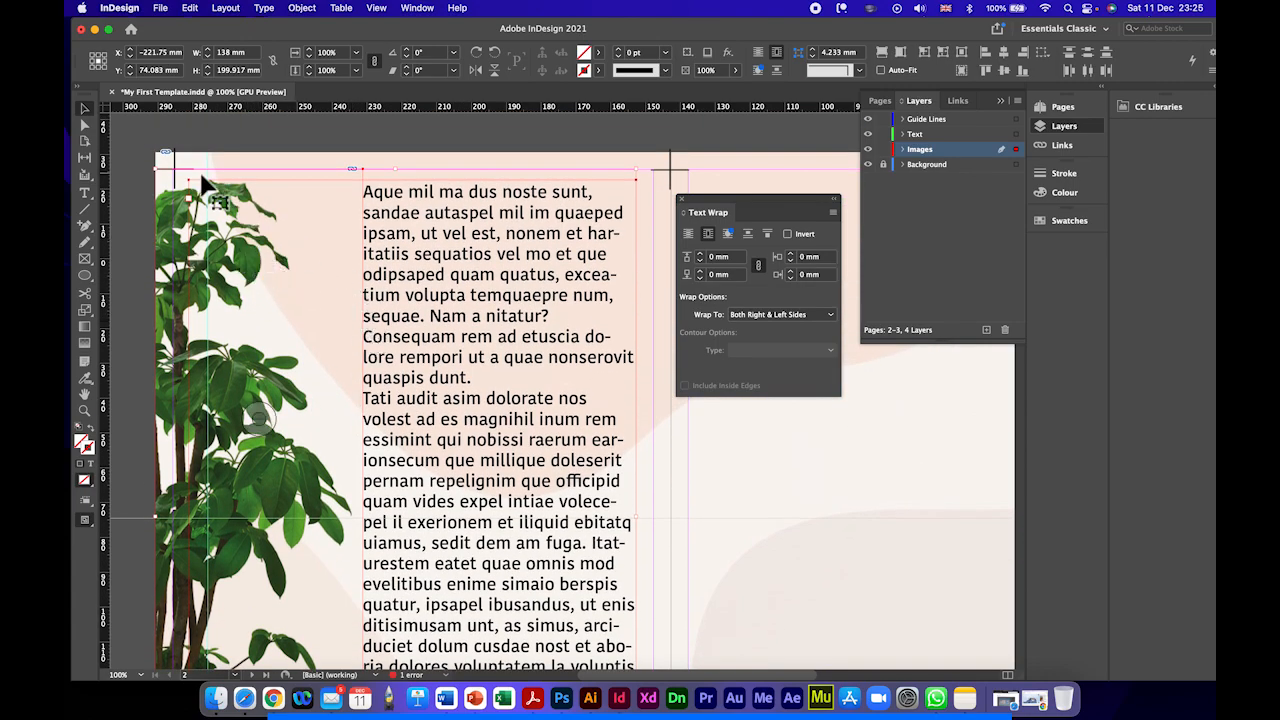
pyautogui.click(220, 378)
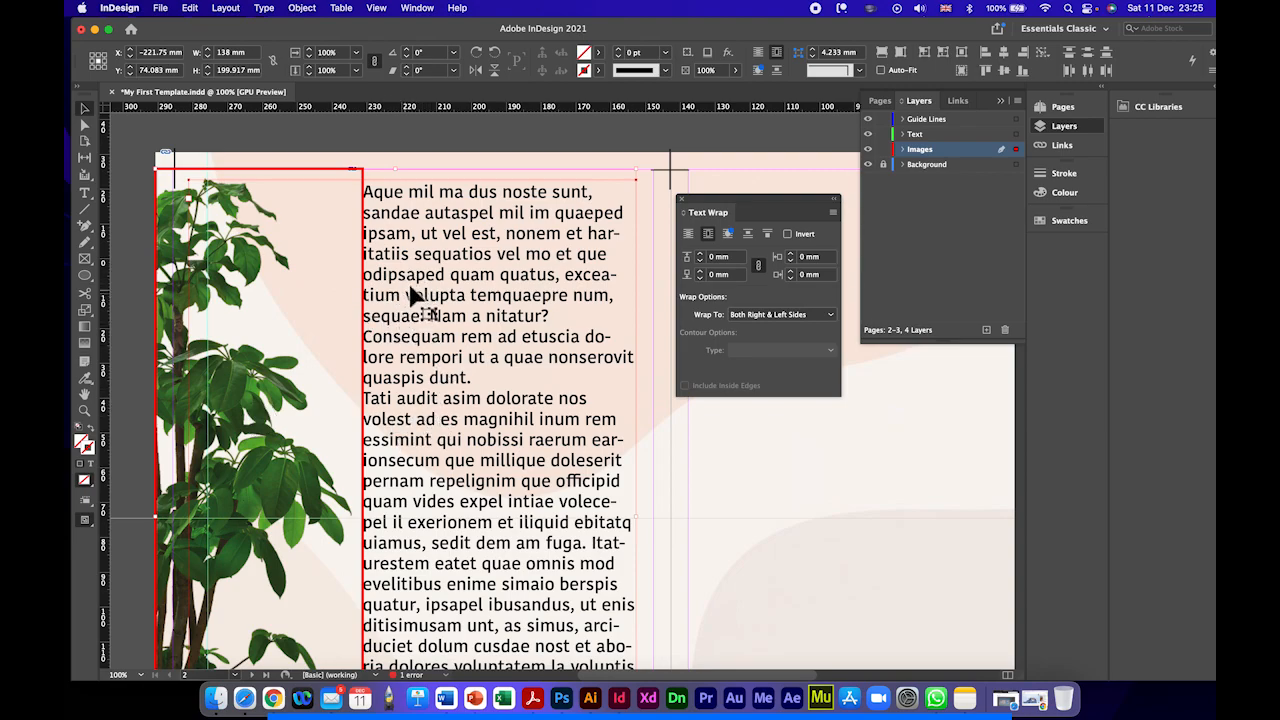
pyautogui.click(259, 139)
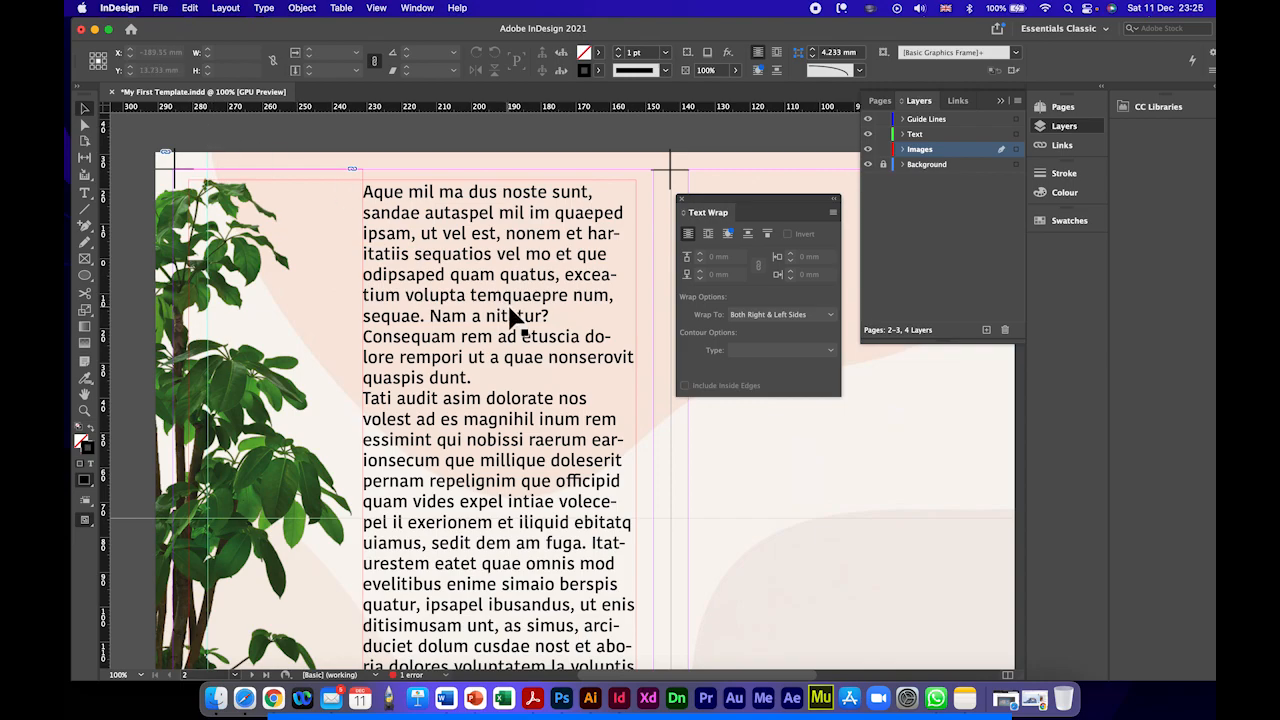
pyautogui.scroll(-5, 512, 318)
pyautogui.press('super+minus')
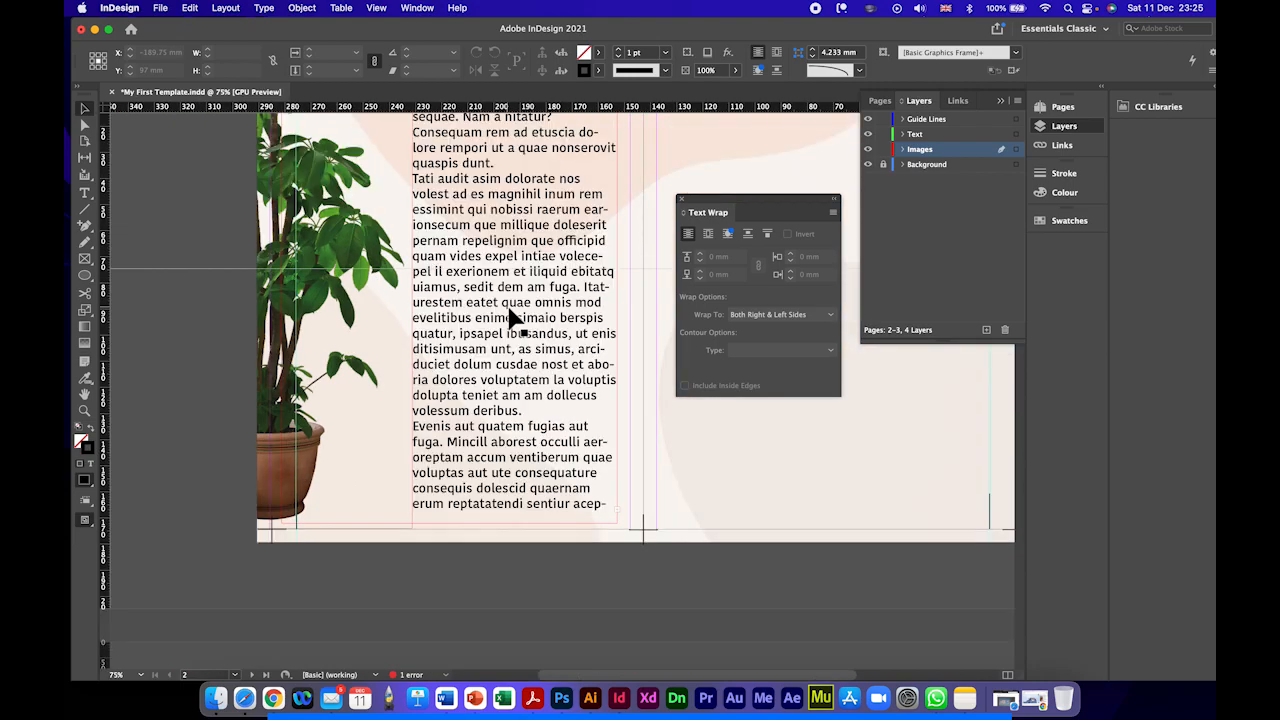
pyautogui.press('super+minus')
pyautogui.scroll(1, 500, 318)
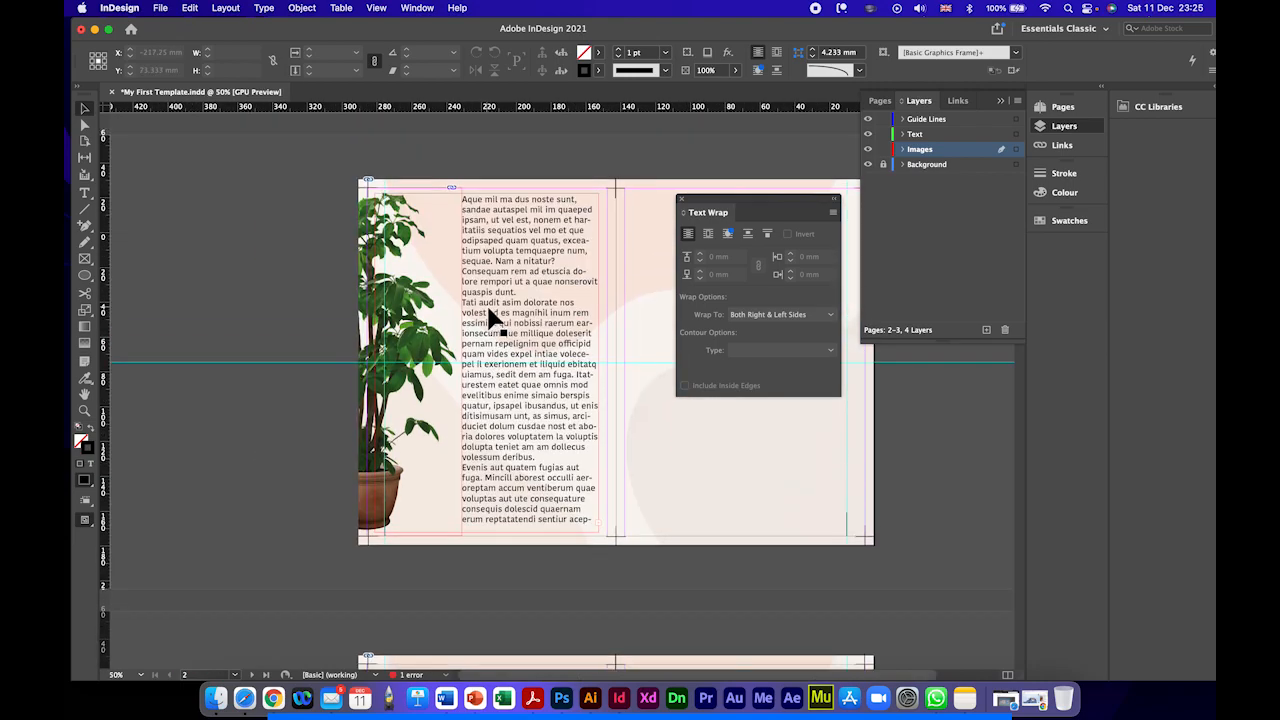
# Step: View the spread in Overprint Preview, close the text wrap options, and return to the normal view
pyautogui.click(377, 8)
pyautogui.moveTo(410, 12)
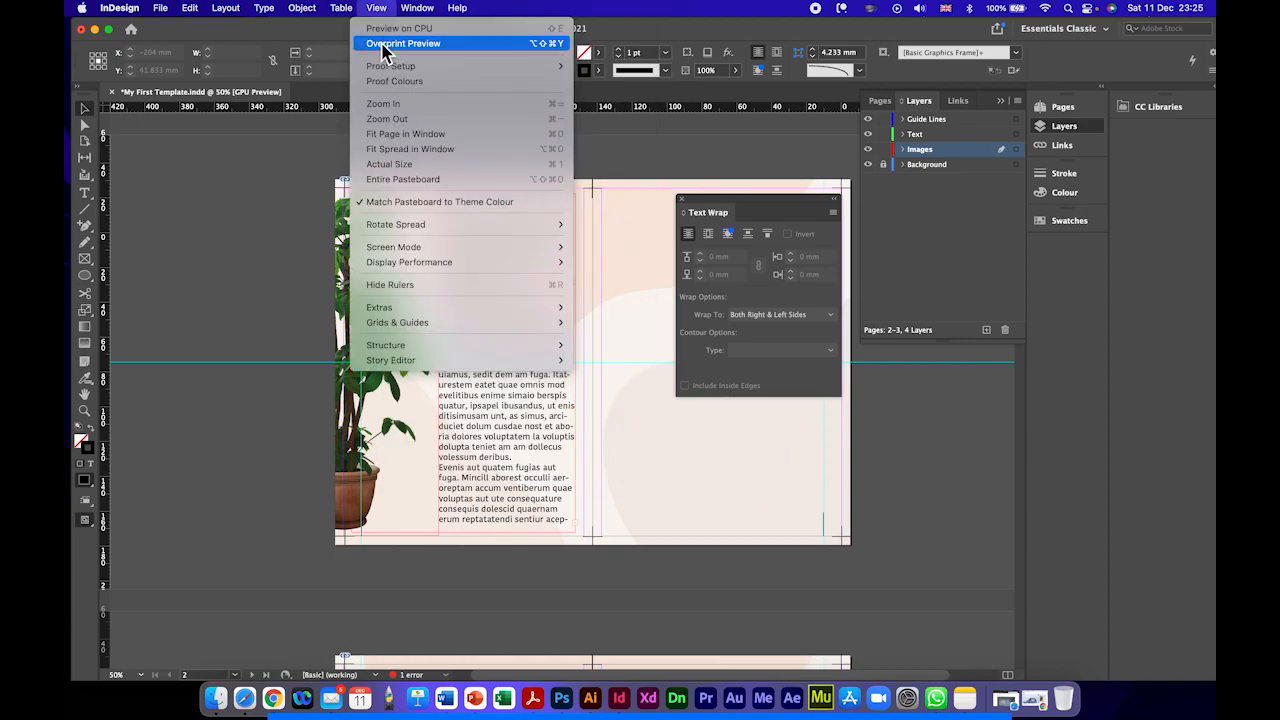
pyautogui.click(385, 44)
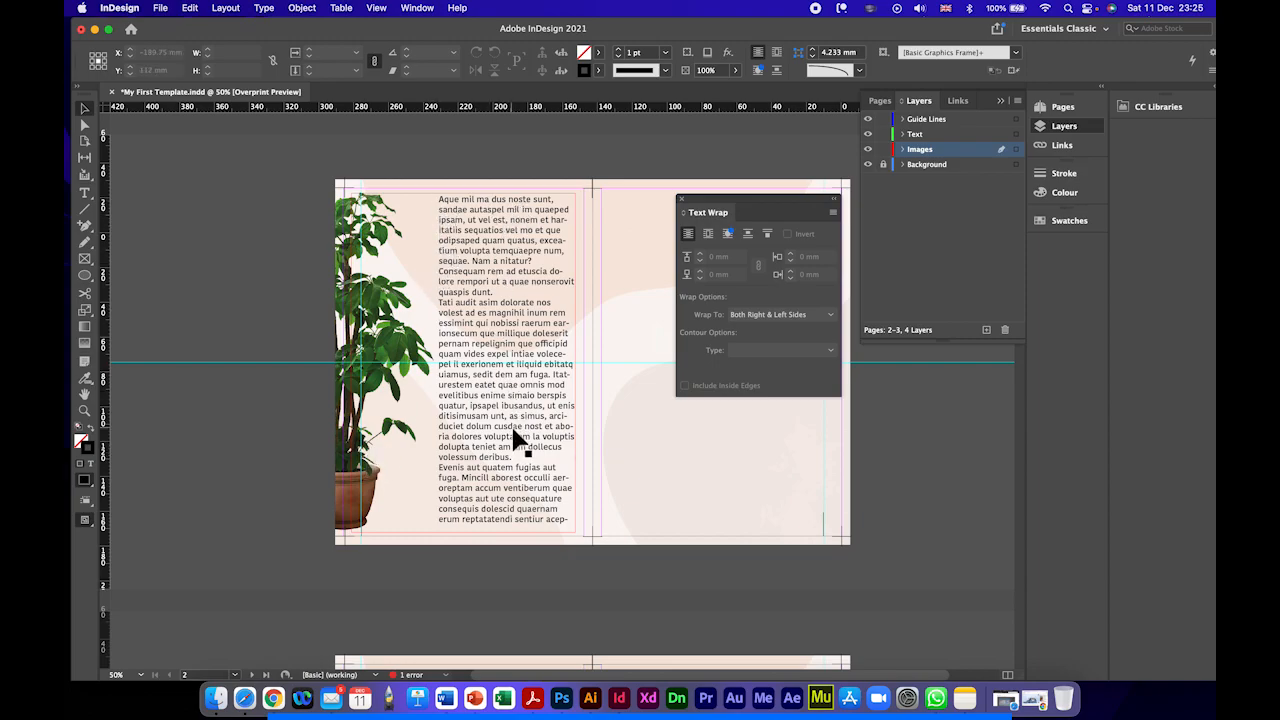
pyautogui.click(682, 199)
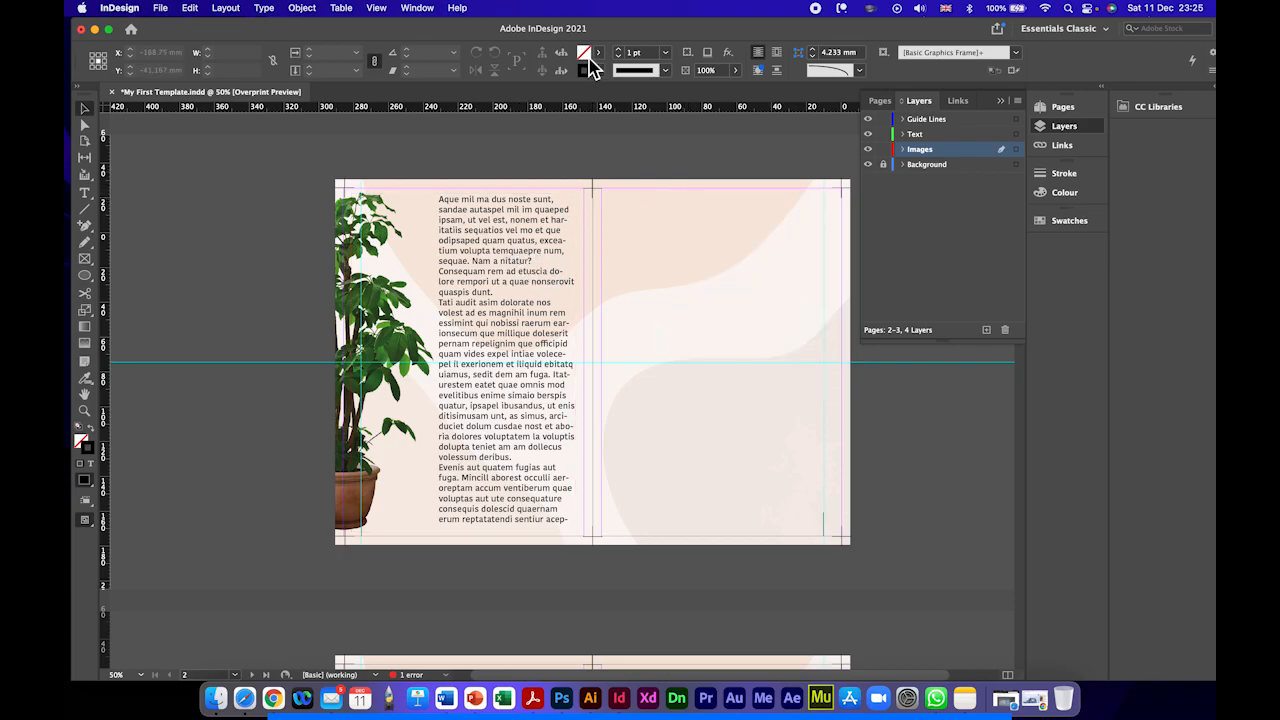
pyautogui.click(384, 9)
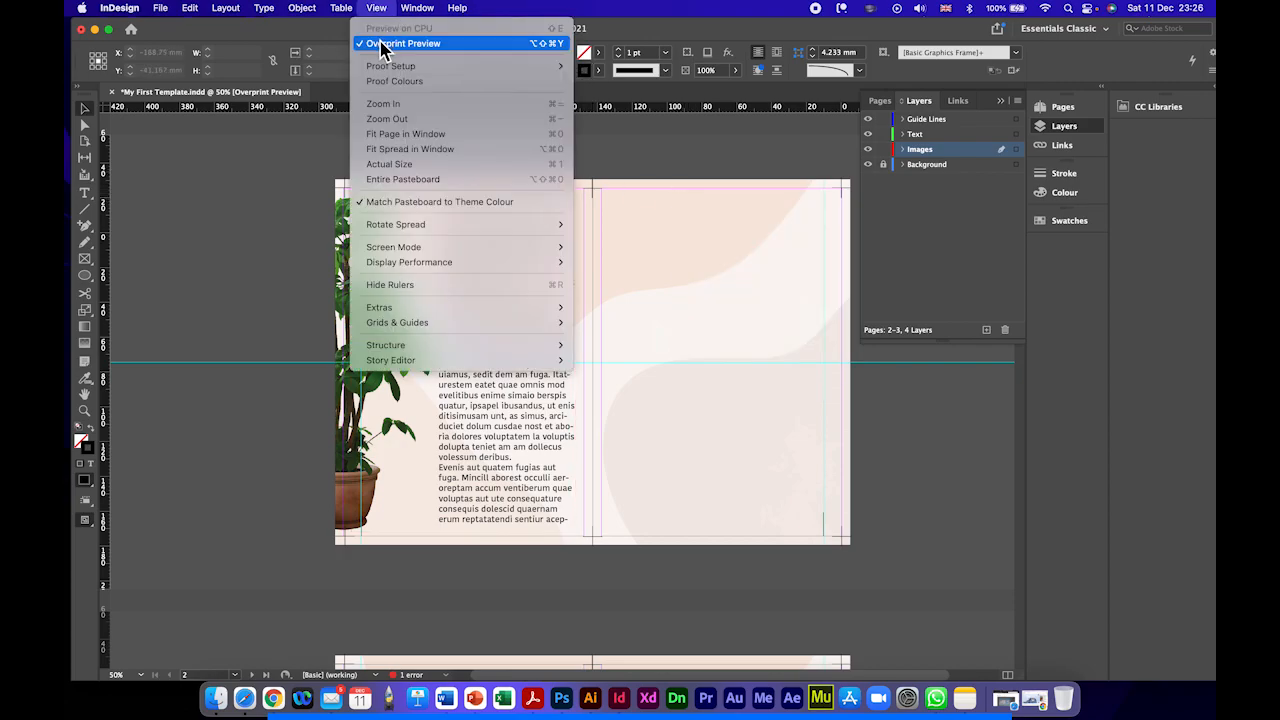
pyautogui.click(388, 44)
pyautogui.hscroll(3, 256, 253)
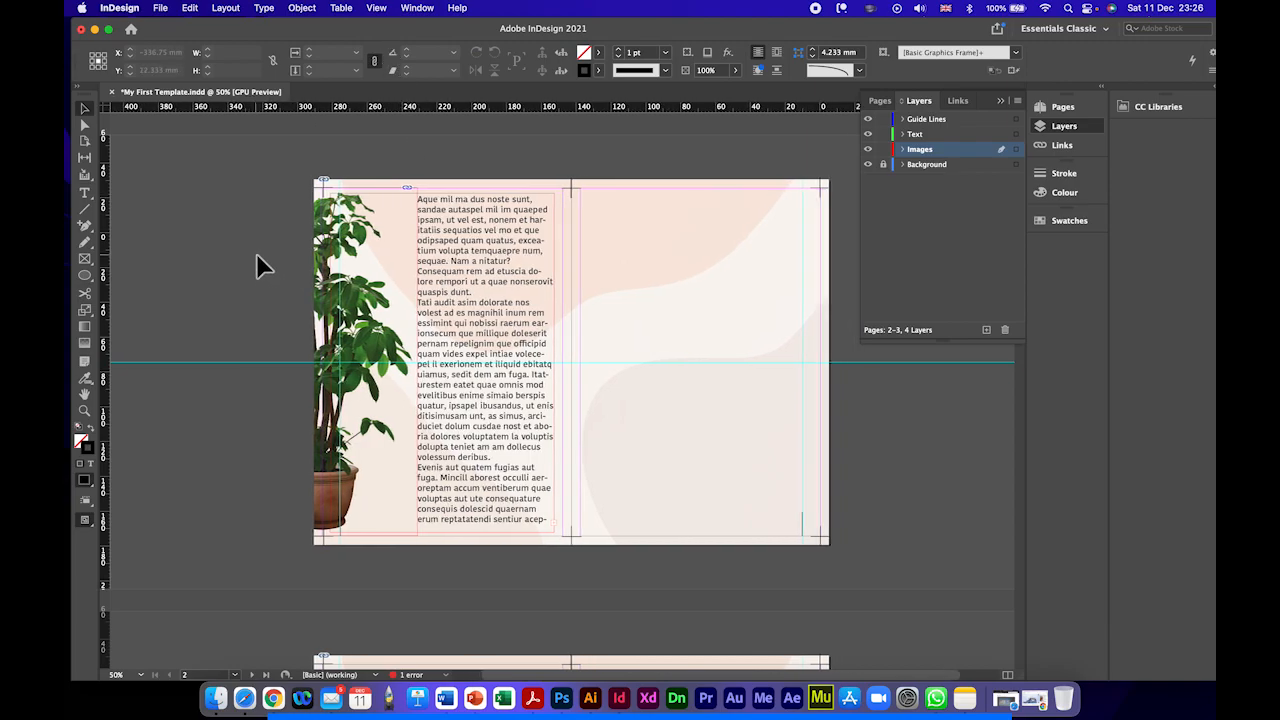
# Step: List the objects on the Images layer and toggle the placeholder text frame's visibility to identify its entry
pyautogui.click(440, 240)
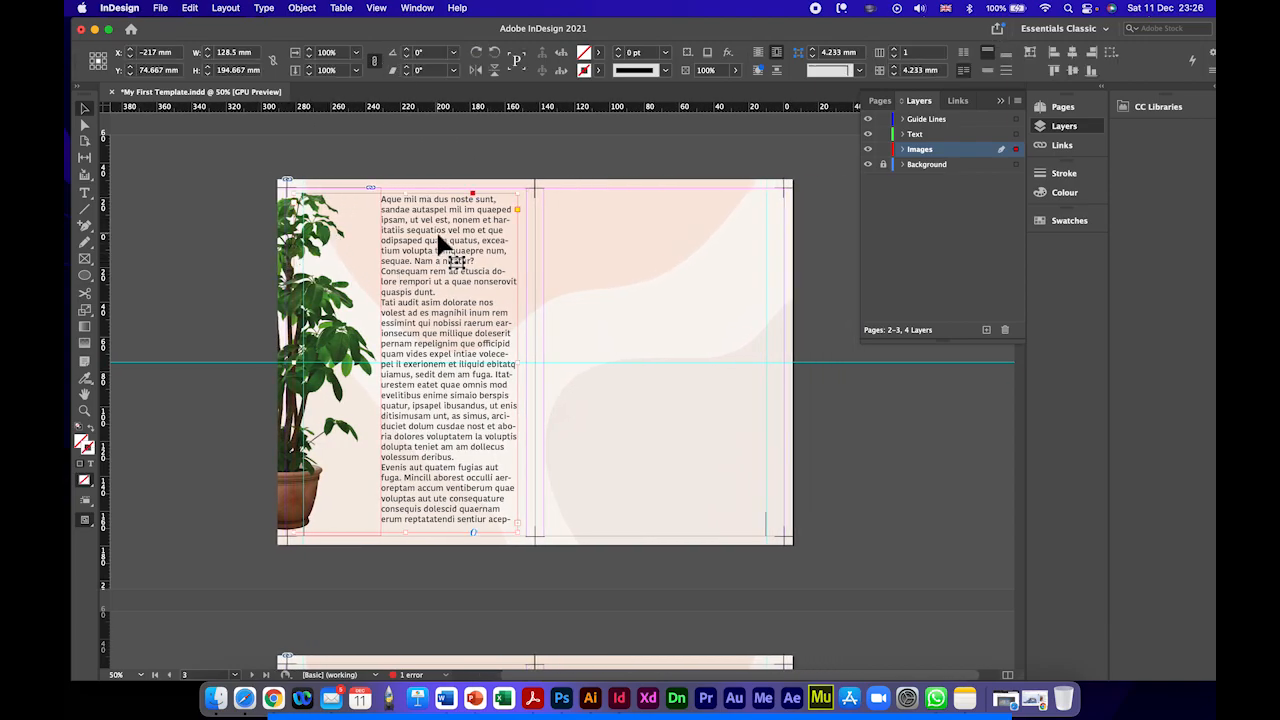
pyautogui.click(903, 150)
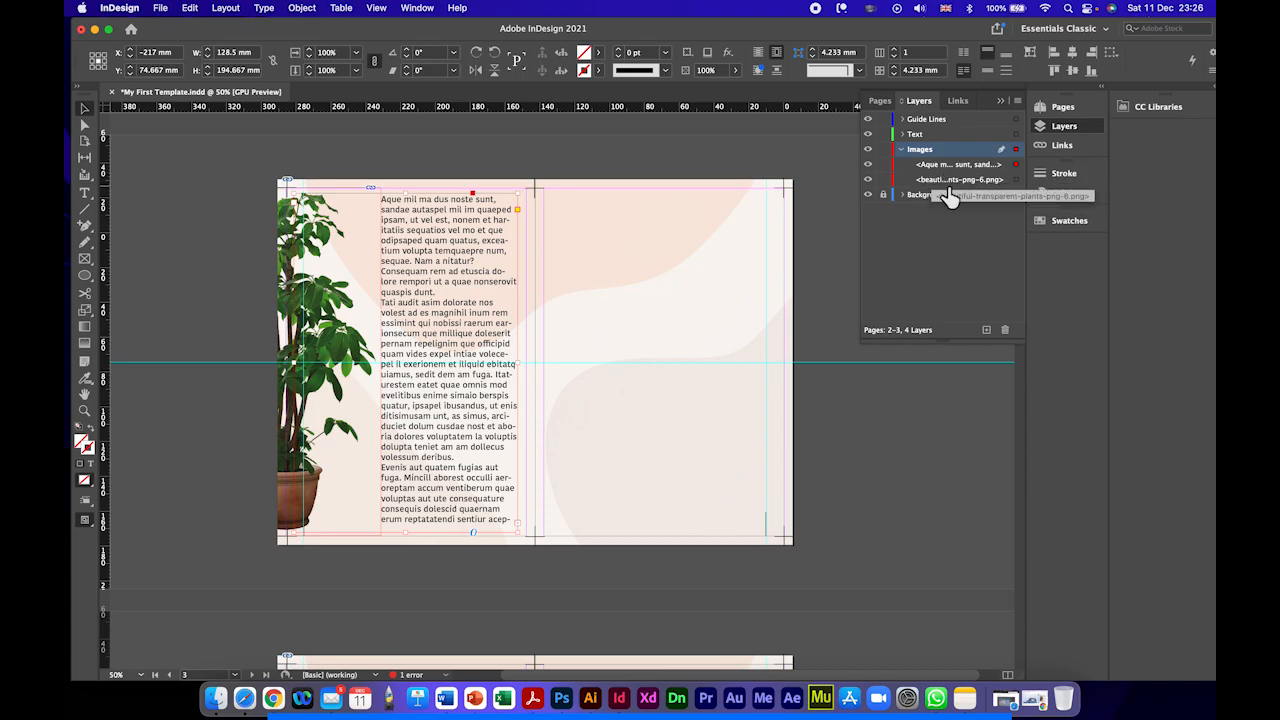
pyautogui.click(884, 149)
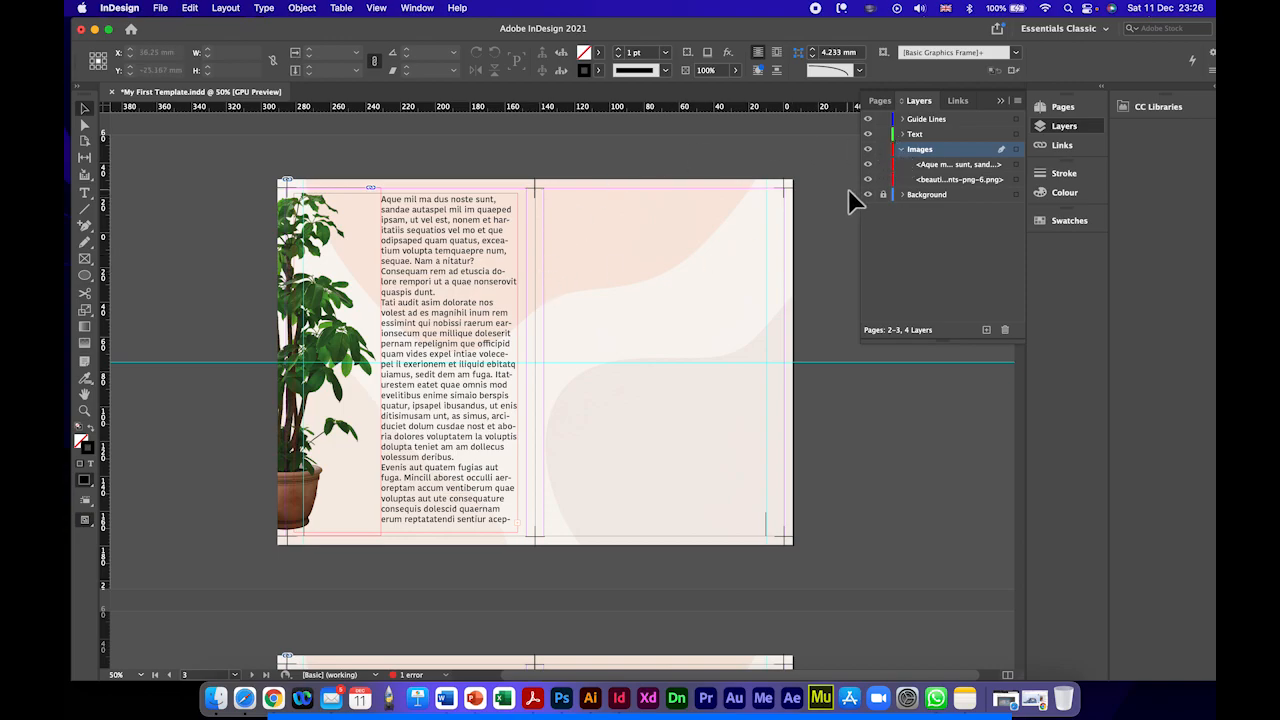
pyautogui.click(868, 164)
pyautogui.click(868, 164)
pyautogui.click(868, 164)
pyautogui.click(868, 164)
# Step: Move the placeholder text frame from the Images layer to the Text layer and check that layer's contents
pyautogui.click(935, 166)
pyautogui.moveTo(935, 173)
pyautogui.mouseDown()
pyautogui.moveTo(931, 140)
pyautogui.moveTo(932, 170)
pyautogui.mouseUp()
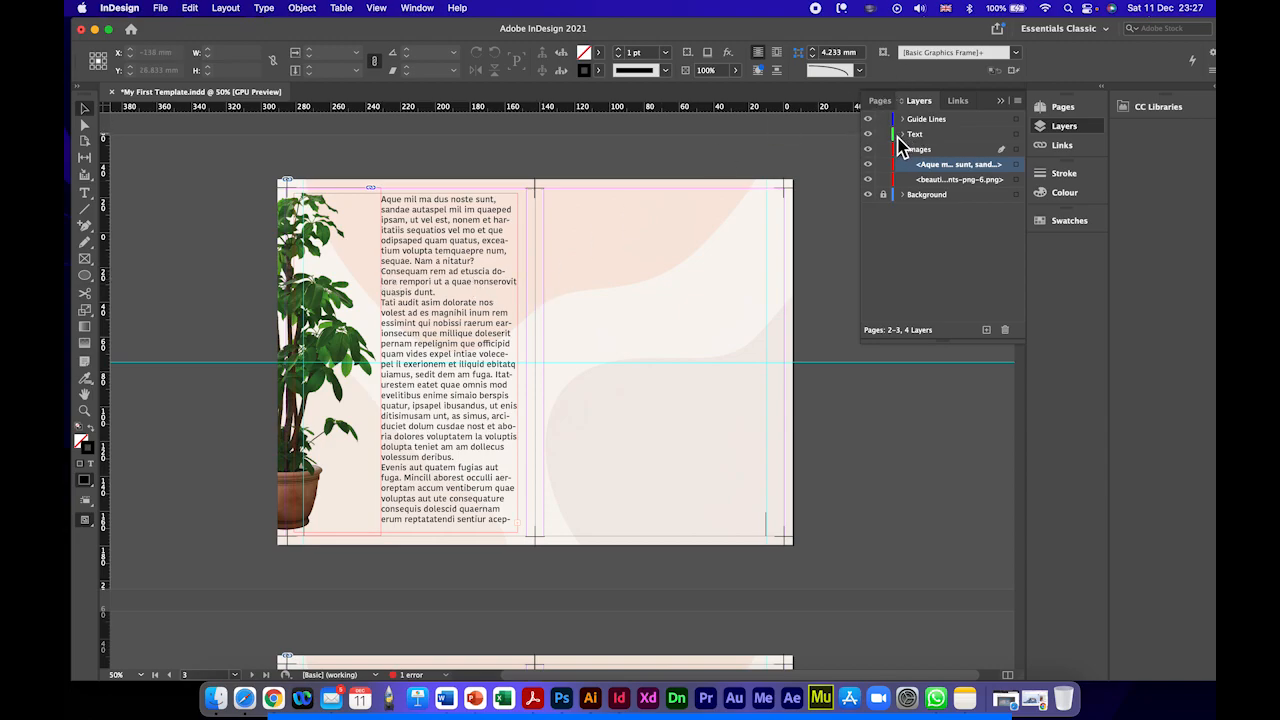
pyautogui.moveTo(936, 167); pyautogui.dragTo(934, 146)
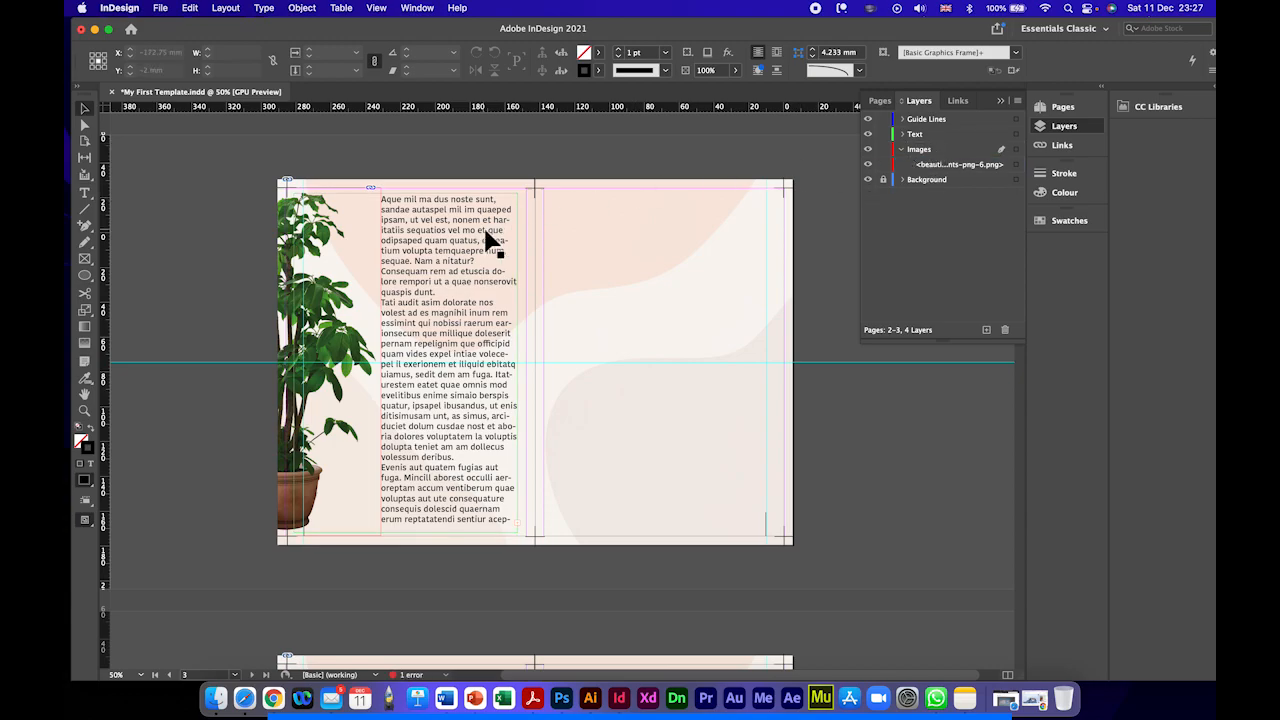
pyautogui.click(492, 243)
pyautogui.click(903, 149)
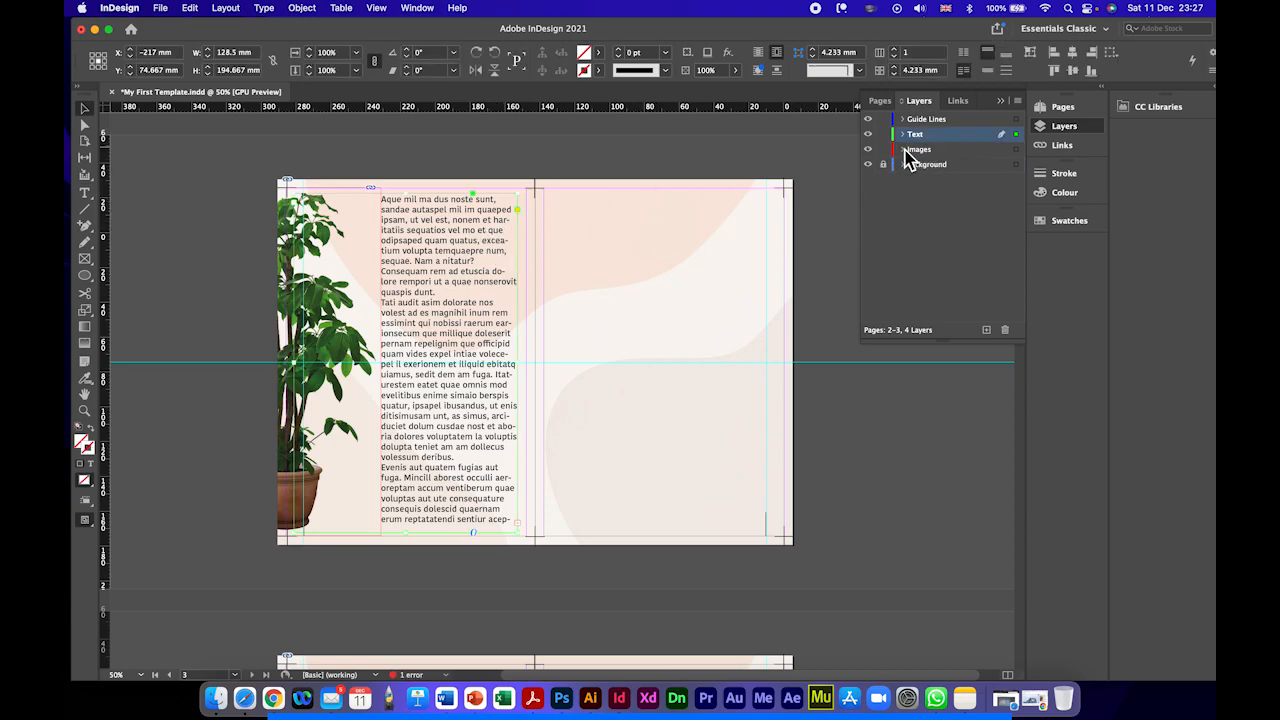
pyautogui.click(902, 134)
pyautogui.click(945, 149)
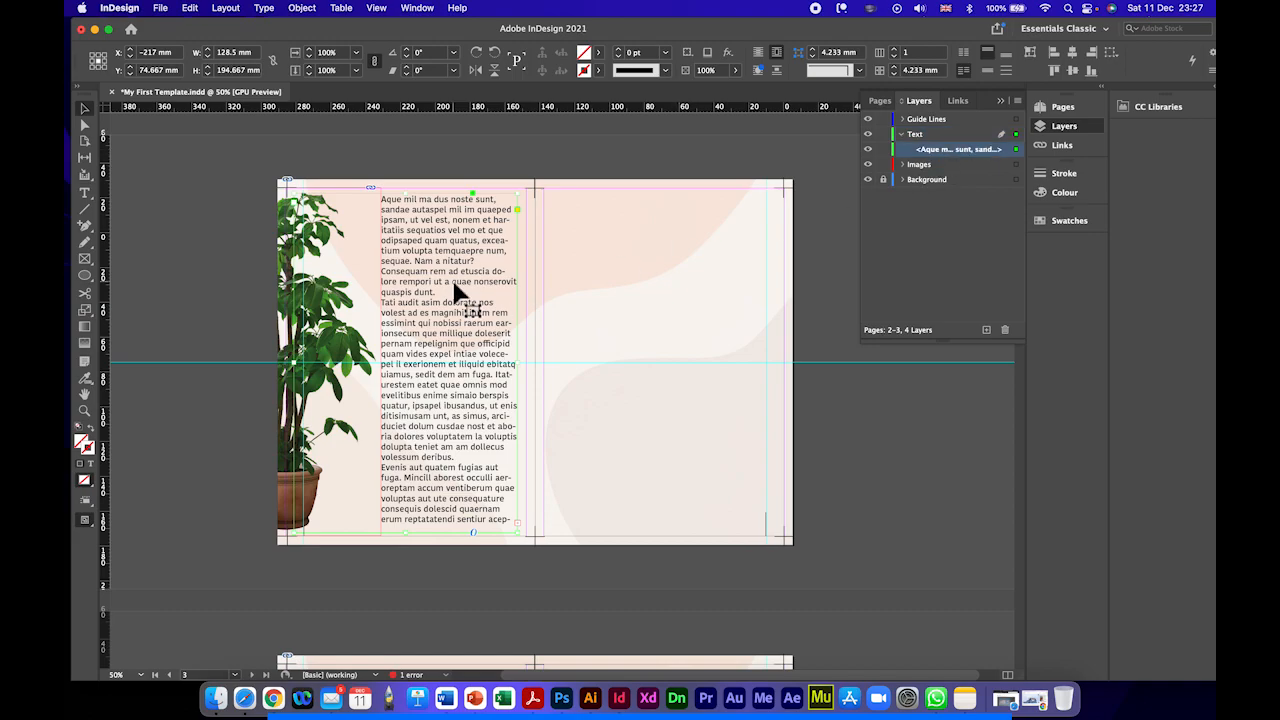
pyautogui.press('super+equal')
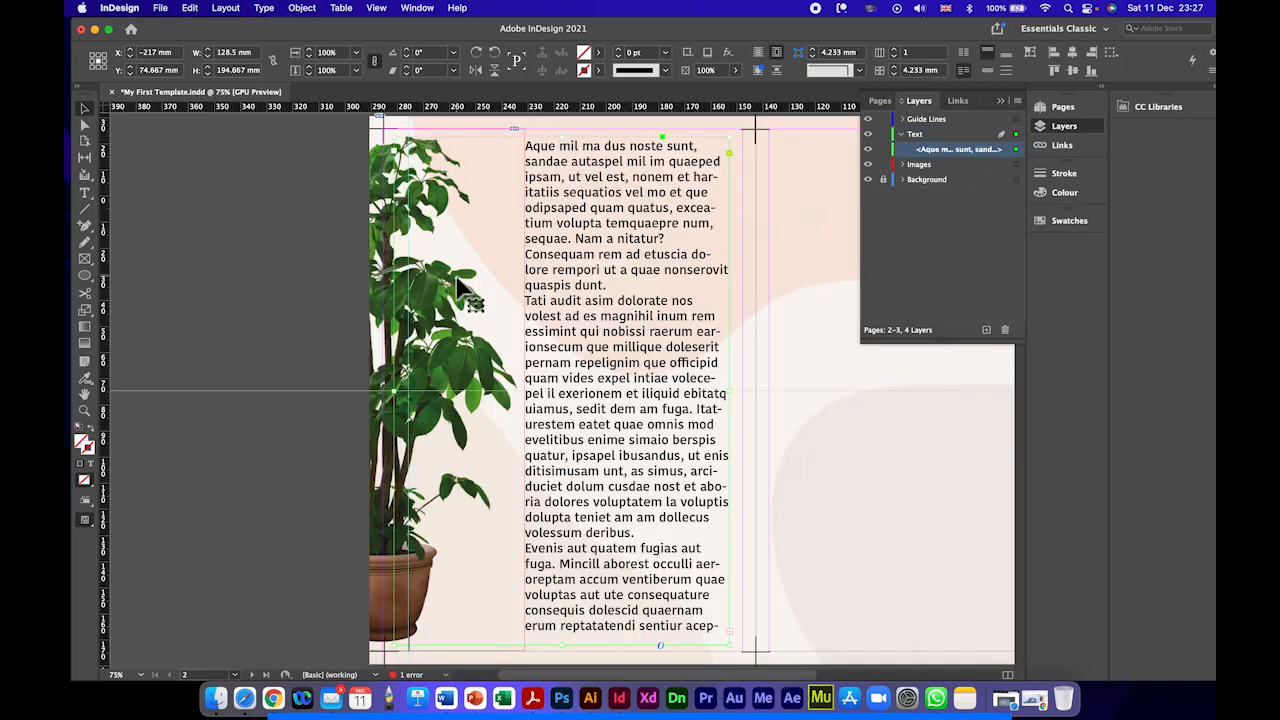
pyautogui.scroll(2, 626, 246)
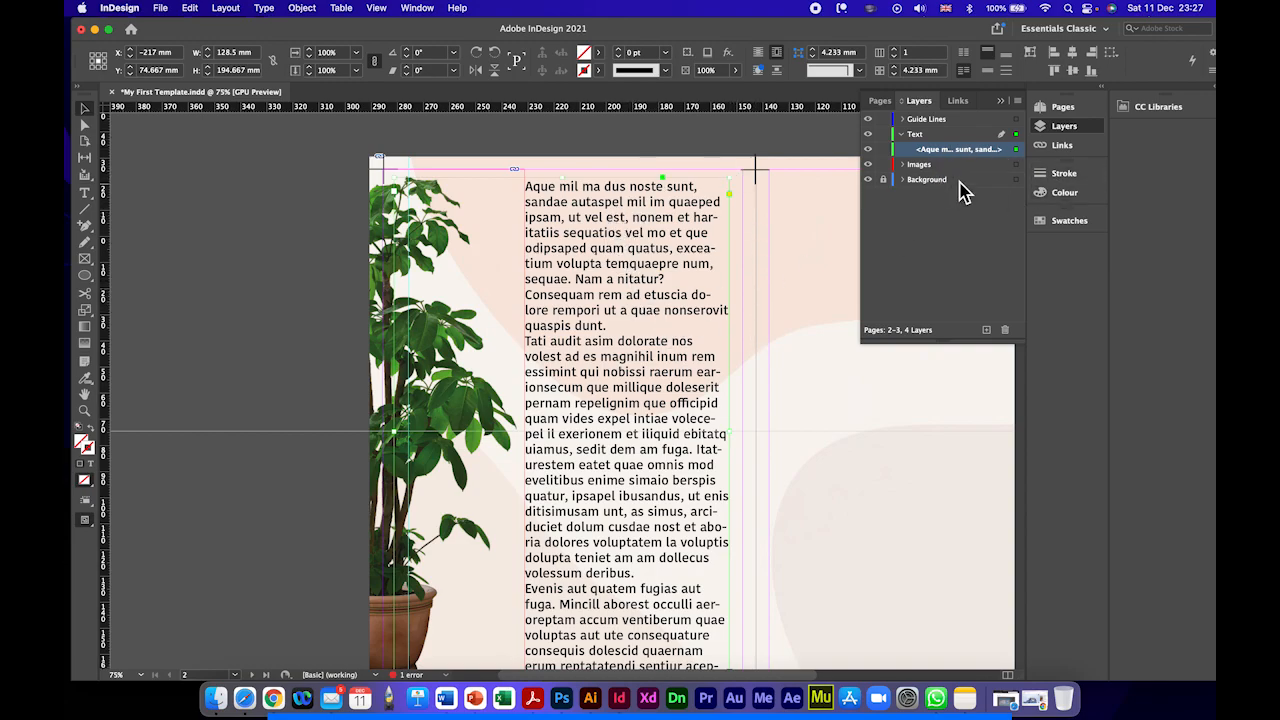
pyautogui.click(903, 134)
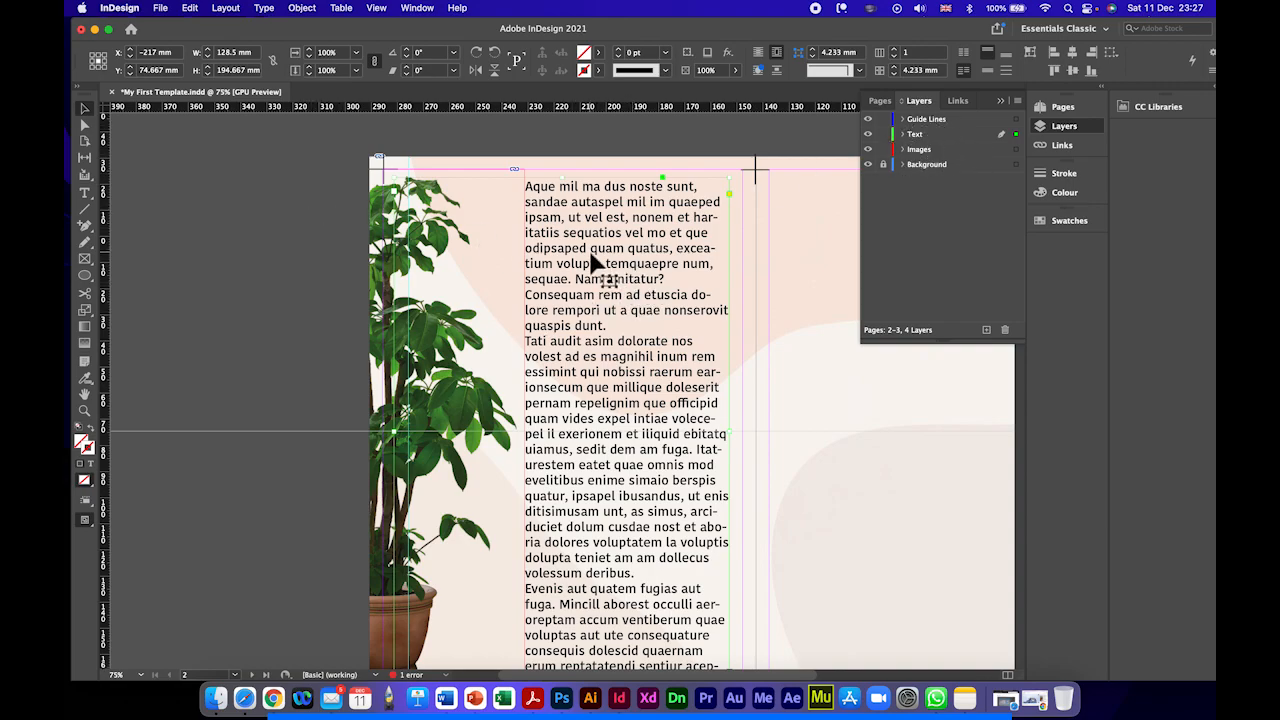
# Step: Give the first paragraph of the left page's placeholder text a drop cap four lines high
pyautogui.doubleClick(535, 192)
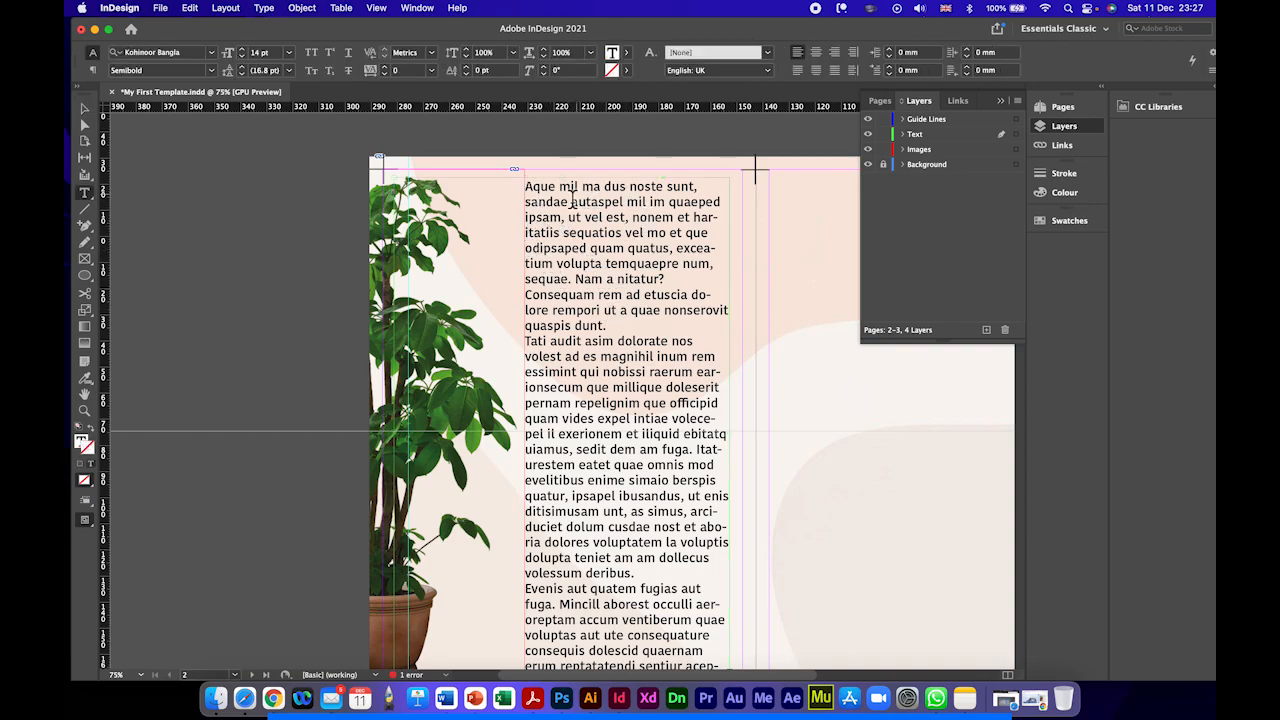
pyautogui.click(92, 70)
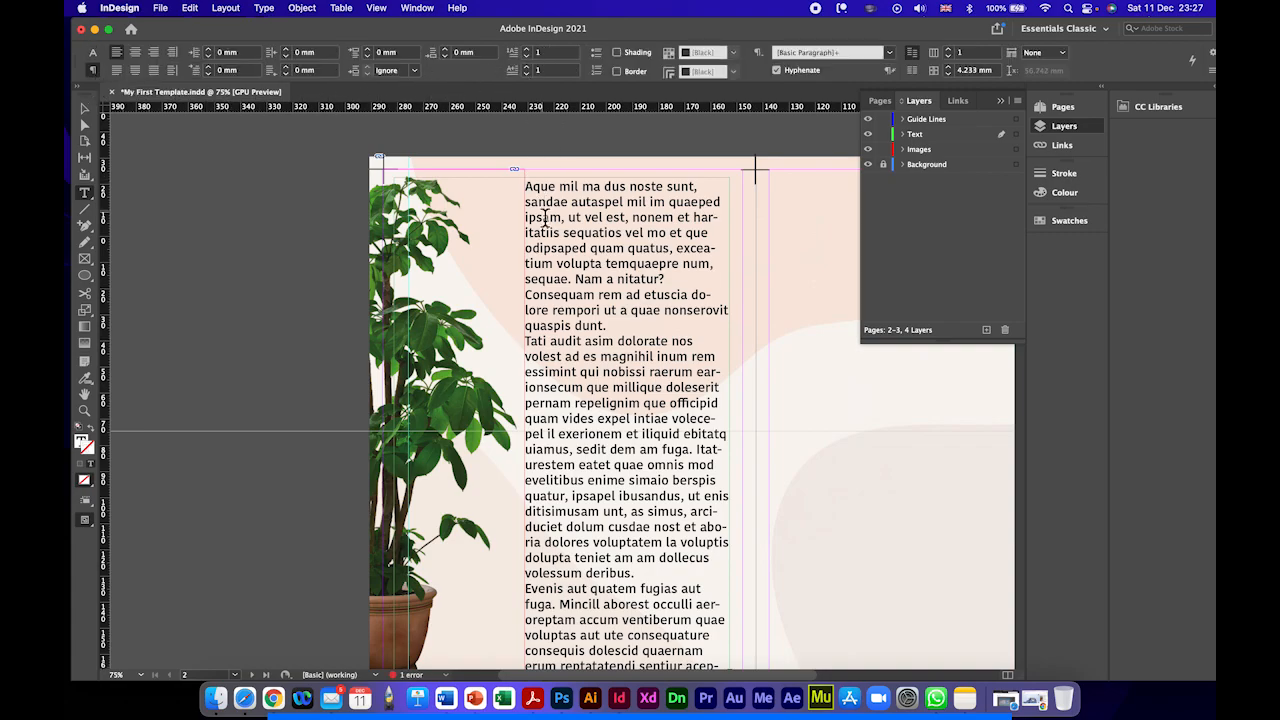
pyautogui.moveTo(528, 188); pyautogui.dragTo(561, 196)
pyautogui.click(529, 51)
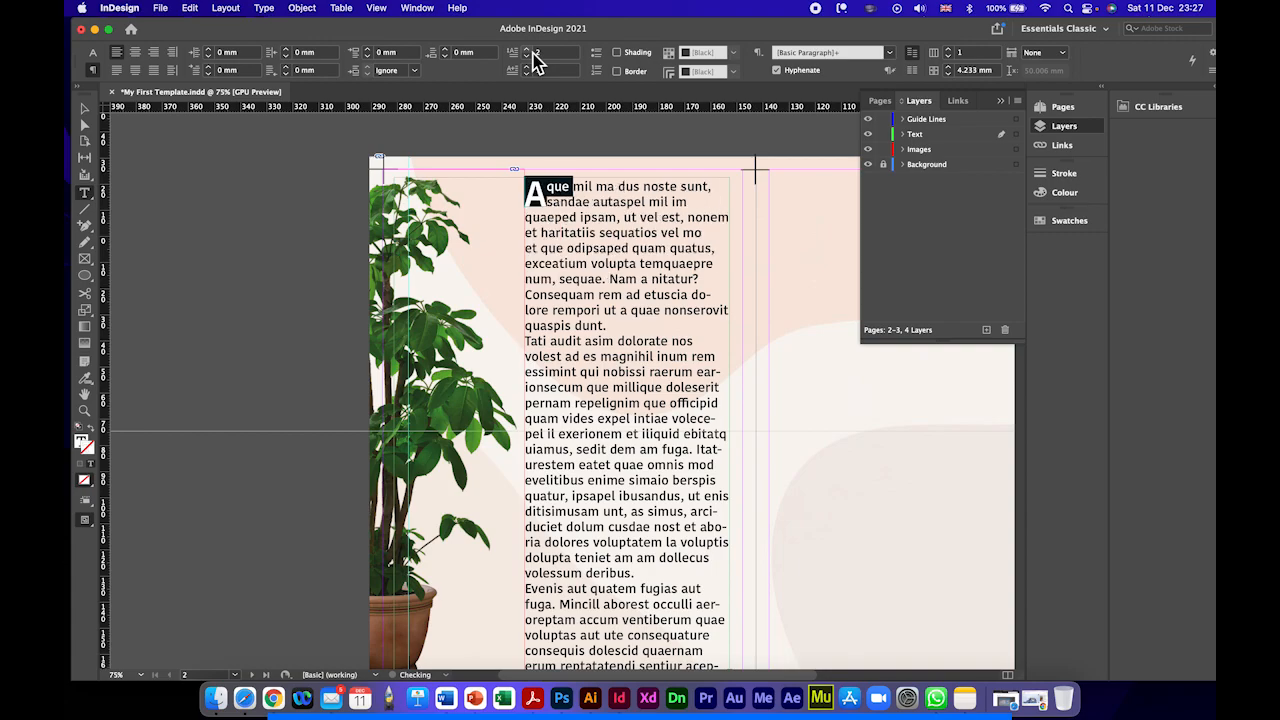
pyautogui.click(532, 53)
pyautogui.click(532, 53)
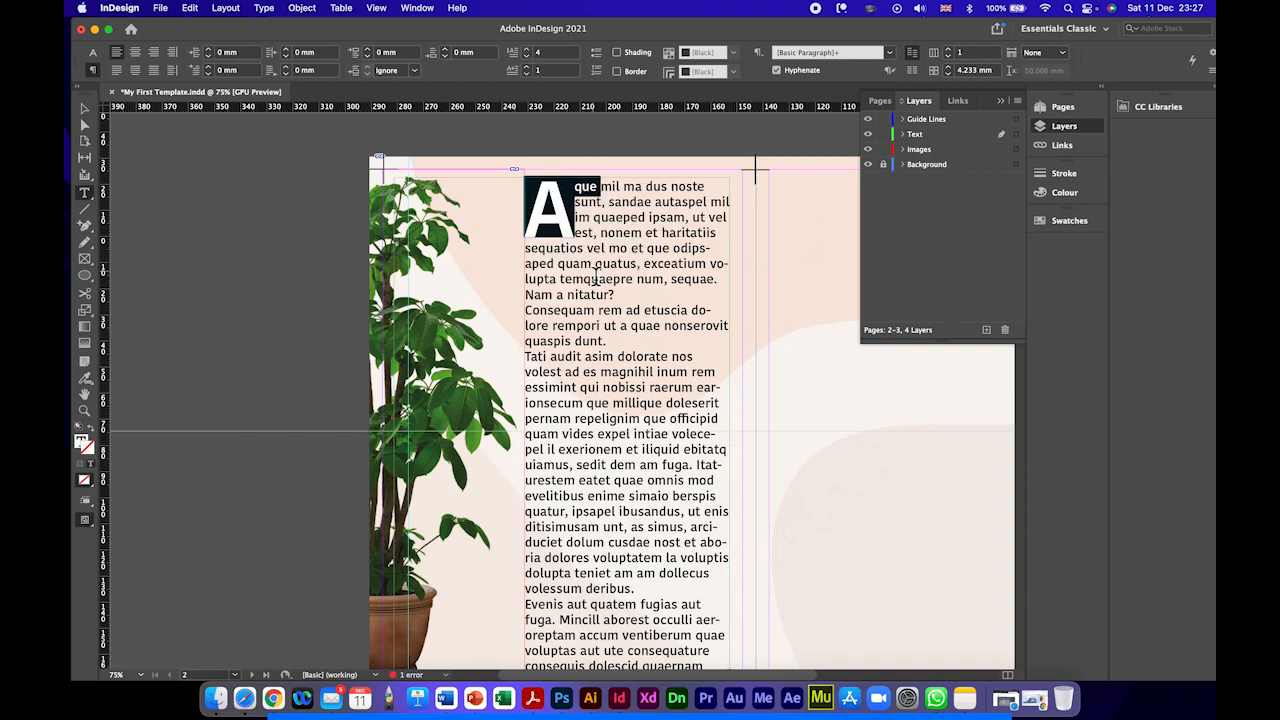
pyautogui.click(580, 404)
pyautogui.click(85, 109)
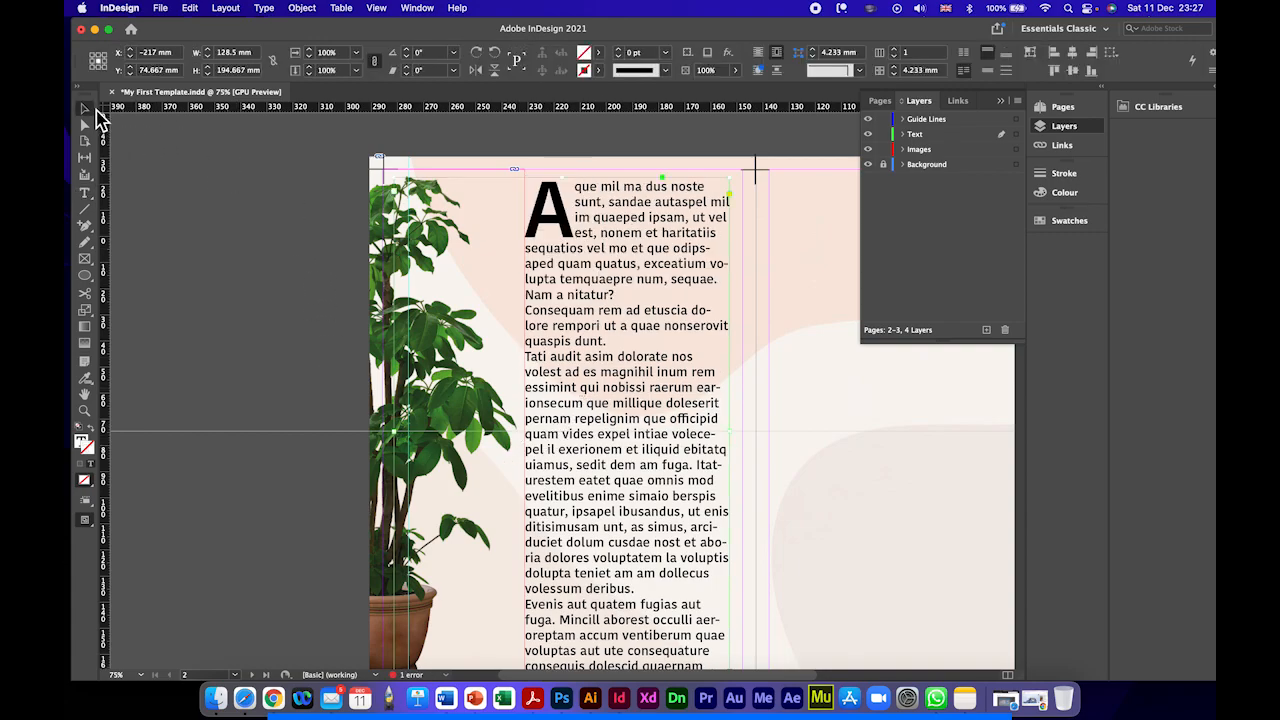
# Step: Bring the sofa photo c942c530543b2933cf79d504fb1015ba.jpg from the Images folder in Finder into the InDesign document, ready for placement
pyautogui.press('super+minus')
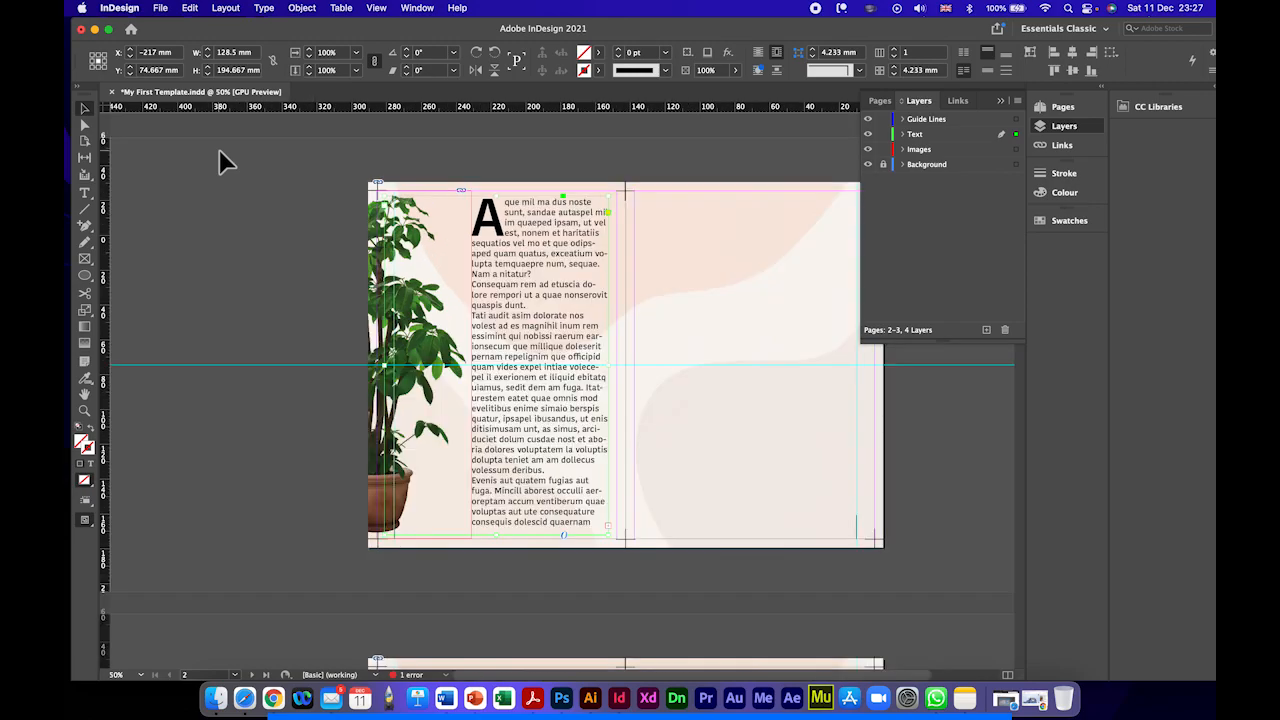
pyautogui.hscroll(2, 551, 400)
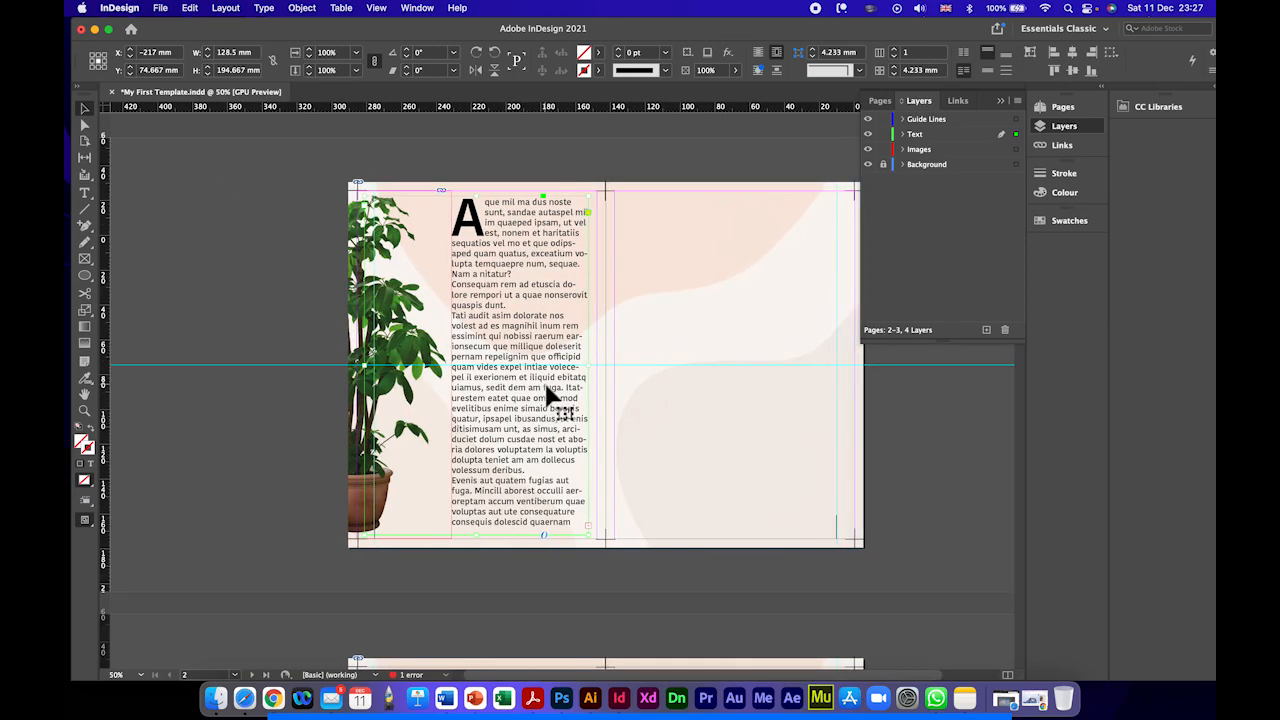
pyautogui.hscroll(5, 680, 330)
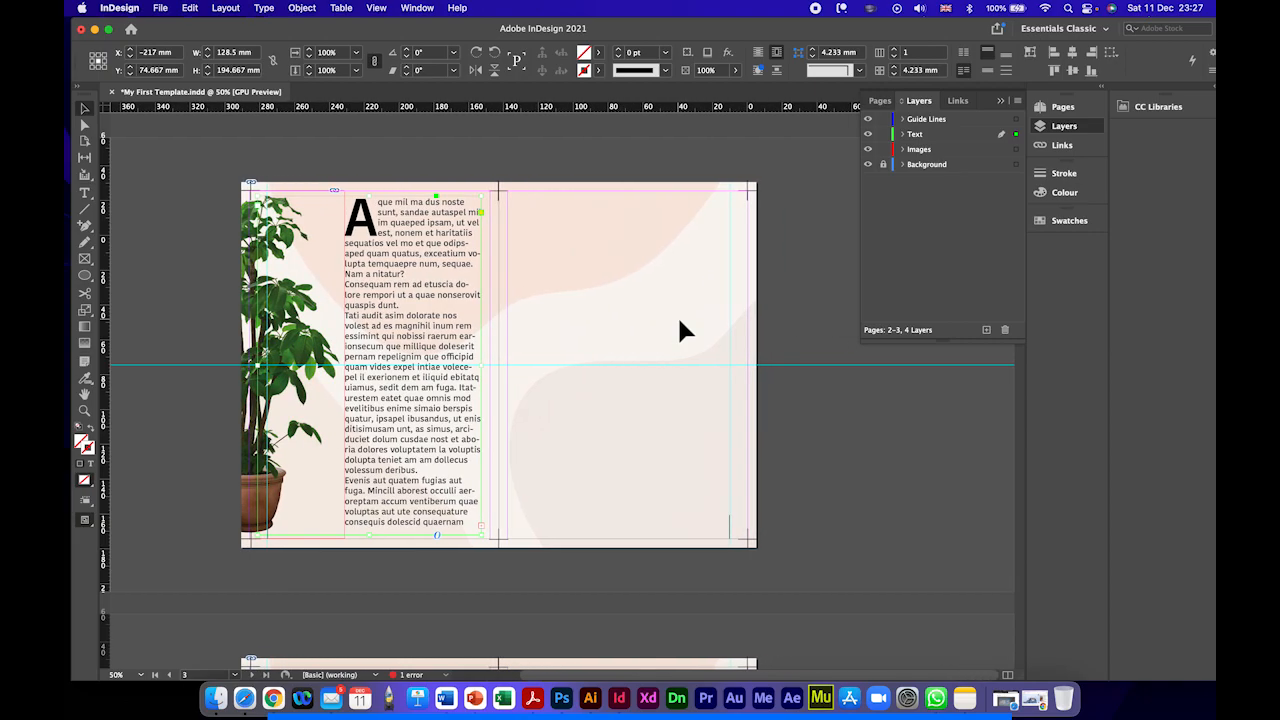
pyautogui.moveTo(697, 40); pyautogui.dragTo(448, 34)
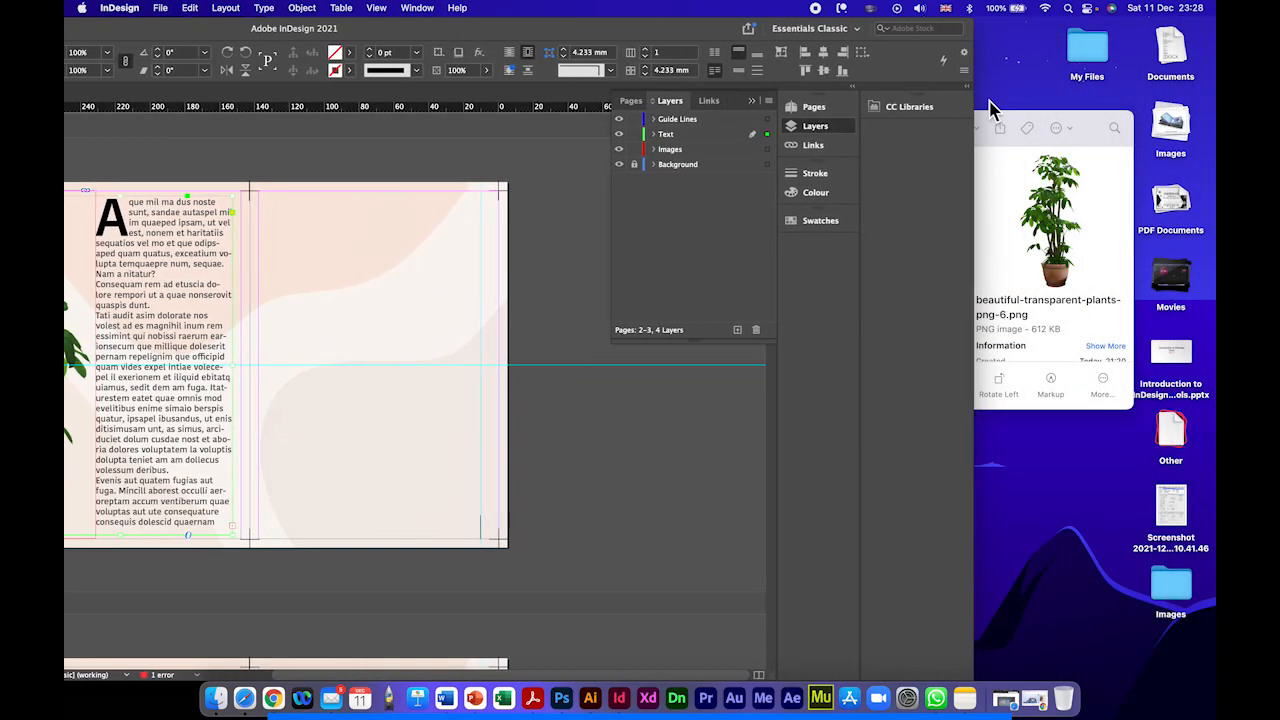
pyautogui.click(1090, 165)
pyautogui.click(886, 265)
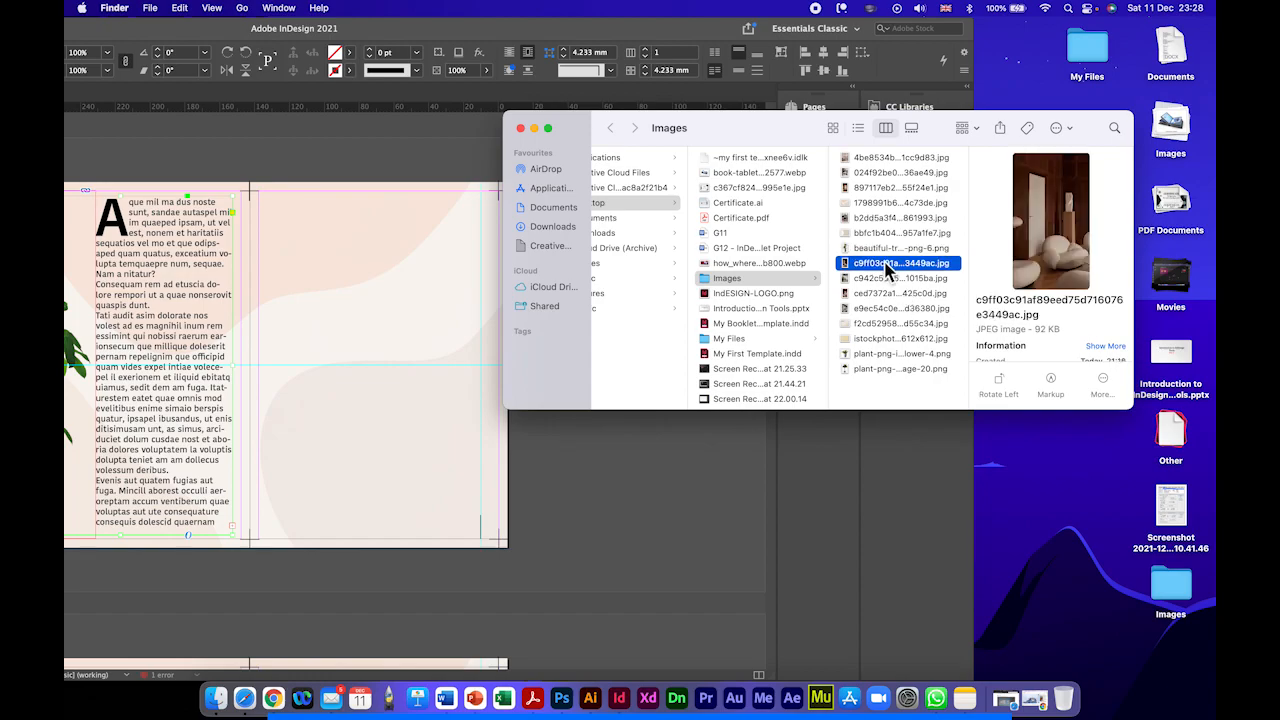
pyautogui.click(885, 279)
pyautogui.click(882, 264)
pyautogui.click(889, 281)
pyautogui.moveTo(903, 288); pyautogui.dragTo(383, 278)
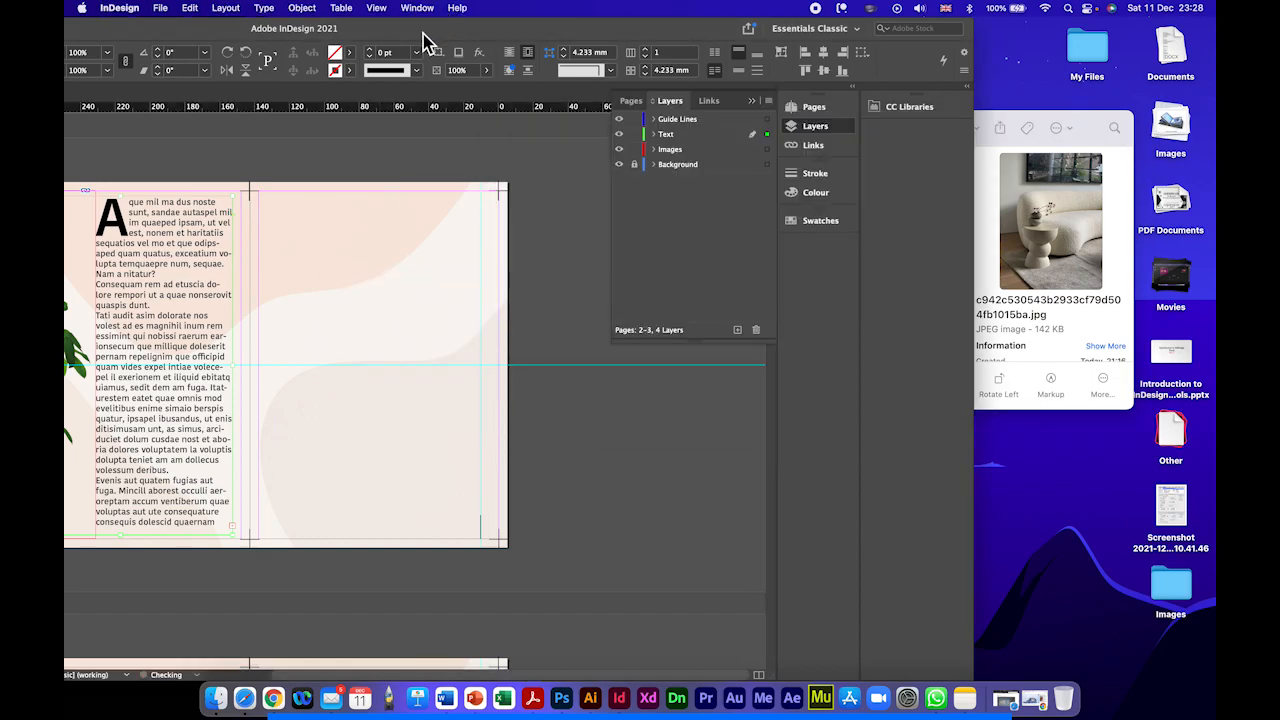
pyautogui.moveTo(423, 33); pyautogui.dragTo(675, 8)
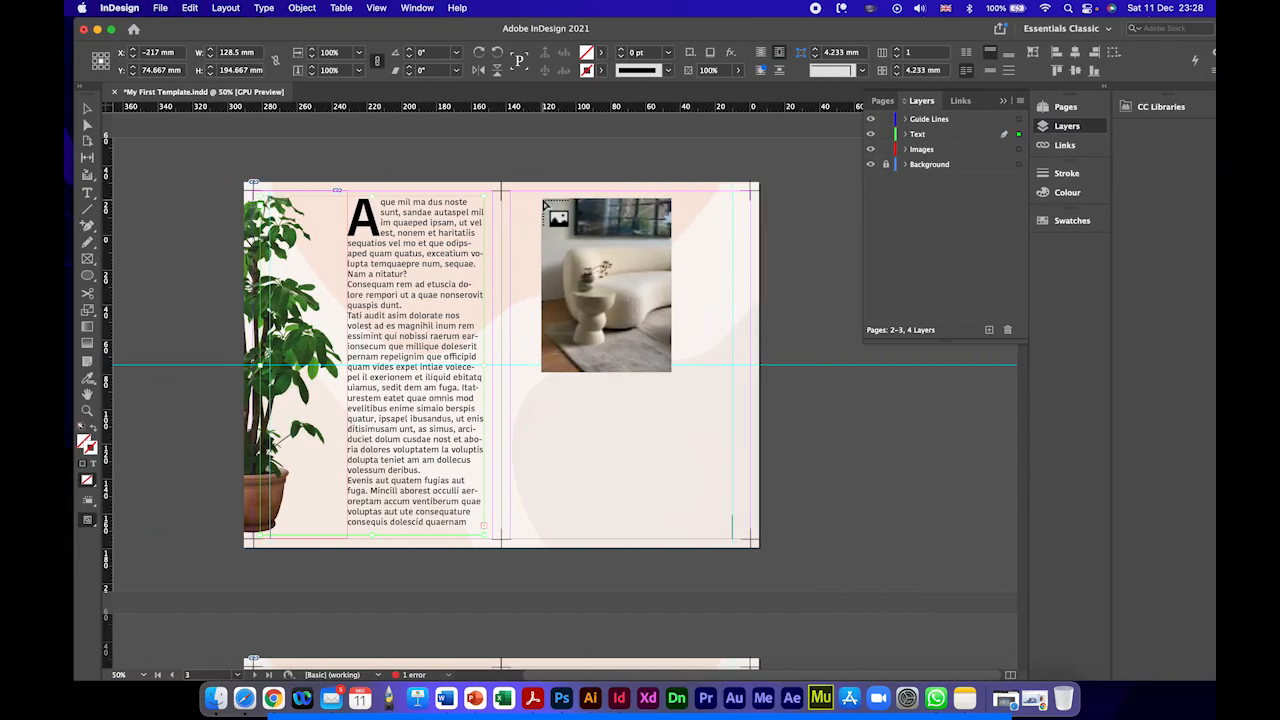
# Step: Place the sofa photo on the right page at about 150 by 200 mm and flip it horizontally
pyautogui.moveTo(535, 191); pyautogui.dragTo(703, 533)
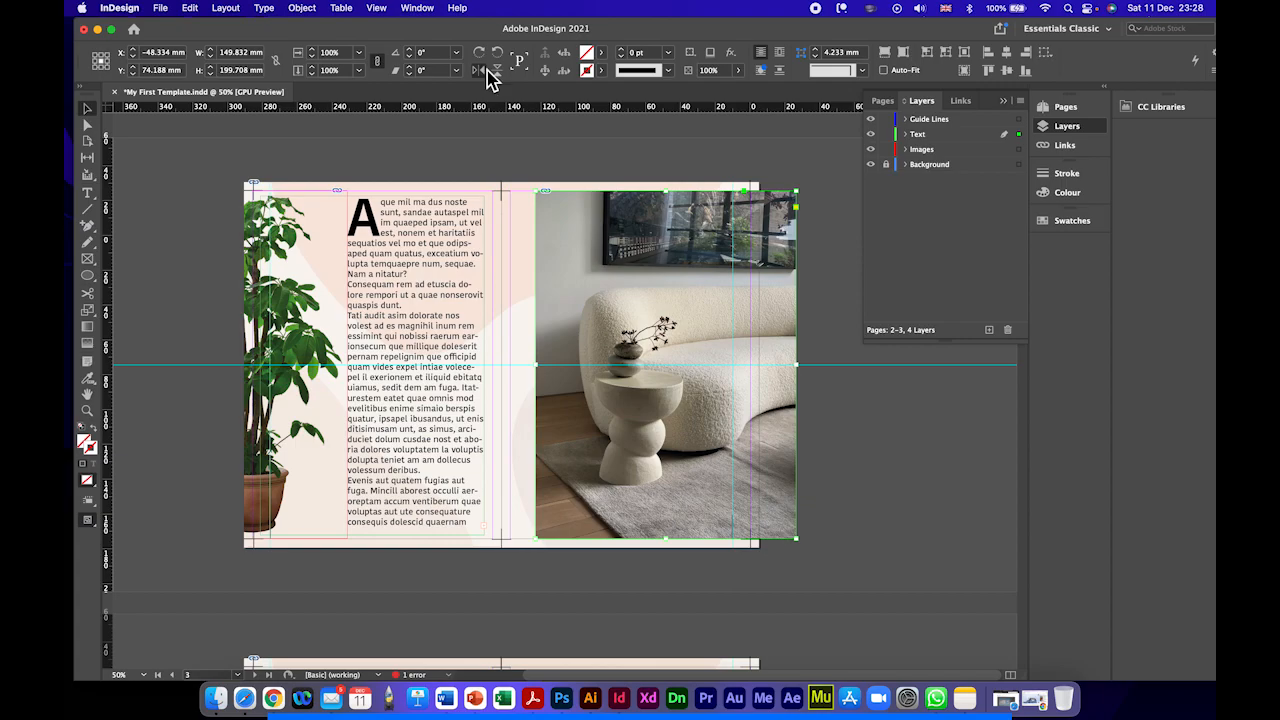
pyautogui.click(484, 70)
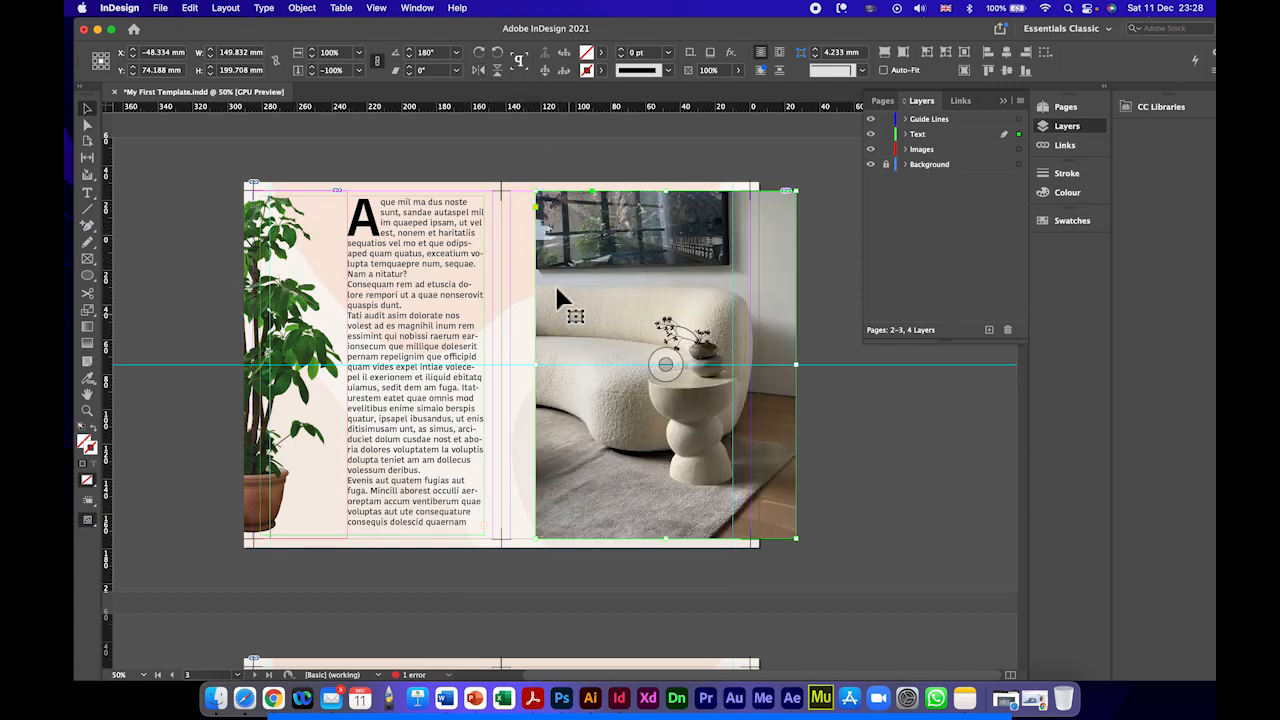
# Step: Shift the sofa photo left to the right page's outer edge and crop its left side to the inner margin, about 143 mm wide
pyautogui.moveTo(609, 278); pyautogui.dragTo(573, 277)
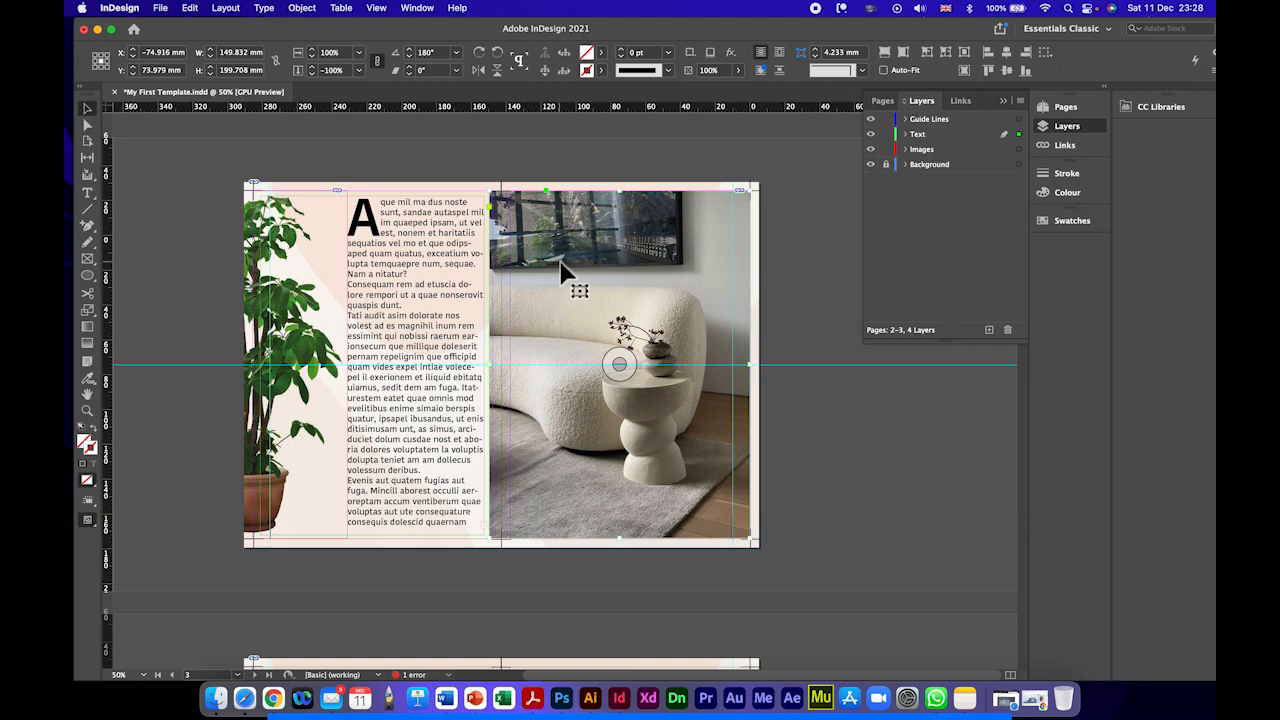
pyautogui.moveTo(561, 264); pyautogui.dragTo(572, 270)
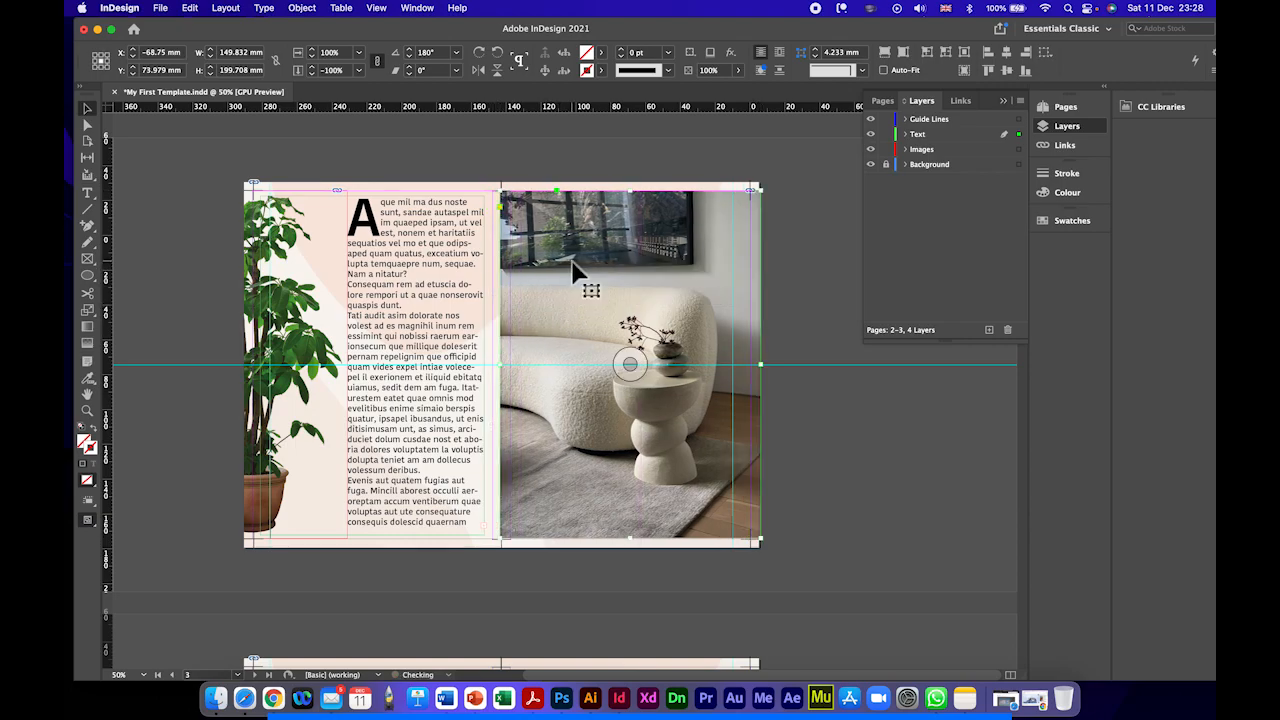
pyautogui.press('Left')
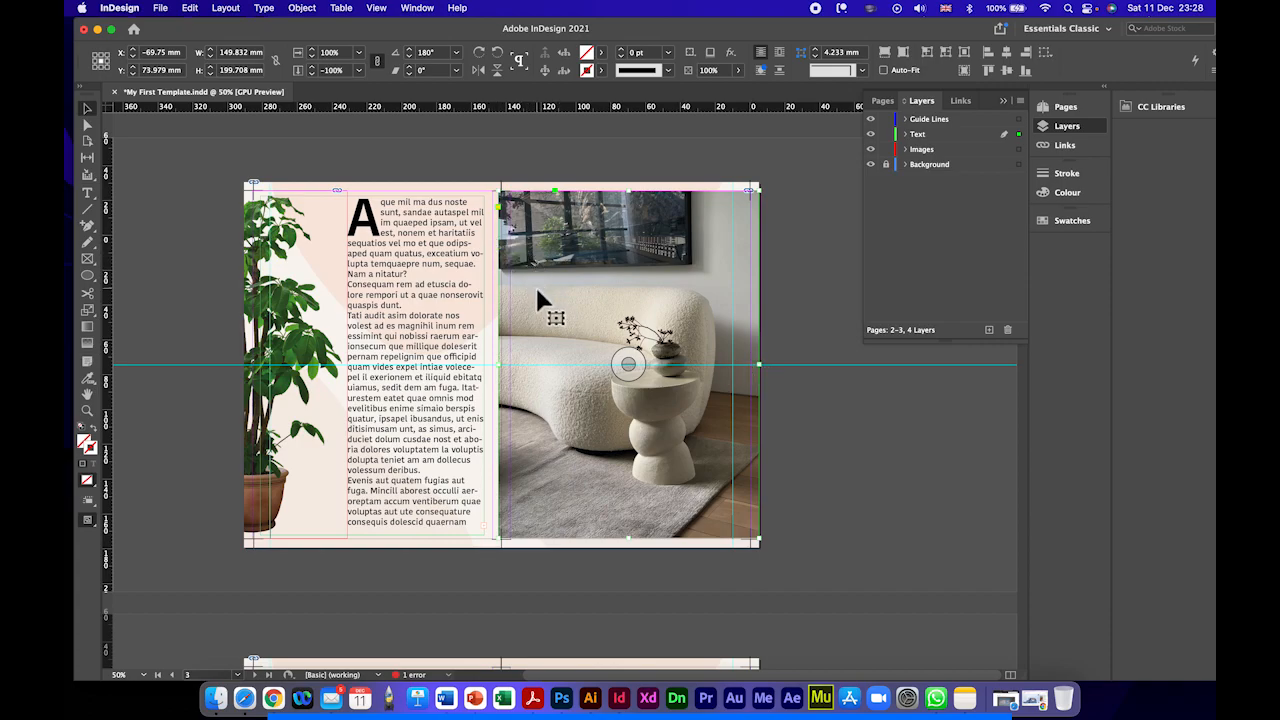
pyautogui.press('super+equal')
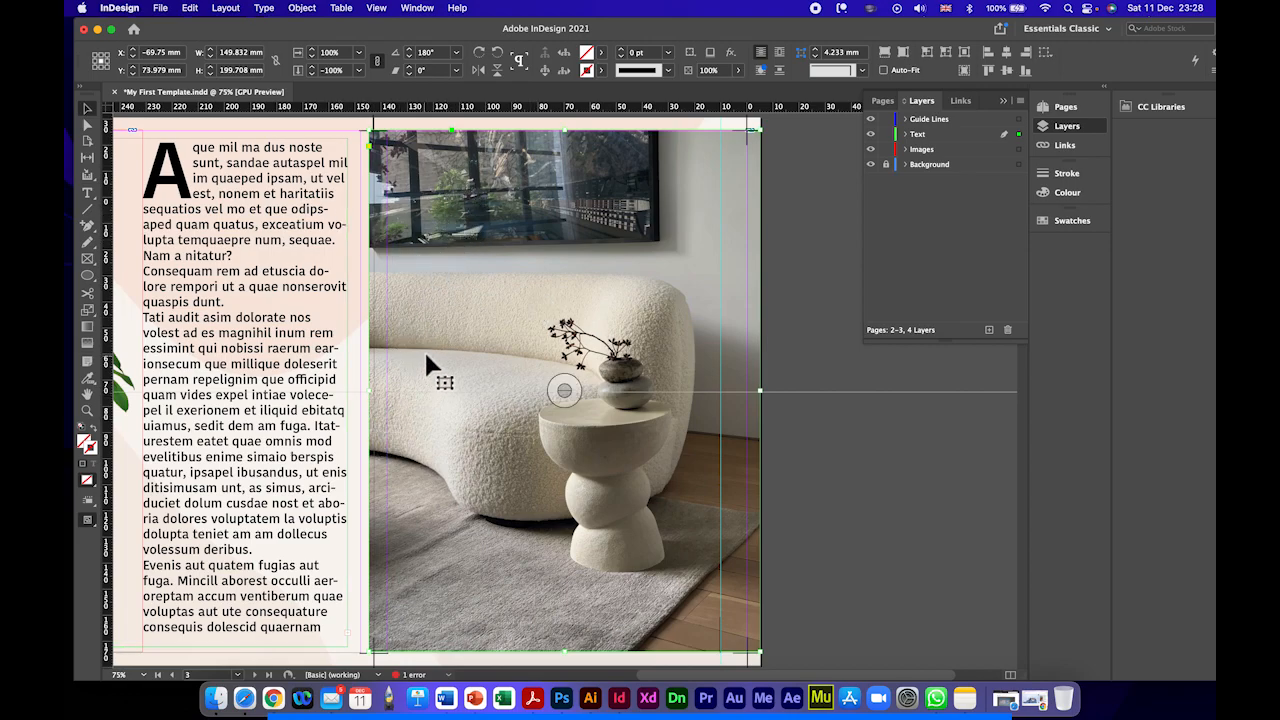
pyautogui.moveTo(376, 398); pyautogui.dragTo(387, 390)
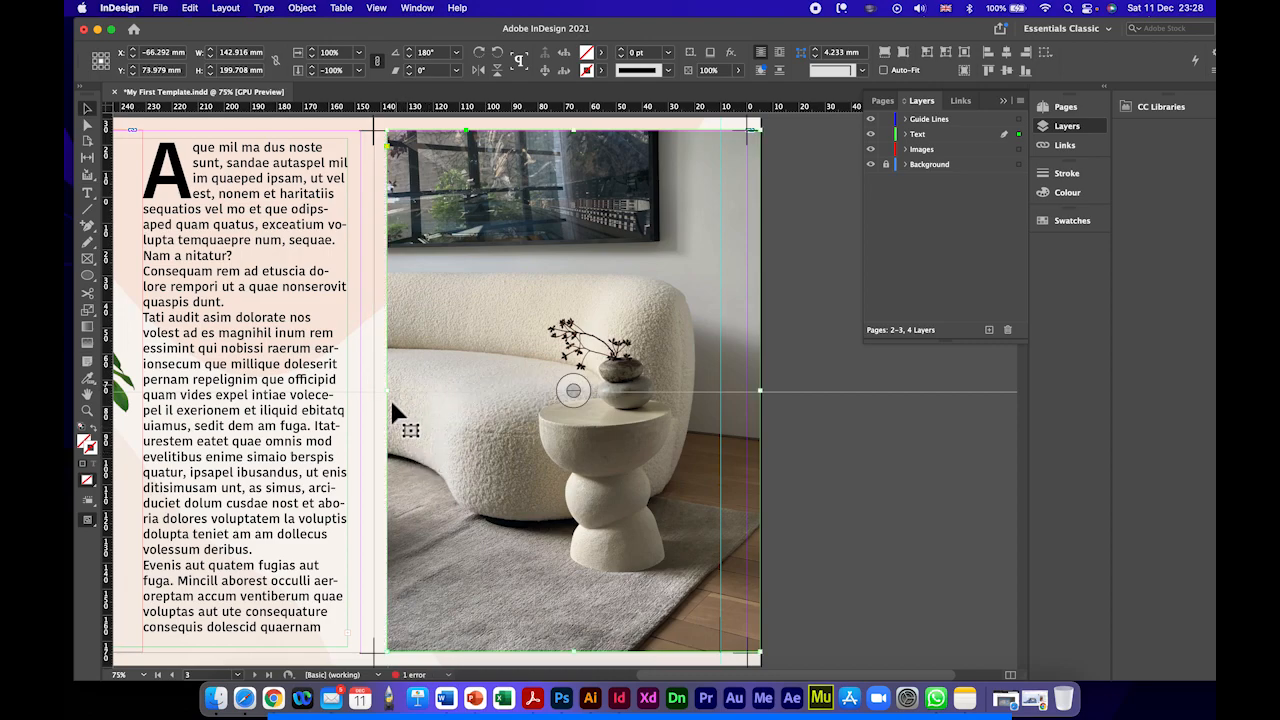
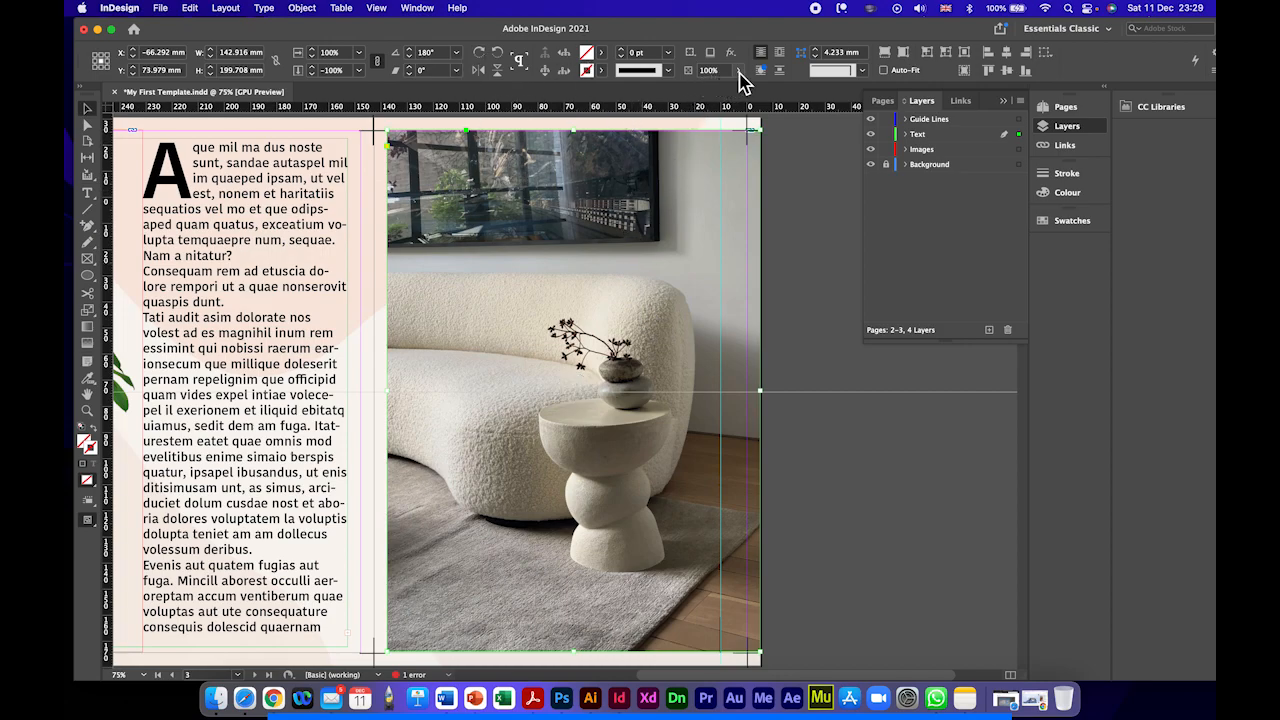
# Step: Lower the opacity of the sofa photo on the right page to 62%
pyautogui.moveTo(740, 95); pyautogui.dragTo(711, 97)
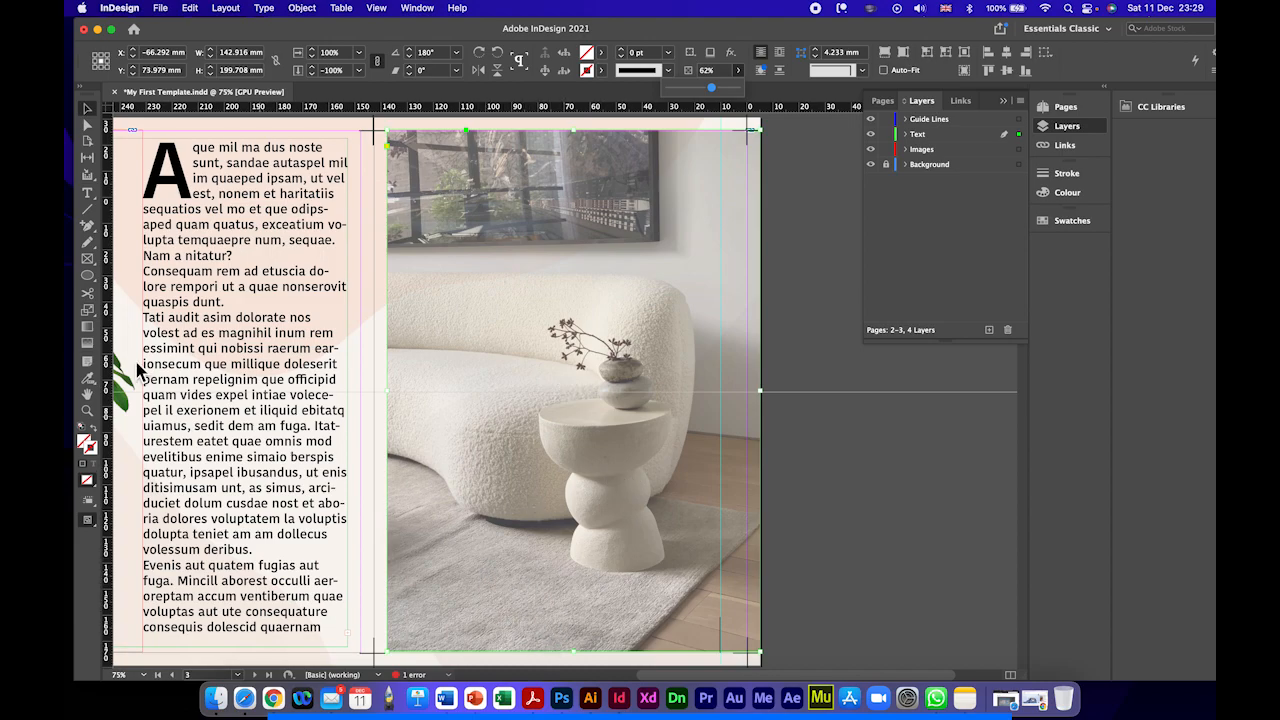
# Step: Add a text frame reading 1994 over the rug in the sofa photo and enlarge its text to 42 pt
pyautogui.click(91, 200)
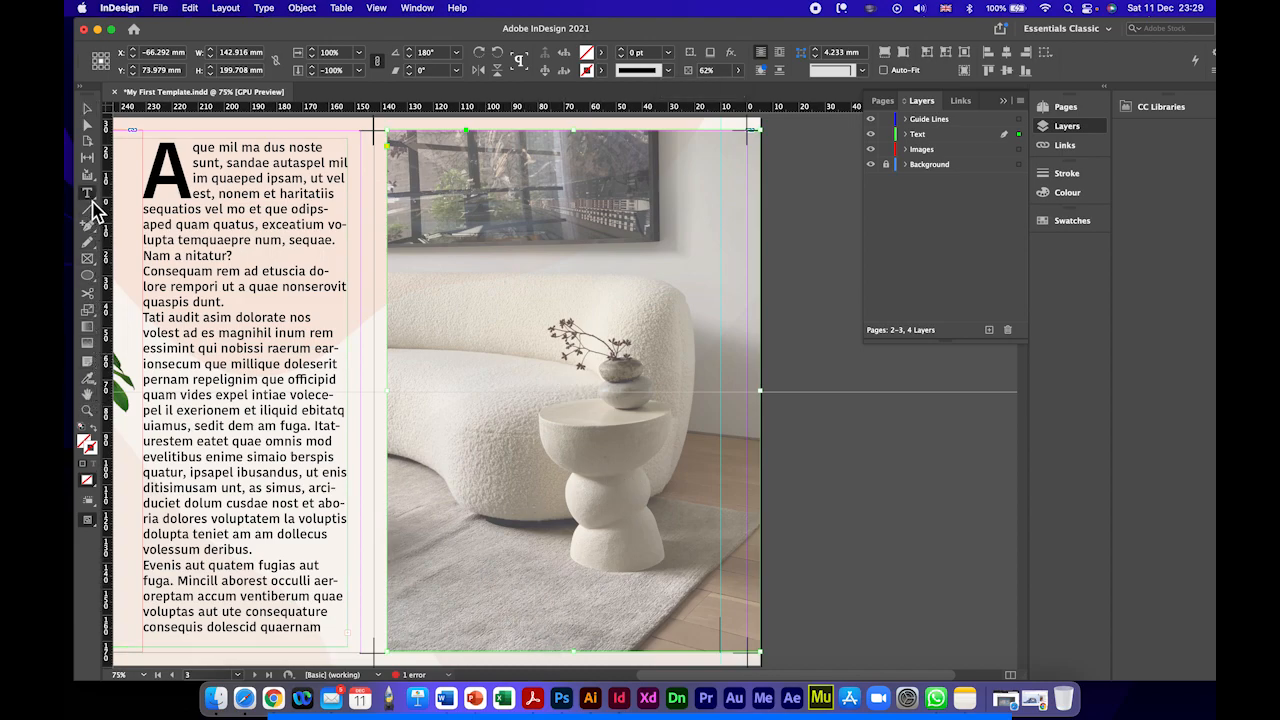
pyautogui.moveTo(474, 583); pyautogui.dragTo(643, 624)
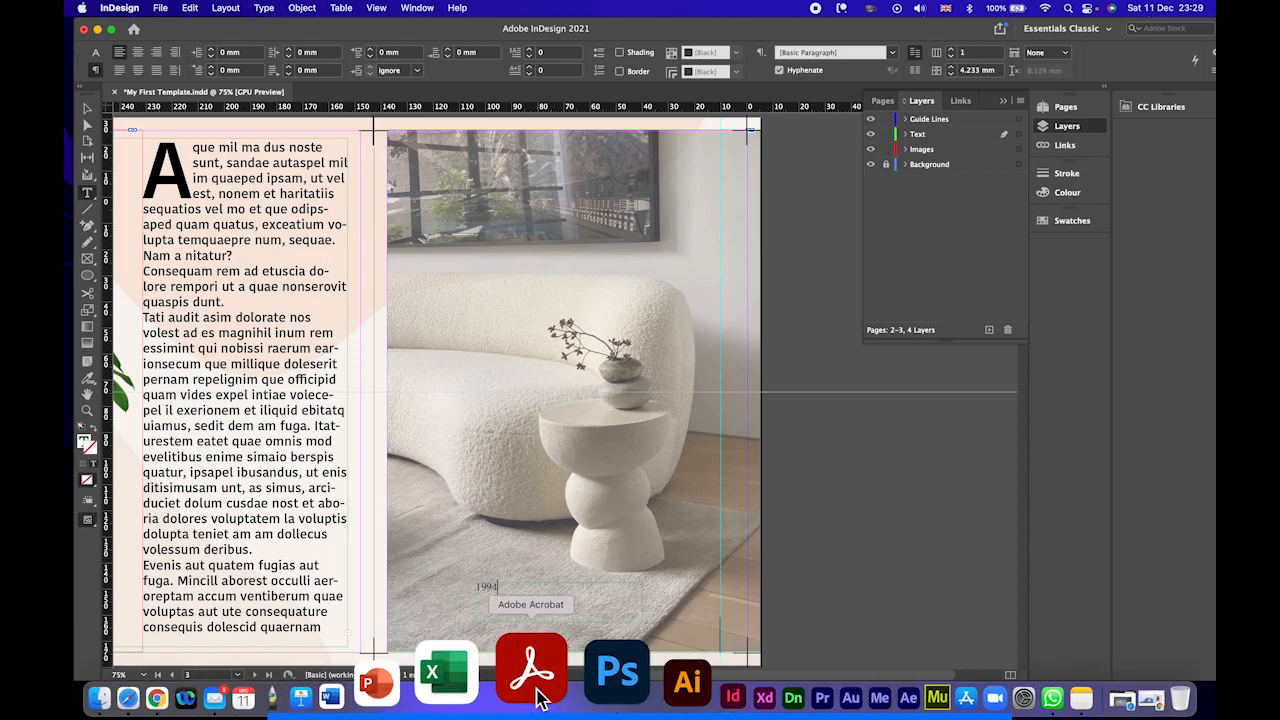
pyautogui.press('super+a')
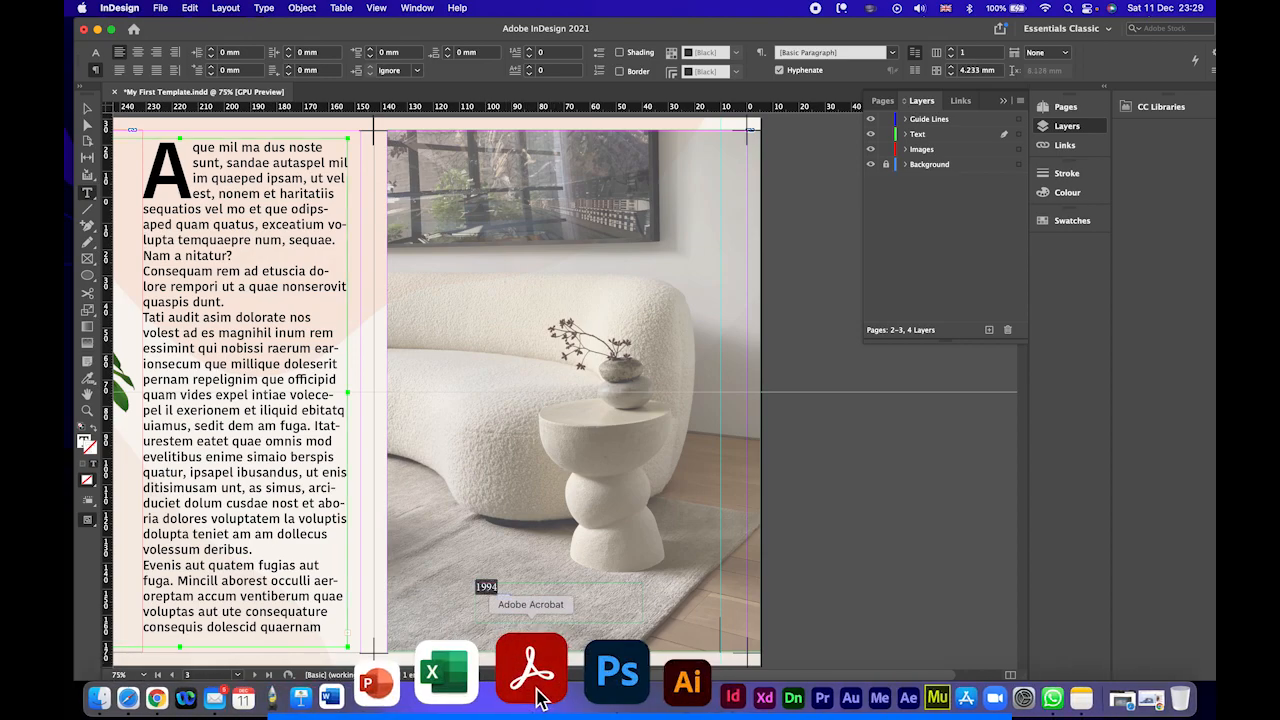
pyautogui.click(95, 53)
pyautogui.click(245, 50)
pyautogui.click(245, 50)
pyautogui.click(245, 50)
pyautogui.click(245, 50)
pyautogui.click(245, 50)
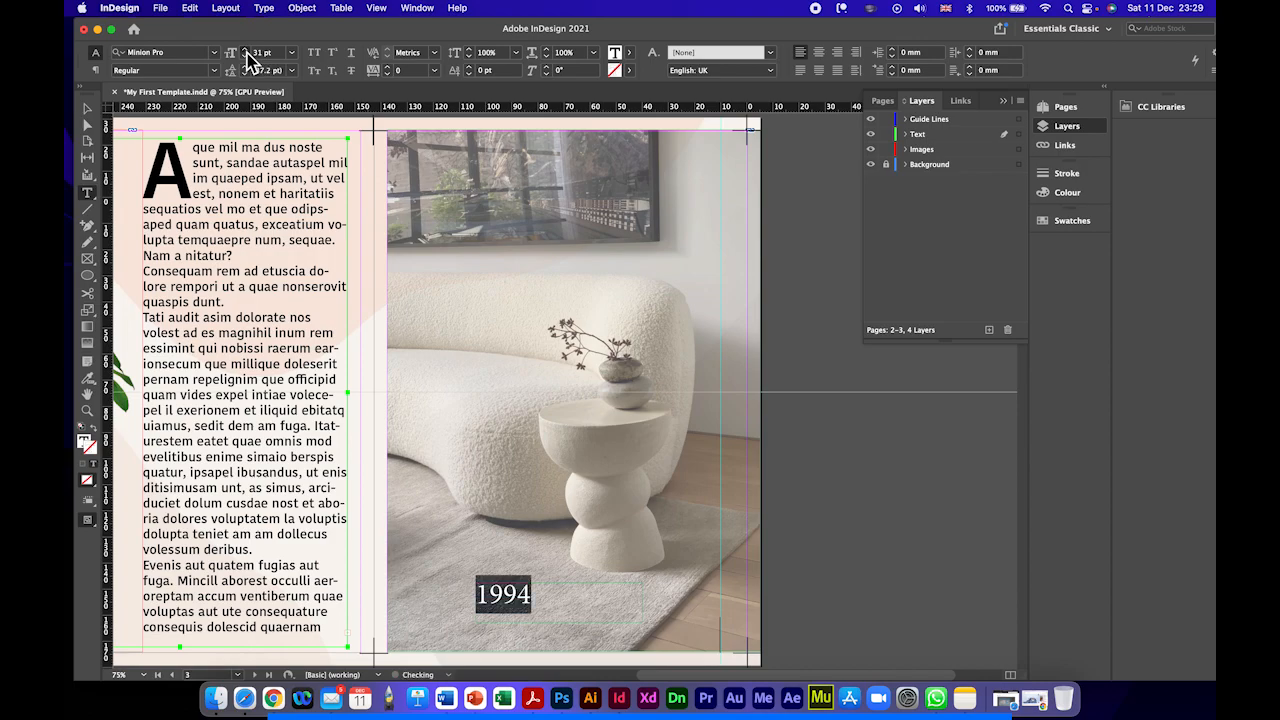
pyautogui.click(245, 50)
pyautogui.click(245, 50)
pyautogui.click(245, 50)
pyautogui.click(245, 50)
pyautogui.click(245, 50)
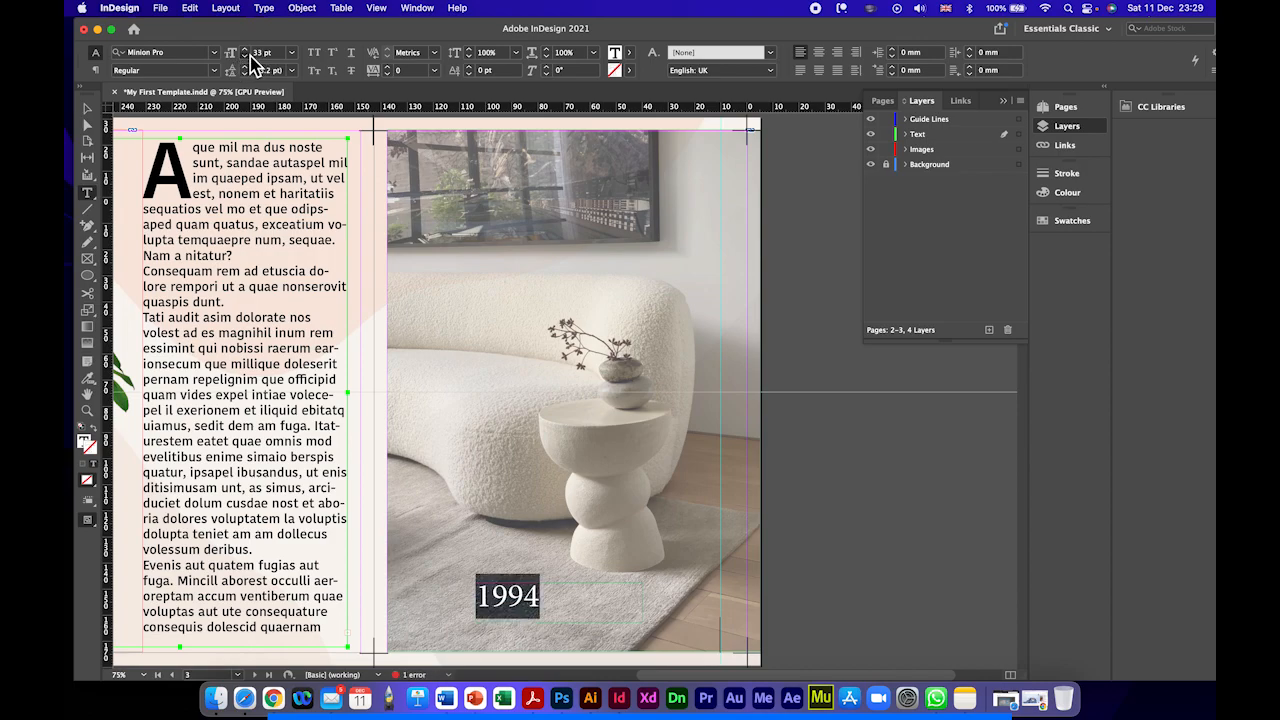
pyautogui.click(249, 56)
pyautogui.click(249, 56)
pyautogui.click(249, 56)
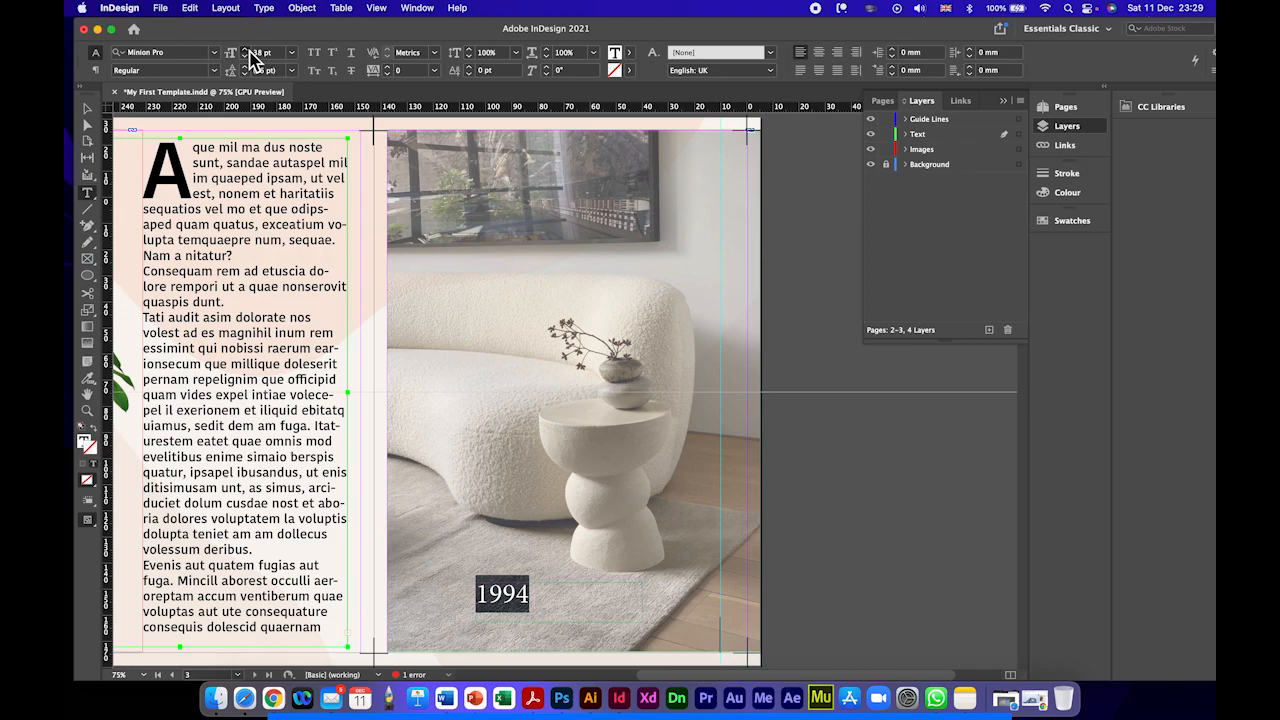
# Step: Narrow the 1994 text frame to about 33 mm and shift it right along the rug, below the side table
pyautogui.click(87, 108)
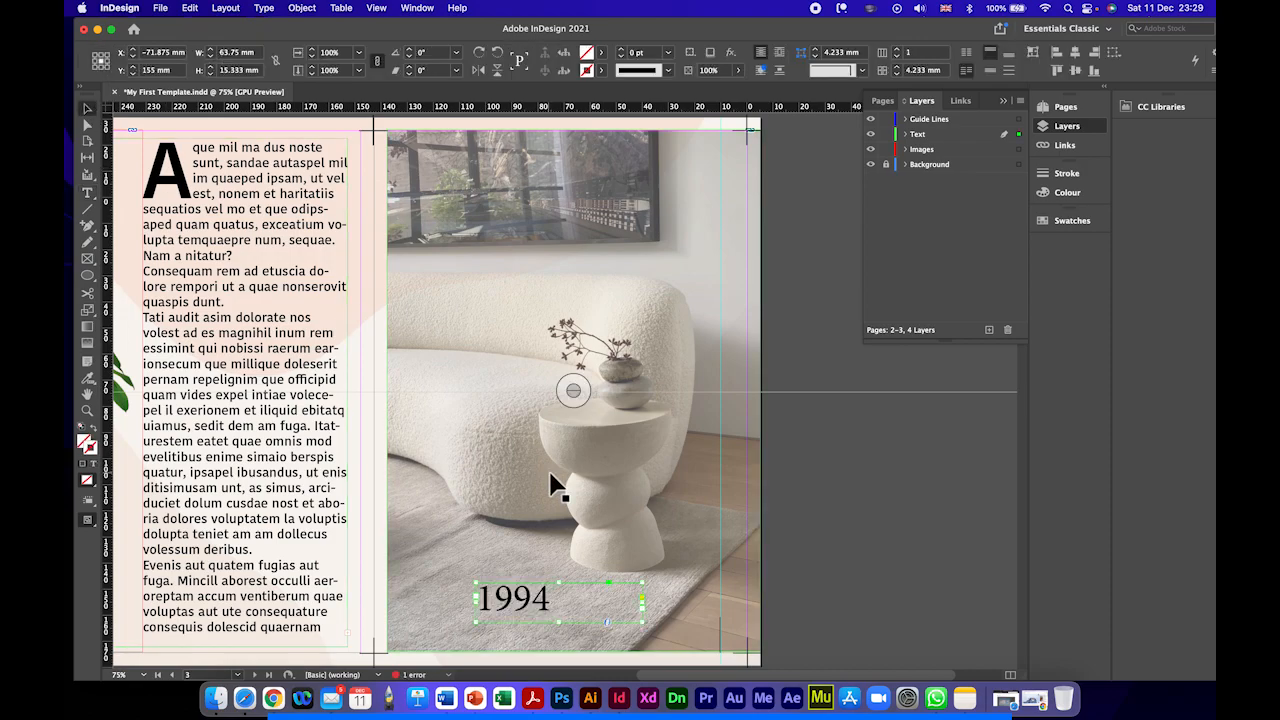
pyautogui.moveTo(650, 611); pyautogui.dragTo(566, 606)
pyautogui.doubleClick(539, 607)
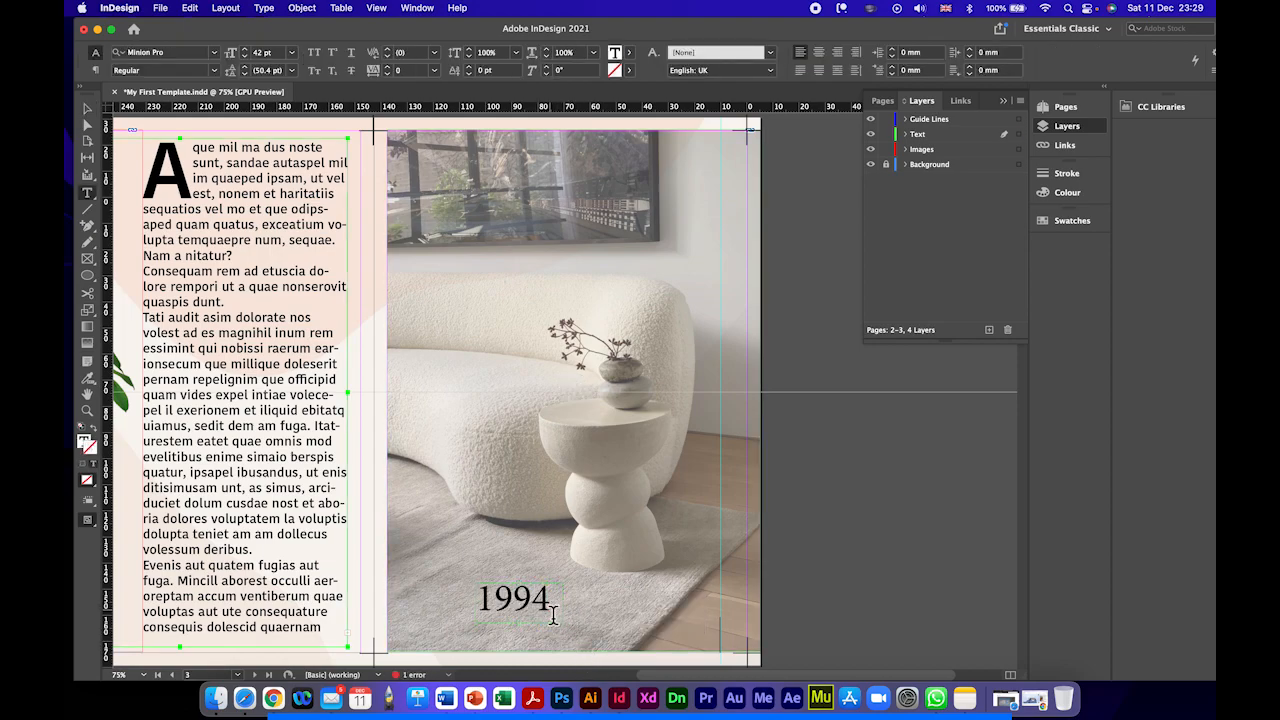
pyautogui.doubleClick(553, 607)
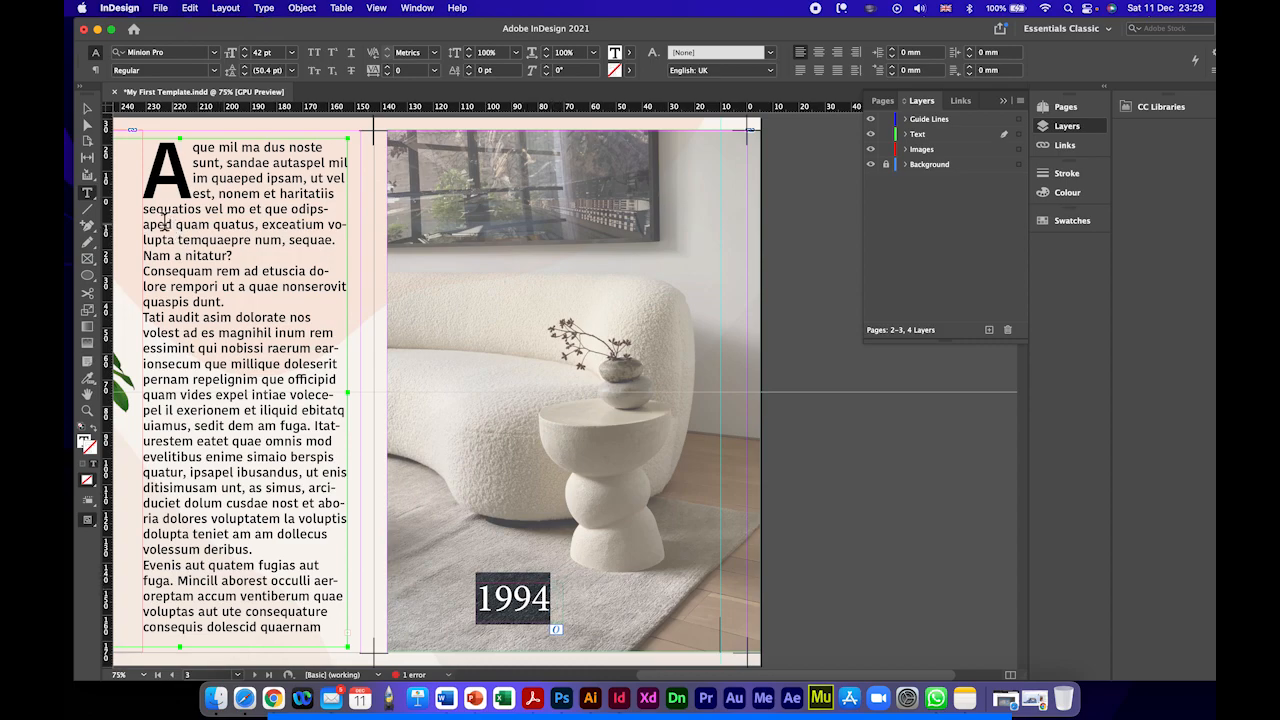
pyautogui.click(87, 108)
pyautogui.moveTo(510, 603); pyautogui.dragTo(547, 607)
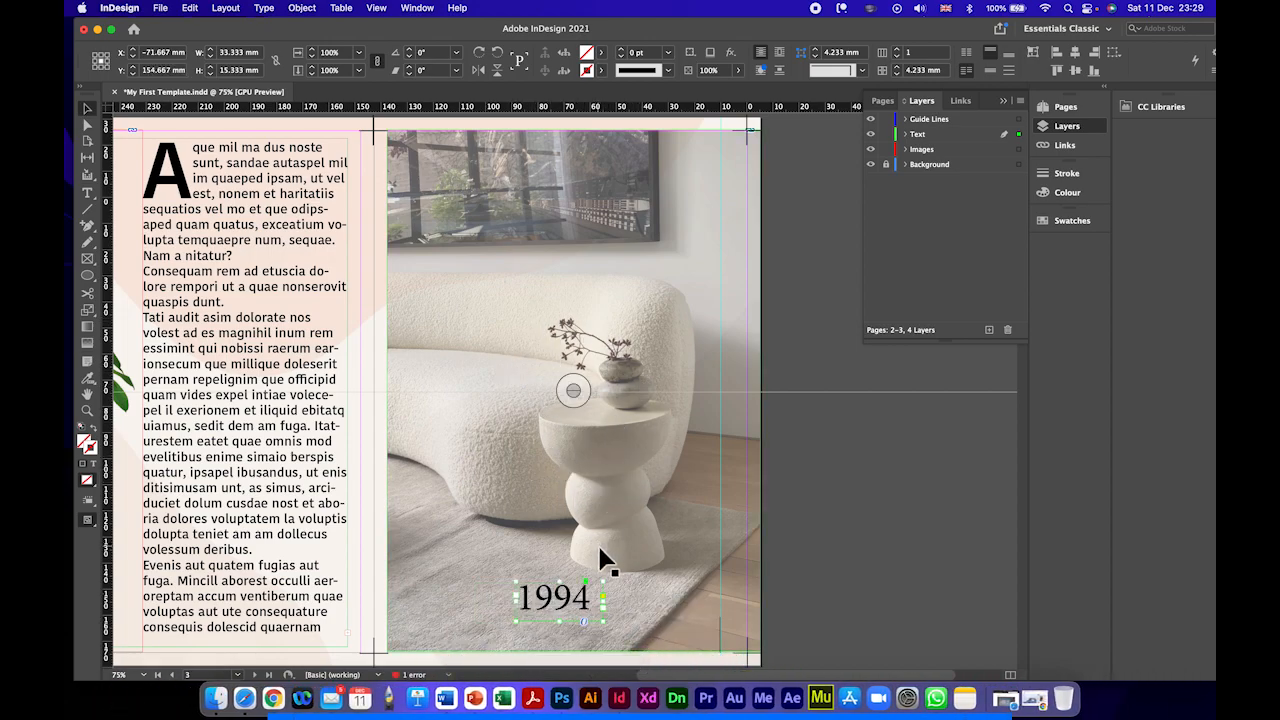
# Step: Widen the 1994 text frame to about 63 mm by extending its right side
pyautogui.doubleClick(554, 600)
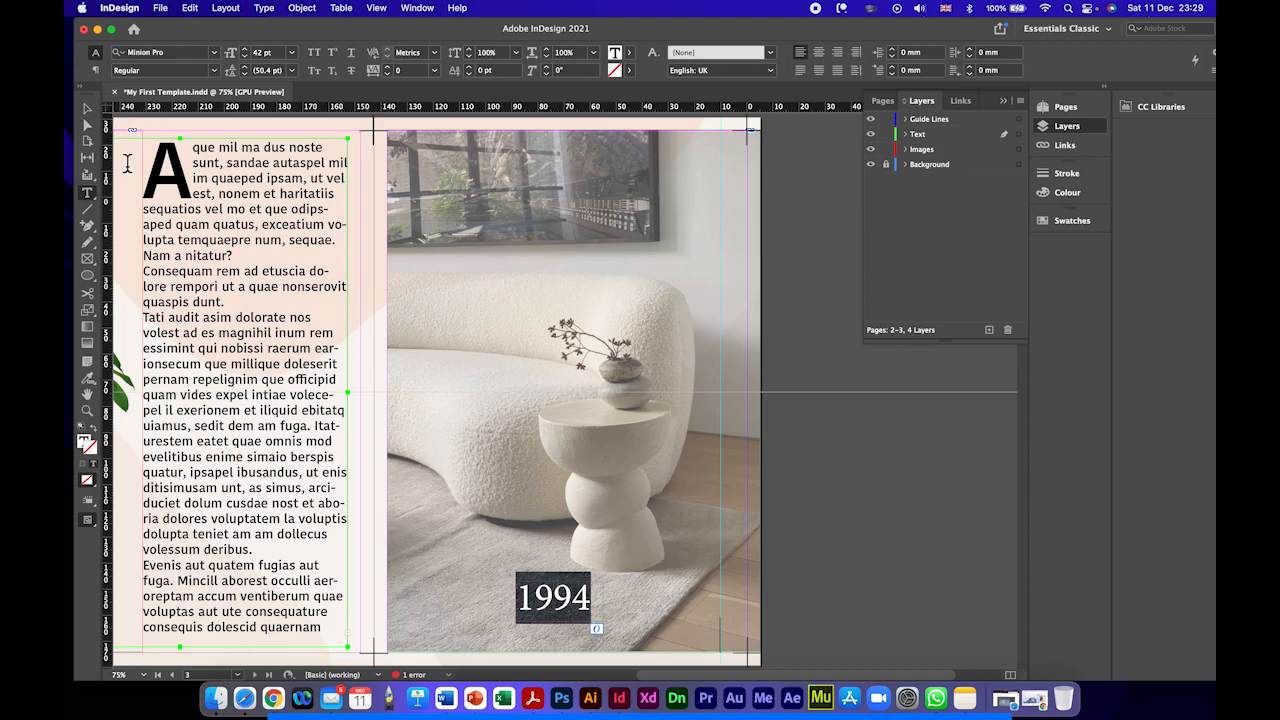
pyautogui.click(87, 108)
pyautogui.moveTo(609, 607); pyautogui.dragTo(680, 601)
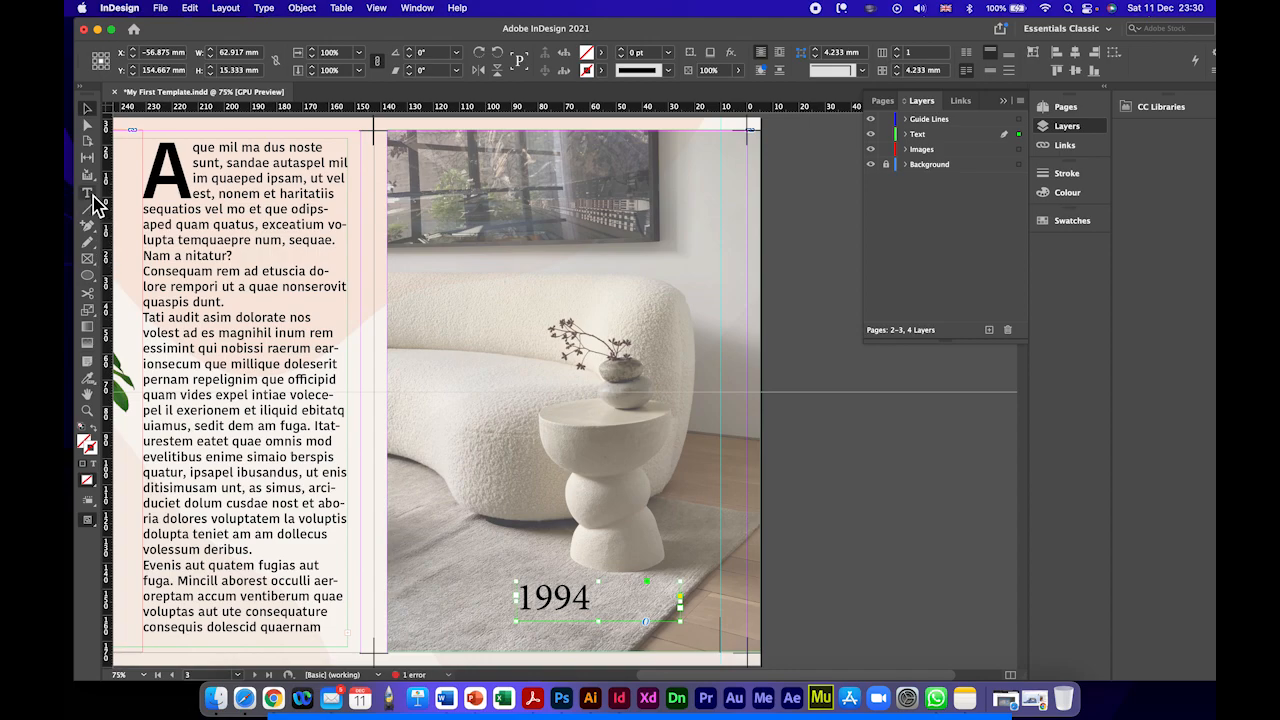
# Step: Draw a text frame about 35 by 49 mm overlapping the right part of the 1994 frame and fill it with placeholder text
pyautogui.click(90, 195)
pyautogui.moveTo(607, 512); pyautogui.dragTo(688, 618)
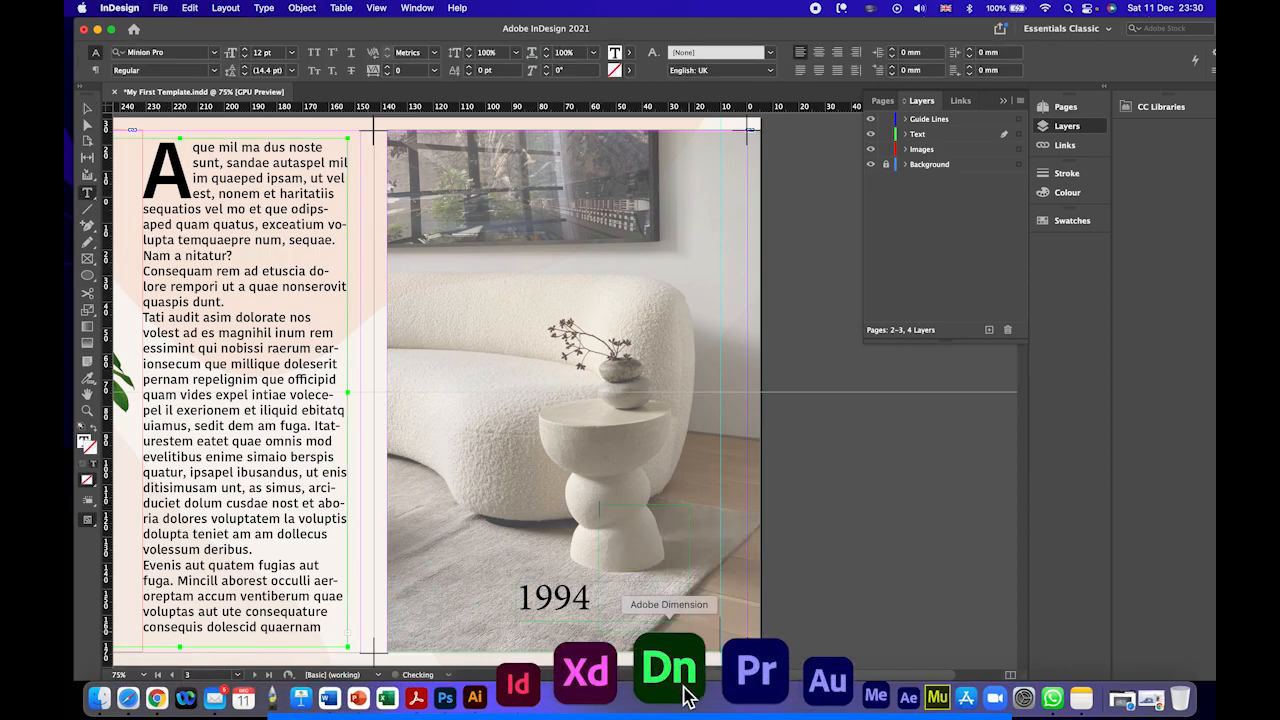
pyautogui.rightClick(657, 530)
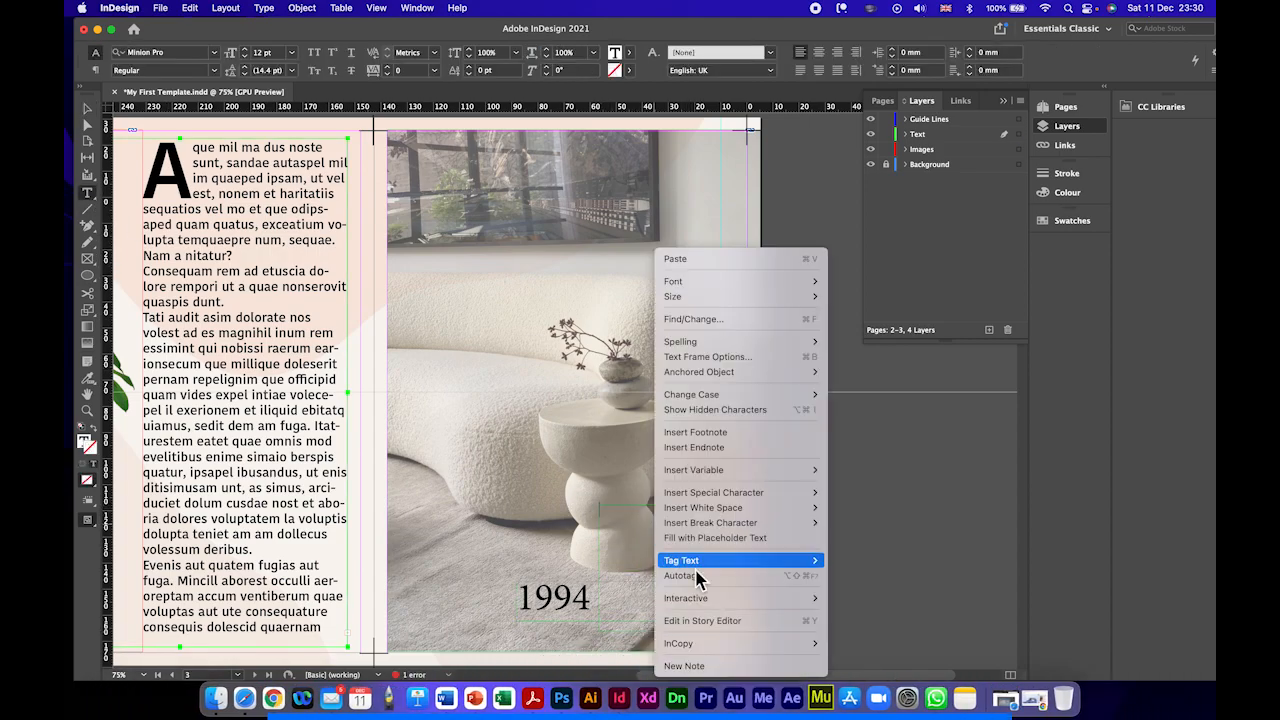
pyautogui.moveTo(699, 562)
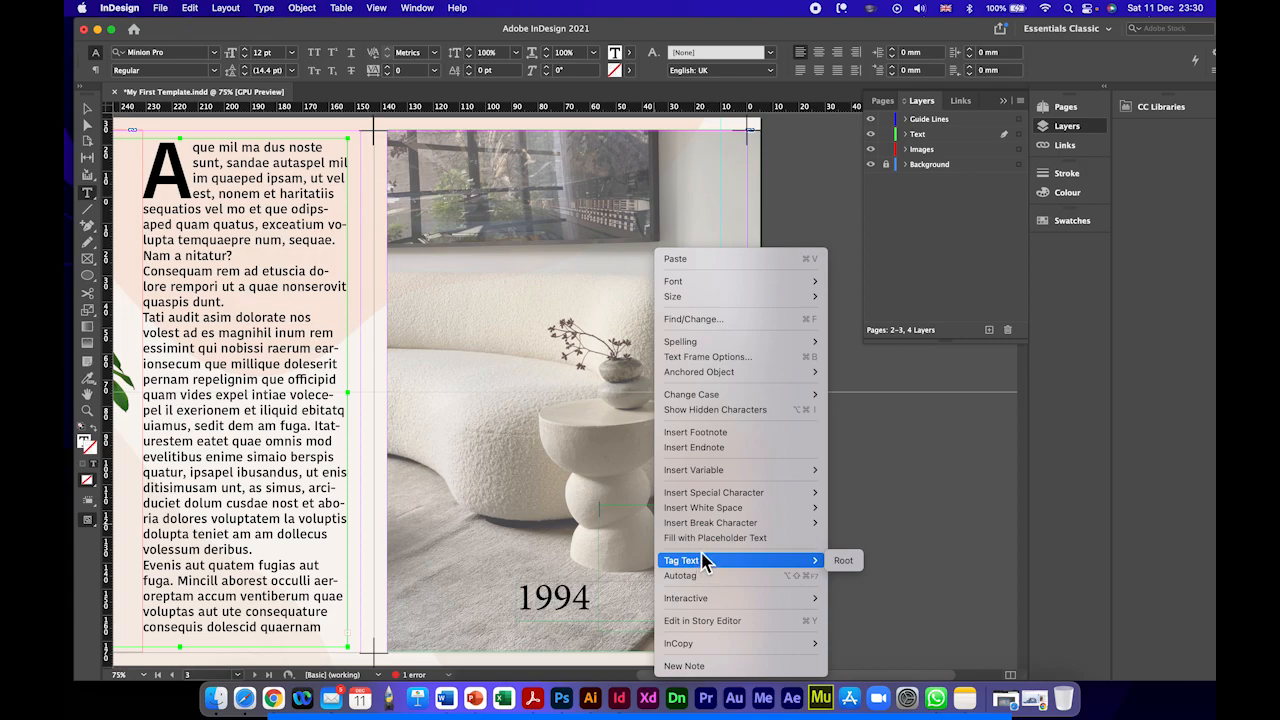
pyautogui.click(701, 538)
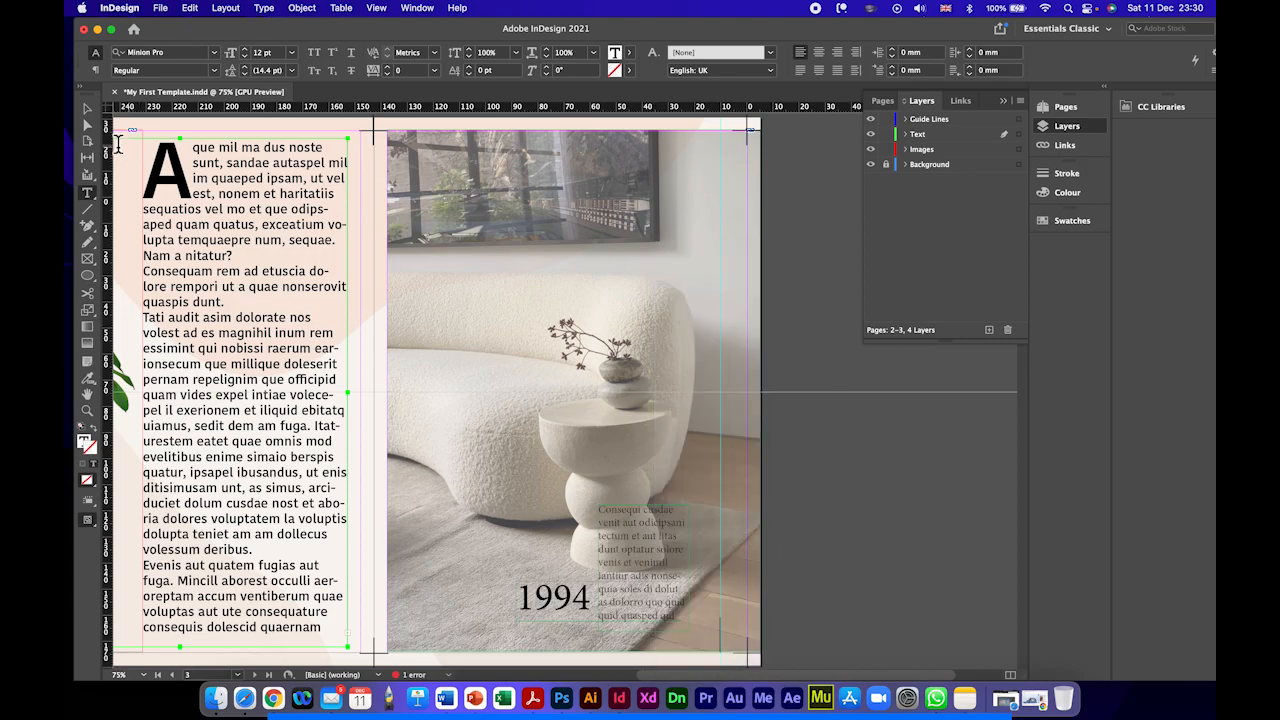
pyautogui.click(87, 108)
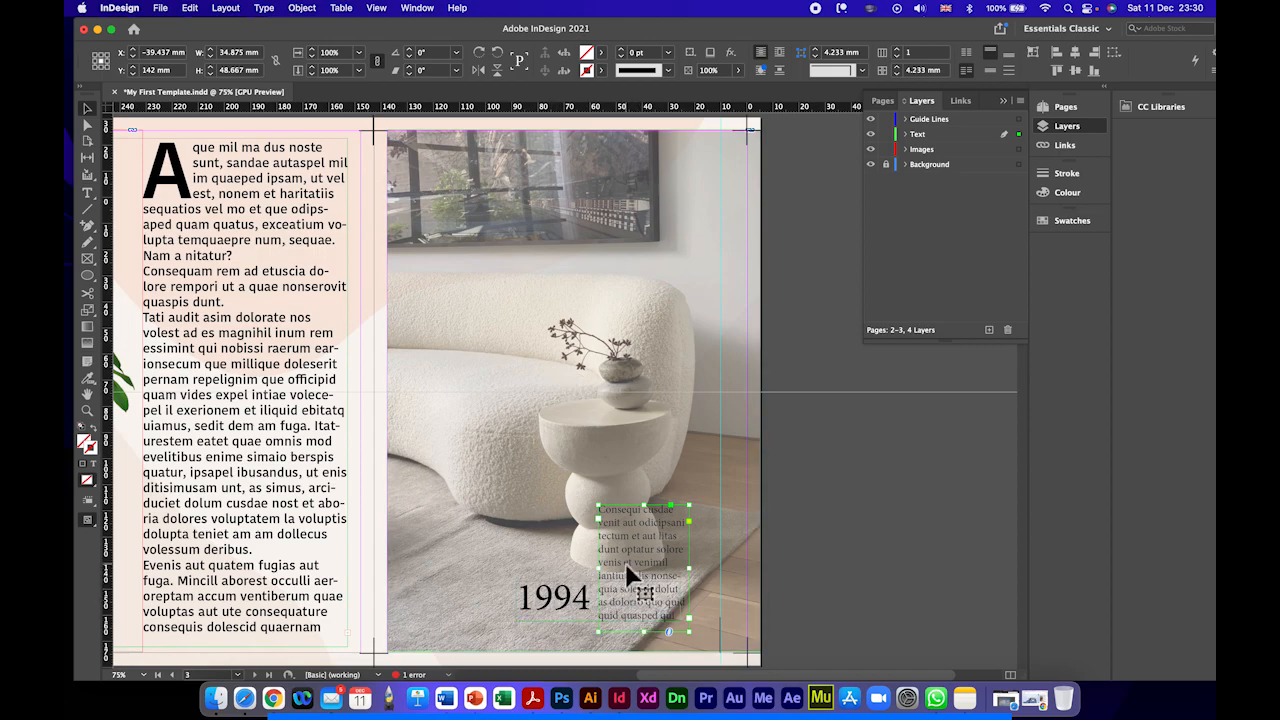
# Step: Expand the Text layer and move the 1994 frame above the new placeholder text frame in the stacking order
pyautogui.click(906, 134)
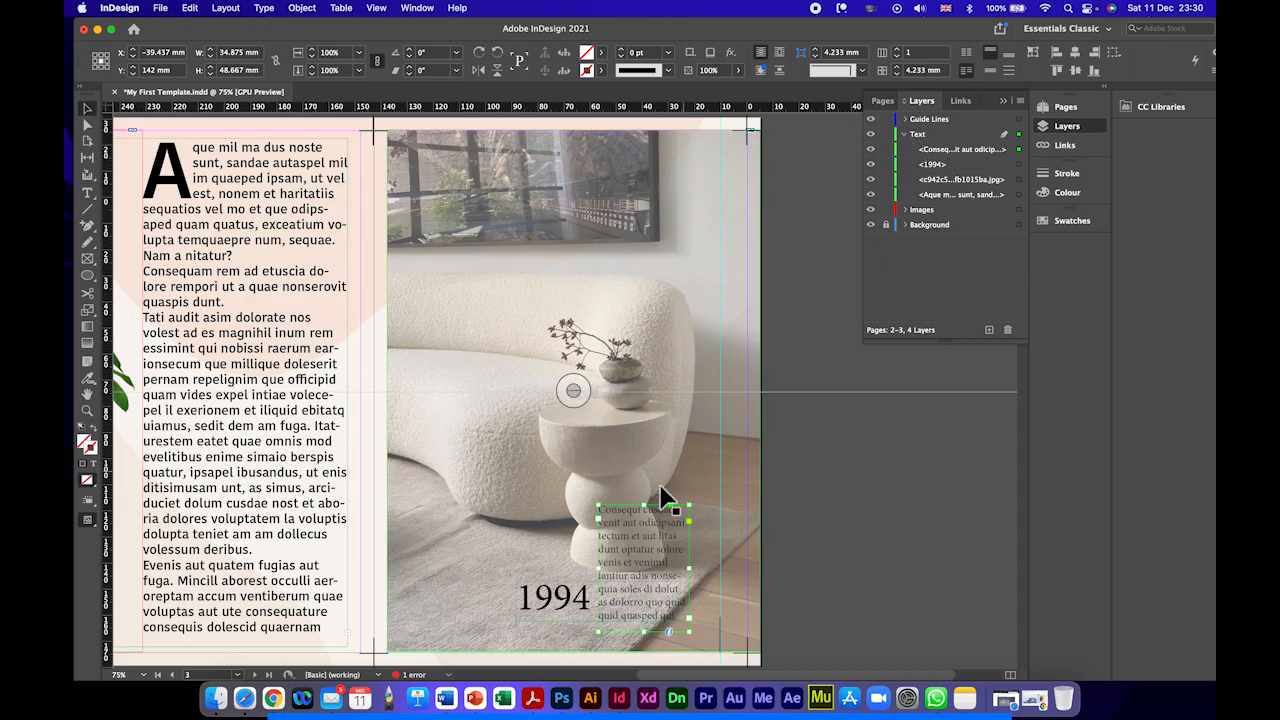
pyautogui.click(562, 597)
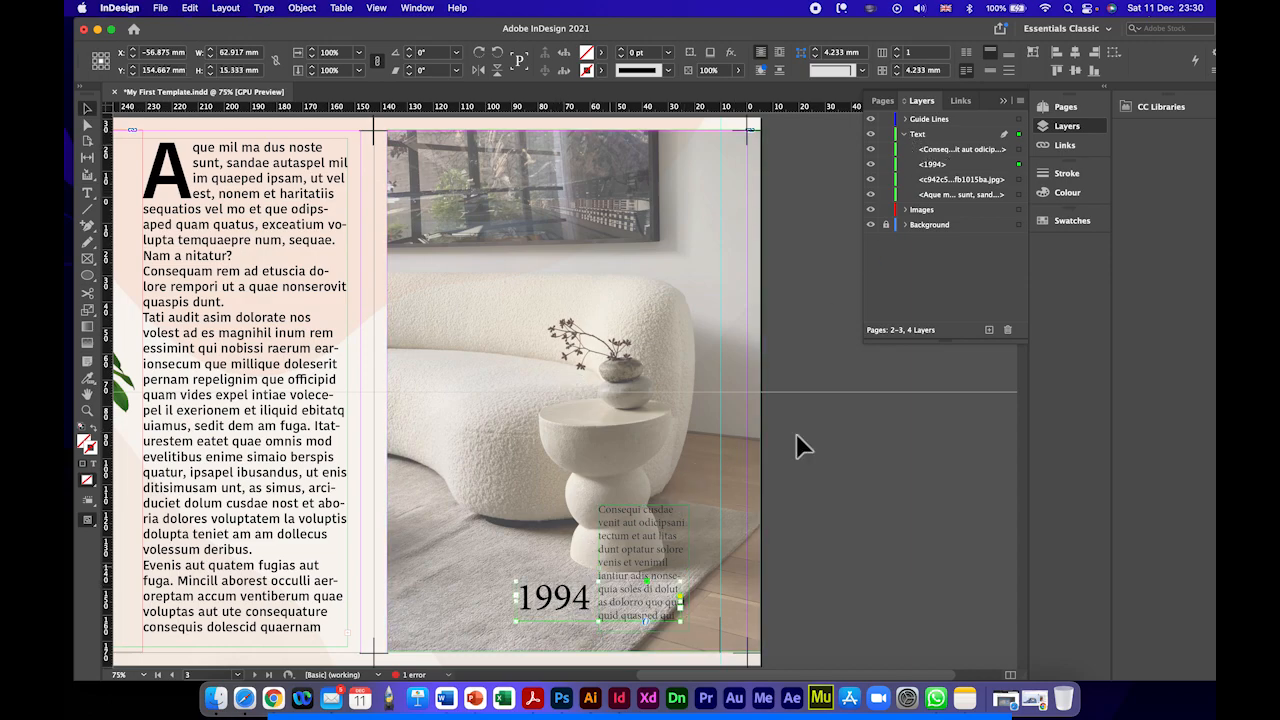
pyautogui.moveTo(957, 163); pyautogui.dragTo(943, 146)
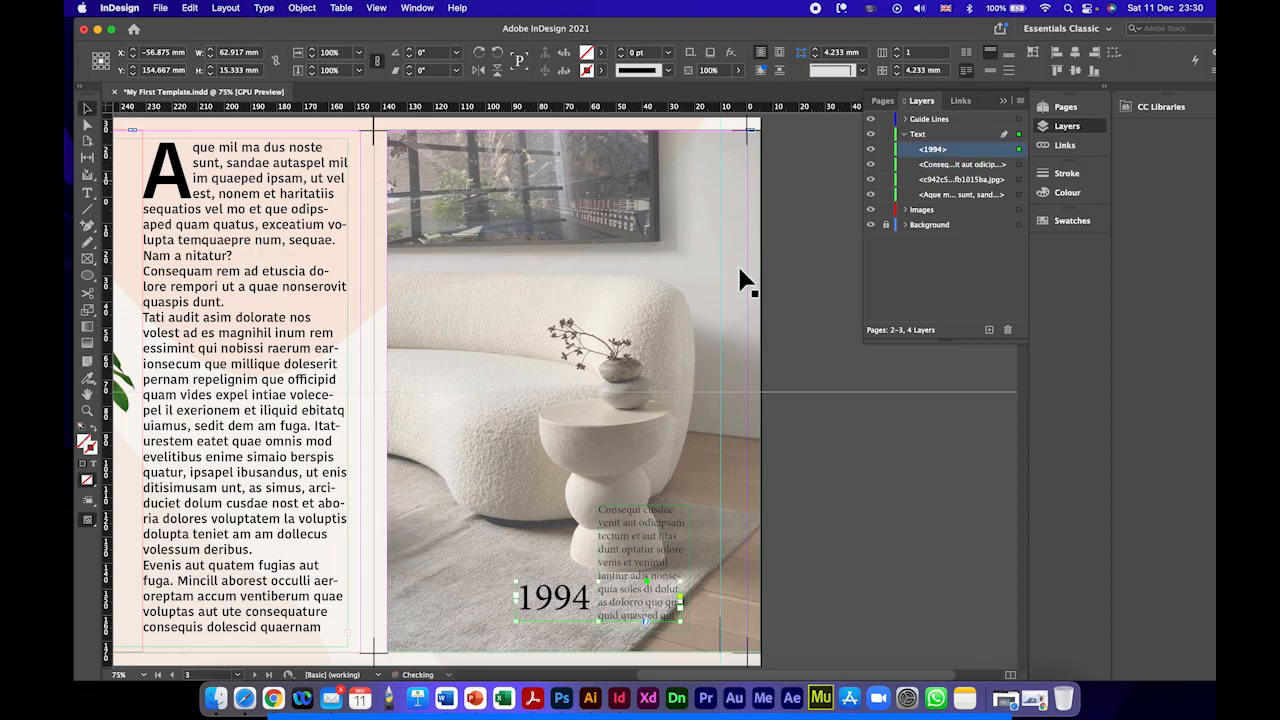
pyautogui.click(557, 330)
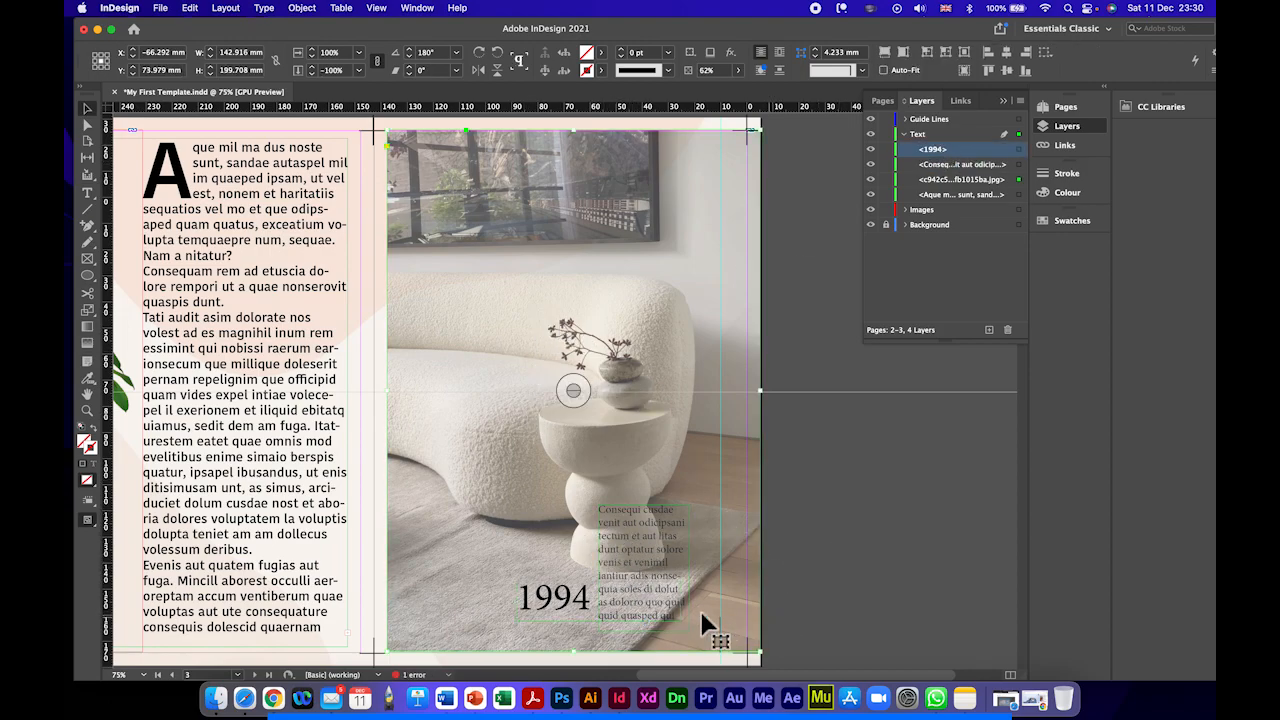
pyautogui.click(655, 612)
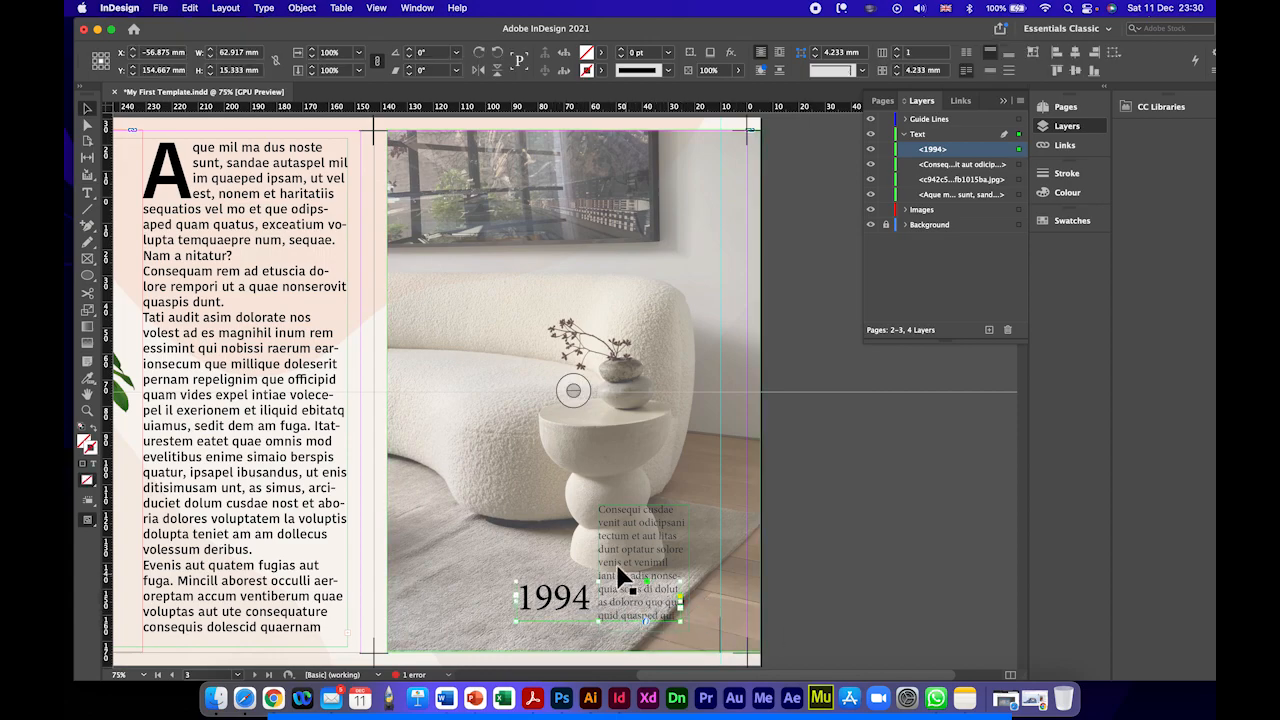
pyautogui.click(645, 535)
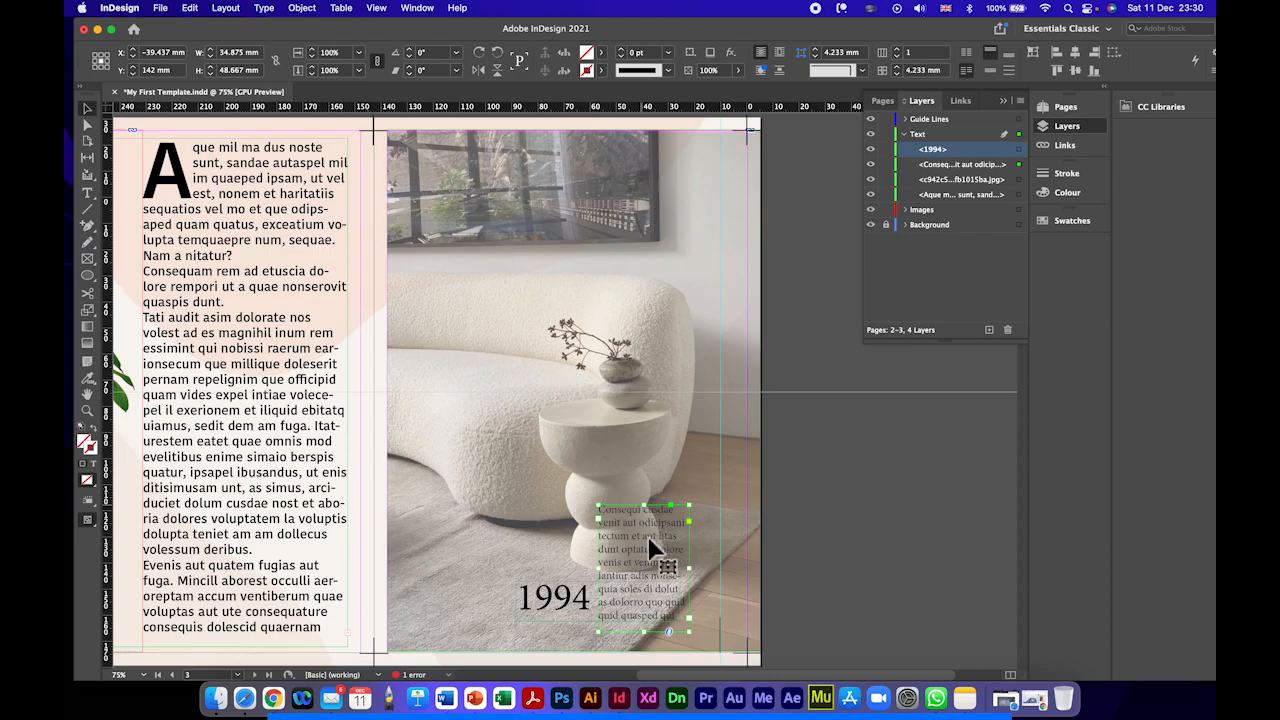
# Step: Narrow the 1994 frame to about 31 mm and move the small placeholder text frame up onto the left part of the sofa
pyautogui.click(574, 598)
pyautogui.moveTo(600, 598)
pyautogui.mouseDown()
pyautogui.moveTo(678, 600)
pyautogui.moveTo(592, 601)
pyautogui.moveTo(601, 606)
pyautogui.mouseUp()
pyautogui.moveTo(634, 528); pyautogui.dragTo(442, 332)
pyautogui.click(562, 604)
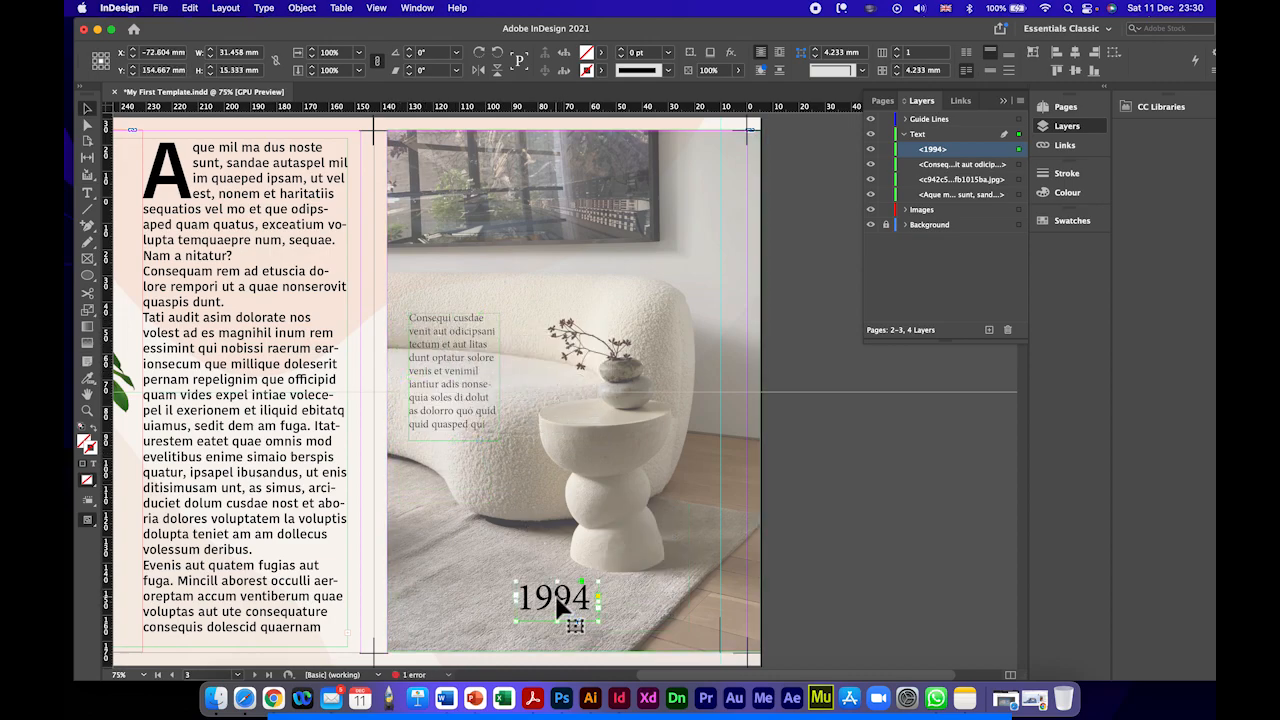
# Step: Set the placeholder text over the sofa in the Mermaid Swash Caps font
pyautogui.click(800, 515)
pyautogui.press('super+minus')
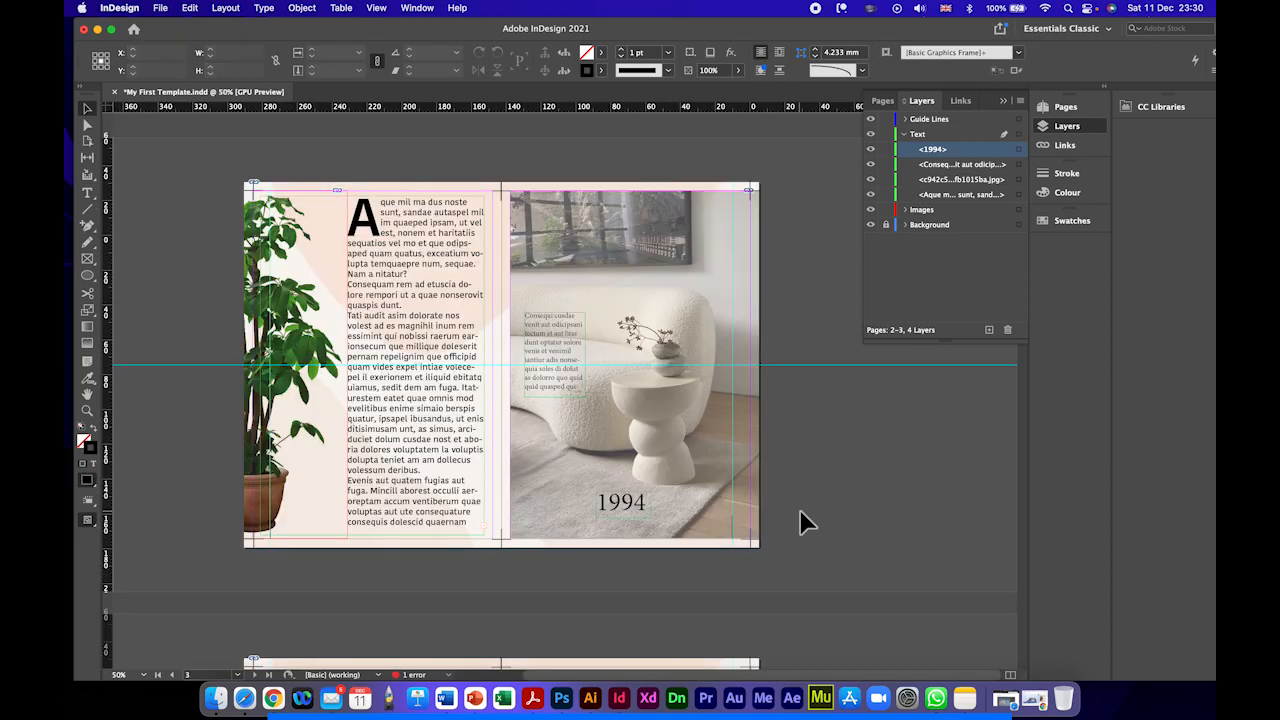
pyautogui.press('t')
pyautogui.tripleClick(557, 334)
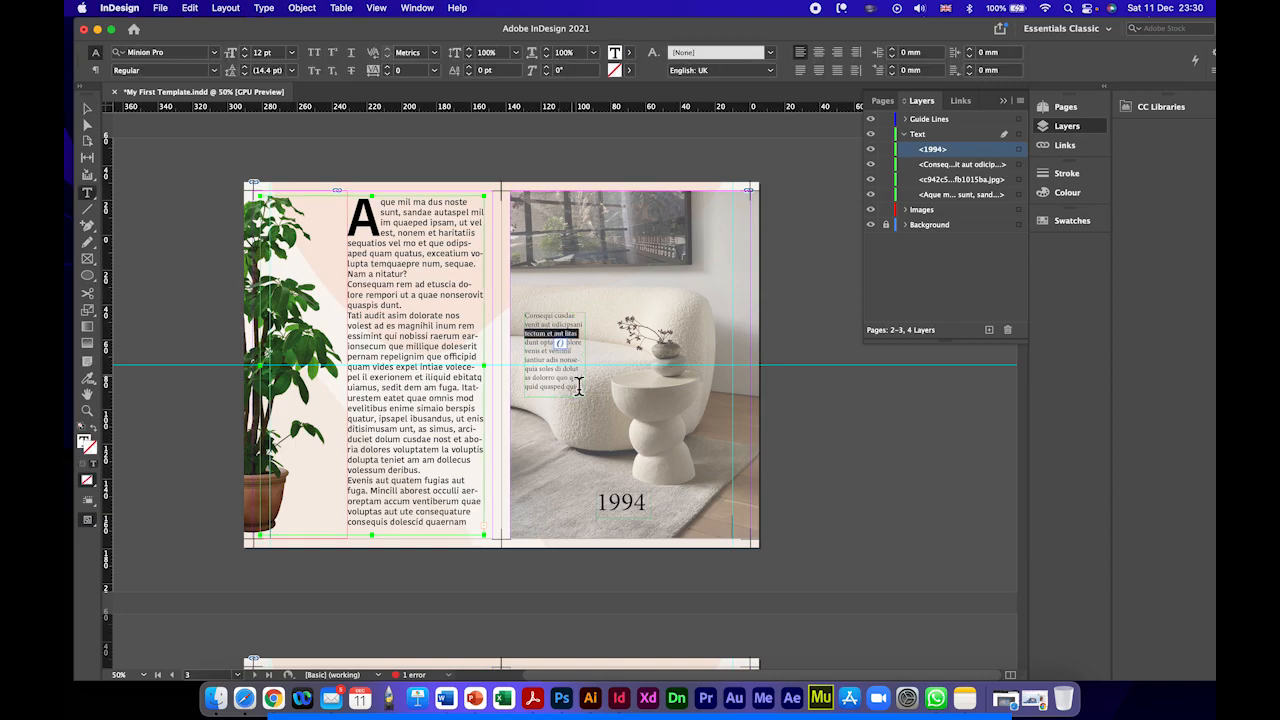
pyautogui.moveTo(578, 386); pyautogui.dragTo(524, 314)
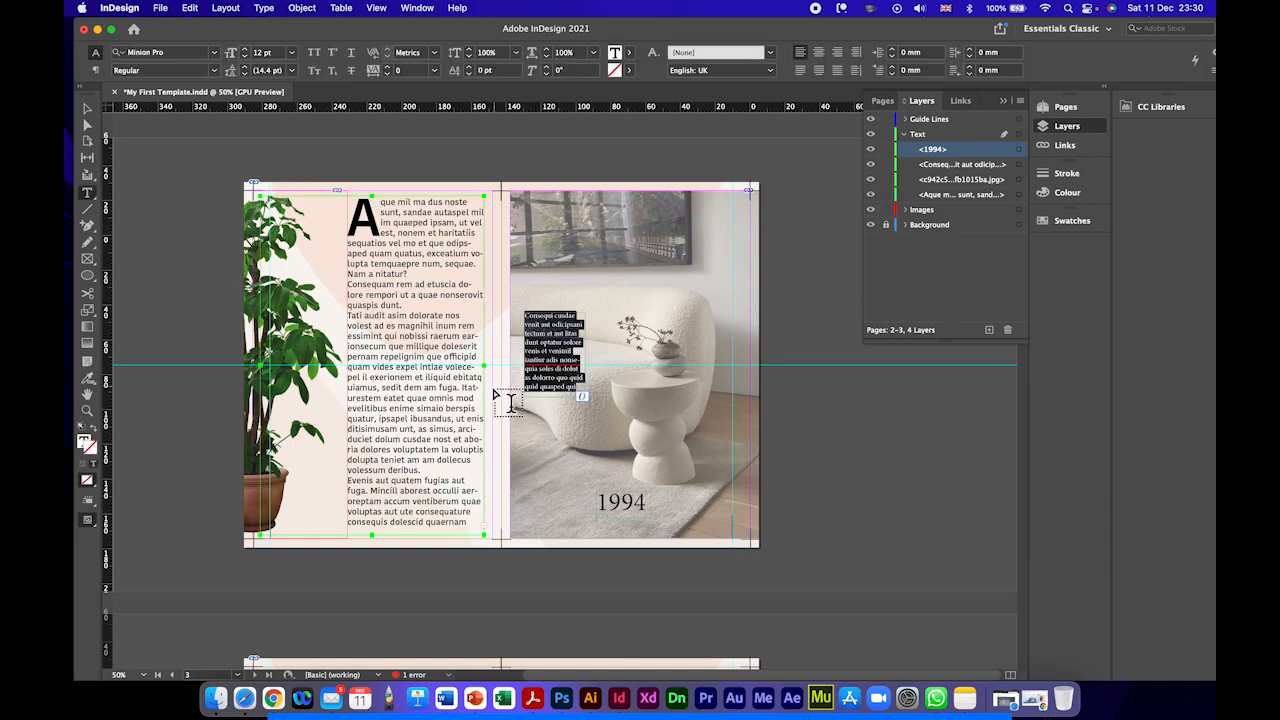
pyautogui.click(216, 52)
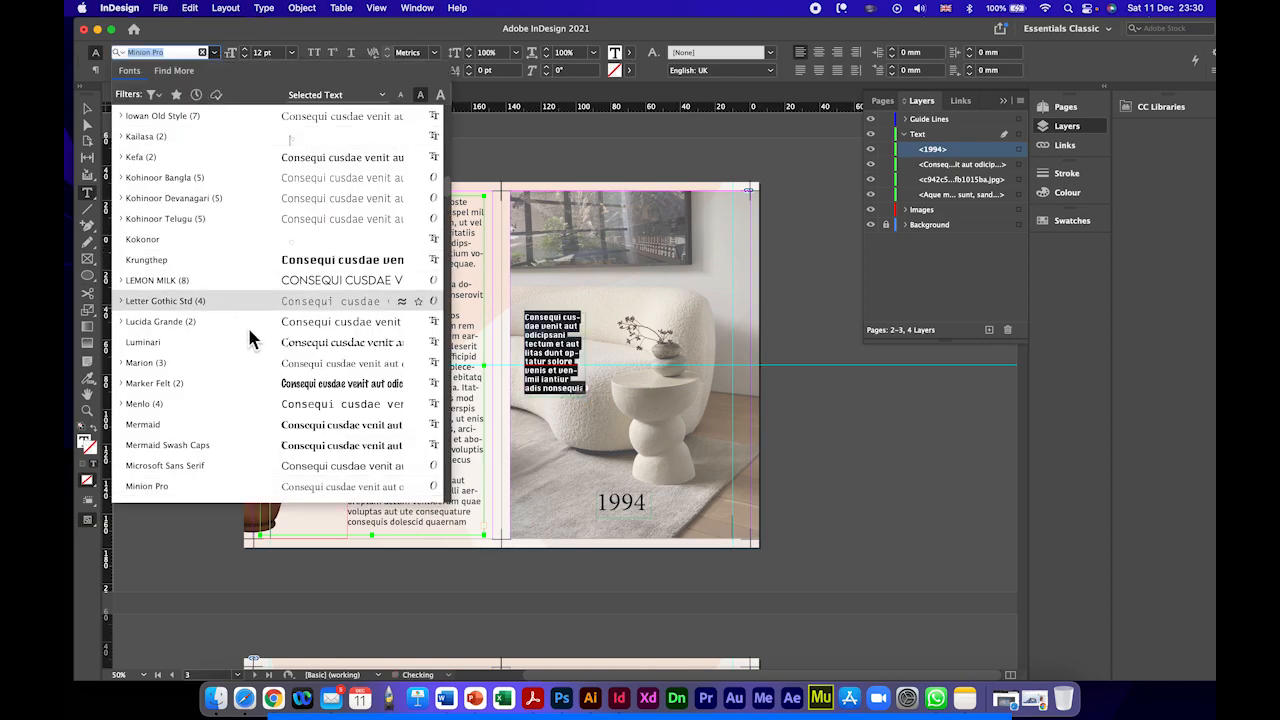
pyautogui.click(254, 445)
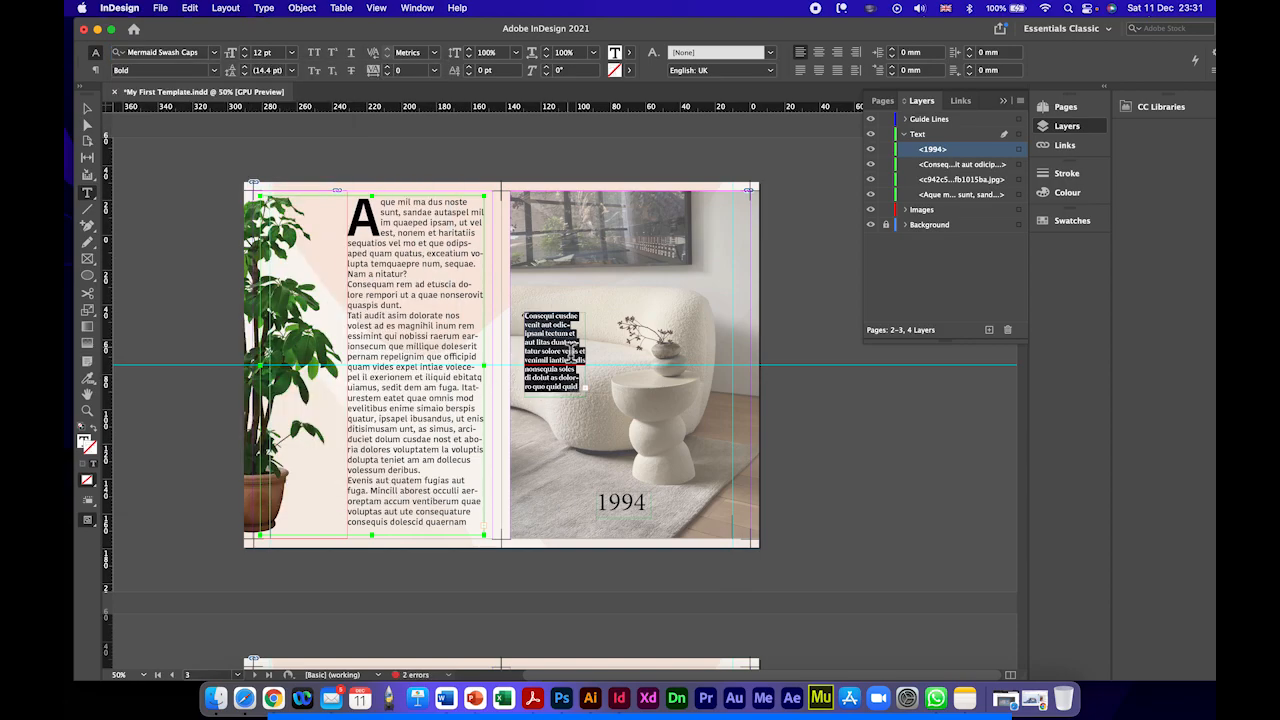
# Step: Extend the placeholder text frame on the sofa downward to a height of about 59 mm
pyautogui.press('super+equal')
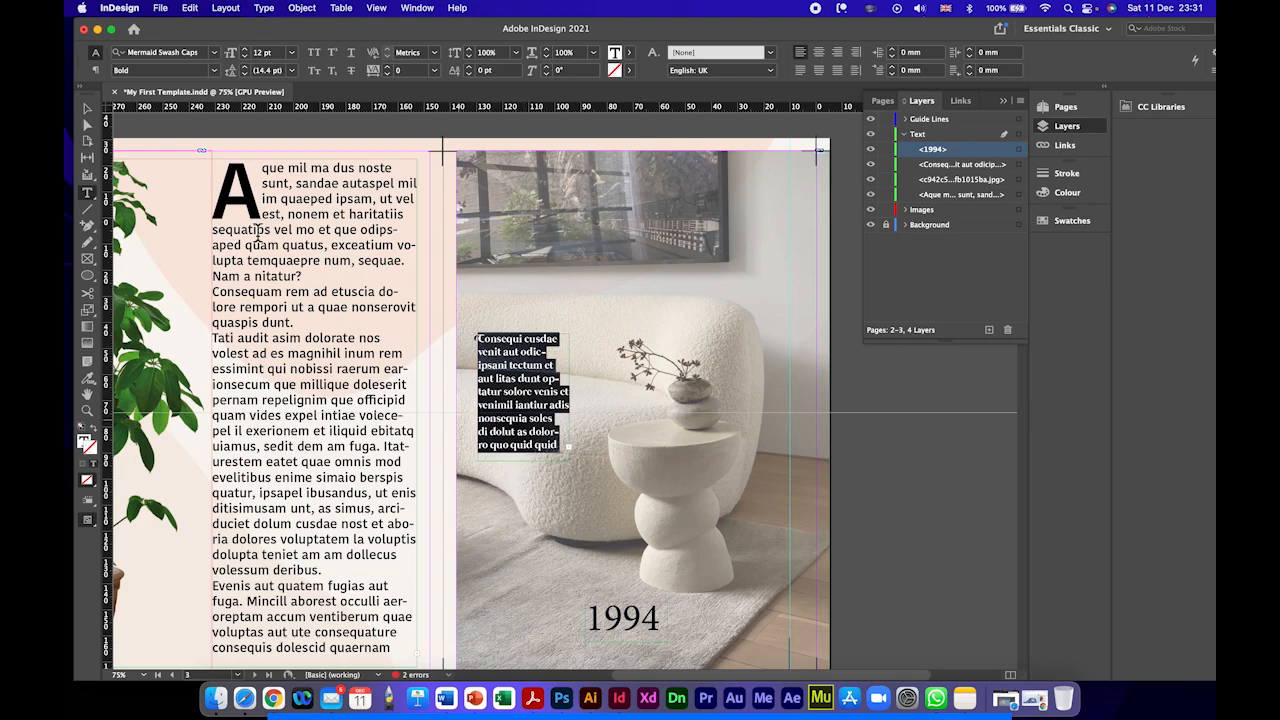
pyautogui.press('Escape')
pyautogui.moveTo(531, 466)
pyautogui.mouseDown()
pyautogui.moveTo(523, 514)
pyautogui.moveTo(530, 468)
pyautogui.mouseUp()
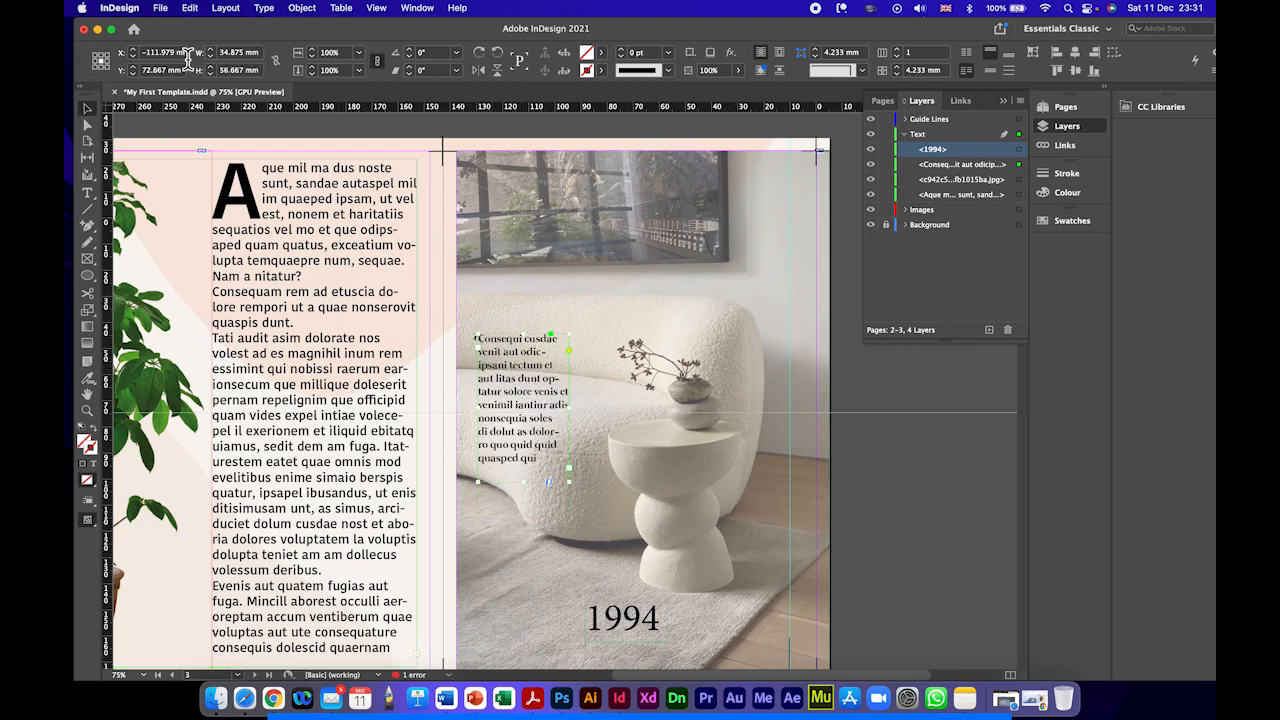
# Step: Try all caps on the whole placeholder text over the sofa, and switch it to small caps
pyautogui.doubleClick(491, 367)
pyautogui.press('super+a')
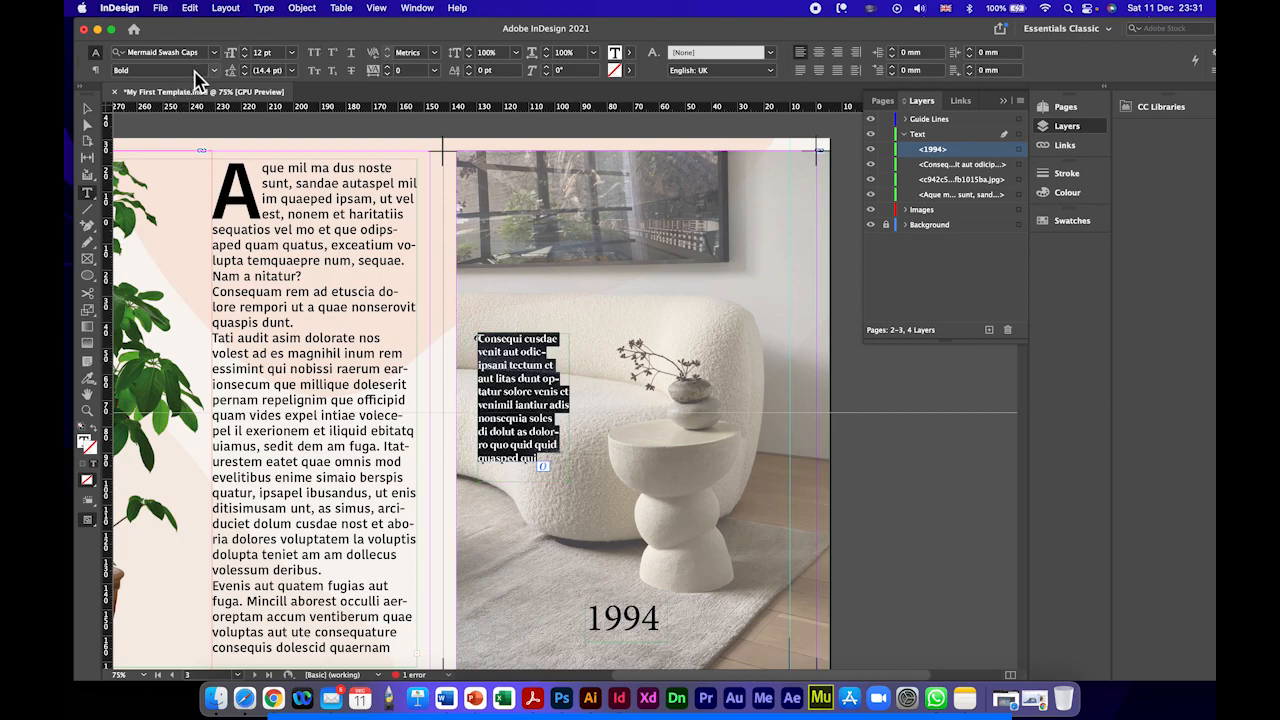
pyautogui.click(314, 56)
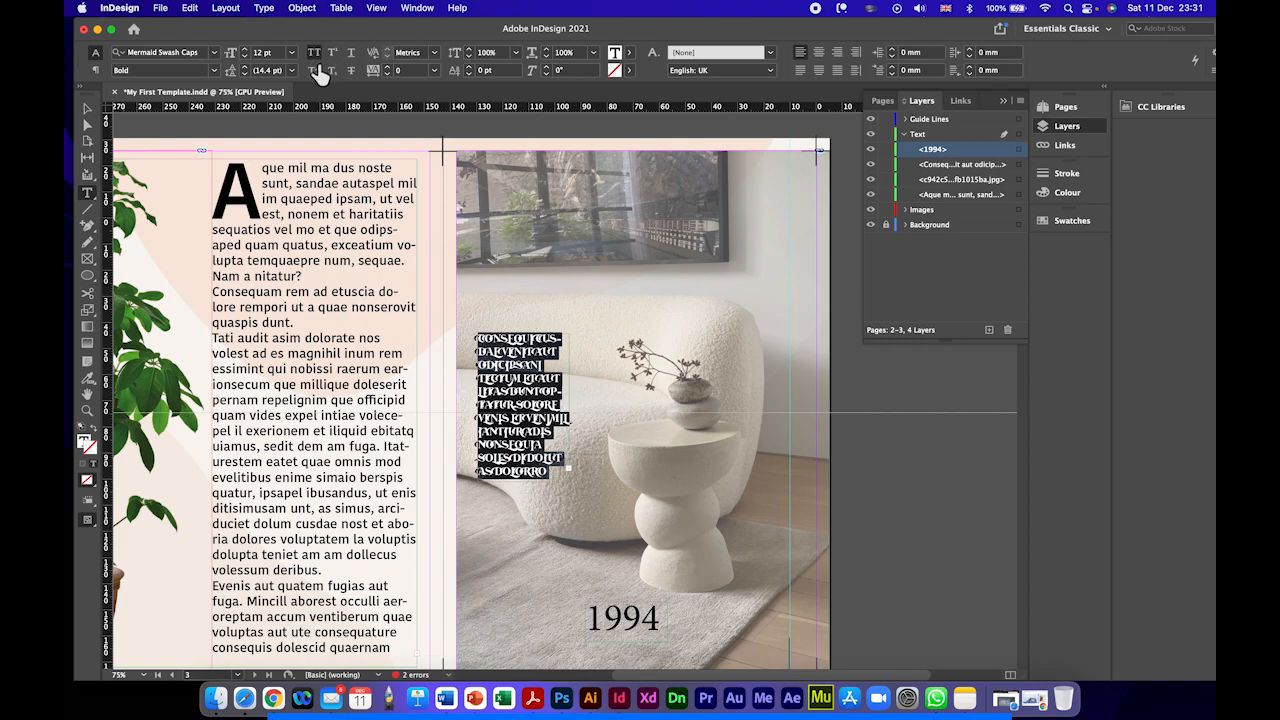
pyautogui.click(315, 71)
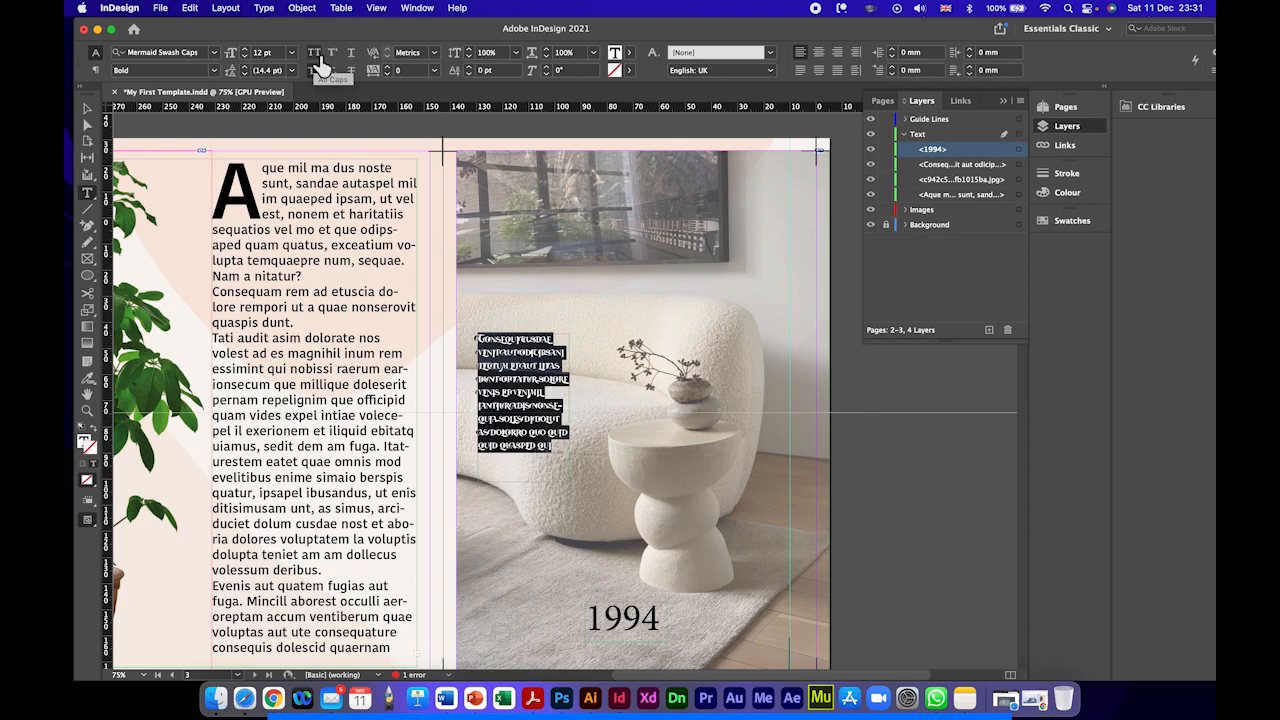
# Step: Turn off the caps styling on the placeholder text over the sofa and set its tracking to 160
pyautogui.click(316, 71)
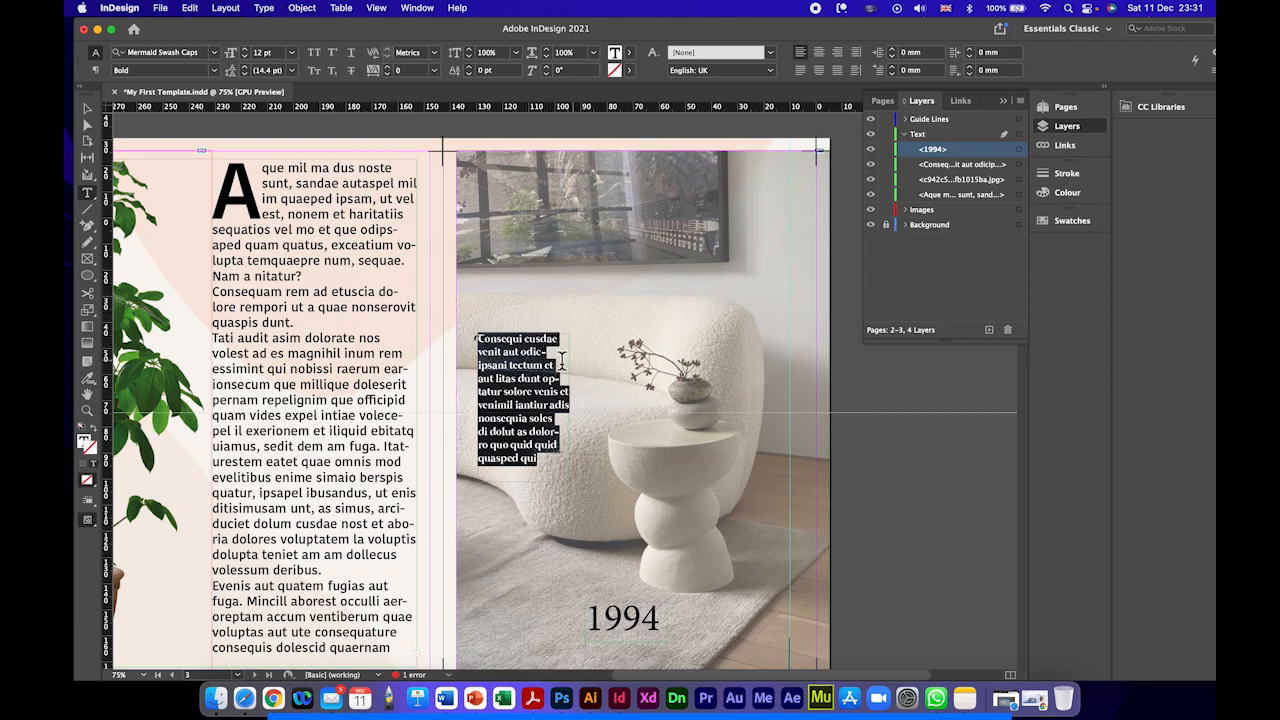
pyautogui.click(389, 67)
pyautogui.click(389, 67)
pyautogui.click(389, 67)
pyautogui.click(389, 67)
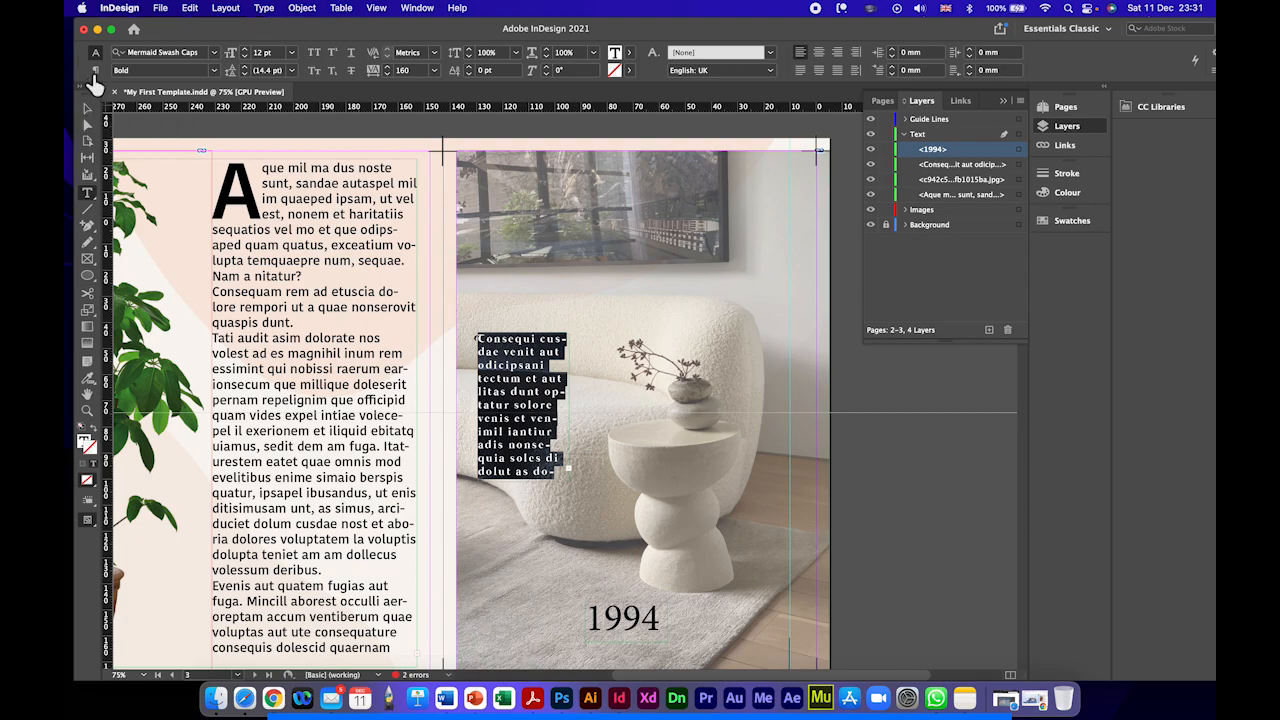
# Step: Turn off hyphenation for the placeholder text over the sofa and enlarge its frame to about 38 by 68 mm
pyautogui.click(95, 70)
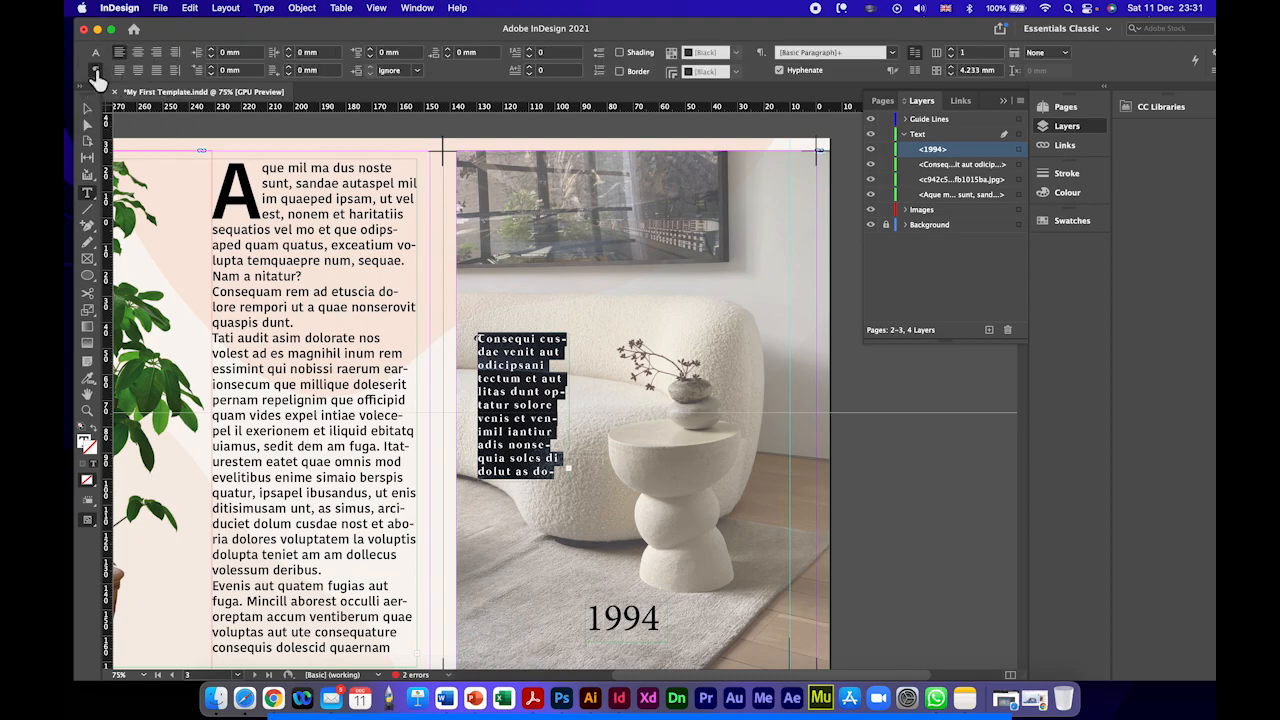
pyautogui.click(779, 71)
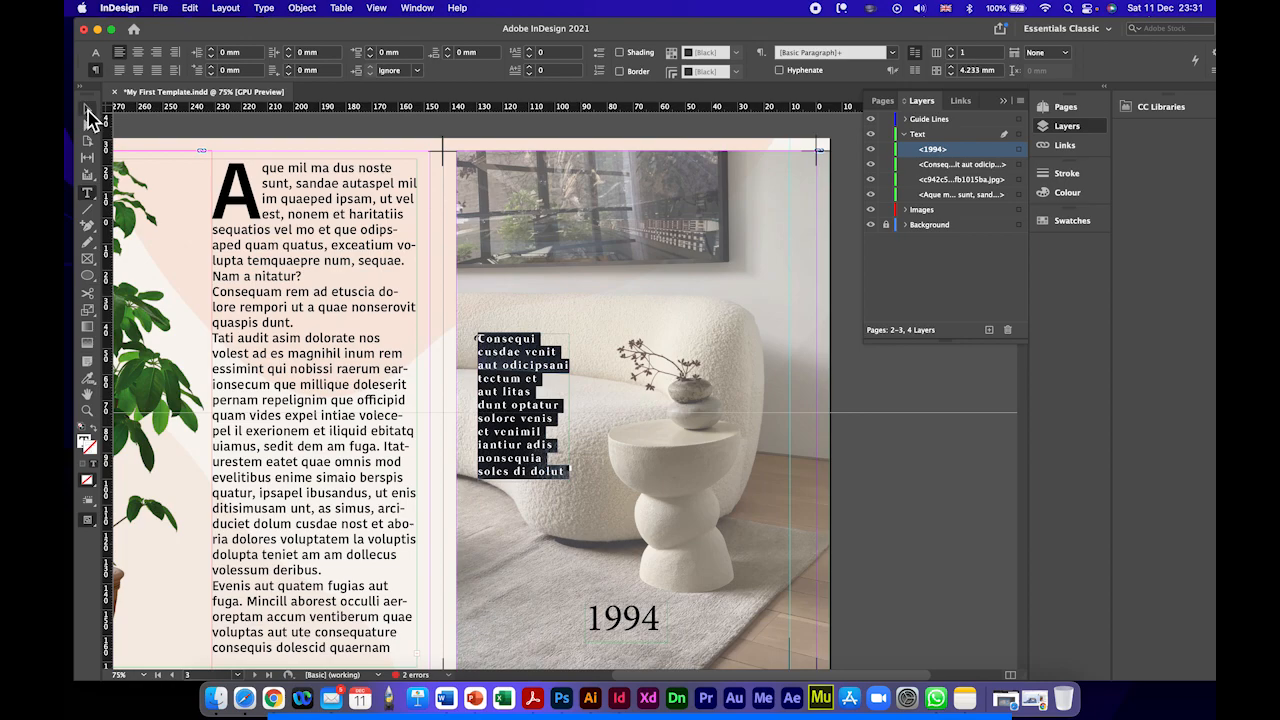
pyautogui.click(87, 108)
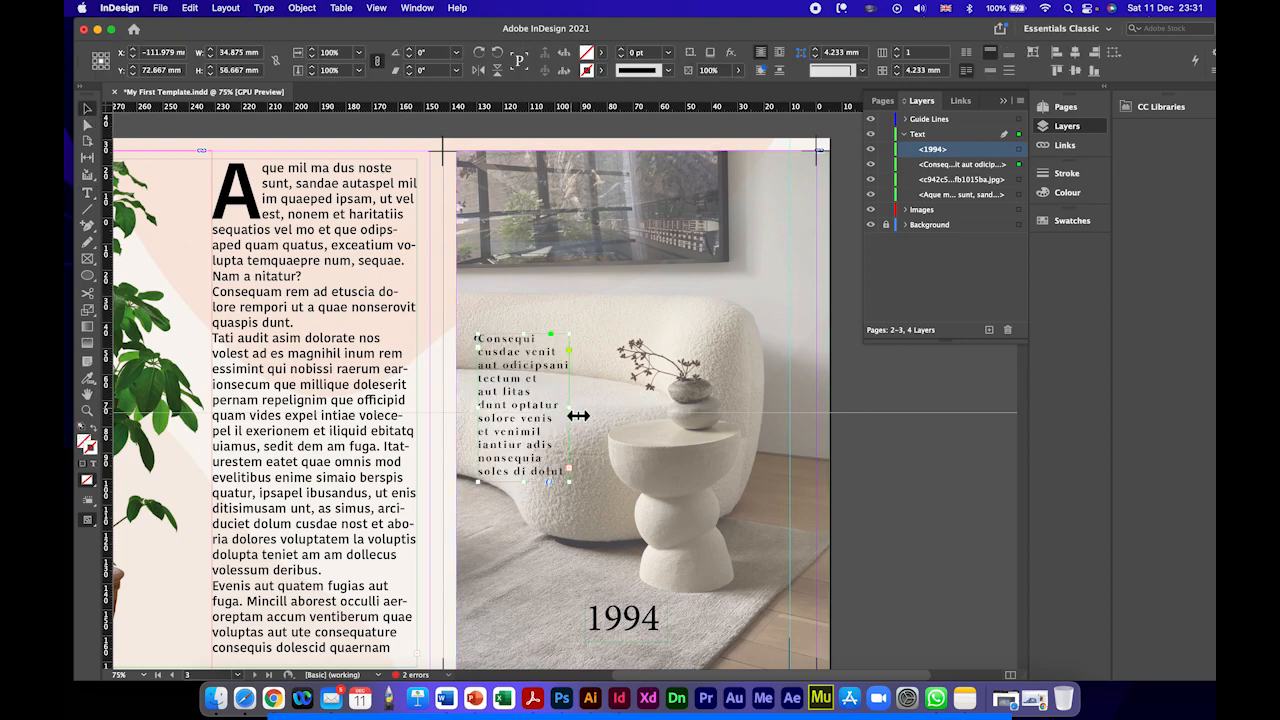
pyautogui.moveTo(578, 415); pyautogui.dragTo(586, 415)
pyautogui.moveTo(534, 486); pyautogui.dragTo(536, 511)
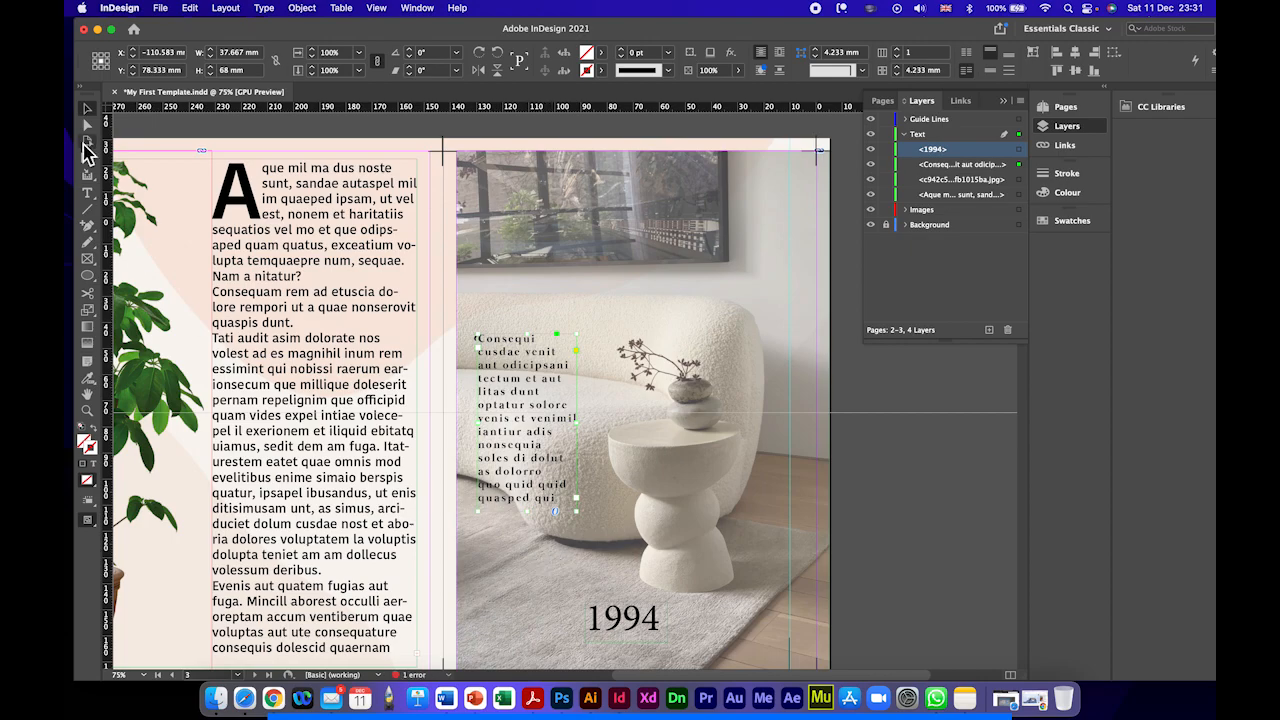
# Step: Try justified and left alignment on the whole placeholder text over the sofa, and settle on centre alignment
pyautogui.doubleClick(495, 380)
pyautogui.tripleClick(495, 378)
pyautogui.click(494, 378)
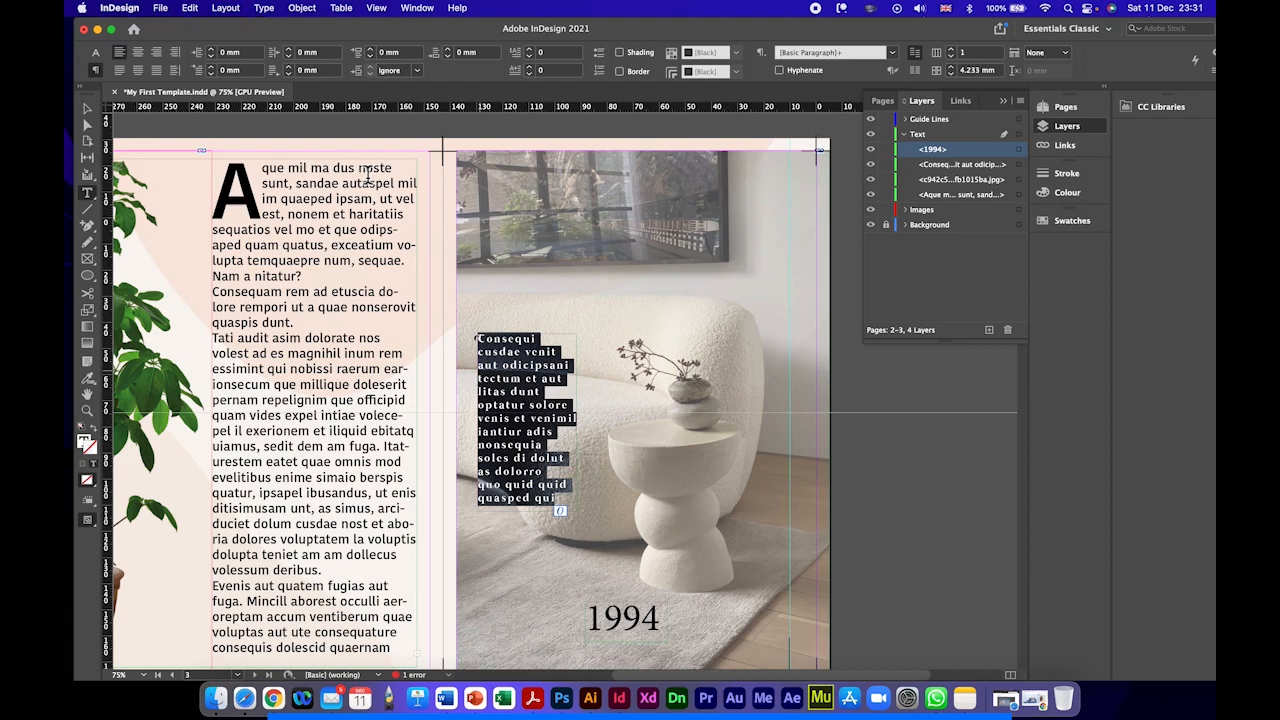
pyautogui.click(156, 71)
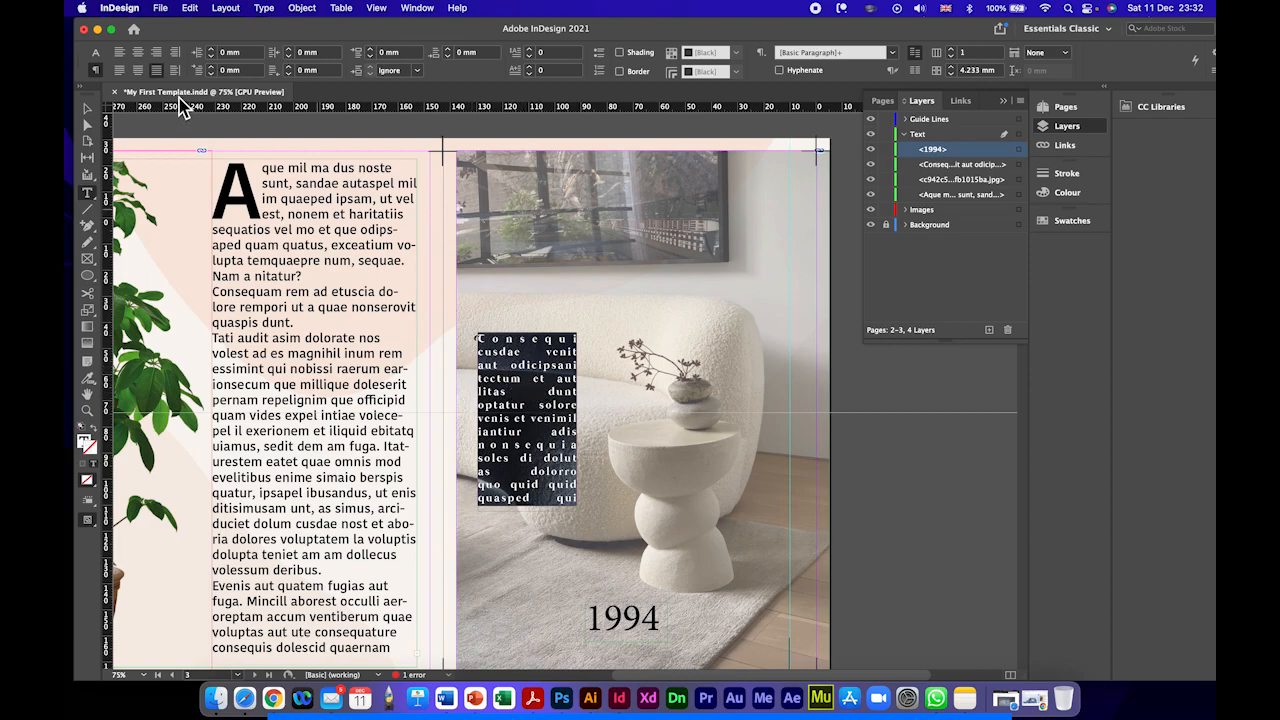
pyautogui.click(135, 71)
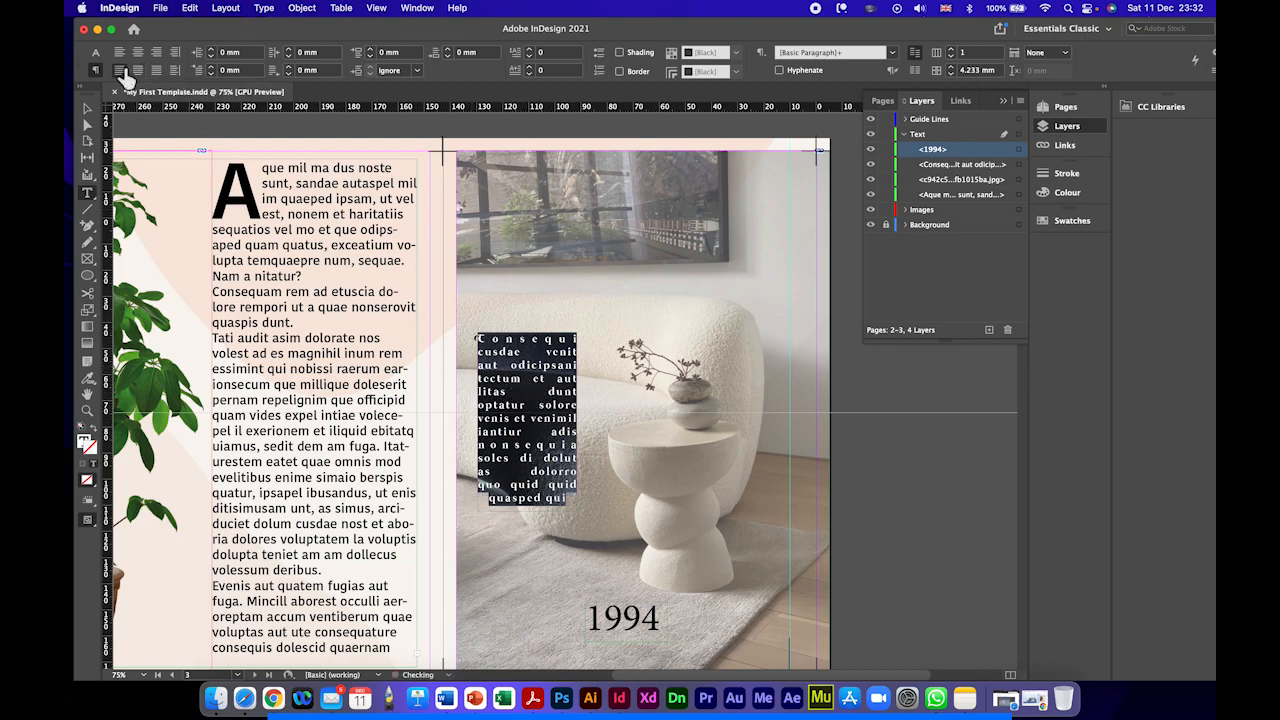
pyautogui.click(124, 71)
pyautogui.click(157, 71)
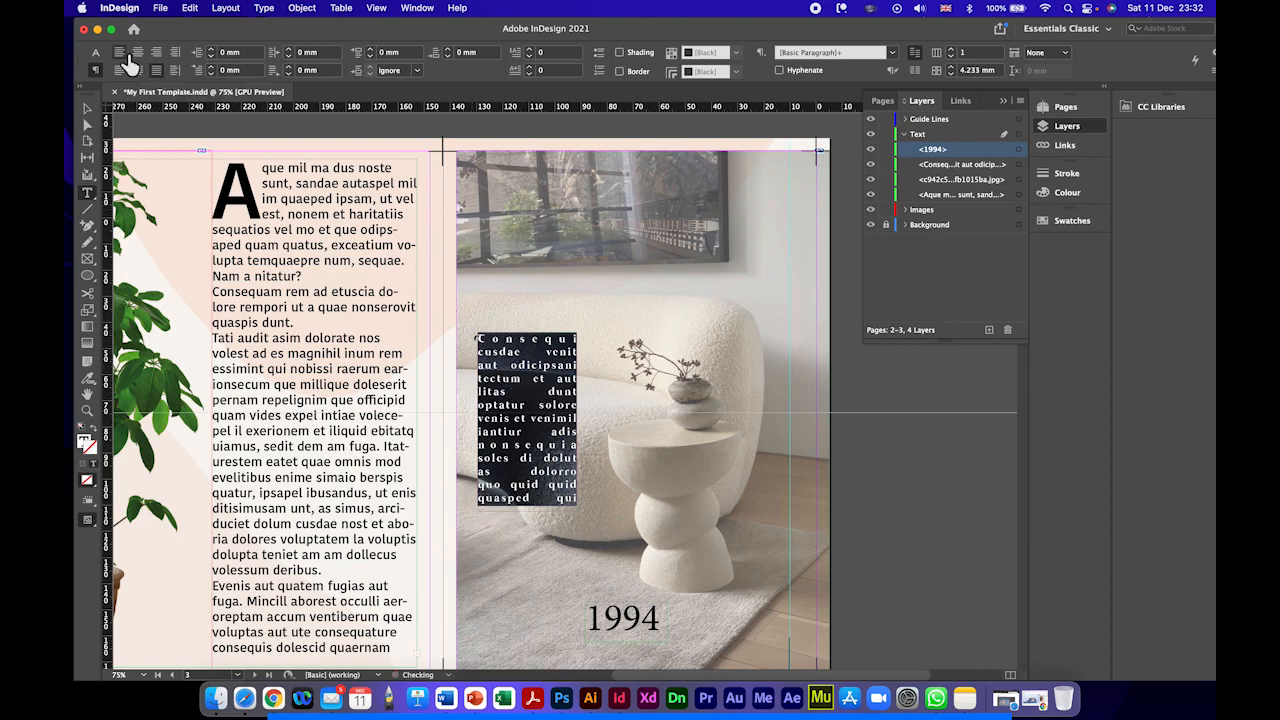
pyautogui.click(118, 52)
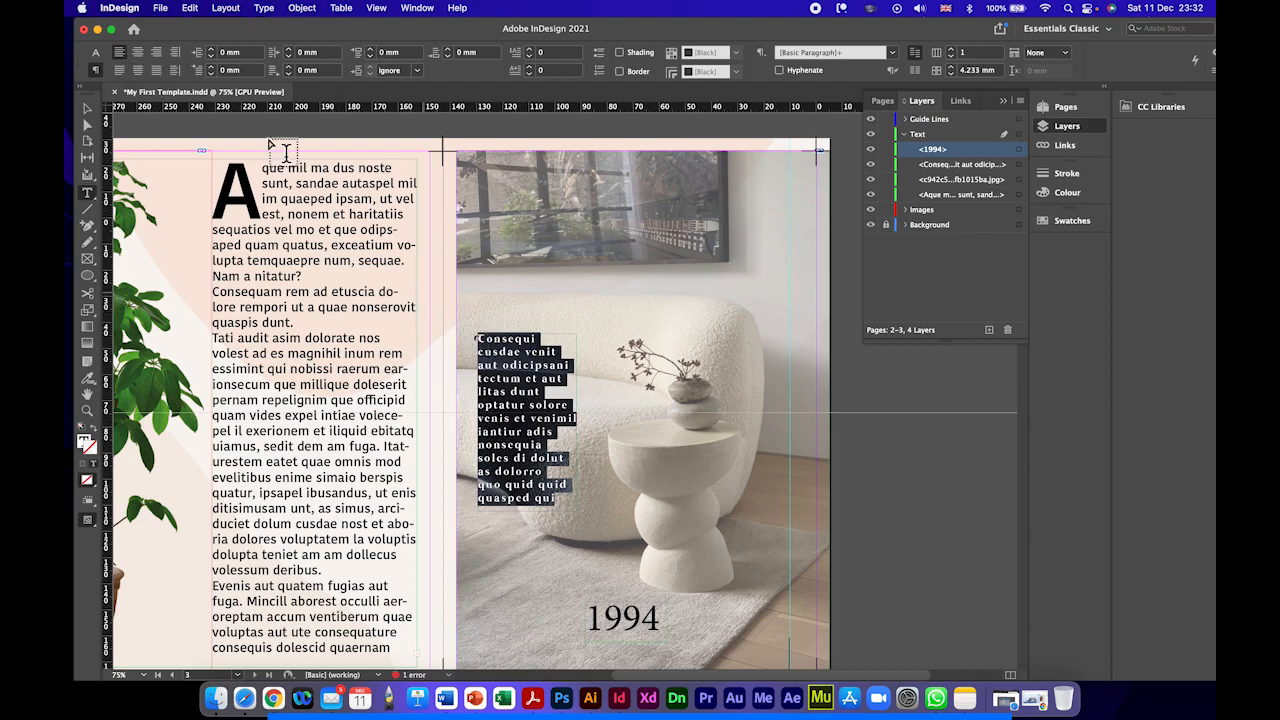
pyautogui.click(137, 52)
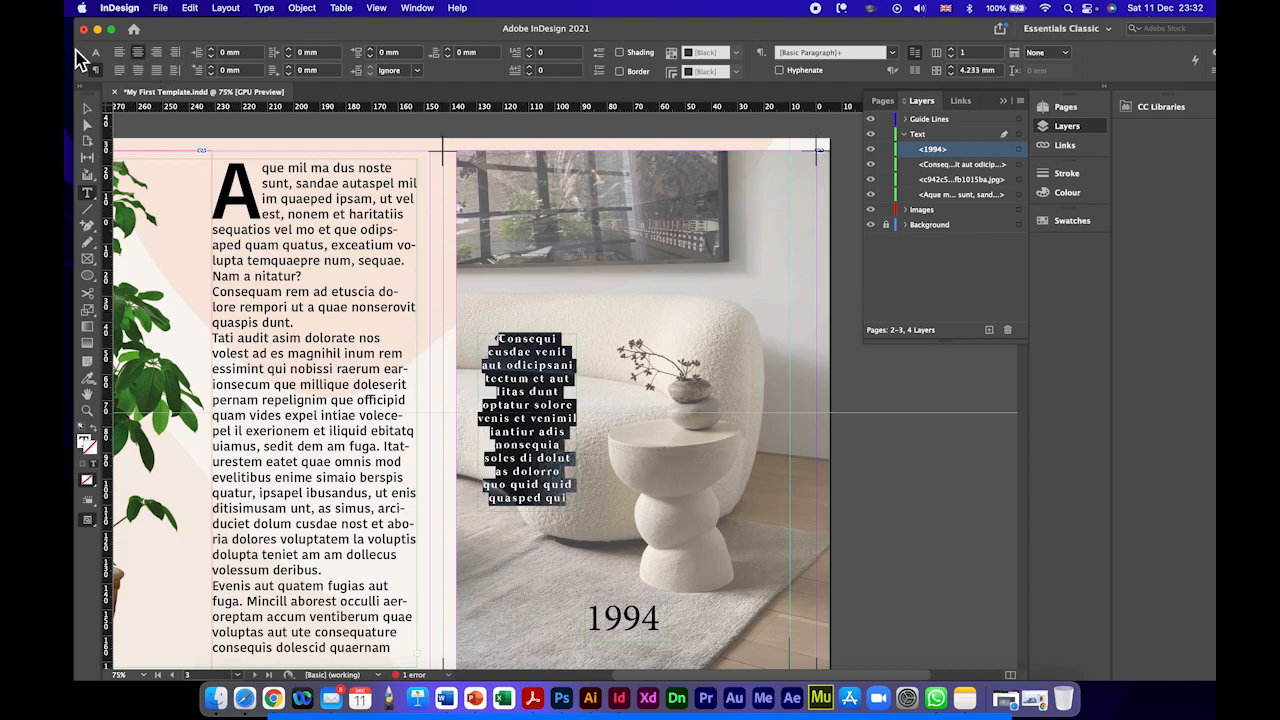
# Step: Delete the end of the placeholder text over the sofa, keeping everything up to the word "nonsequia"
pyautogui.click(87, 109)
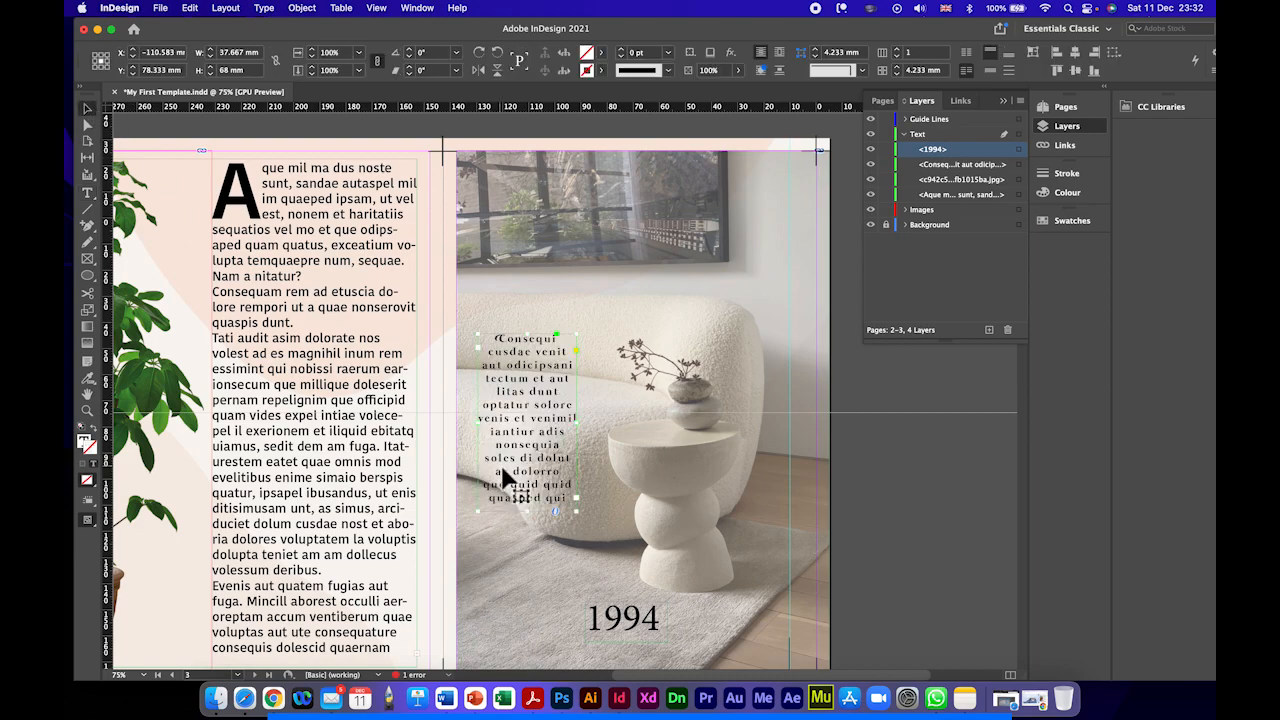
pyautogui.doubleClick(518, 488)
pyautogui.moveTo(494, 477); pyautogui.dragTo(584, 514)
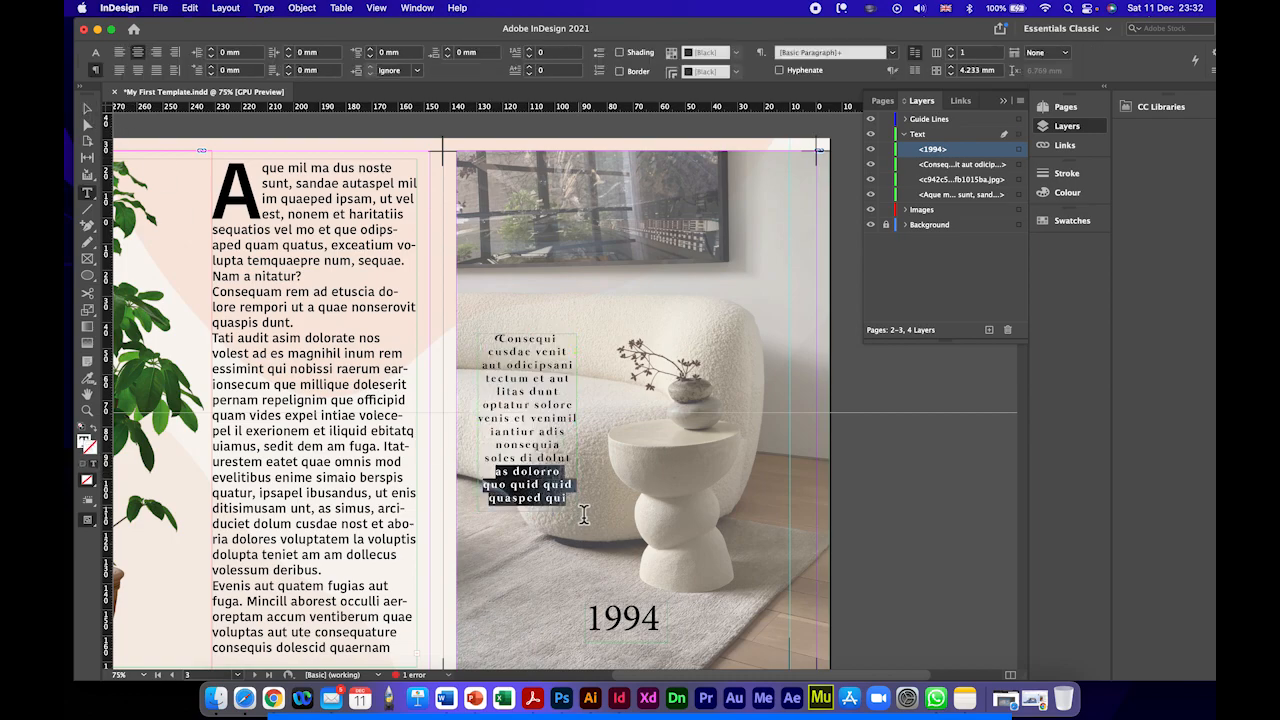
pyautogui.press('BackSpace')
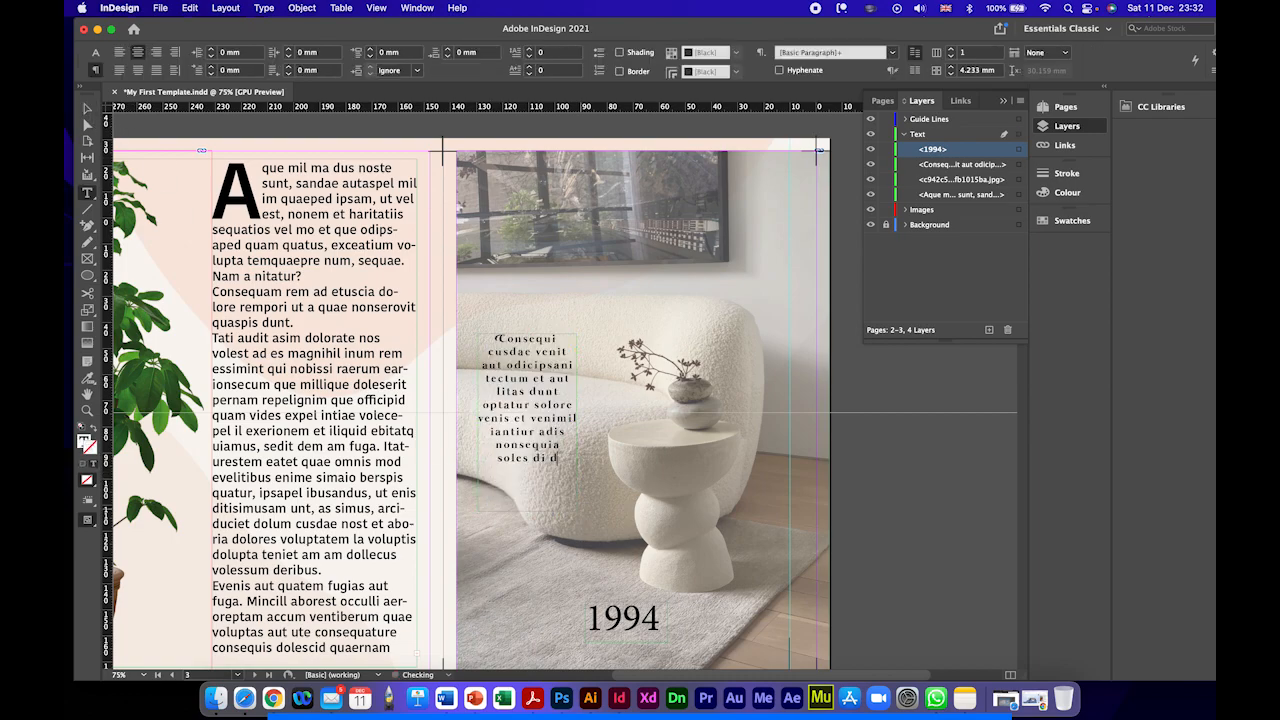
pyautogui.press('BackSpace')
pyautogui.press('BackSpace')
pyautogui.press('BackSpace')
pyautogui.press('BackSpace')
pyautogui.press('BackSpace')
# Step: Shorten the placeholder text frame to a height of about 46 mm and move it slightly lower on the sofa
pyautogui.click(87, 108)
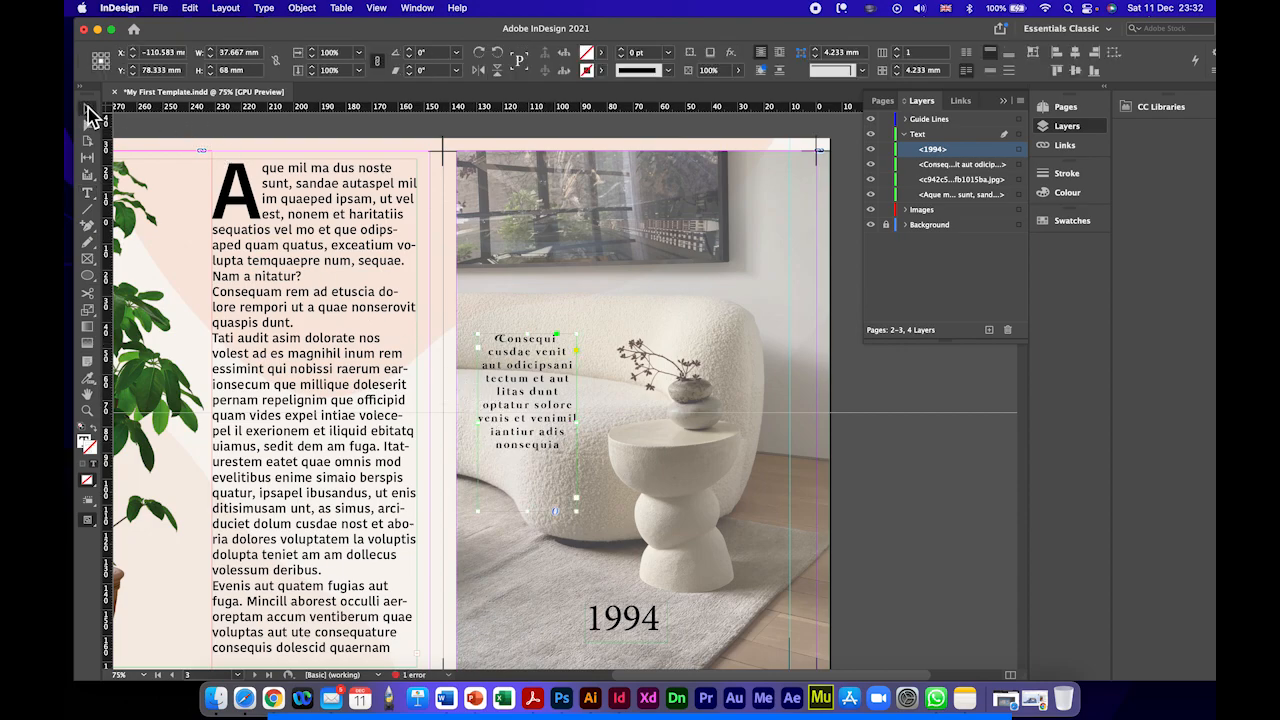
pyautogui.moveTo(527, 511); pyautogui.dragTo(529, 455)
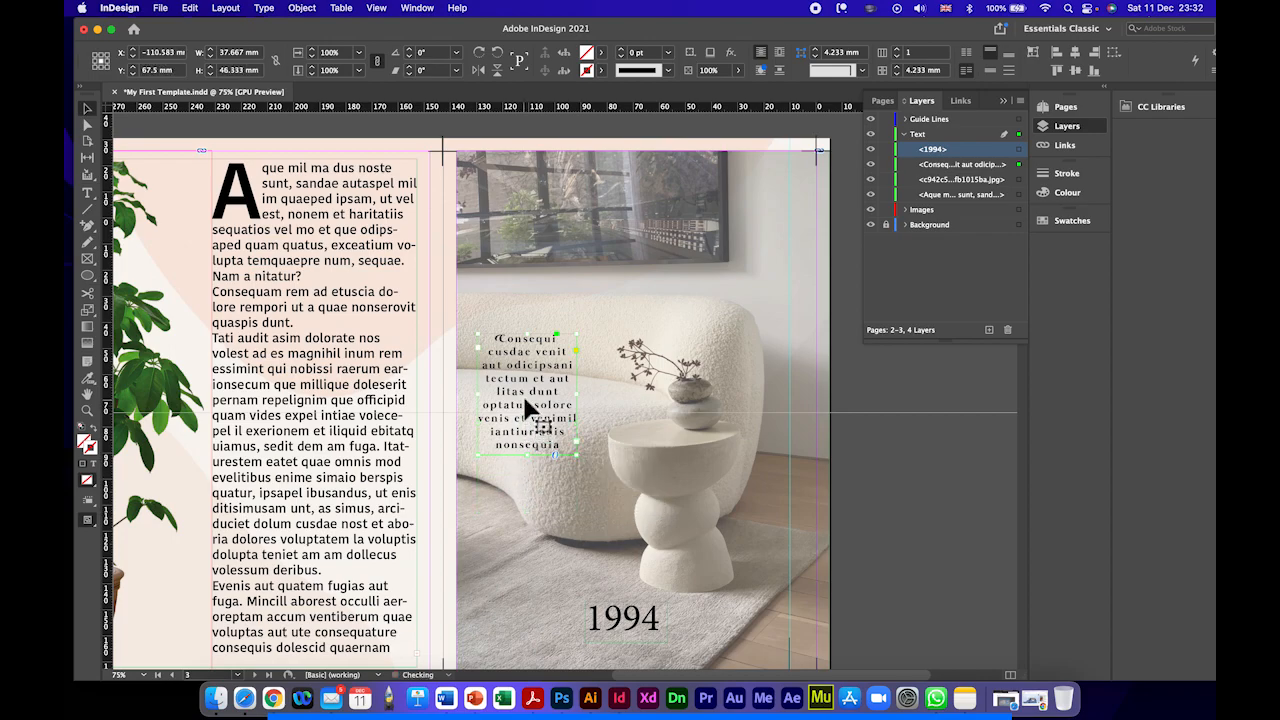
pyautogui.moveTo(525, 399); pyautogui.dragTo(520, 430)
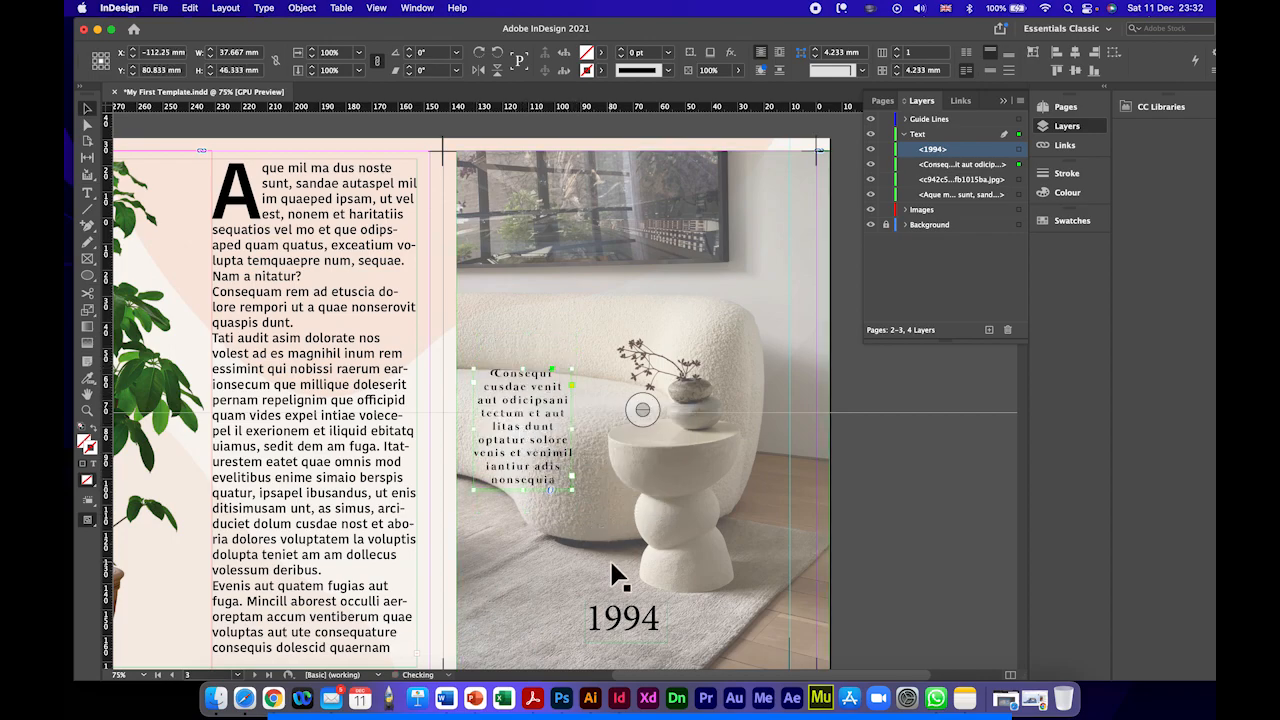
# Step: Draw a rectangle about 41 mm wide and 49 mm high on the Images layer, just above the placeholder text on the sofa photo
pyautogui.click(728, 360)
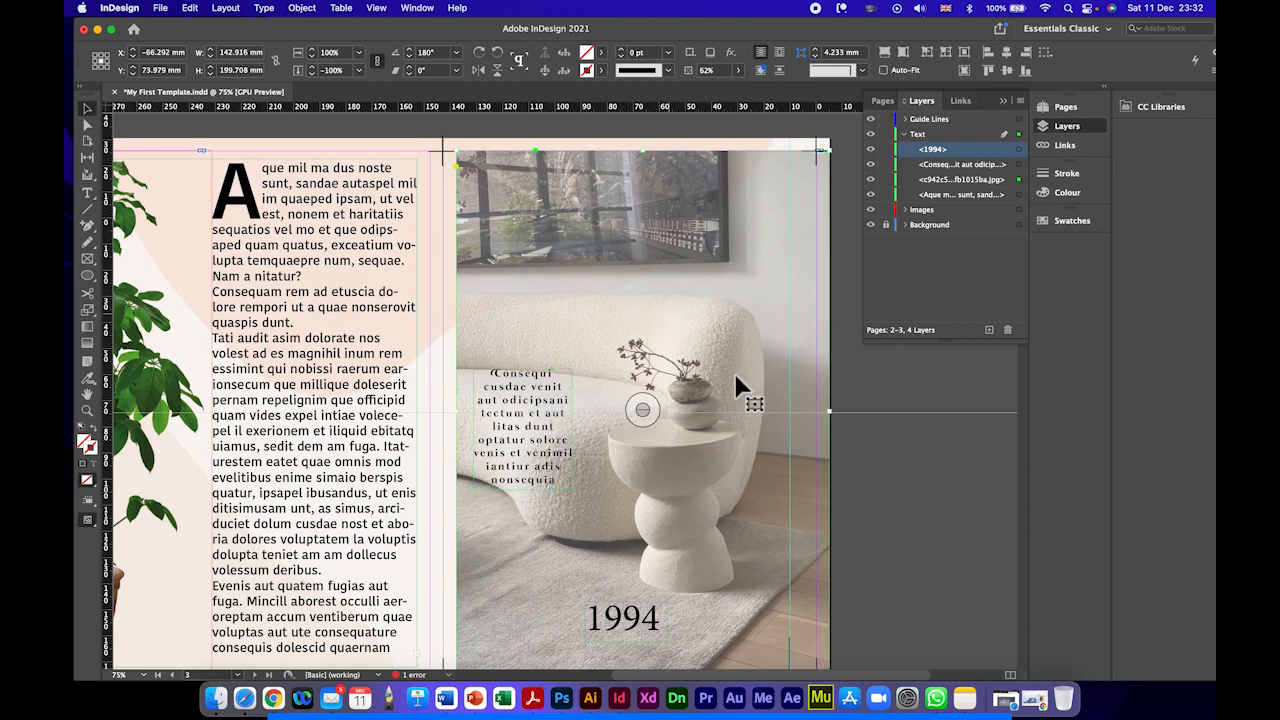
pyautogui.press('super+minus')
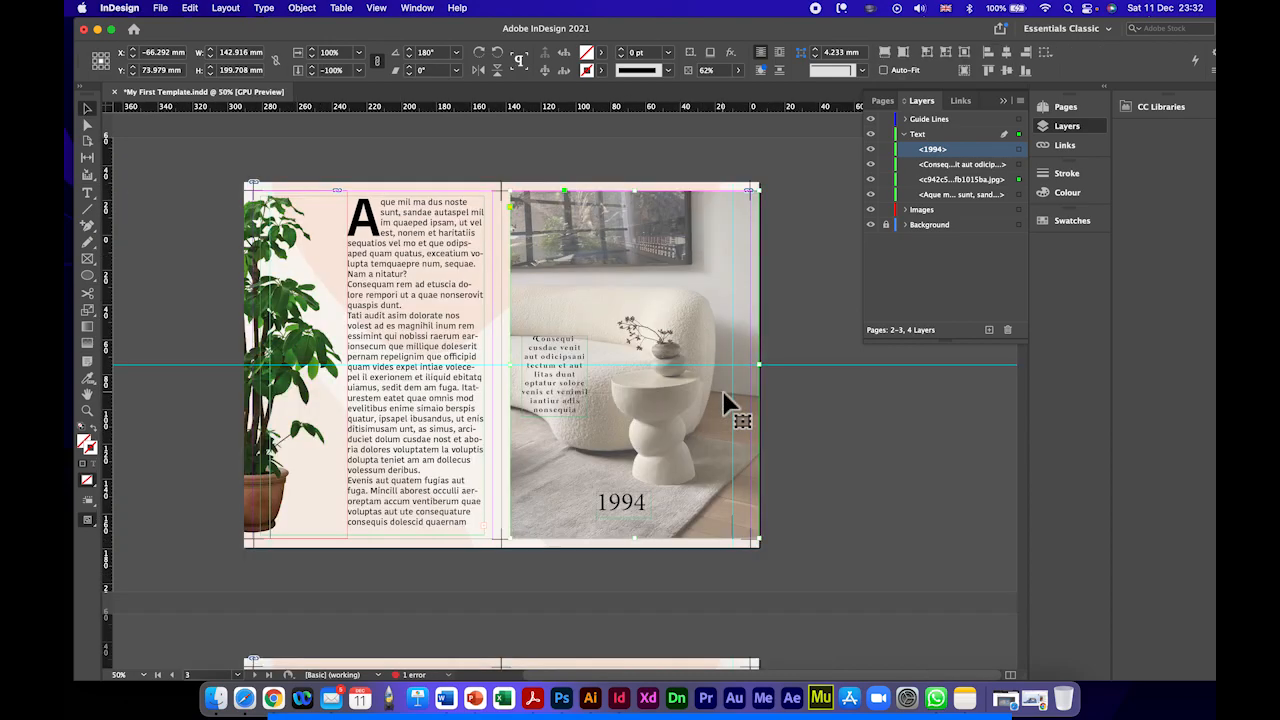
pyautogui.press('super+minus')
pyautogui.press('super+equal')
pyautogui.press('super+equal')
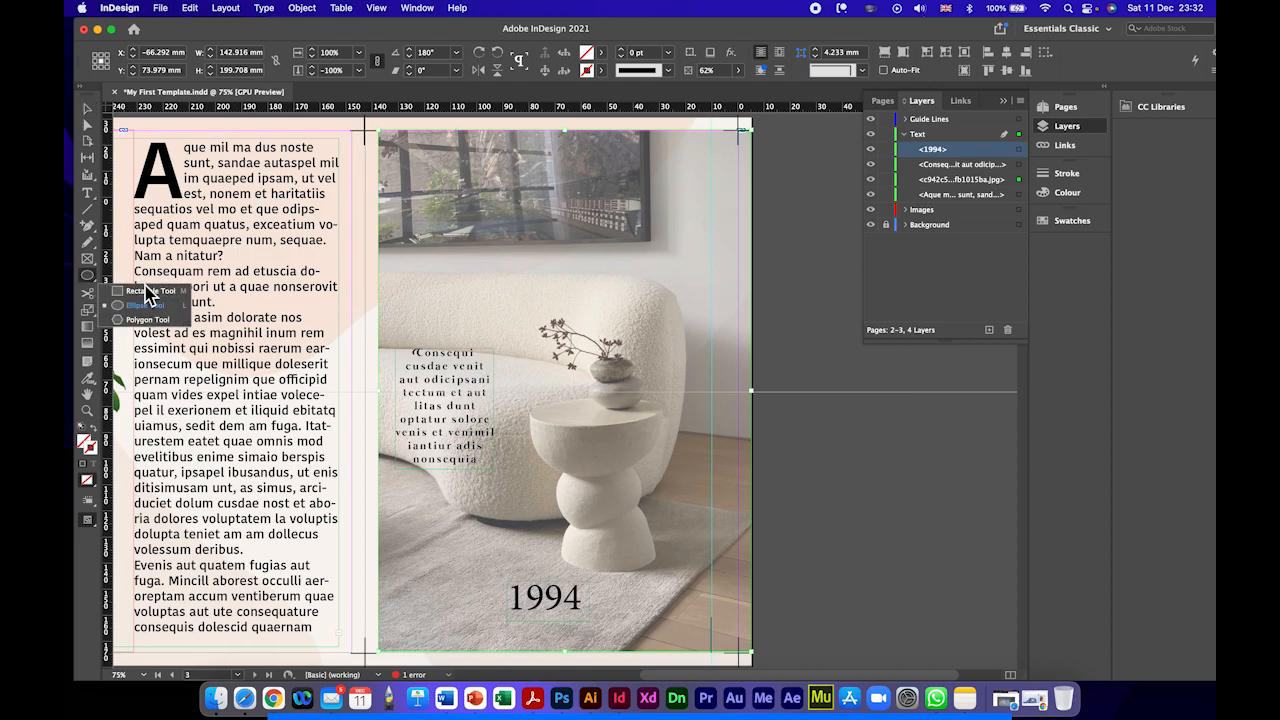
pyautogui.click(87, 275)
pyautogui.click(145, 291)
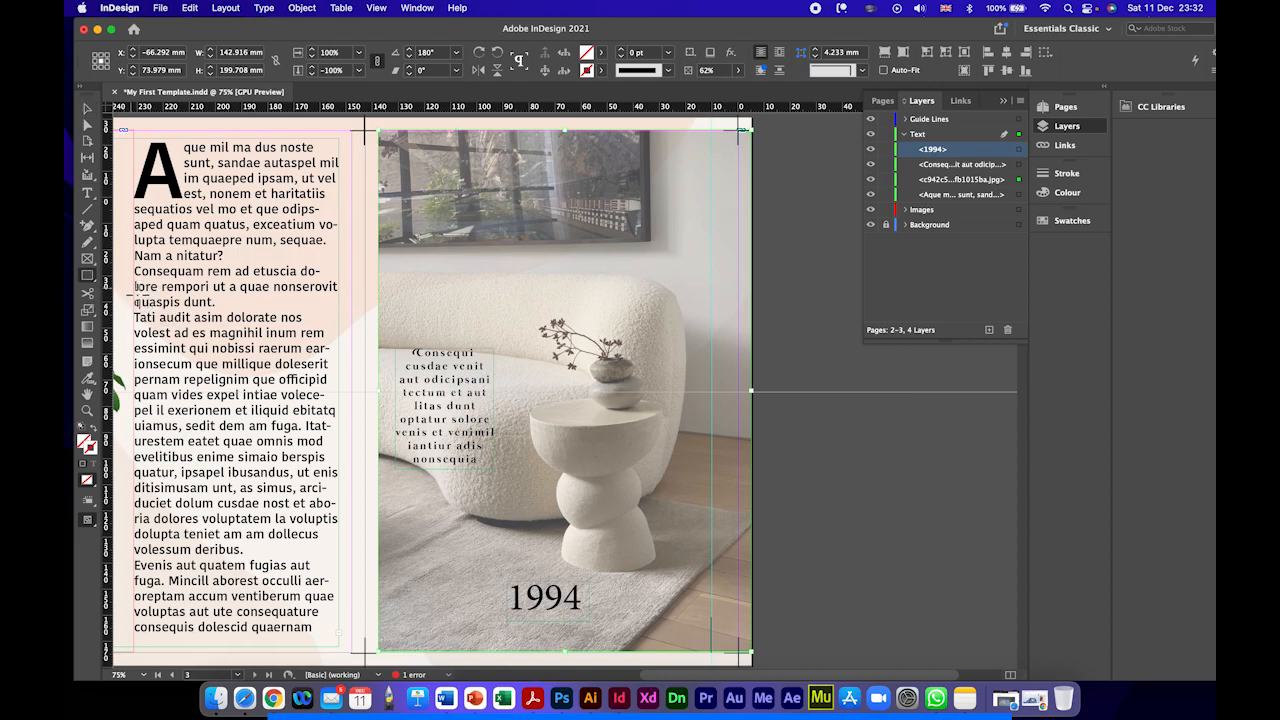
pyautogui.click(907, 134)
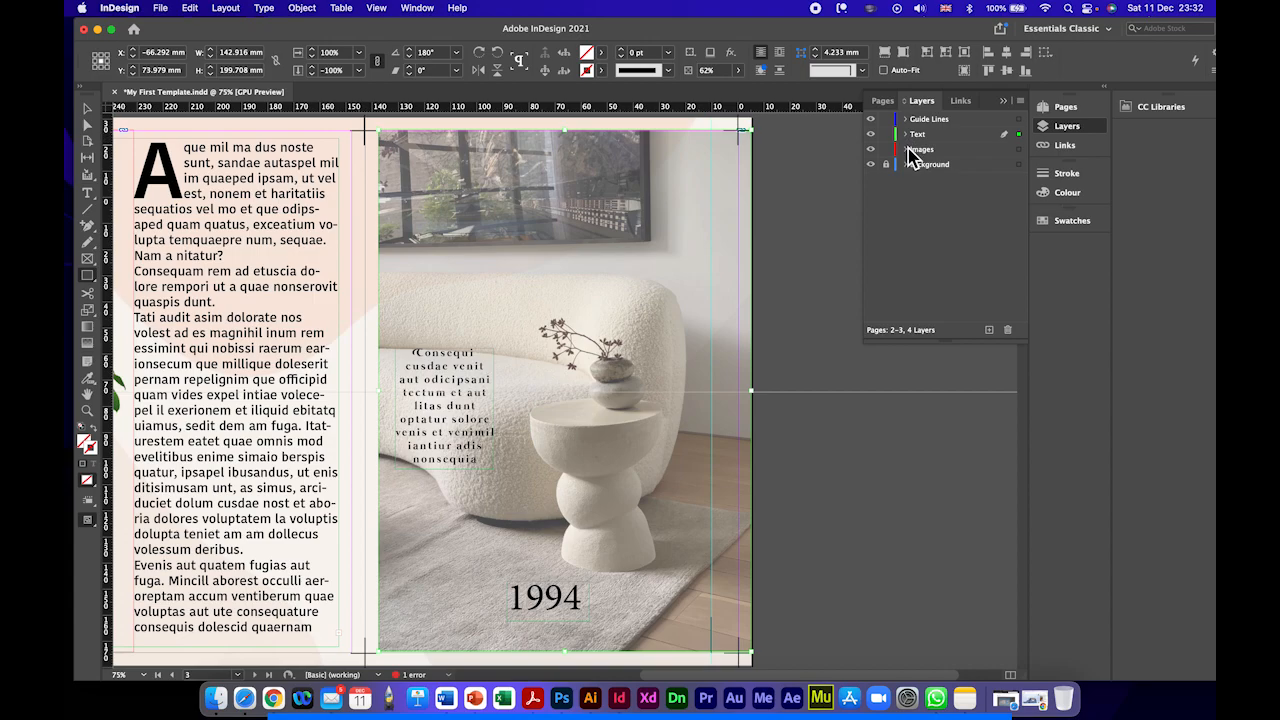
pyautogui.click(918, 150)
pyautogui.click(1018, 150)
pyautogui.moveTo(406, 213); pyautogui.dragTo(513, 340)
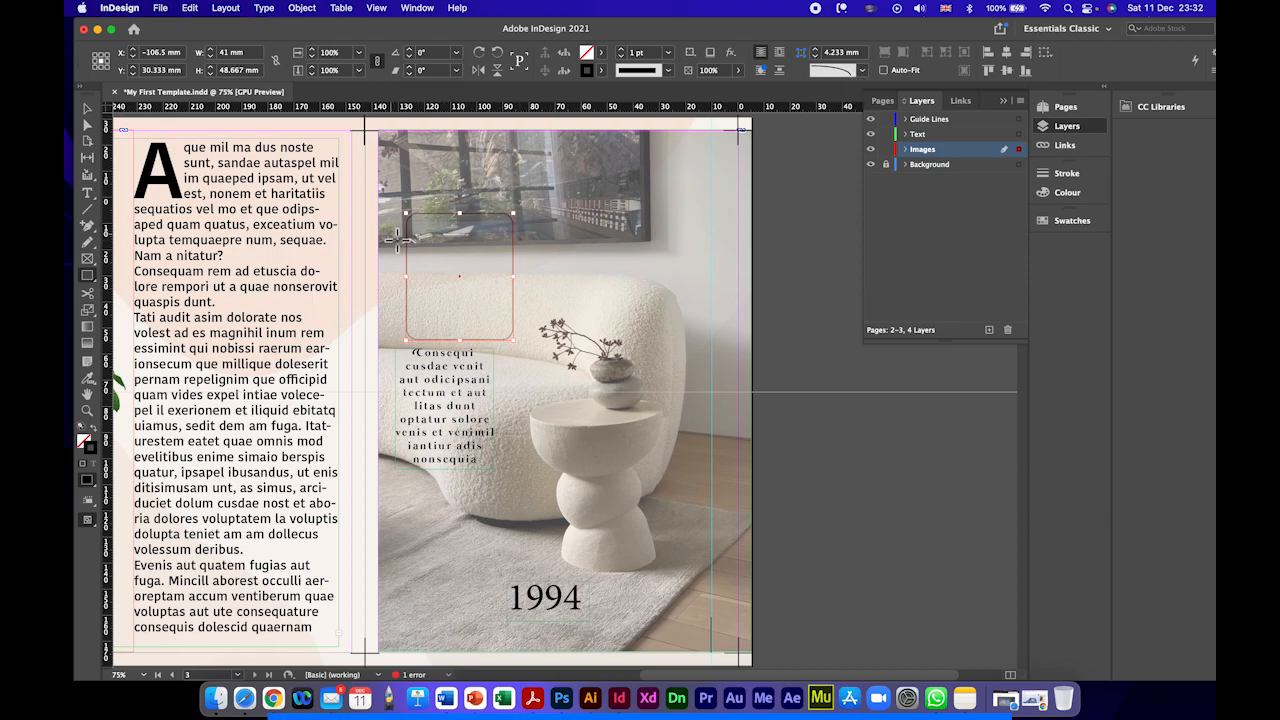
# Step: Set the new rectangle's corner shape to None, briefly trying another corner shape
pyautogui.click(861, 70)
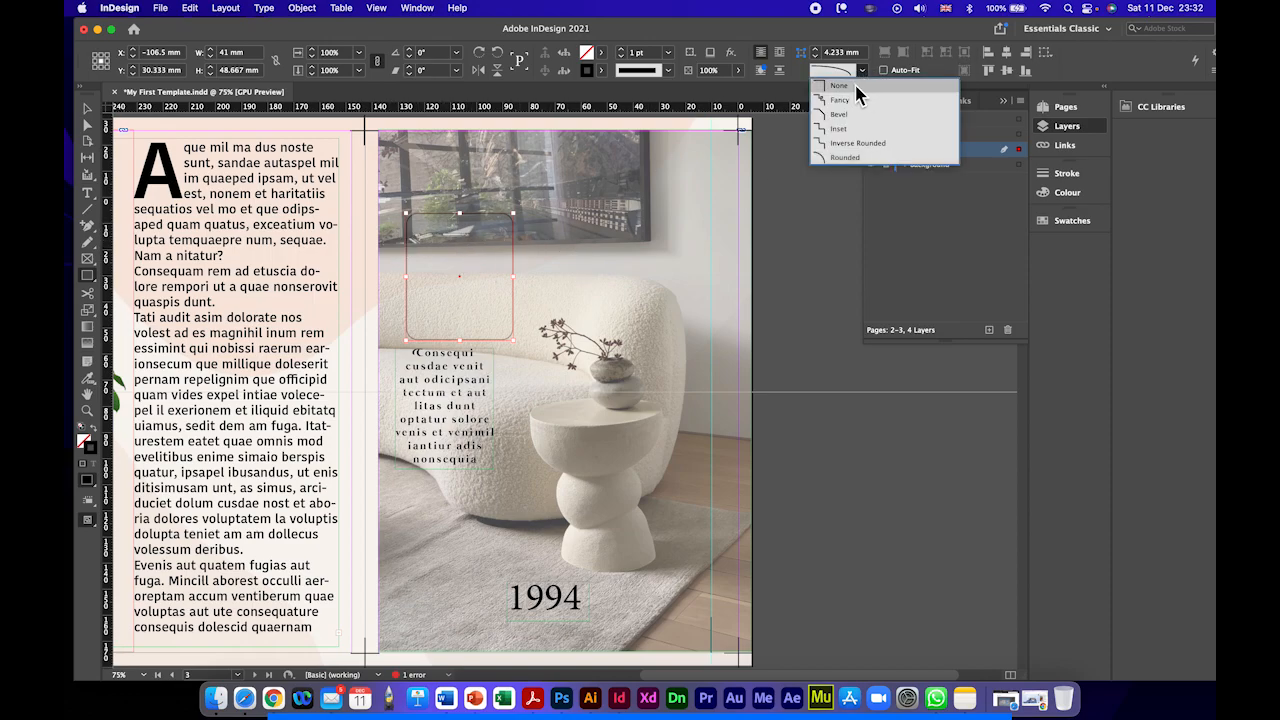
pyautogui.click(848, 86)
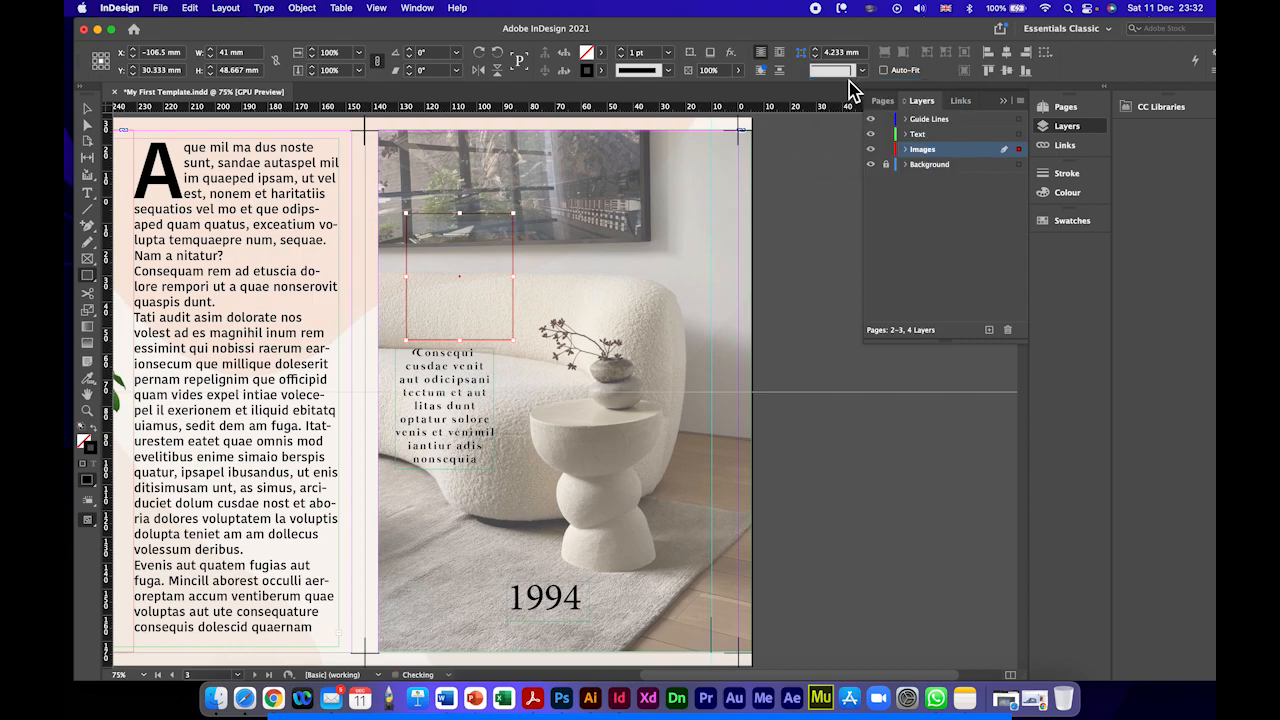
pyautogui.click(861, 70)
pyautogui.click(848, 120)
pyautogui.click(861, 70)
pyautogui.click(848, 88)
# Step: Fill the rectangle with Paper and set its stroke to None
pyautogui.click(602, 72)
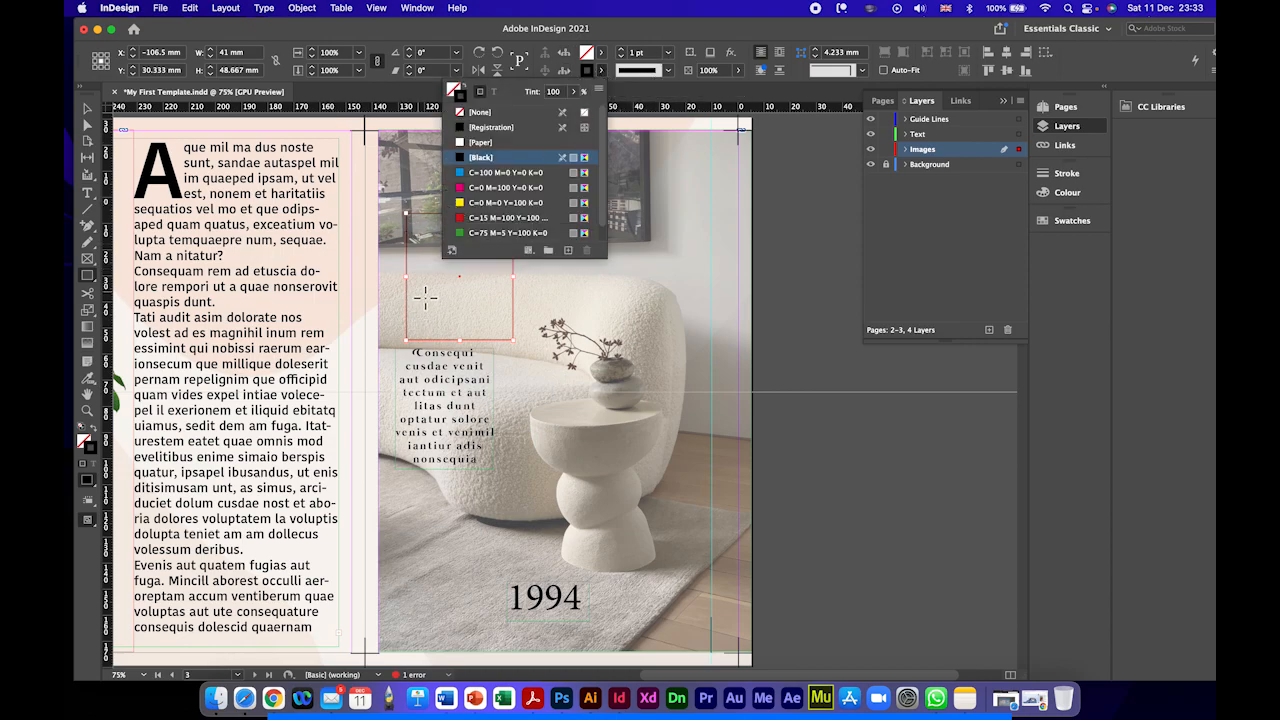
pyautogui.click(602, 54)
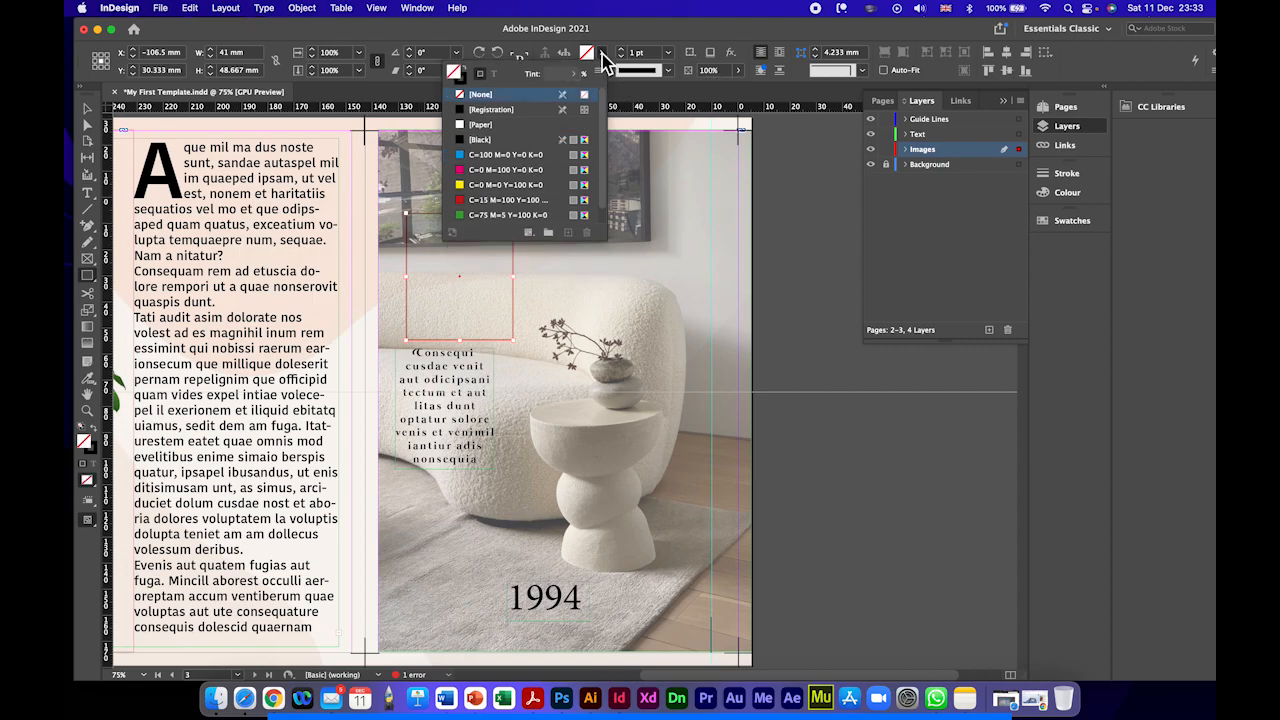
pyautogui.click(485, 127)
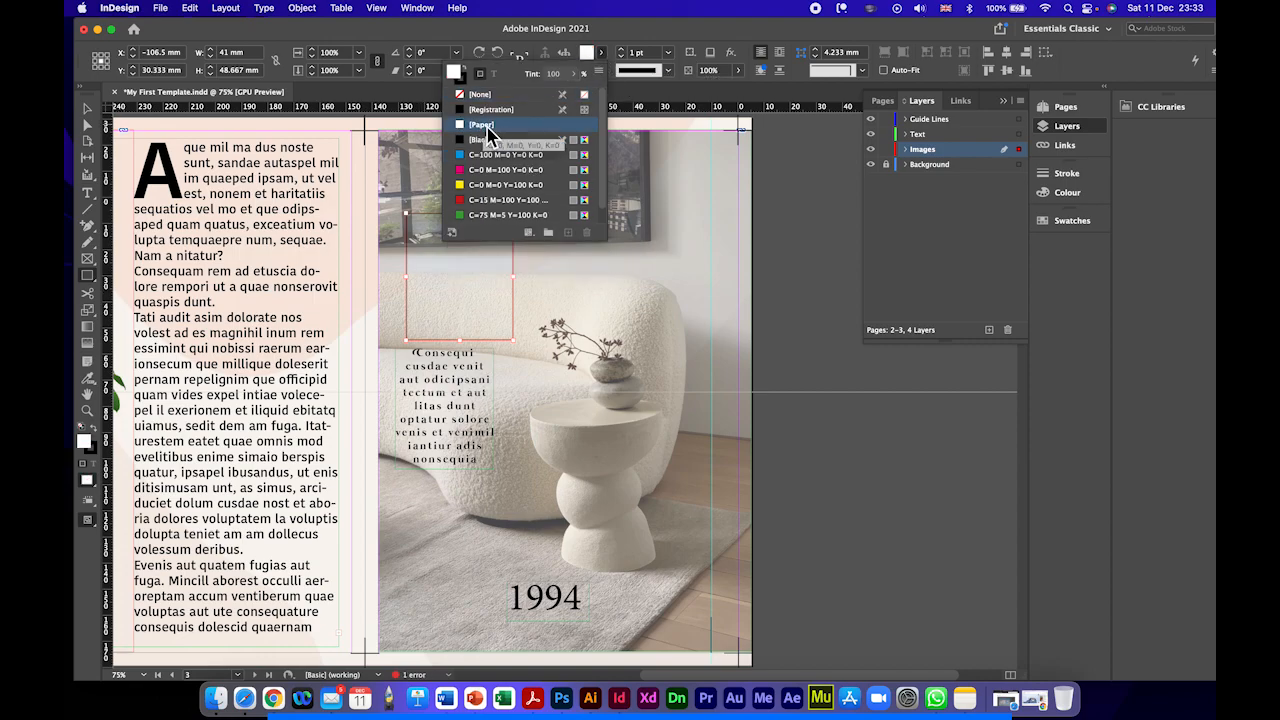
pyautogui.click(602, 55)
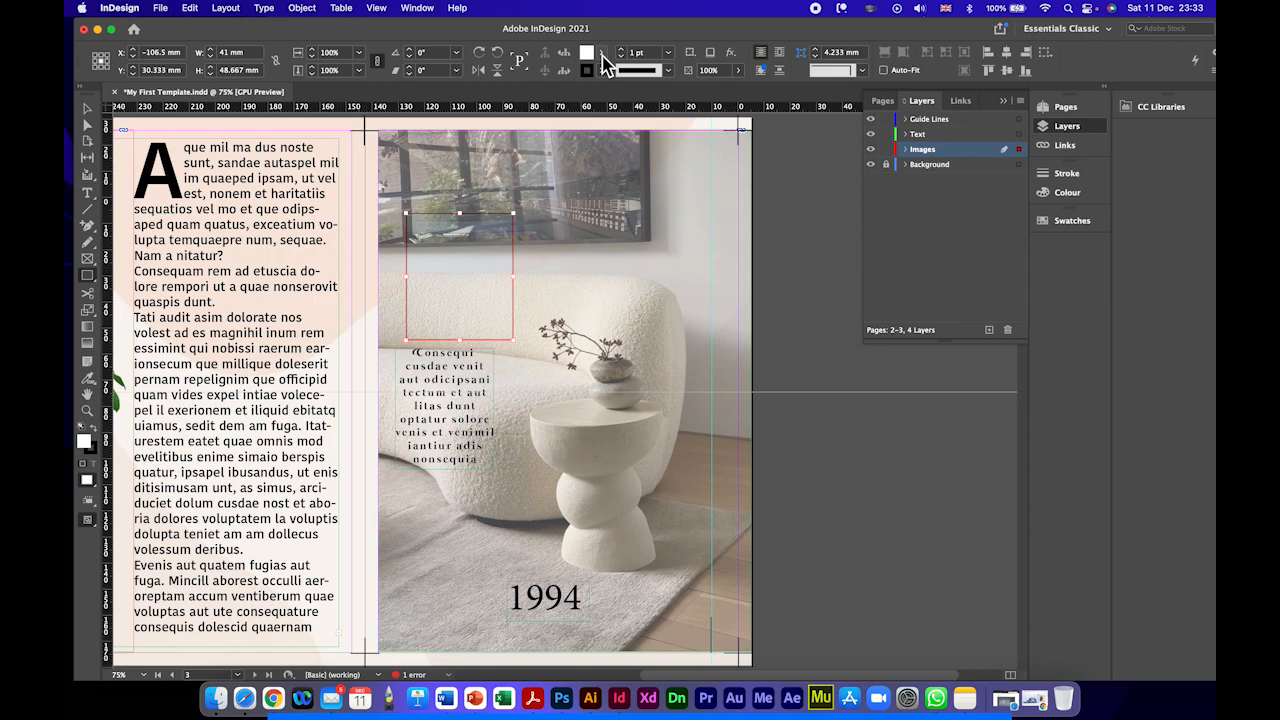
pyautogui.click(602, 70)
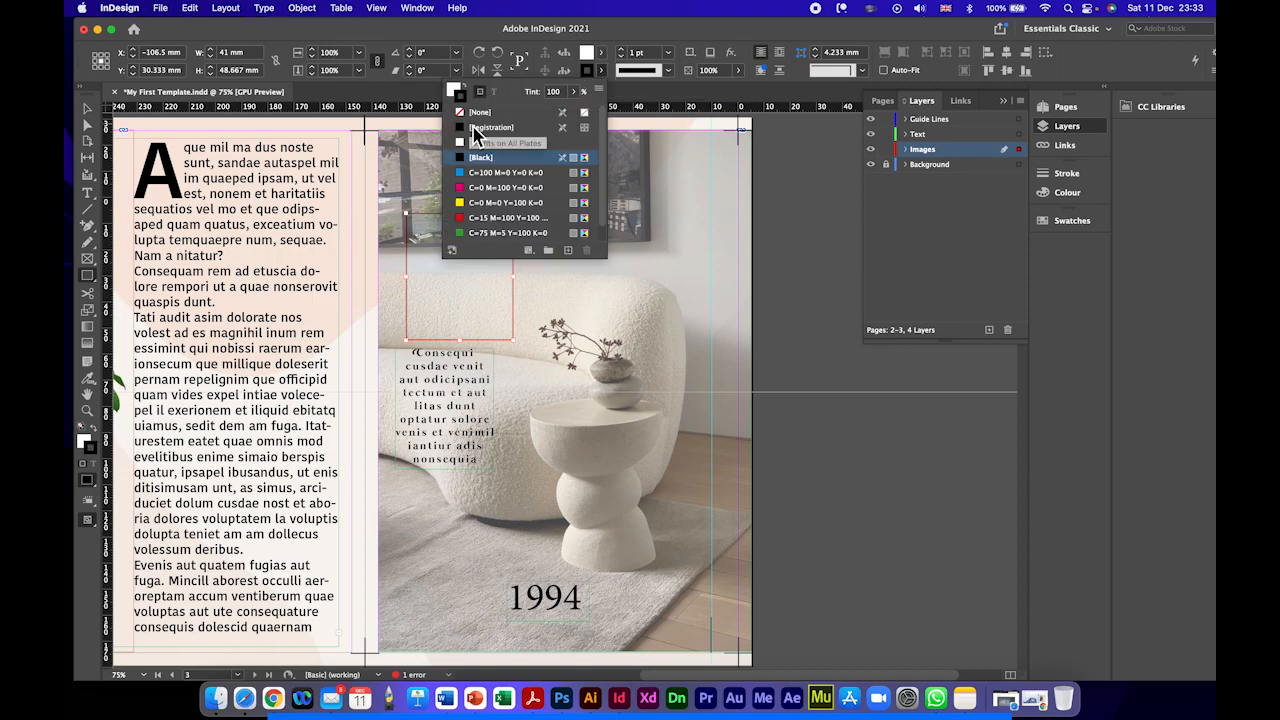
pyautogui.click(482, 113)
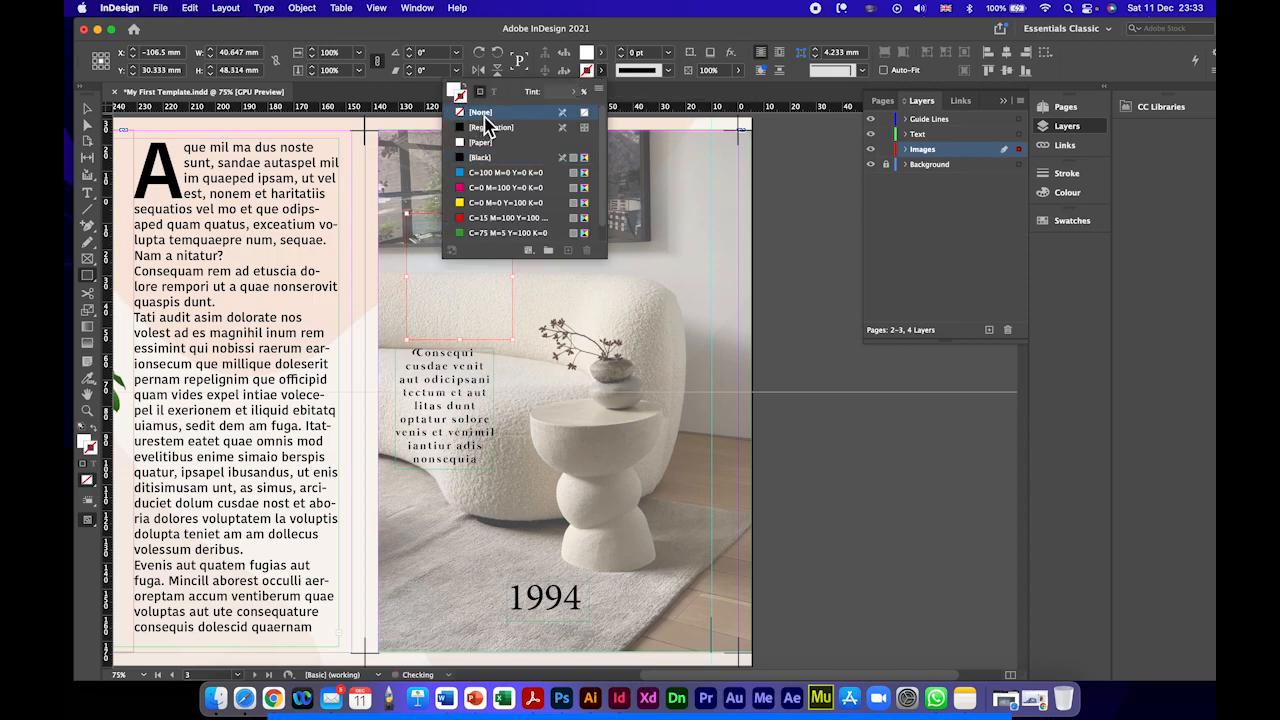
pyautogui.click(602, 53)
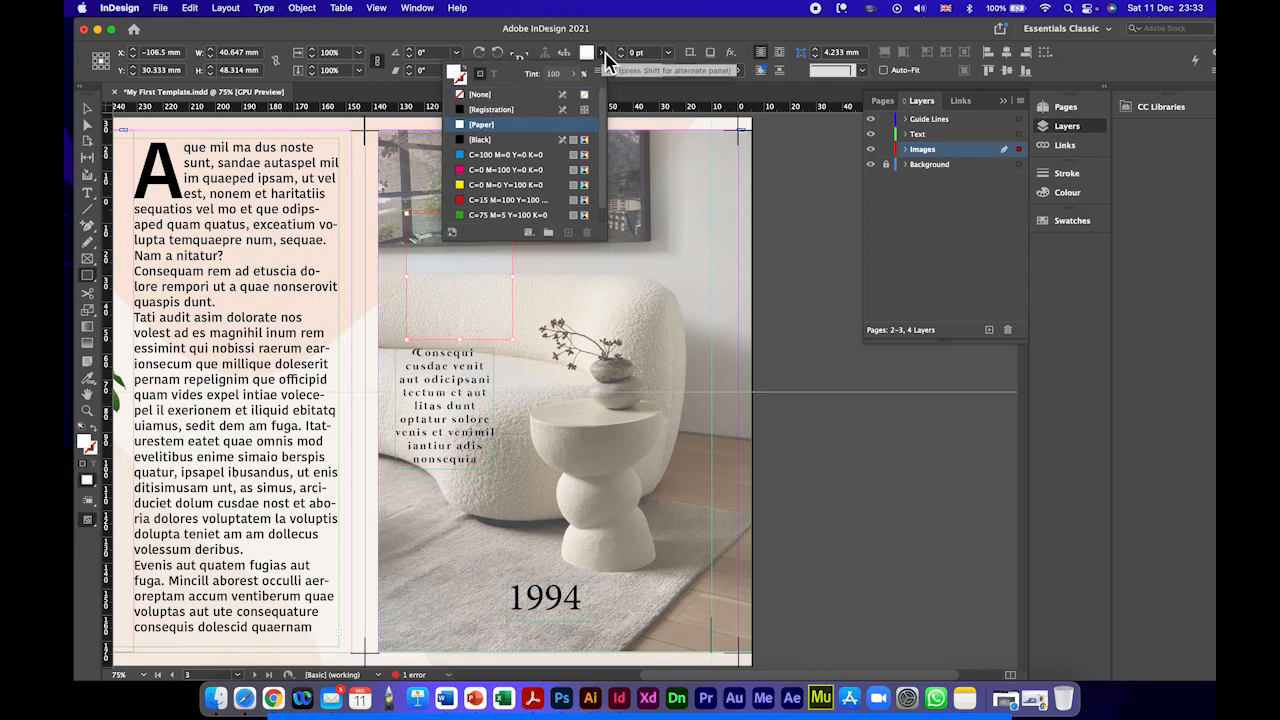
# Step: Select the Paper-filled rectangle inside the Images layer and shift it slightly across the sofa photo to about X -95.3, Y 28.5 mm
pyautogui.click(87, 108)
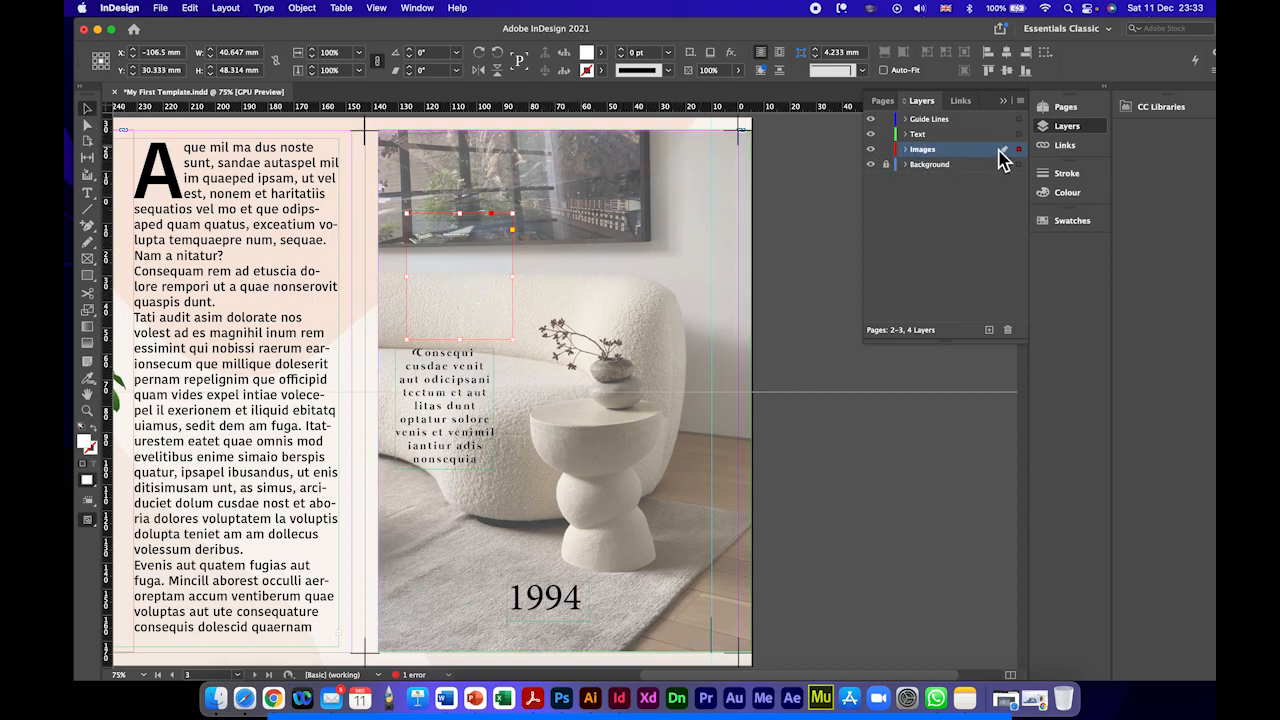
pyautogui.click(905, 150)
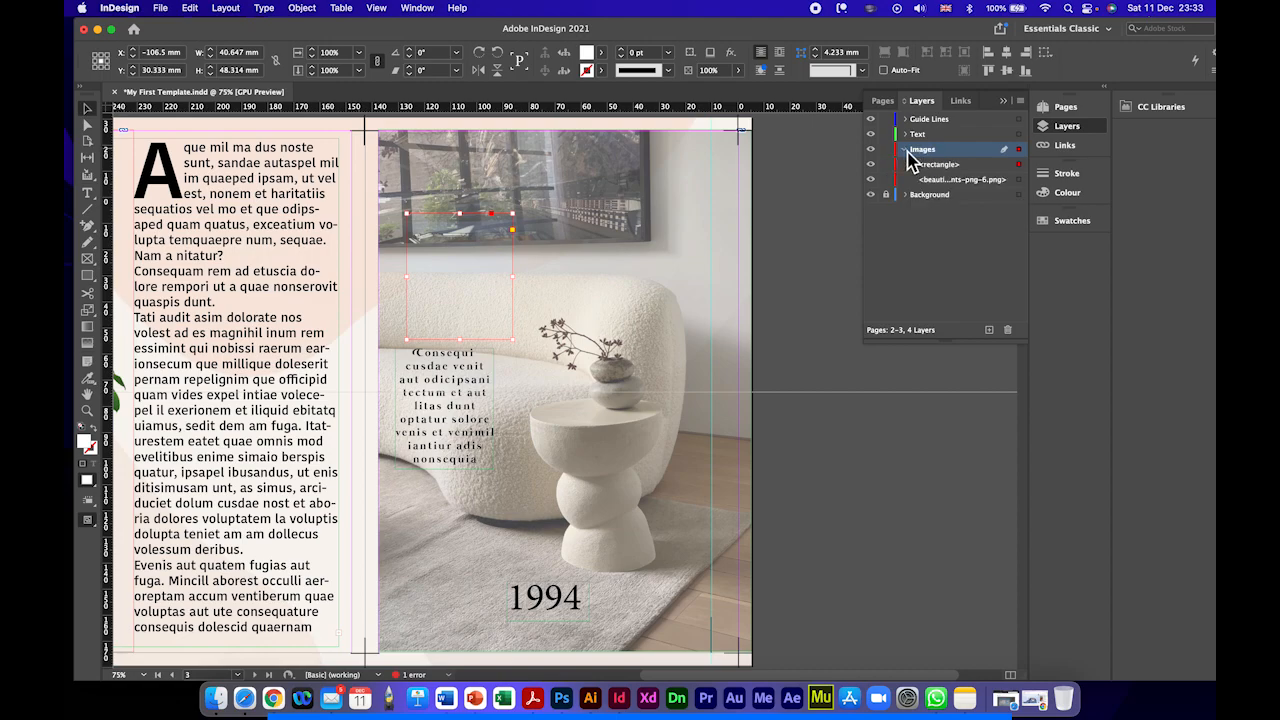
pyautogui.click(933, 165)
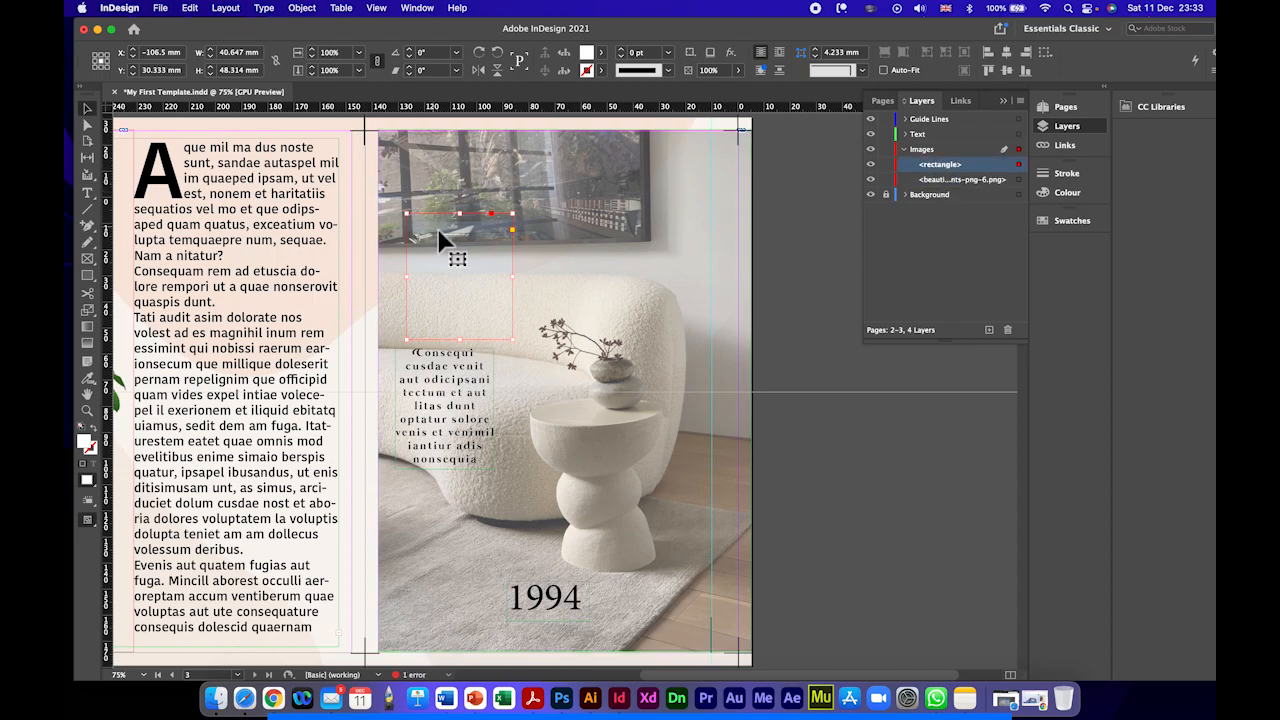
pyautogui.moveTo(412, 268); pyautogui.dragTo(441, 263)
pyautogui.click(600, 52)
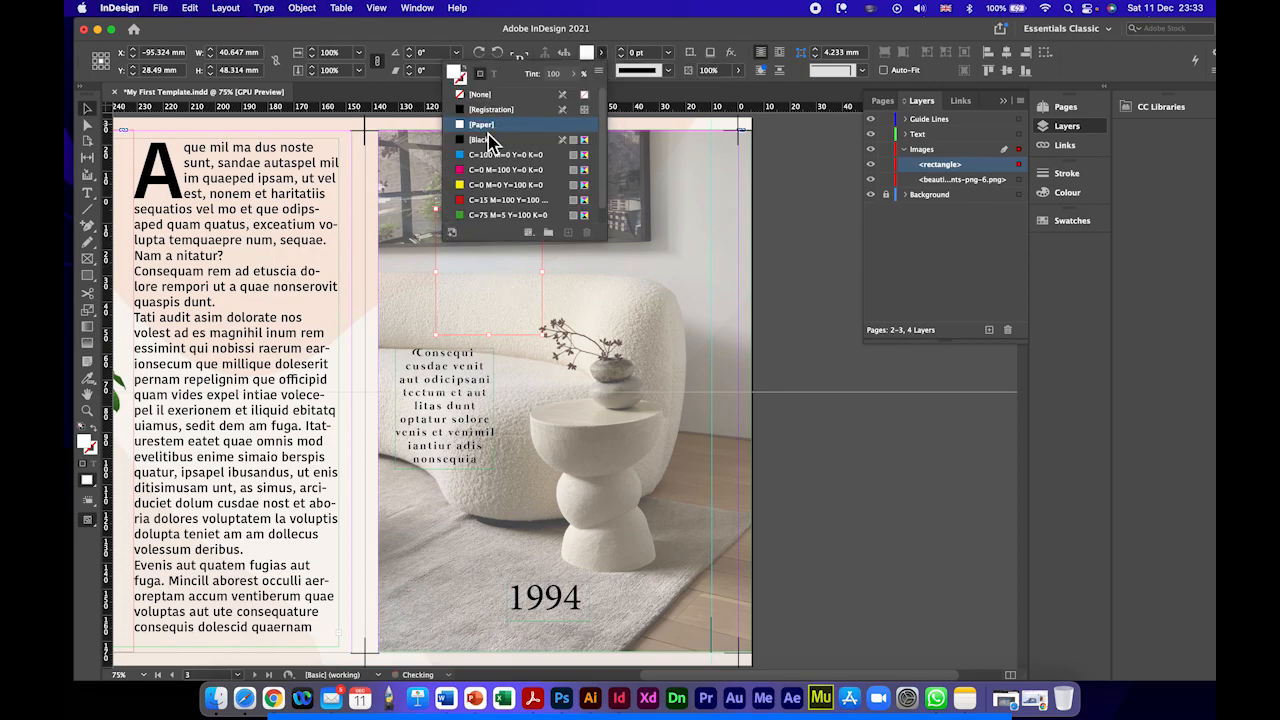
pyautogui.click(440, 265)
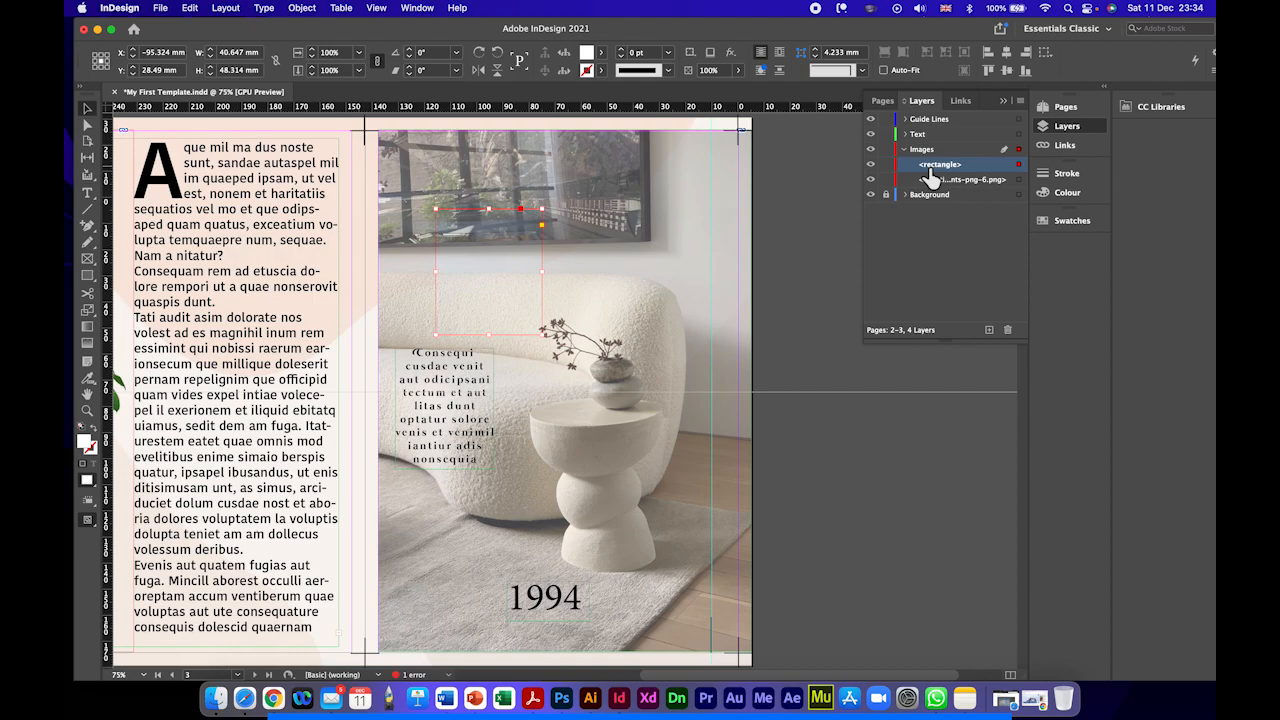
# Step: Pull the Paper-filled rectangle out from behind the sofa photo onto the body text page and delete it
pyautogui.moveTo(501, 208); pyautogui.dragTo(327, 256)
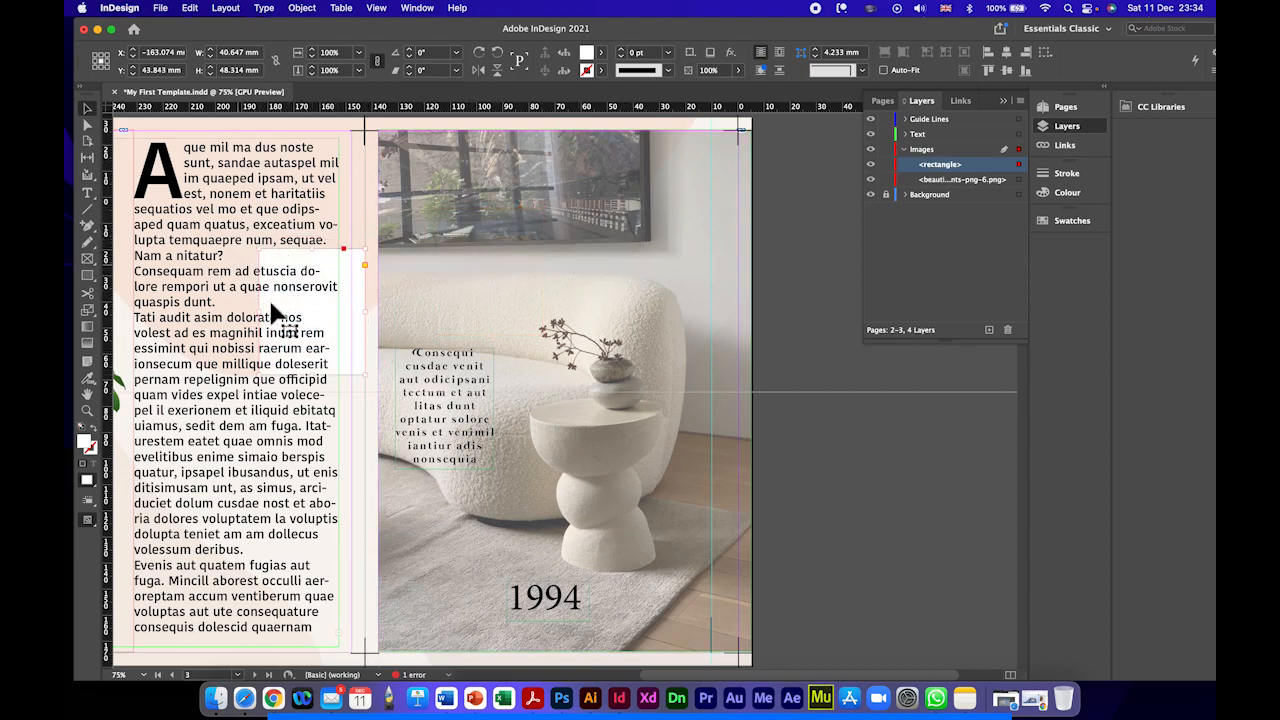
pyautogui.moveTo(321, 253)
pyautogui.mouseDown()
pyautogui.moveTo(418, 258)
pyautogui.moveTo(339, 243)
pyautogui.mouseUp()
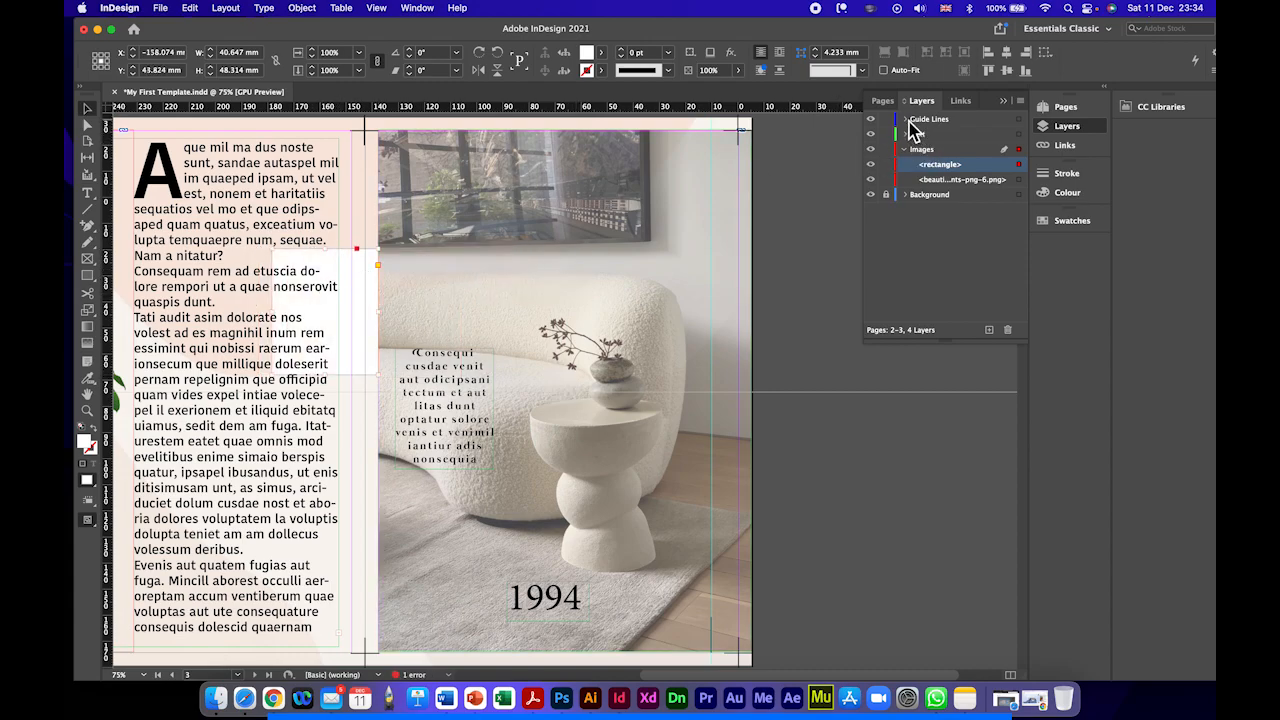
pyautogui.moveTo(350, 260); pyautogui.dragTo(348, 322)
pyautogui.rightClick(320, 318)
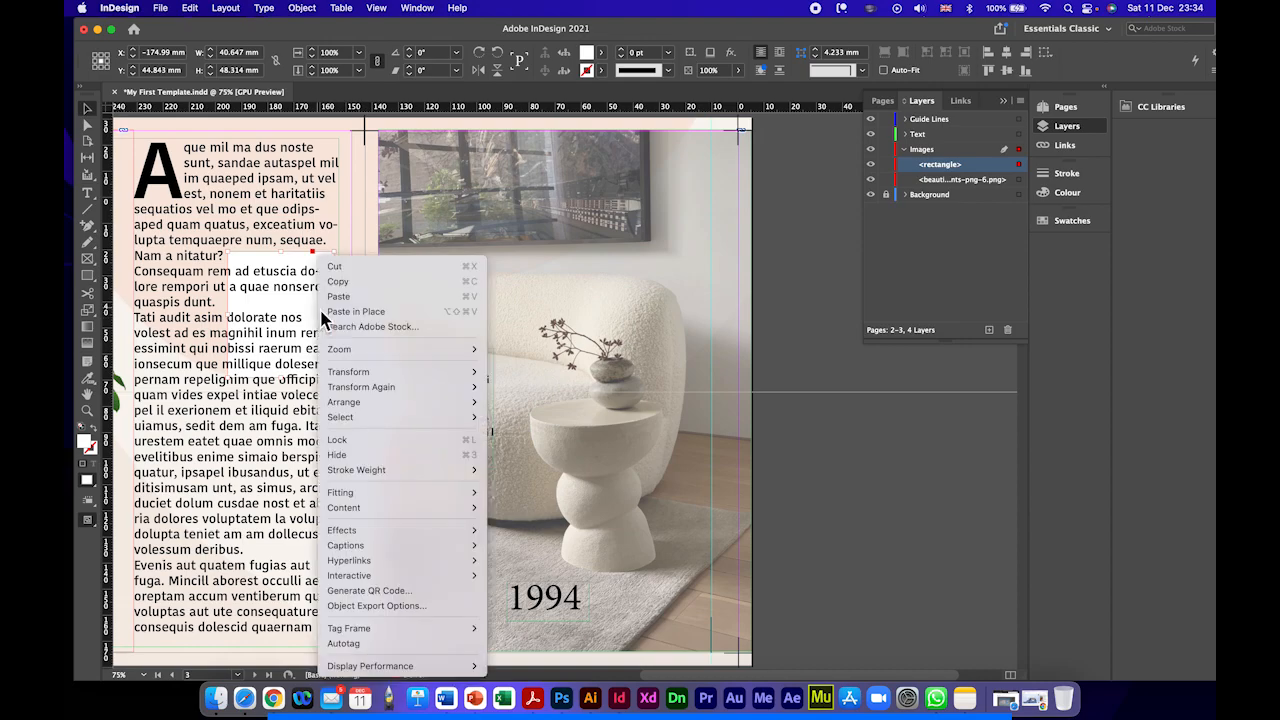
pyautogui.click(281, 296)
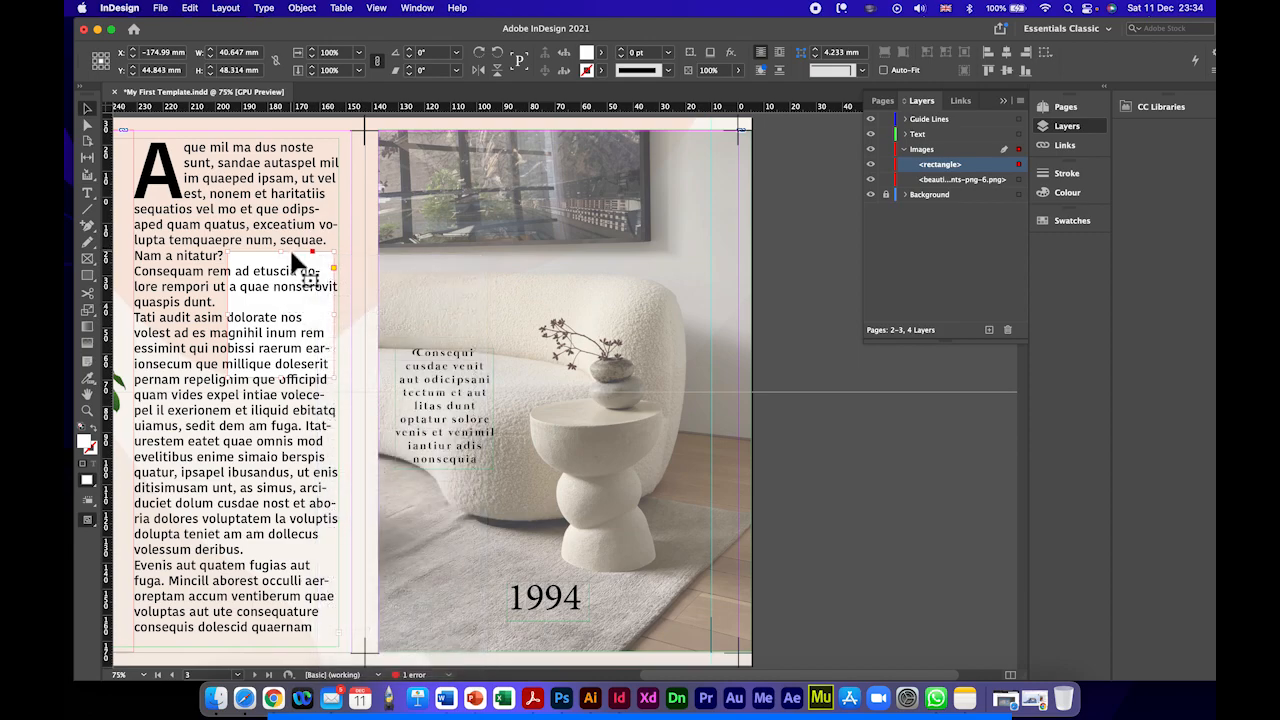
pyautogui.press('Delete')
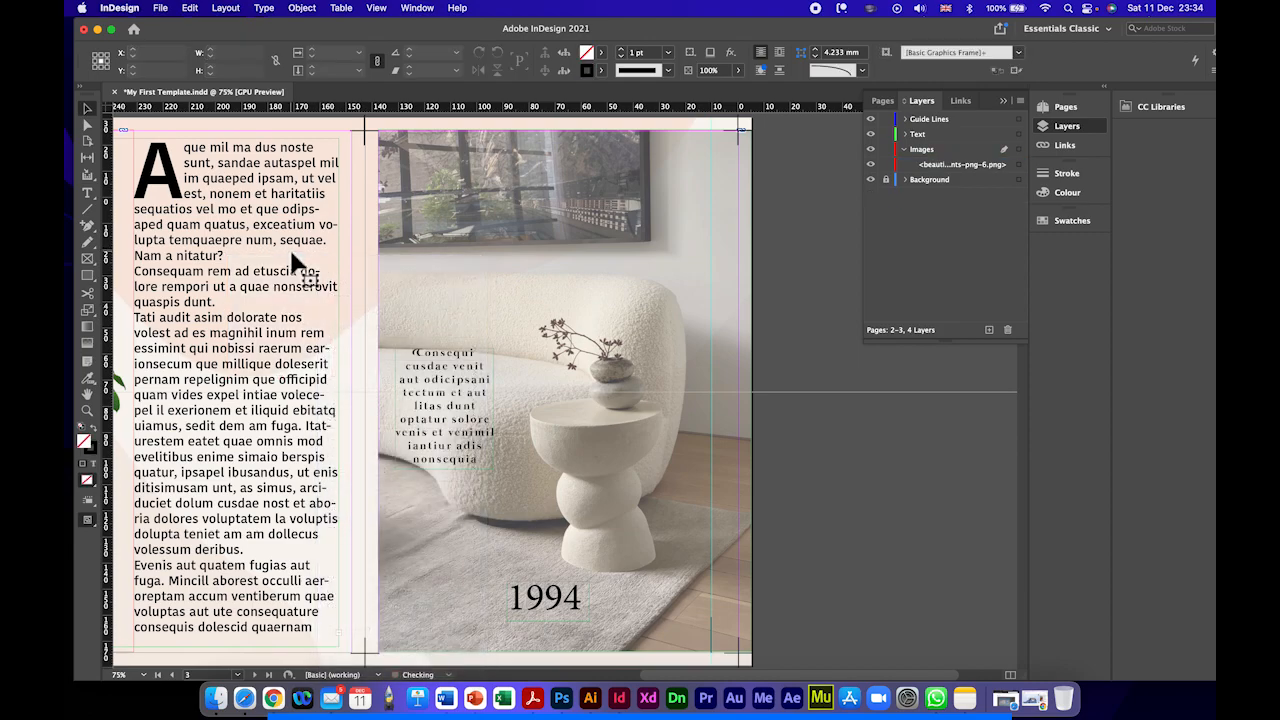
# Step: Draw a rectangle about 28 mm wide and 43 mm high above the placeholder text and move it from Images to the Text layer
pyautogui.click(1018, 164)
pyautogui.click(943, 158)
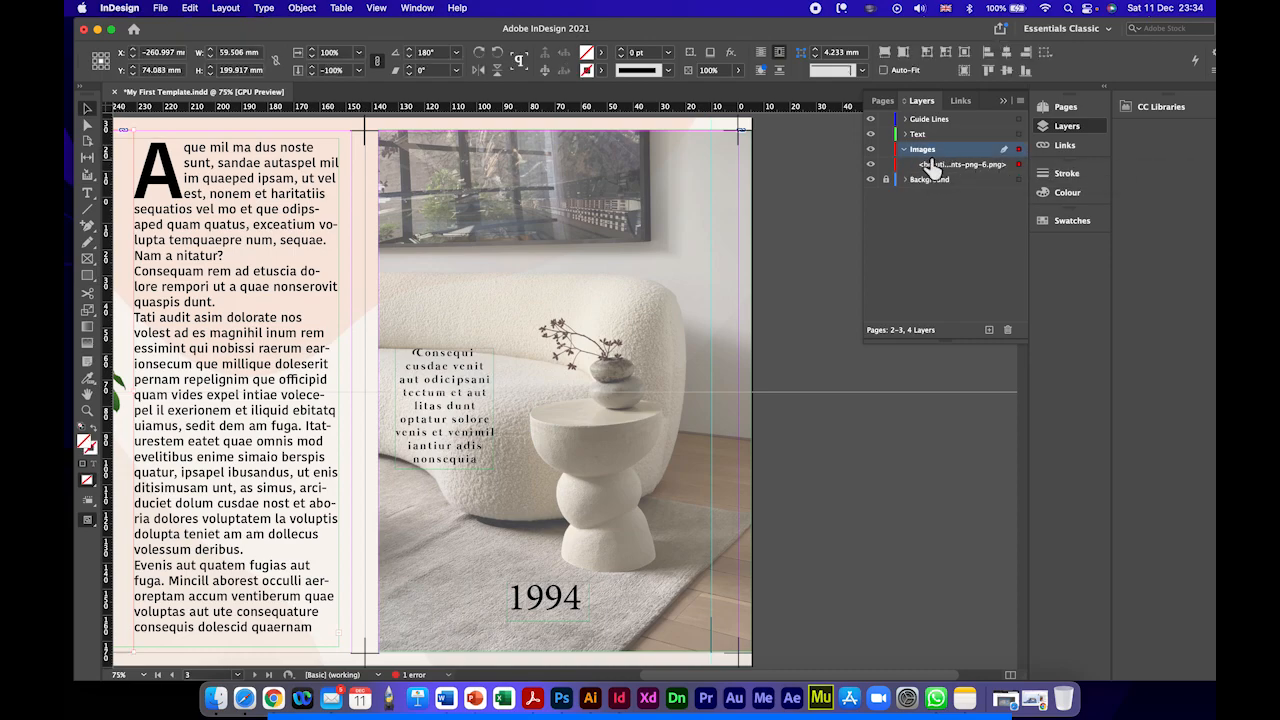
pyautogui.click(88, 276)
pyautogui.moveTo(452, 234); pyautogui.dragTo(526, 342)
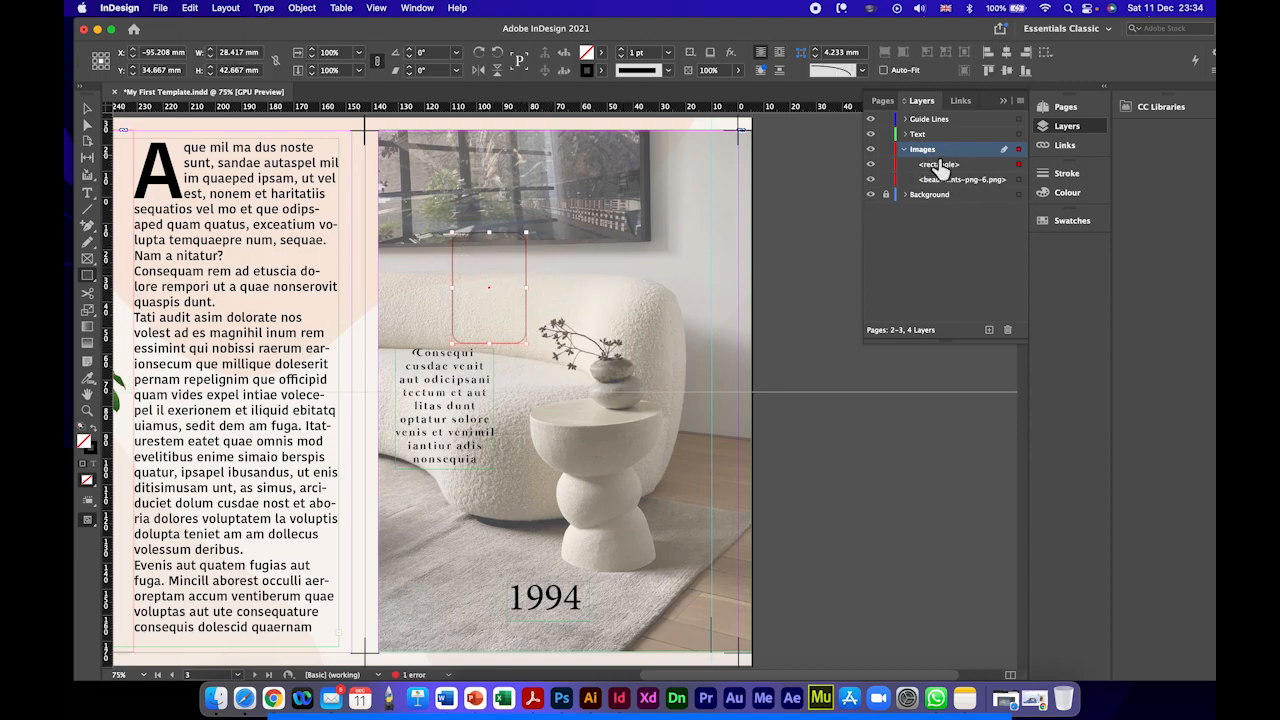
pyautogui.moveTo(938, 168); pyautogui.dragTo(938, 134)
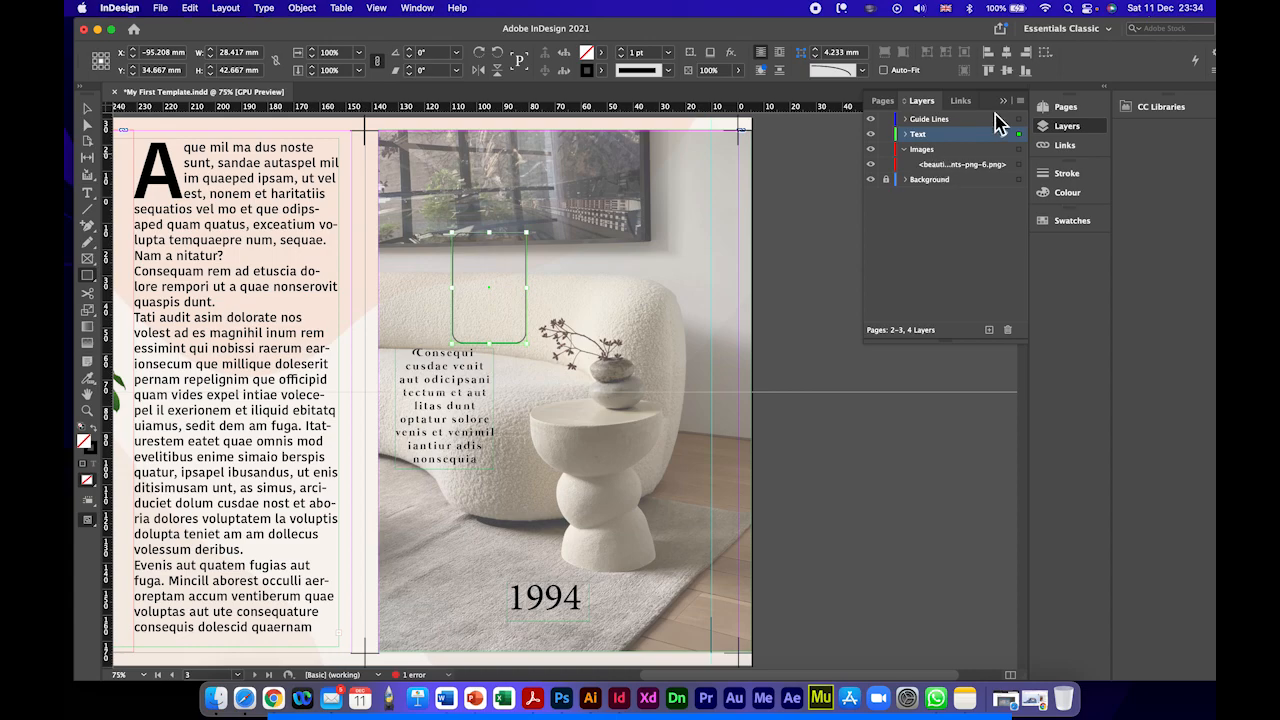
# Step: Try None as the new rectangle's corner shape, and return it to Rounded
pyautogui.click(862, 70)
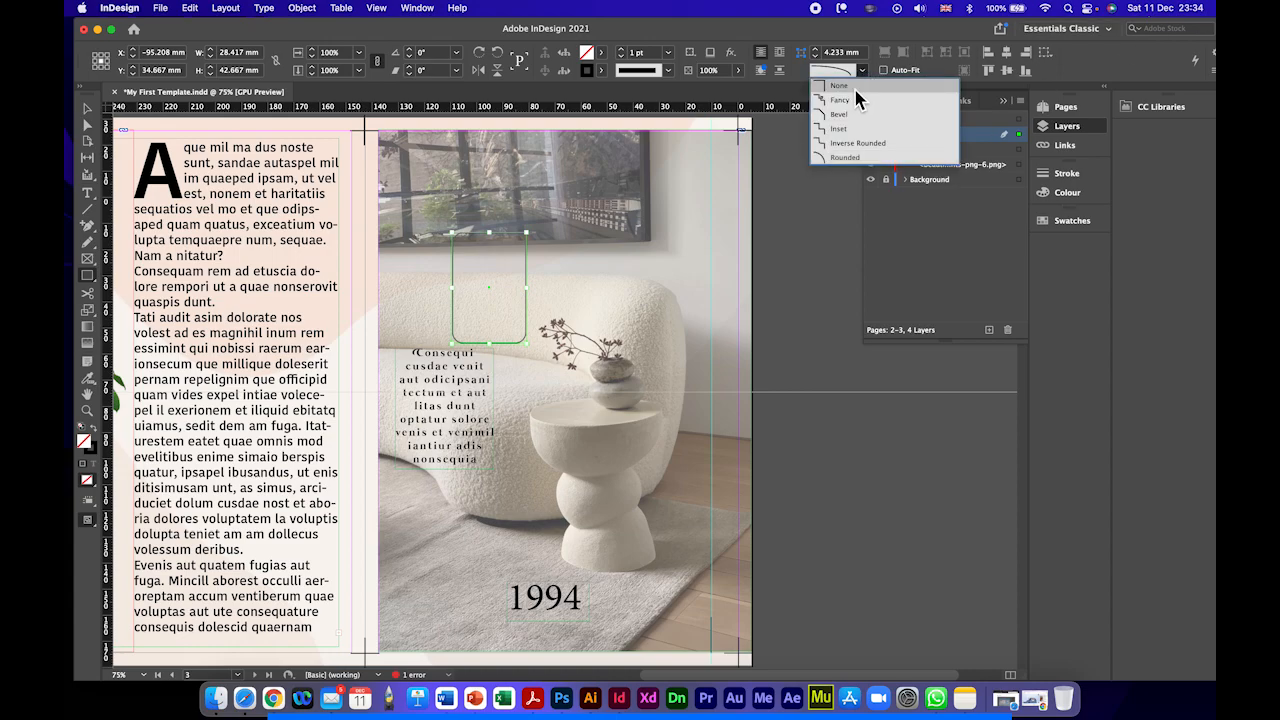
pyautogui.click(858, 97)
pyautogui.click(862, 70)
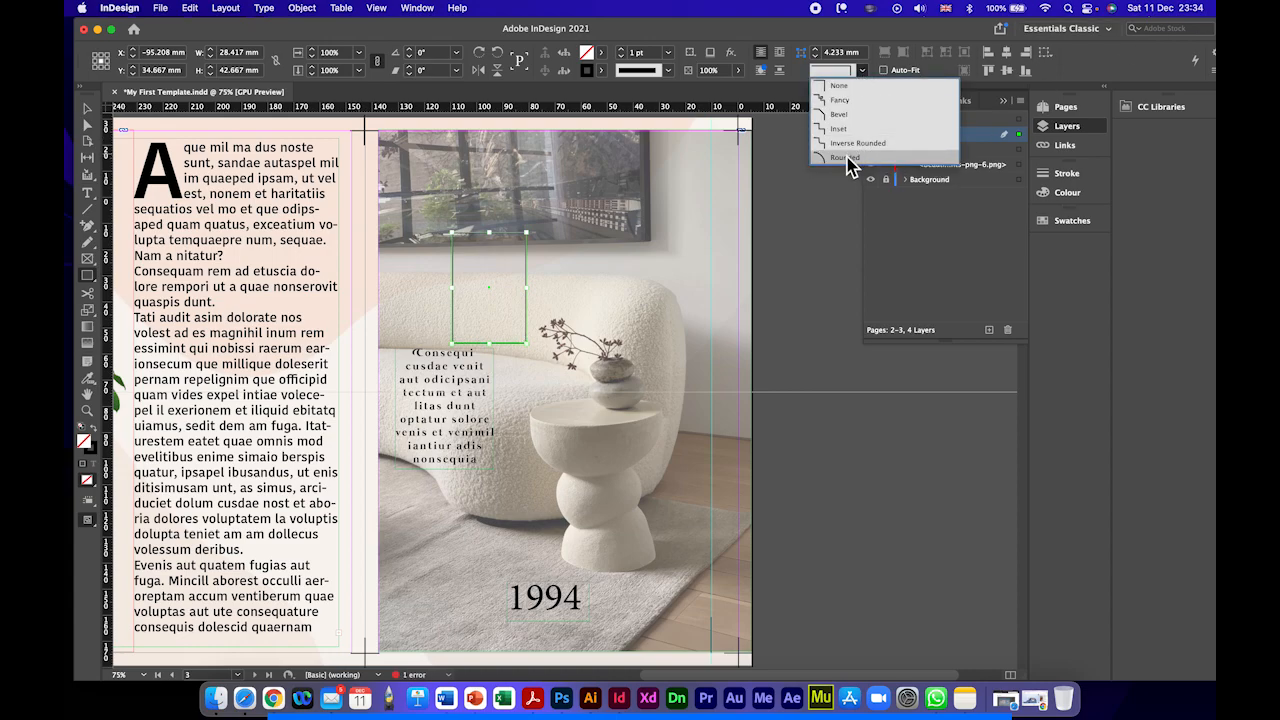
pyautogui.click(850, 161)
# Step: Fill the rounded rectangle with Paper and set its stroke to None
pyautogui.click(600, 52)
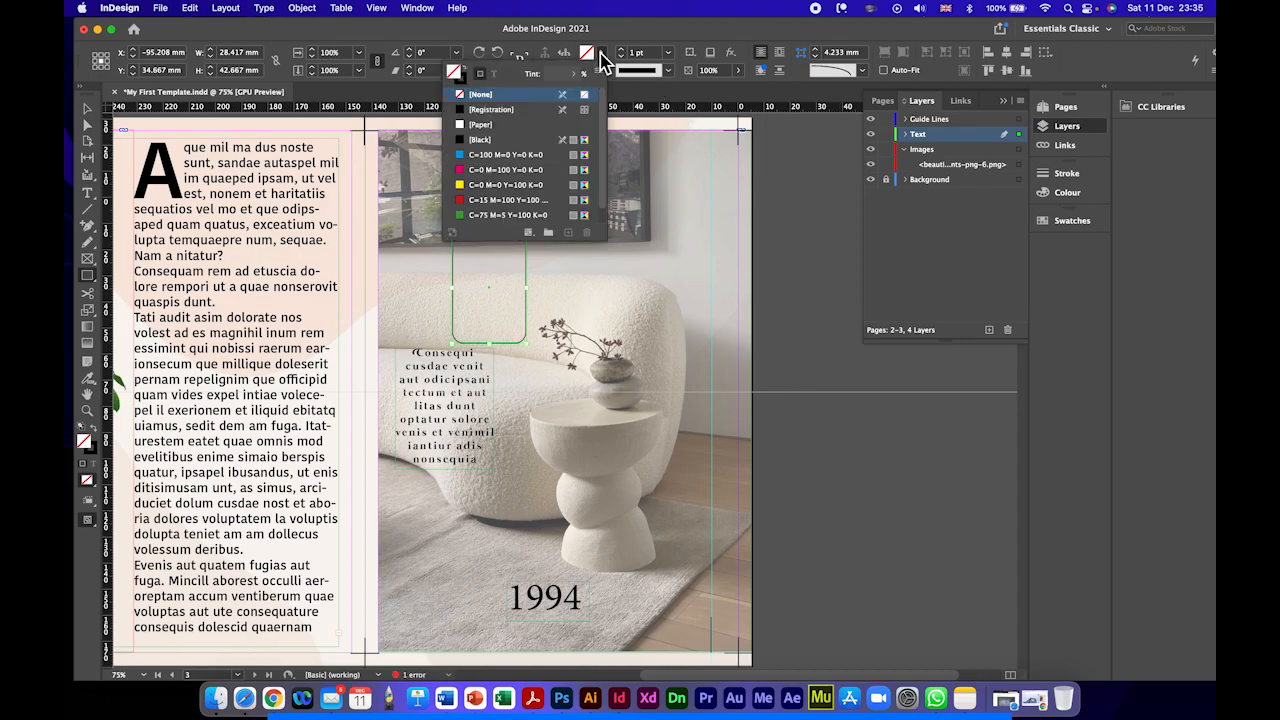
pyautogui.click(472, 125)
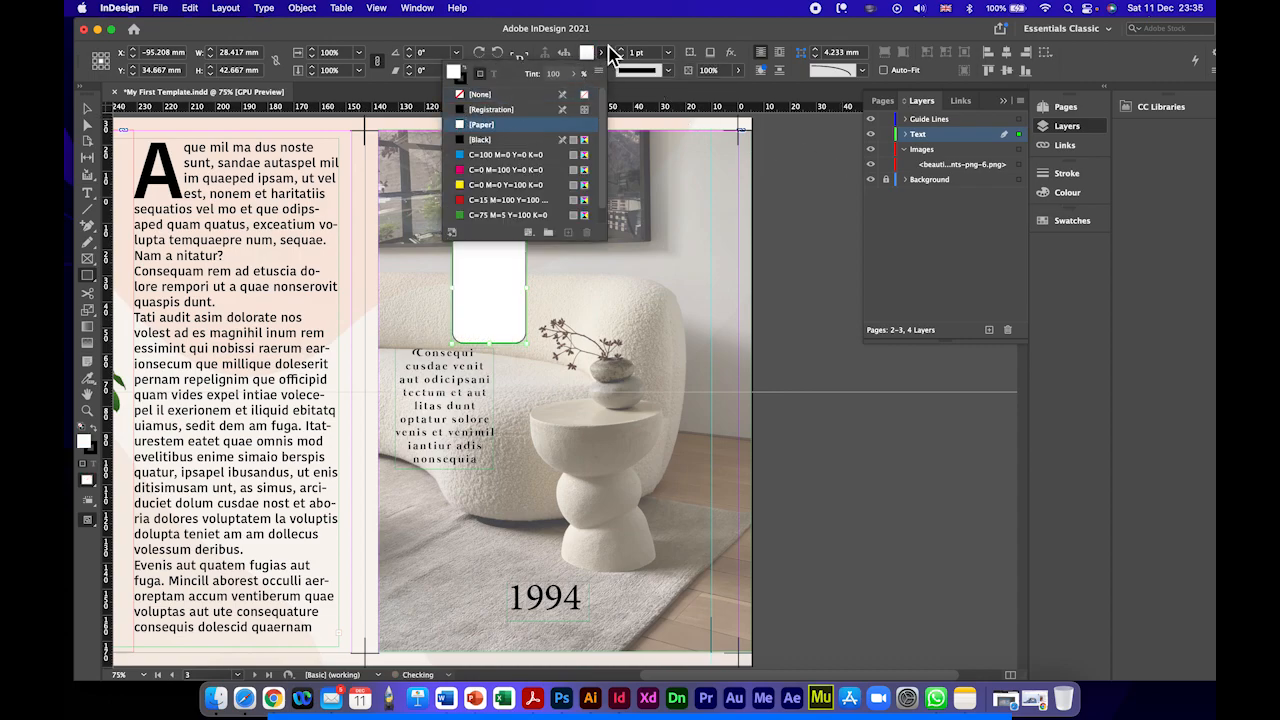
pyautogui.click(601, 70)
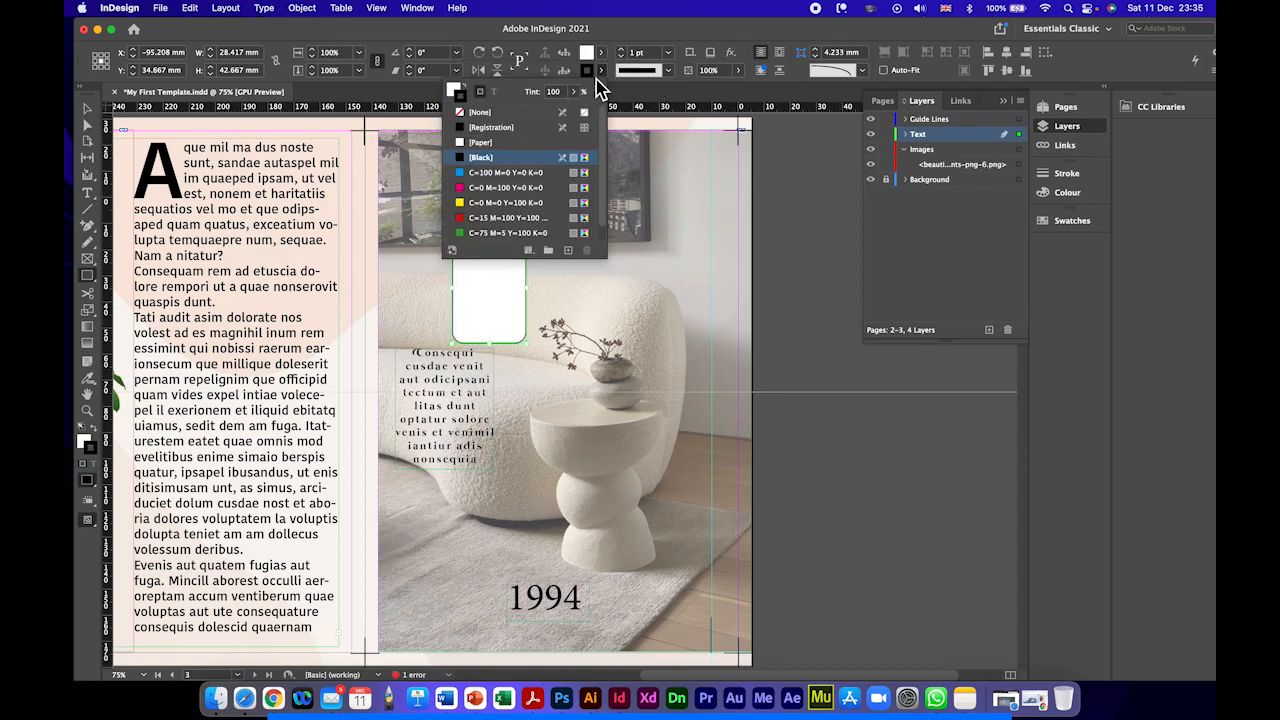
pyautogui.click(484, 116)
pyautogui.click(484, 116)
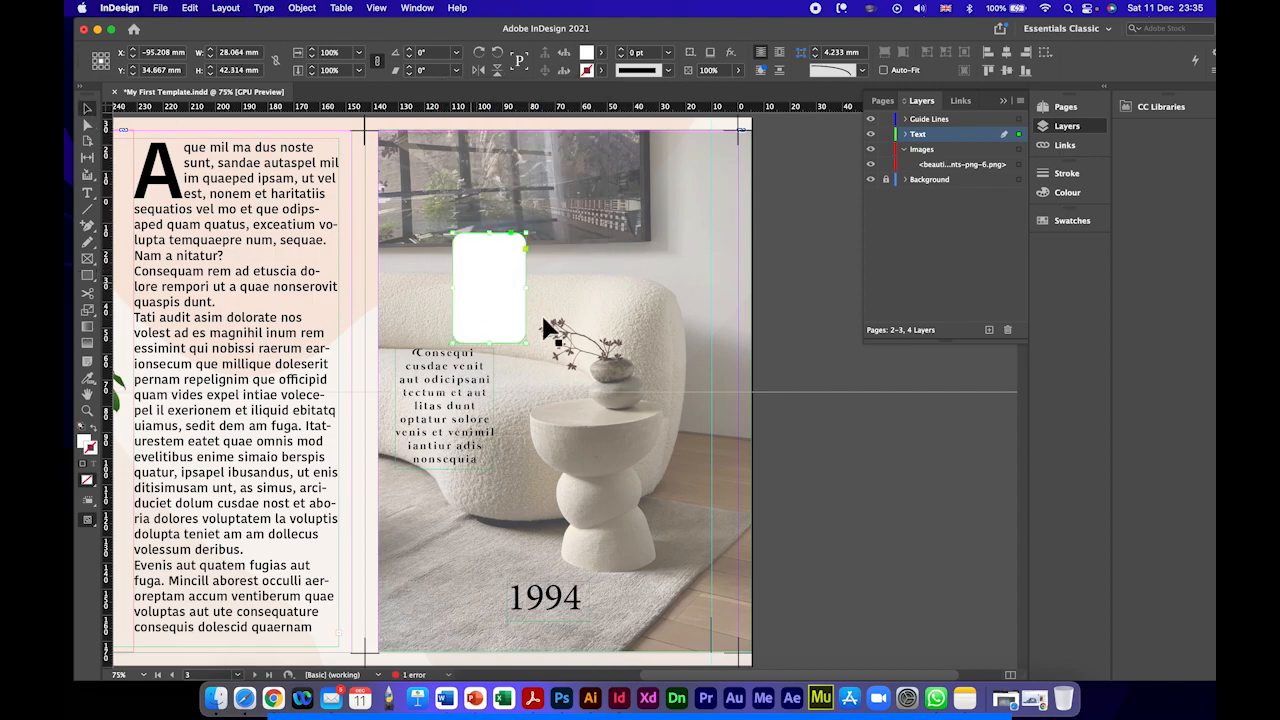
# Step: Place the white box behind the placeholder text and above the photo in the Text layer, enlarging it to about 44 by 55 mm
pyautogui.scroll(-1, 531, 304)
pyautogui.scroll(-4, 528, 304)
pyautogui.moveTo(504, 187); pyautogui.dragTo(457, 284)
pyautogui.click(905, 134)
pyautogui.moveTo(950, 152); pyautogui.dragTo(962, 185)
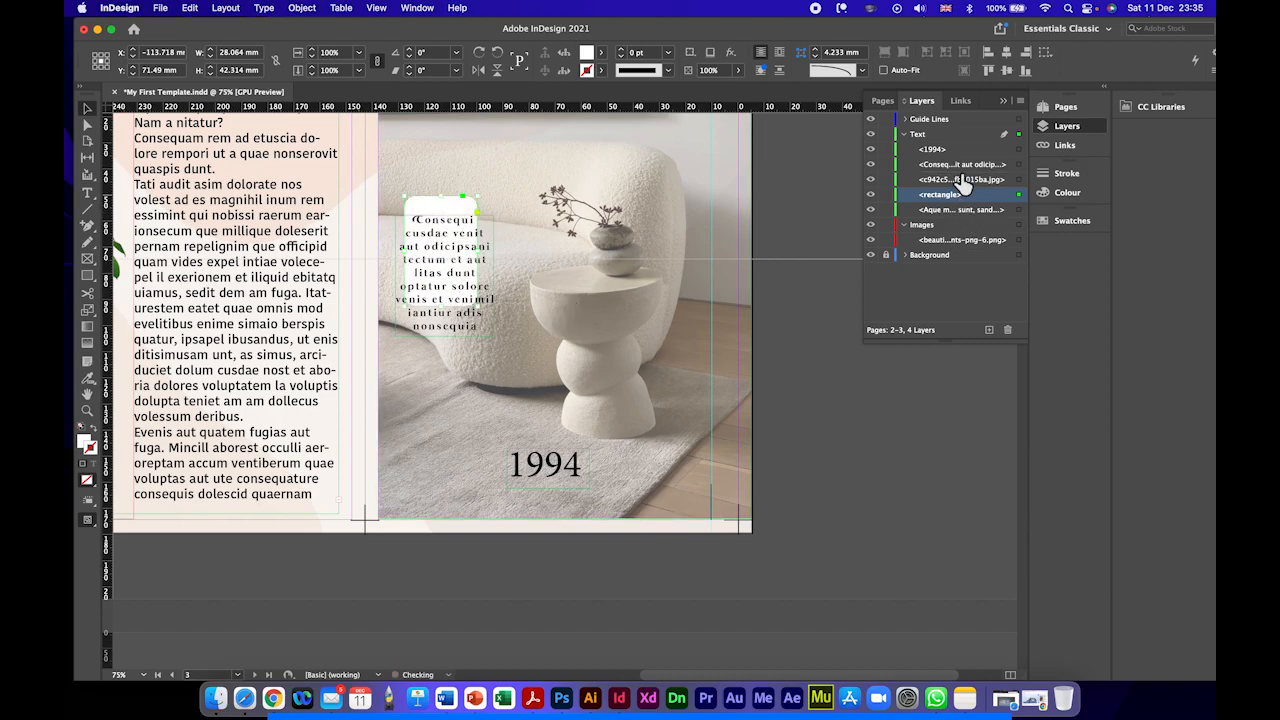
pyautogui.moveTo(443, 207); pyautogui.dragTo(435, 219)
pyautogui.moveTo(482, 323); pyautogui.dragTo(500, 350)
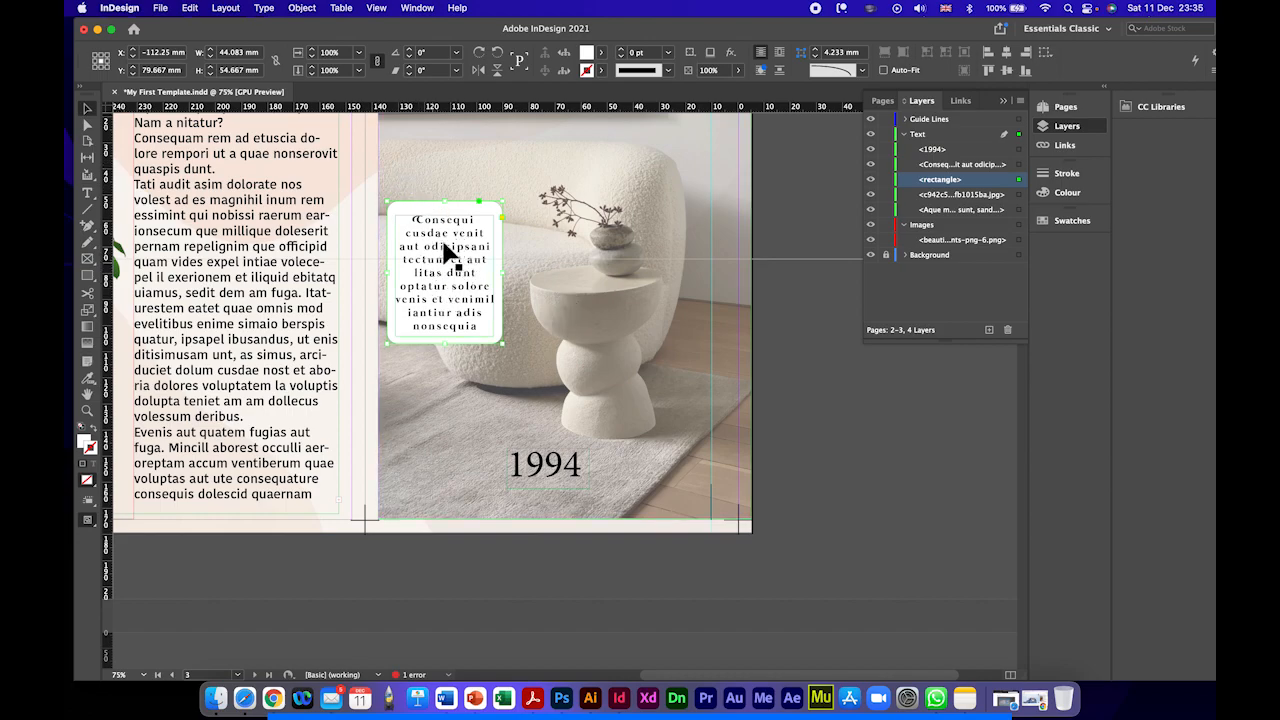
# Step: Try moving the sofa photo and sending the white box to the Images layer beneath it, undoing each change
pyautogui.click(403, 173)
pyautogui.moveTo(415, 180); pyautogui.dragTo(452, 256)
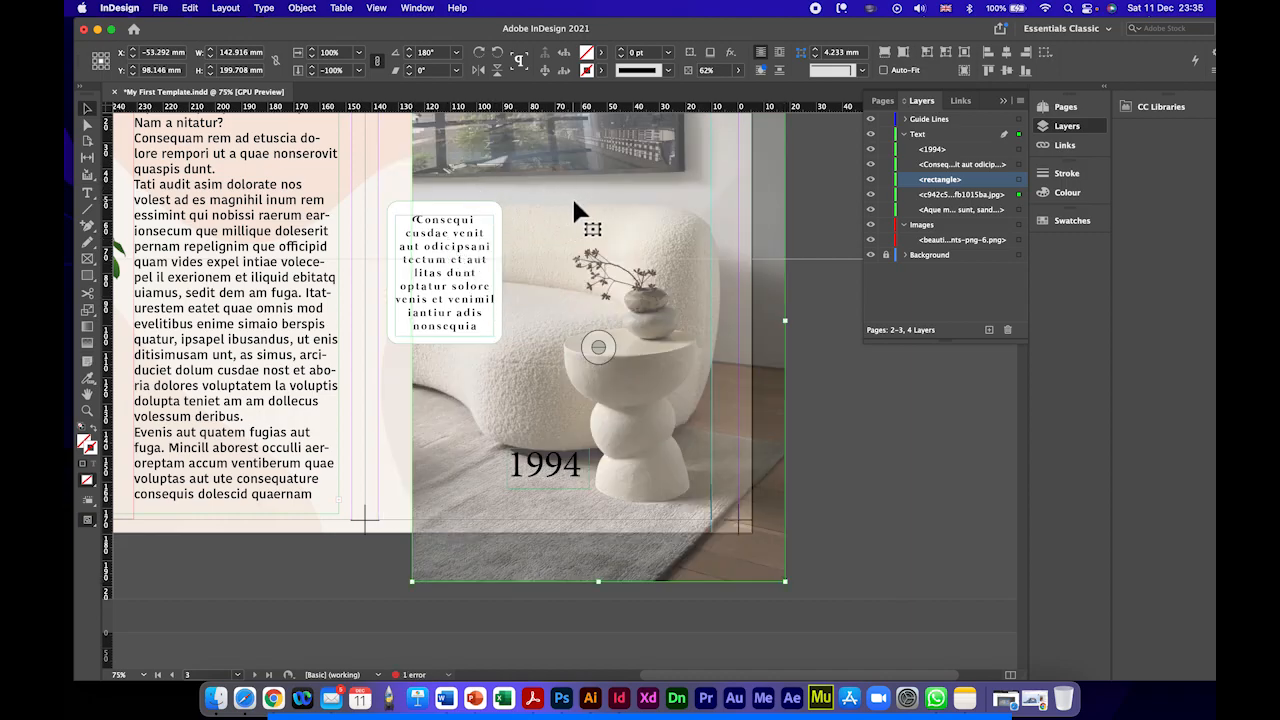
pyautogui.press('super+z')
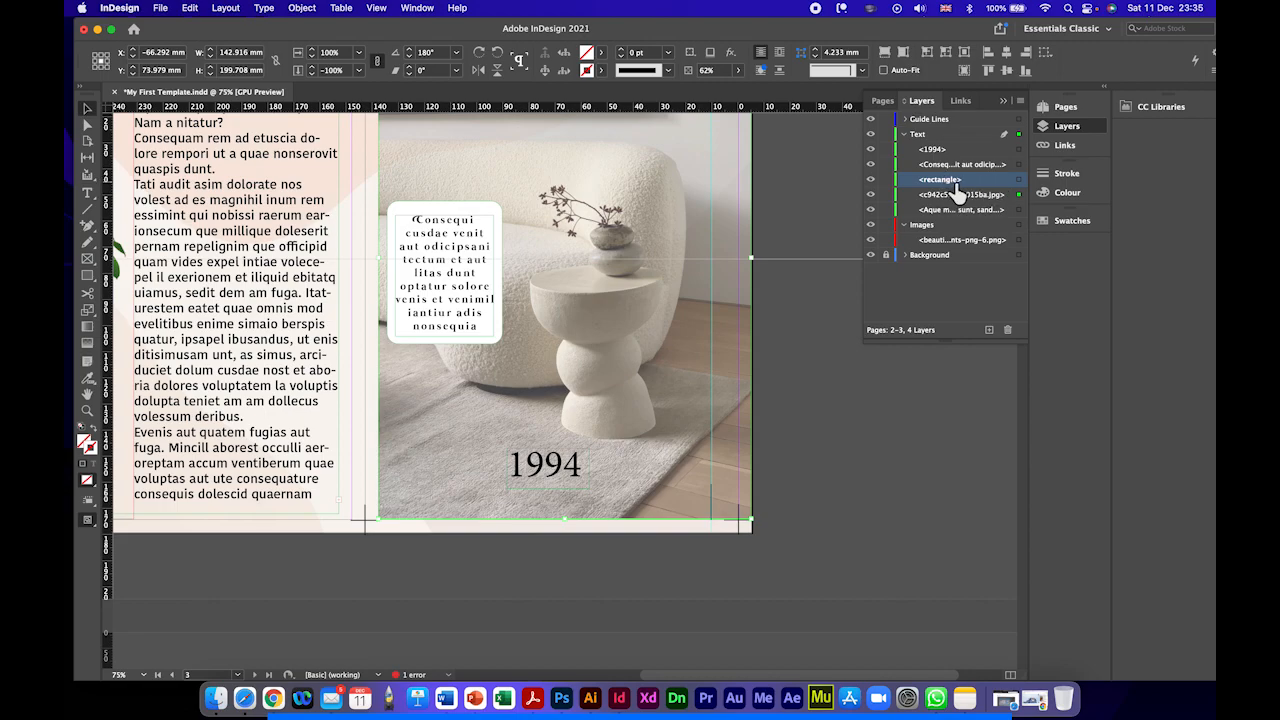
pyautogui.moveTo(955, 183); pyautogui.dragTo(952, 244)
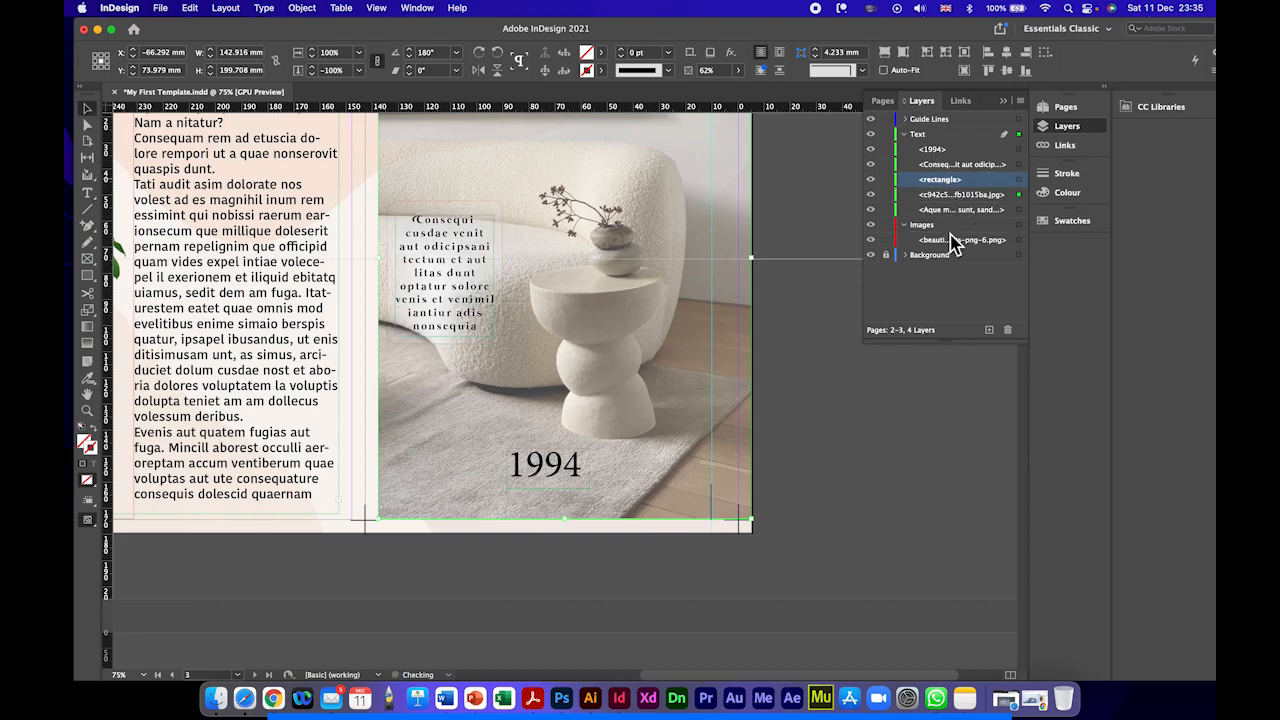
pyautogui.press('super+z')
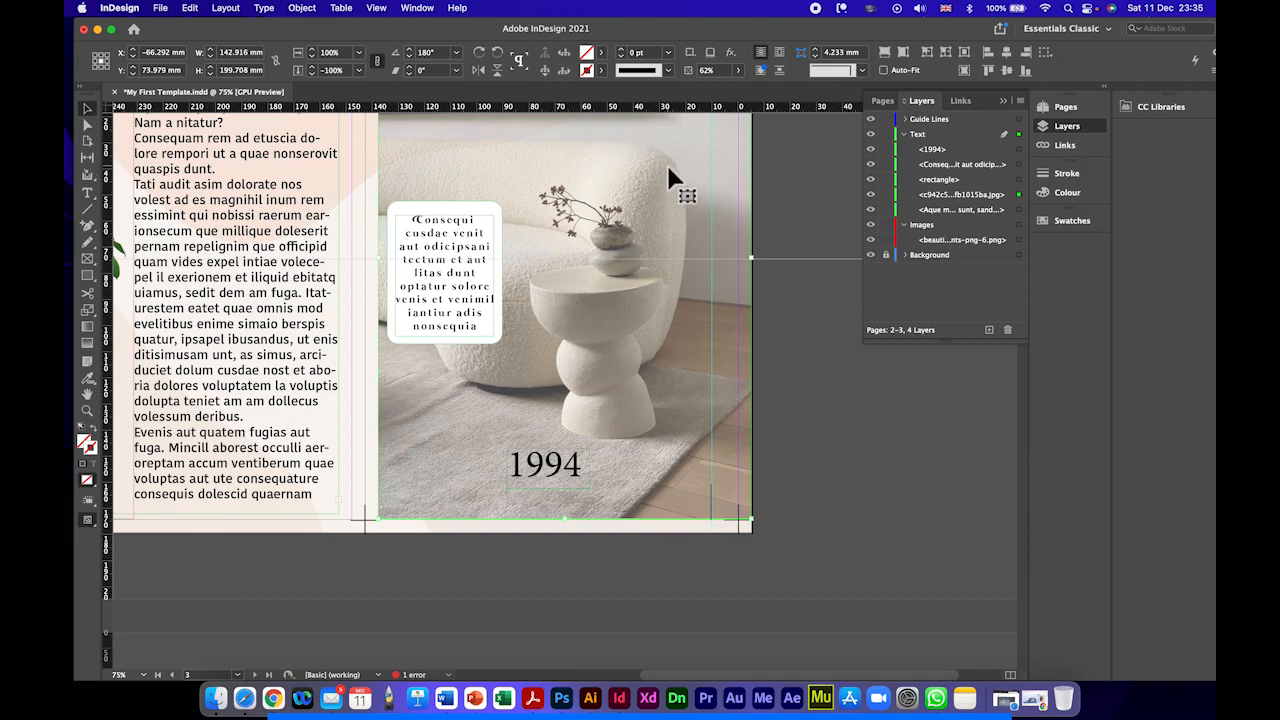
pyautogui.moveTo(667, 175); pyautogui.dragTo(671, 178)
pyautogui.press('super+z')
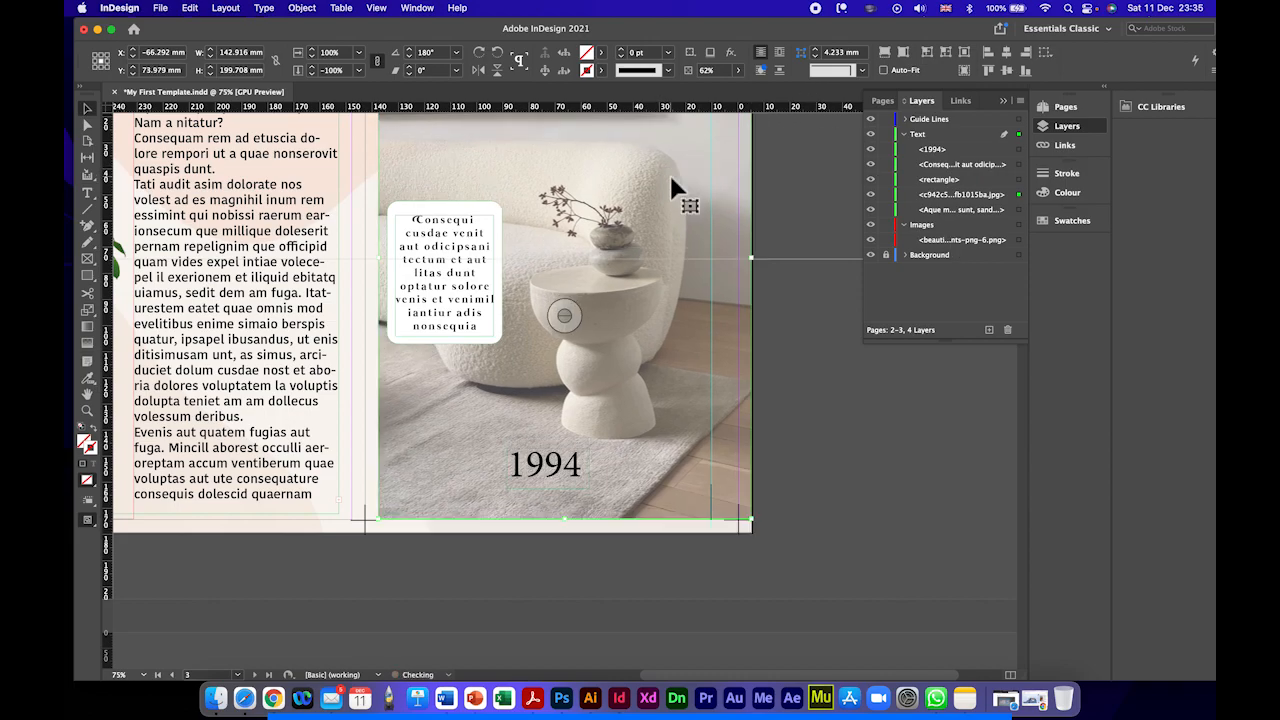
# Step: Move the sofa photo and the white box from the Text layer to the Images layer, with the box stacked above the photo
pyautogui.moveTo(988, 199); pyautogui.dragTo(978, 236)
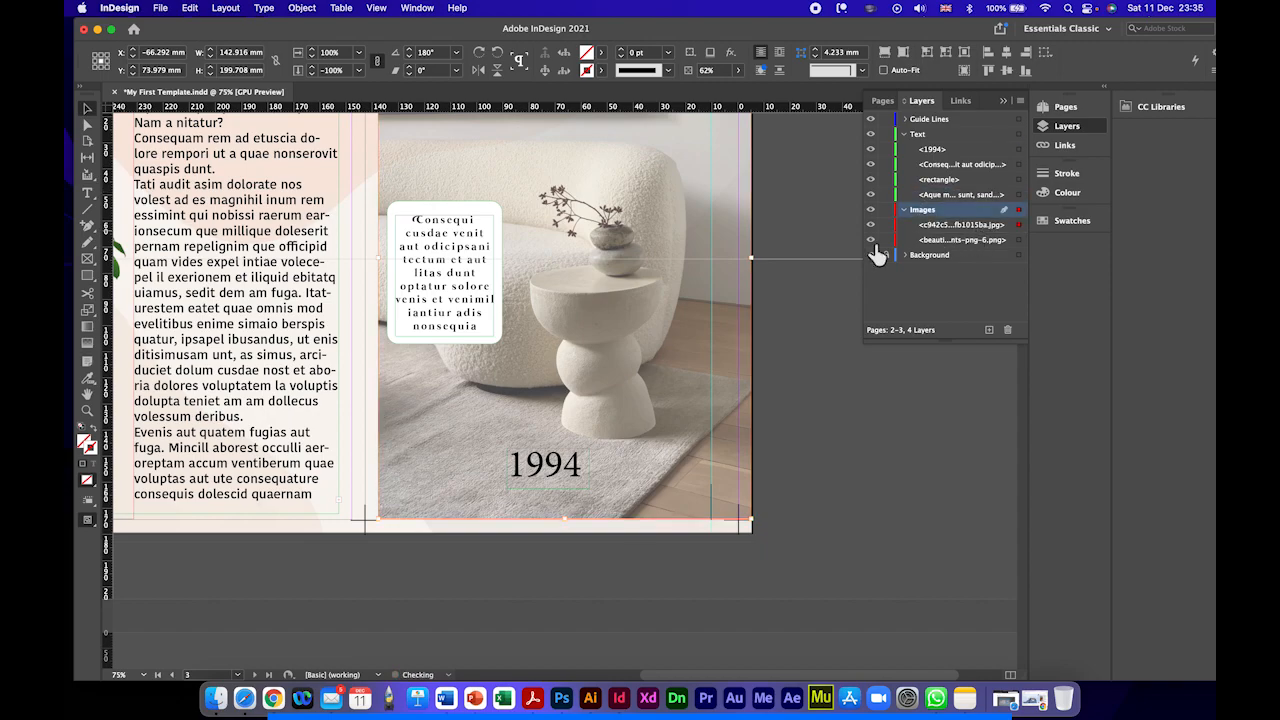
pyautogui.click(443, 211)
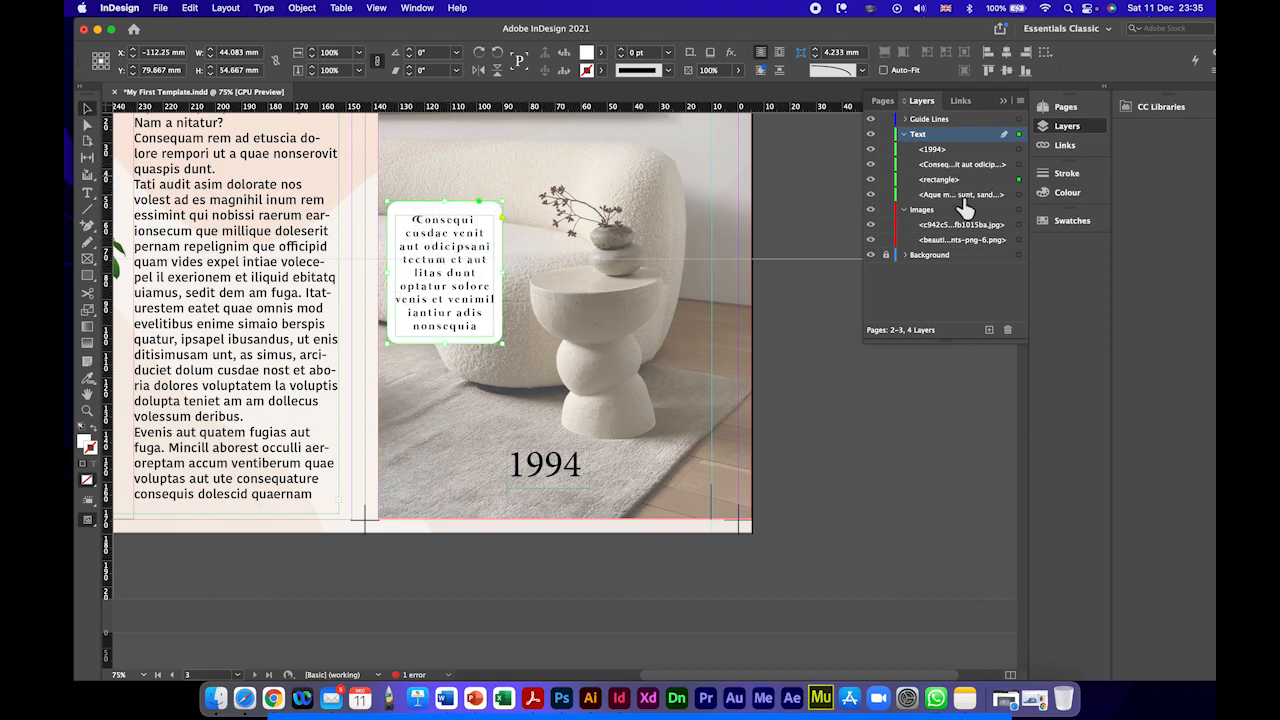
pyautogui.moveTo(958, 180); pyautogui.dragTo(953, 220)
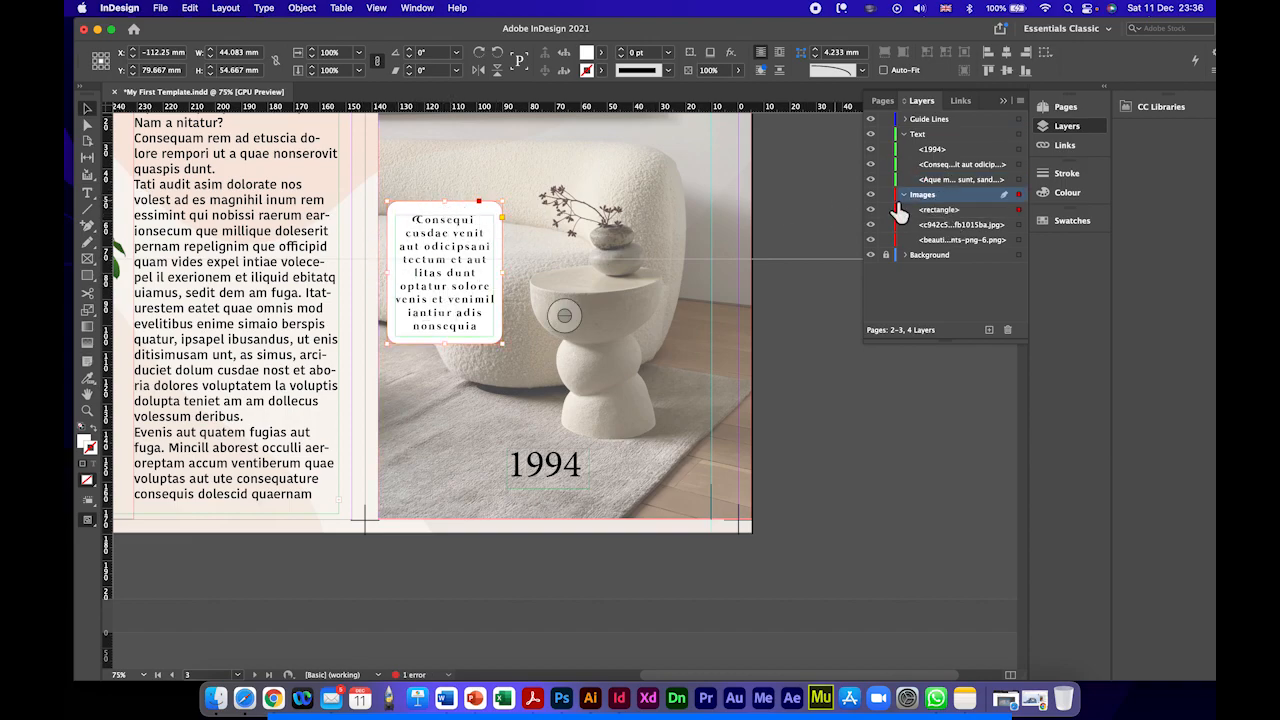
# Step: Try the edge alignments between the placeholder text frame and the white box, finishing with both centred on each other horizontally and vertically
pyautogui.keyDown('shift'); pyautogui.click(437, 231); pyautogui.keyUp('shift')
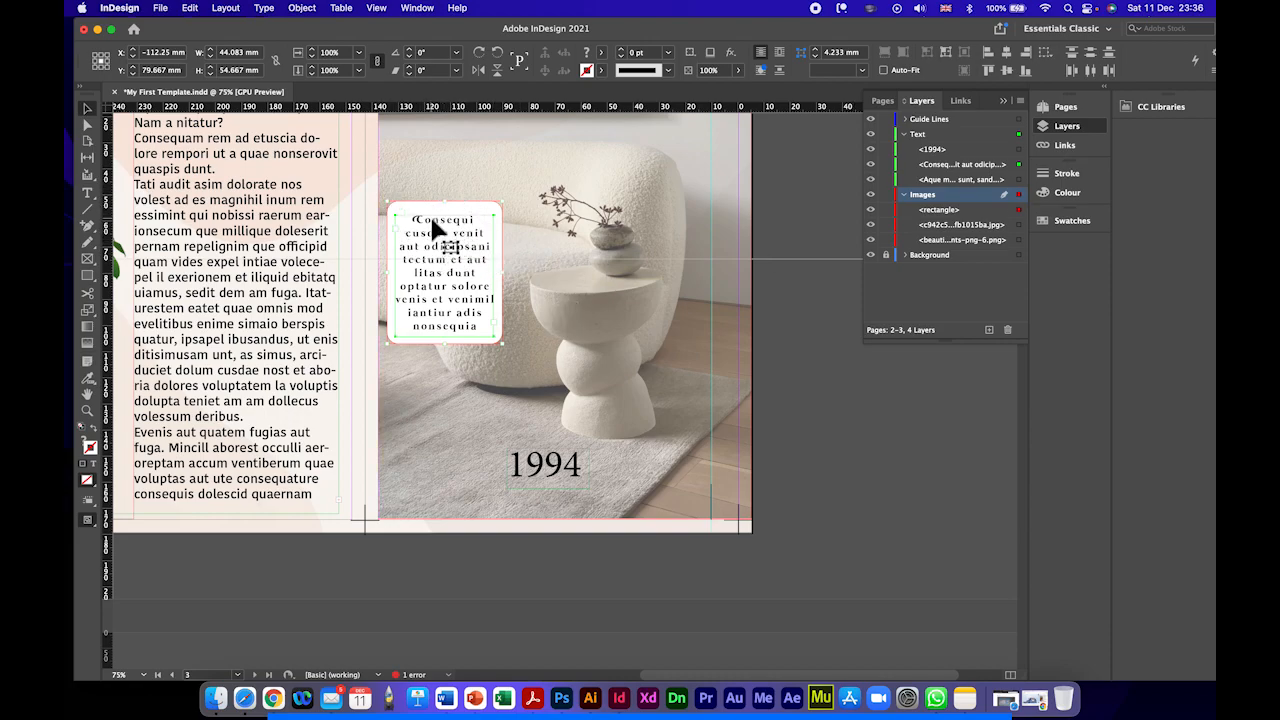
pyautogui.click(998, 58)
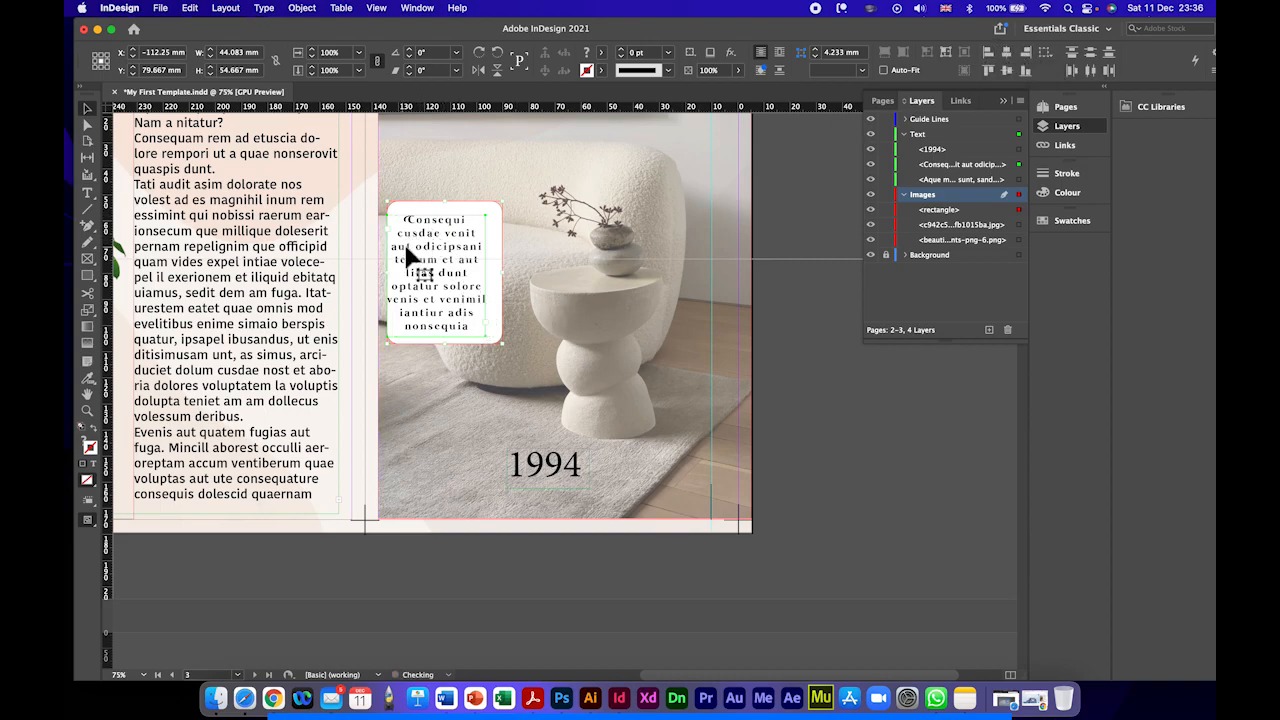
pyautogui.click(1028, 55)
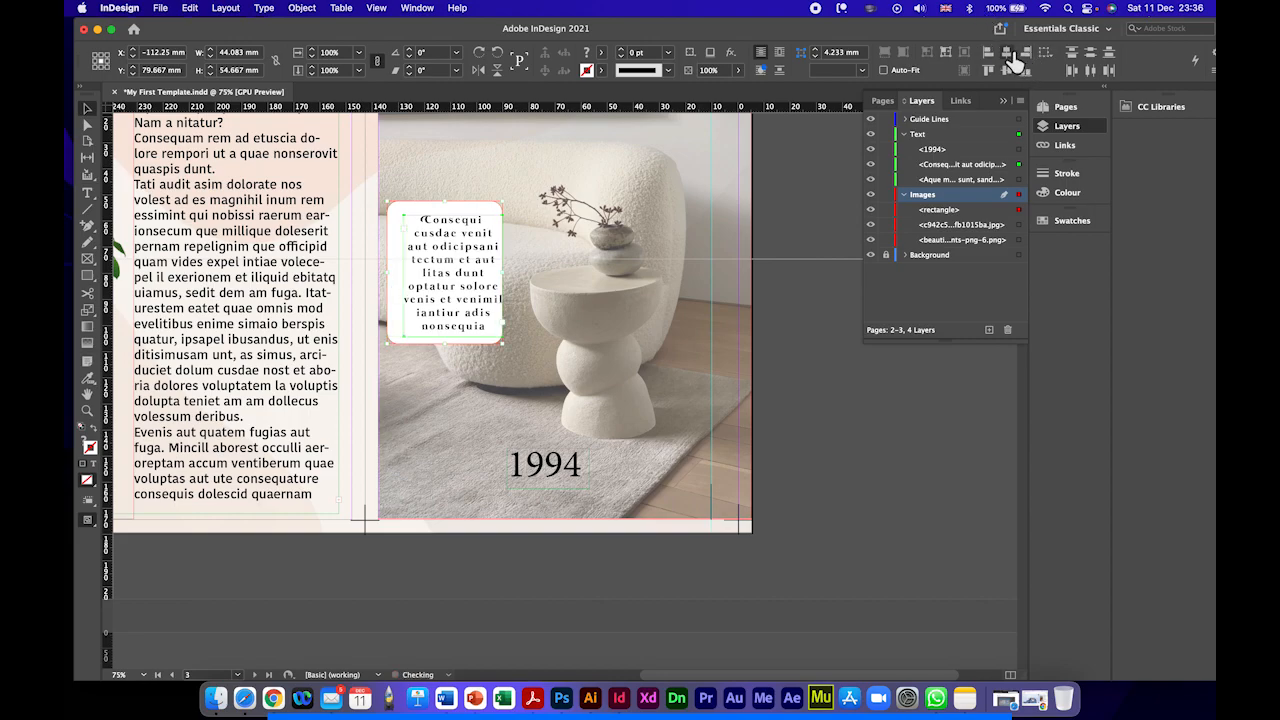
pyautogui.click(1008, 54)
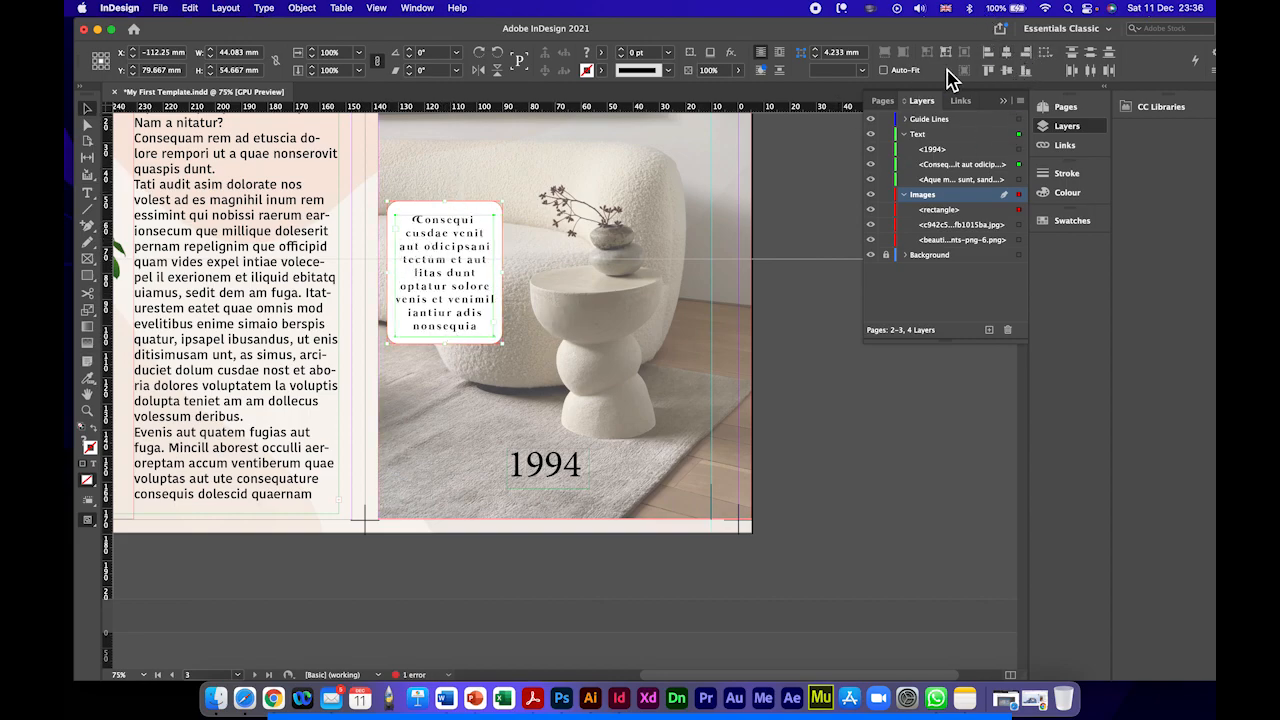
pyautogui.click(989, 71)
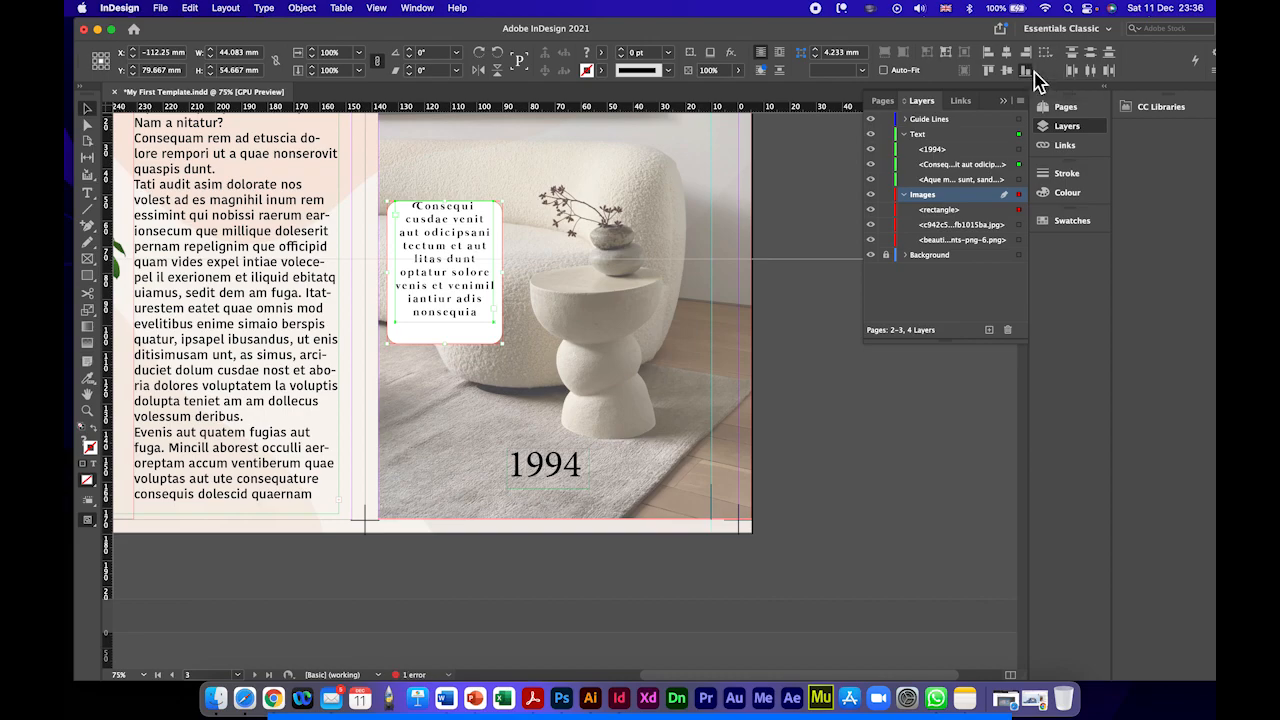
pyautogui.click(1024, 71)
pyautogui.click(1008, 71)
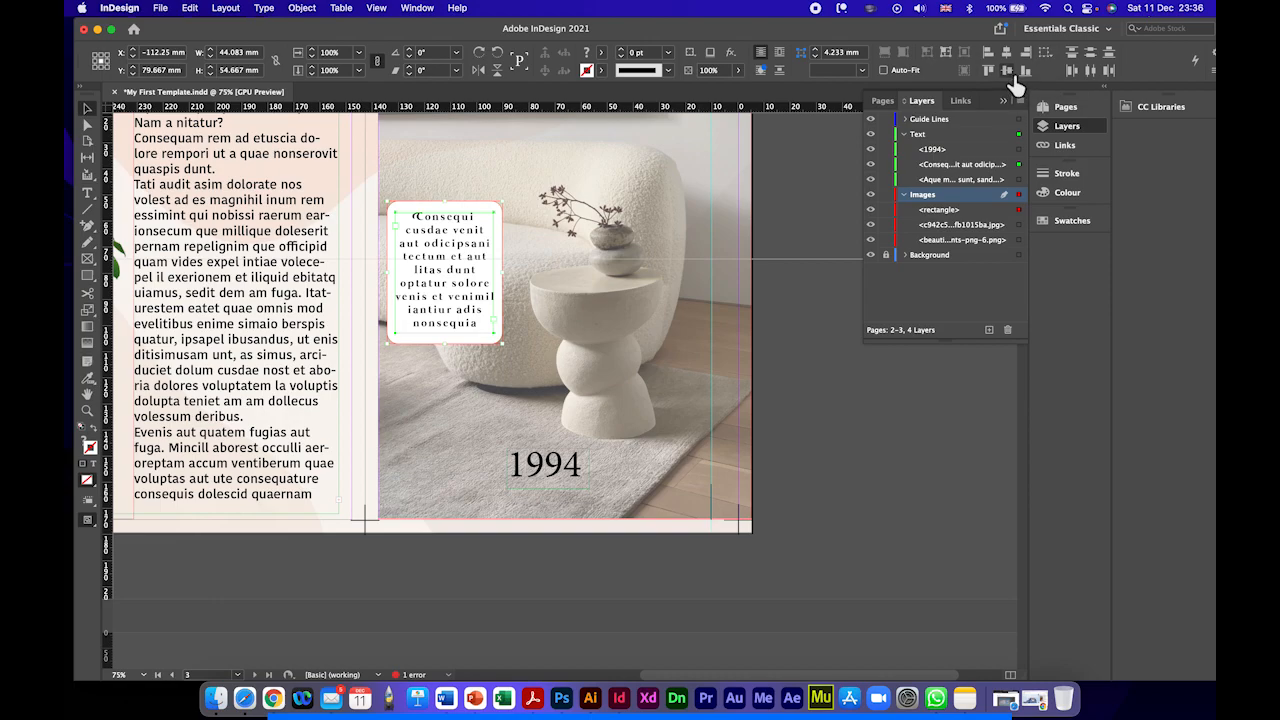
# Step: Lower the opacity of the white box behind the placeholder text to about 60% and deselect the box
pyautogui.click(465, 208)
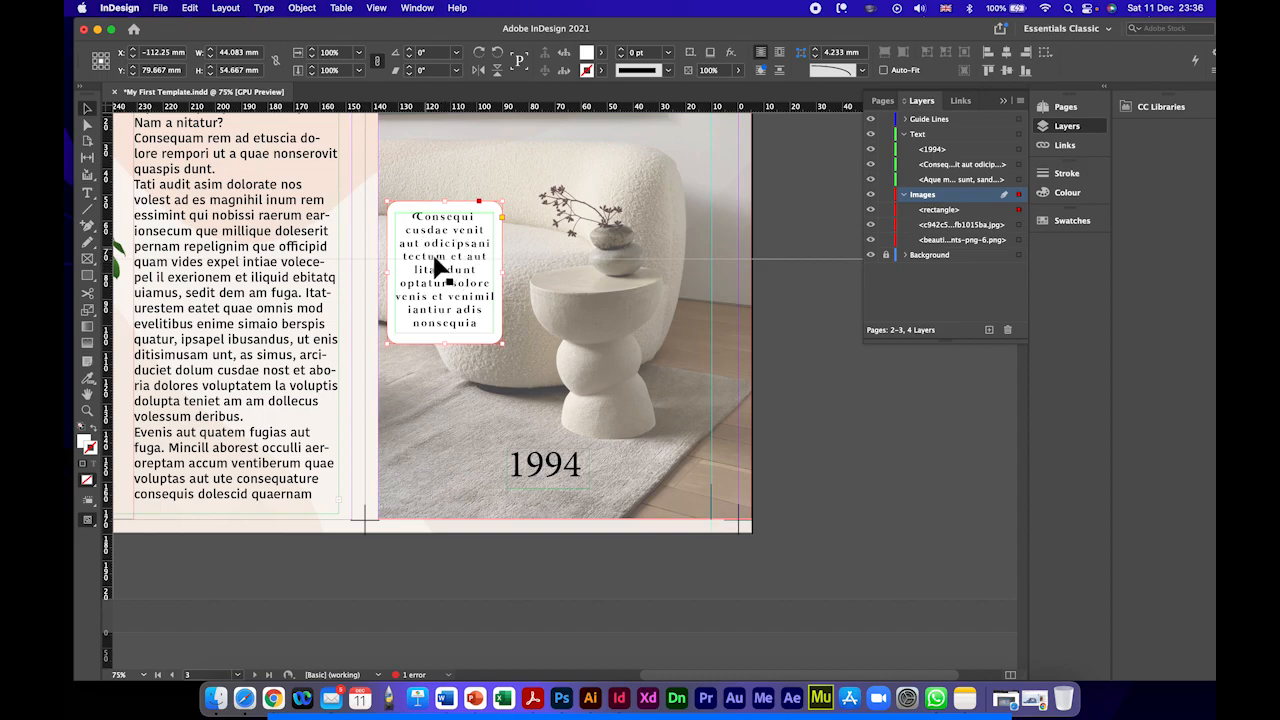
pyautogui.click(737, 72)
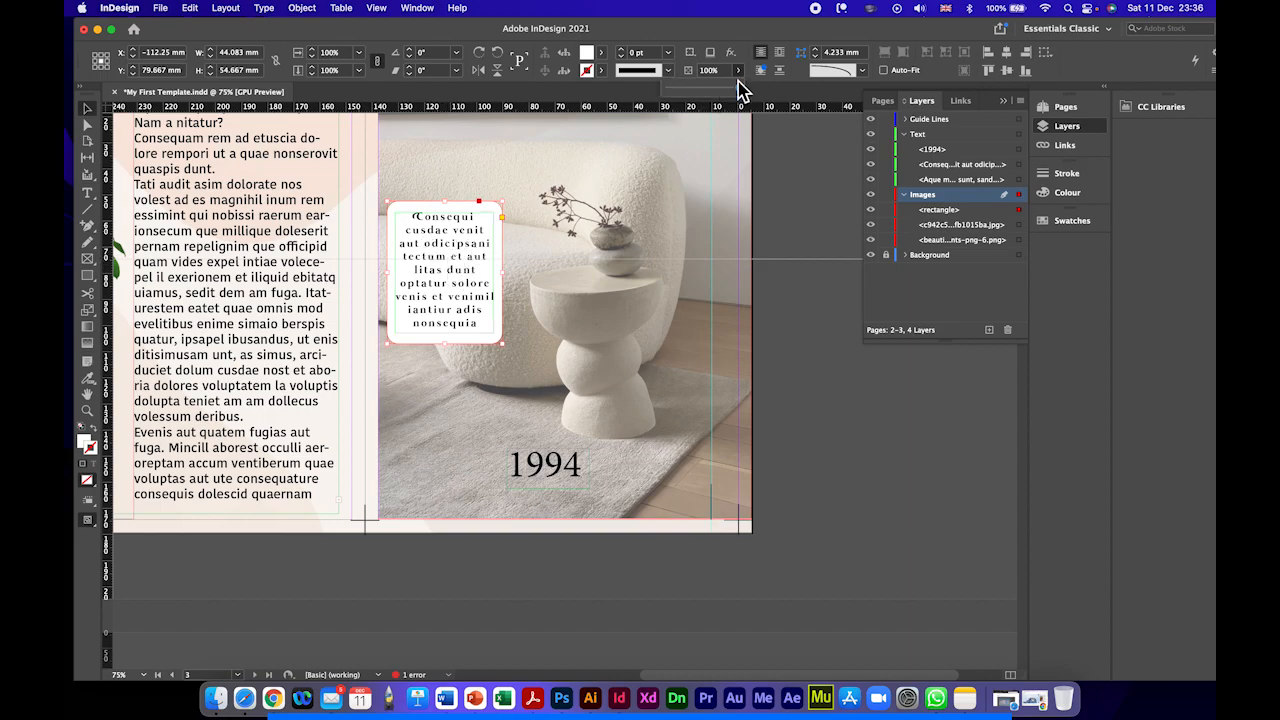
pyautogui.moveTo(740, 90); pyautogui.dragTo(712, 90)
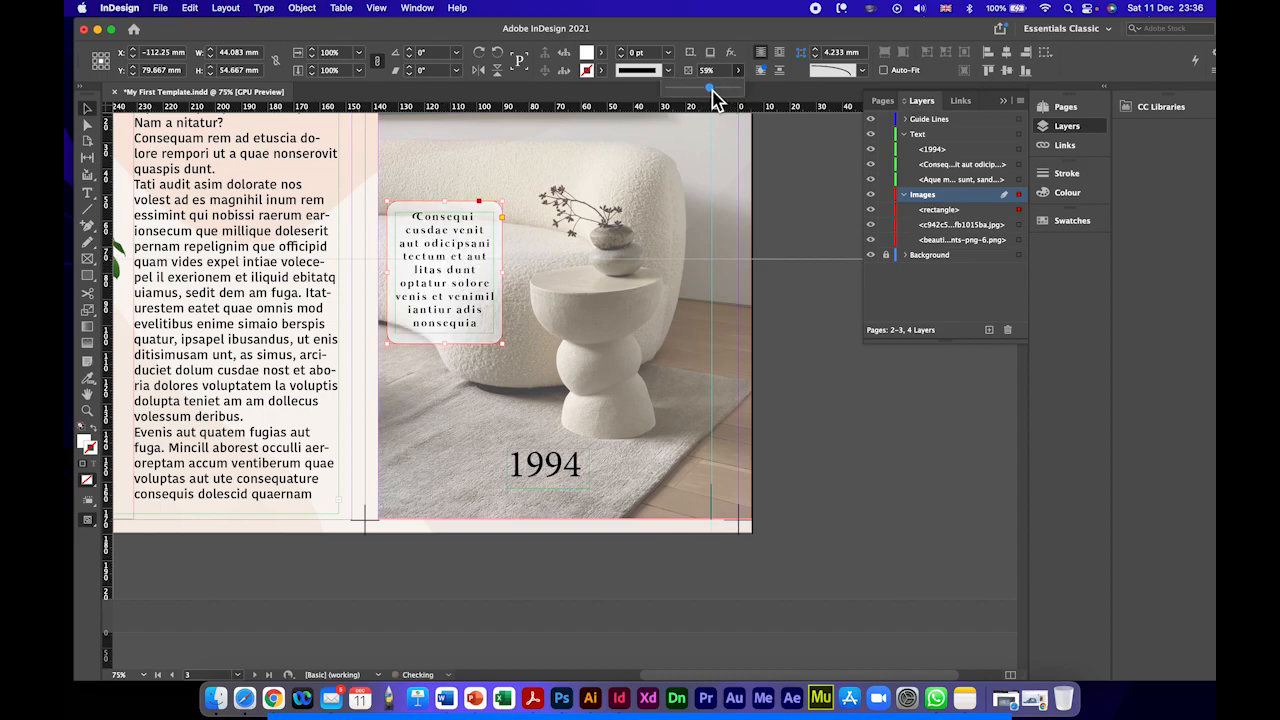
pyautogui.click(477, 166)
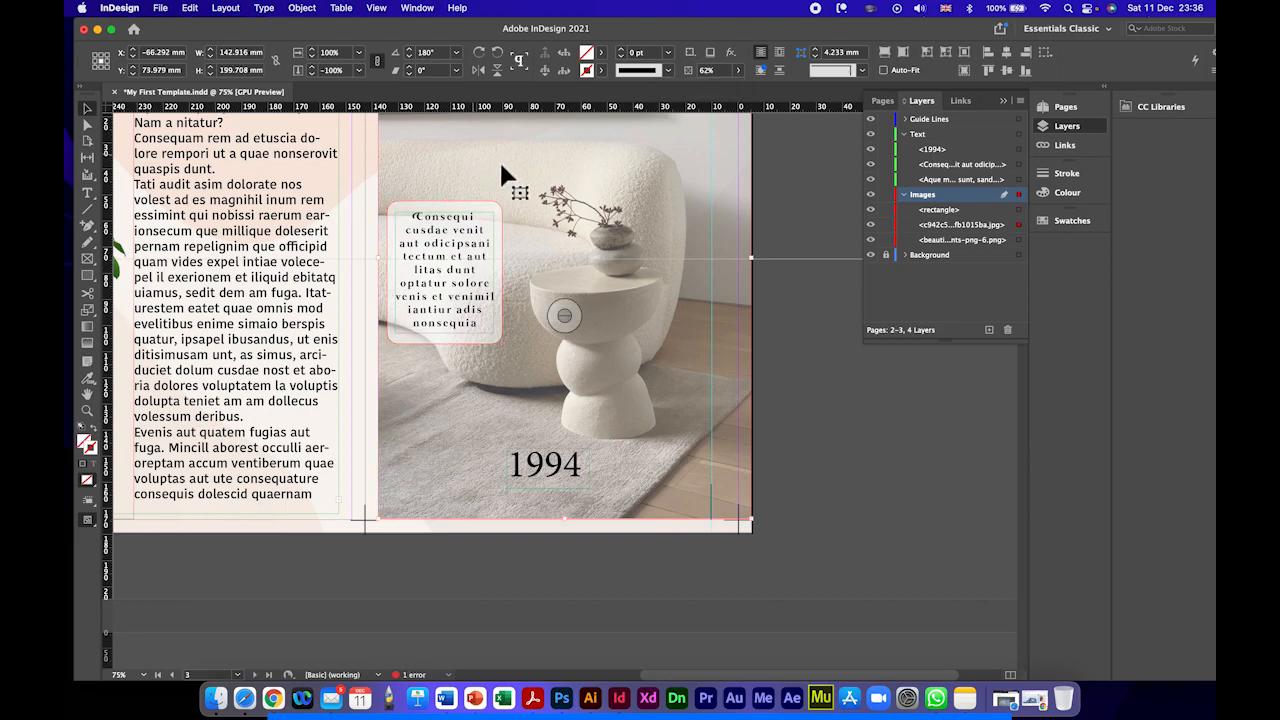
# Step: Turn on Overprint Preview and examine the whole 2–3 spread with the translucent text box over the photo
pyautogui.click(378, 9)
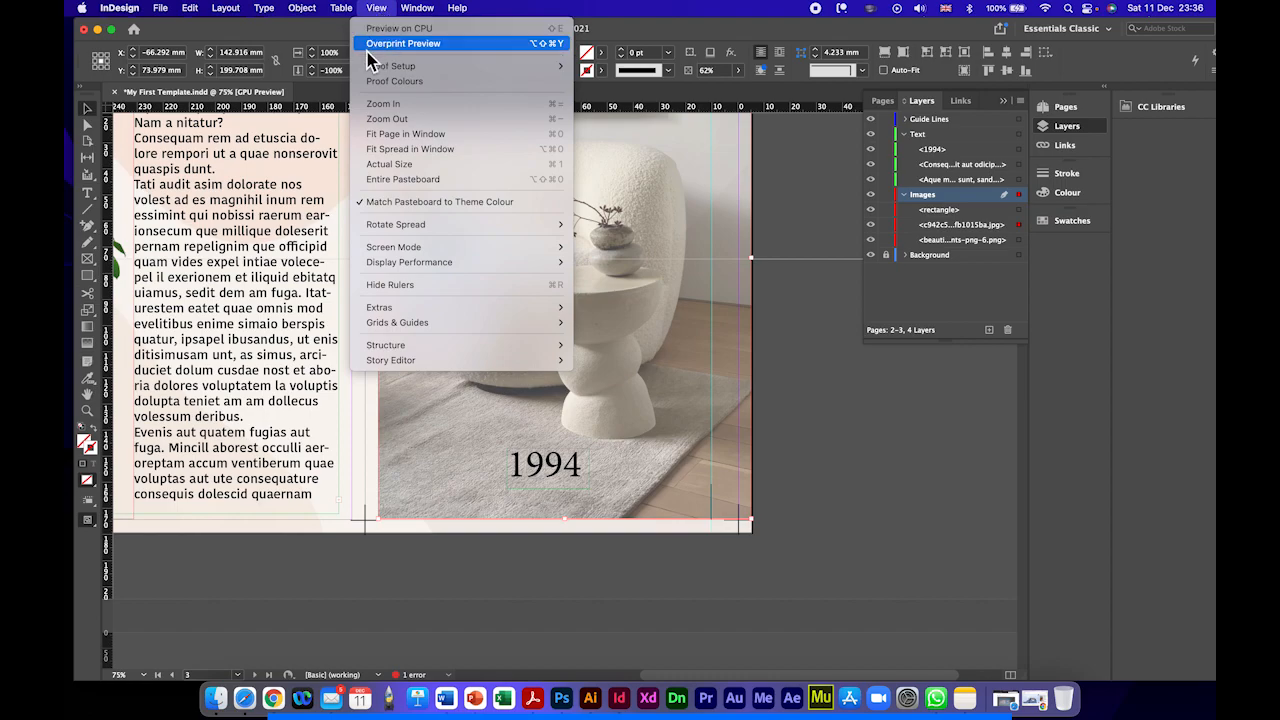
pyautogui.click(413, 44)
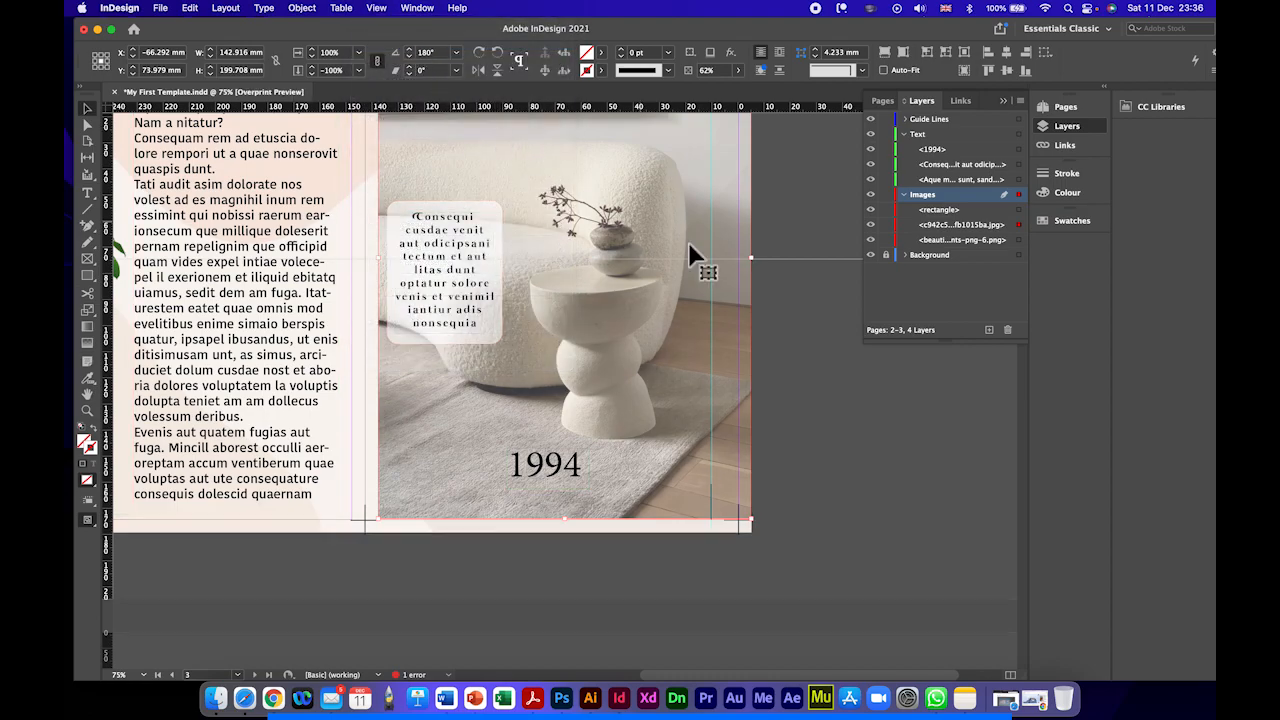
pyautogui.scroll(5, 638, 274)
pyautogui.hscroll(-2, 638, 274)
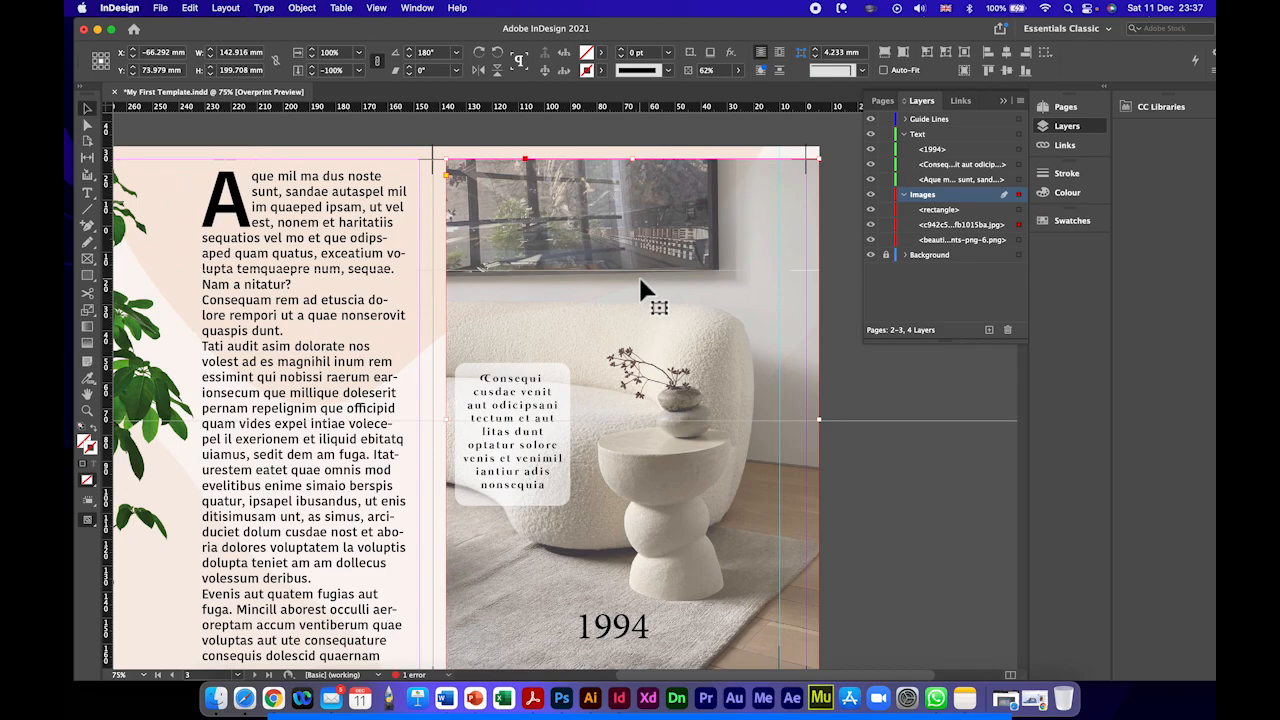
pyautogui.scroll(-2, 638, 274)
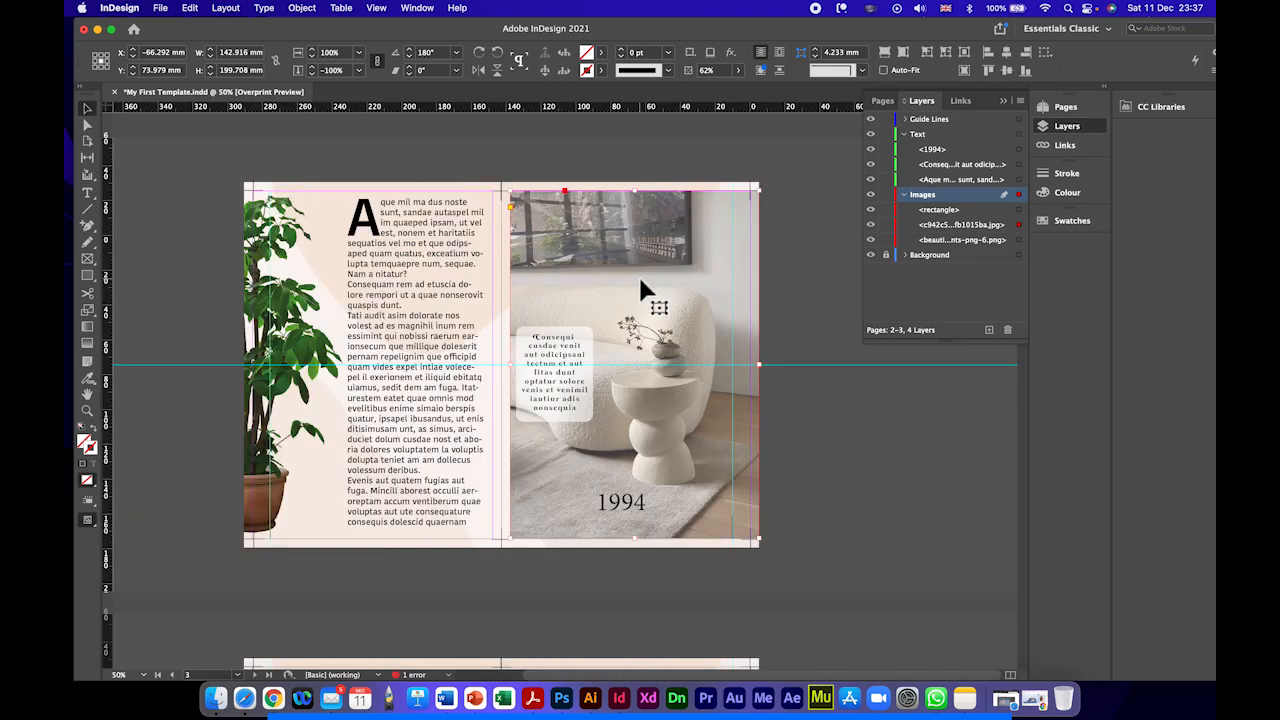